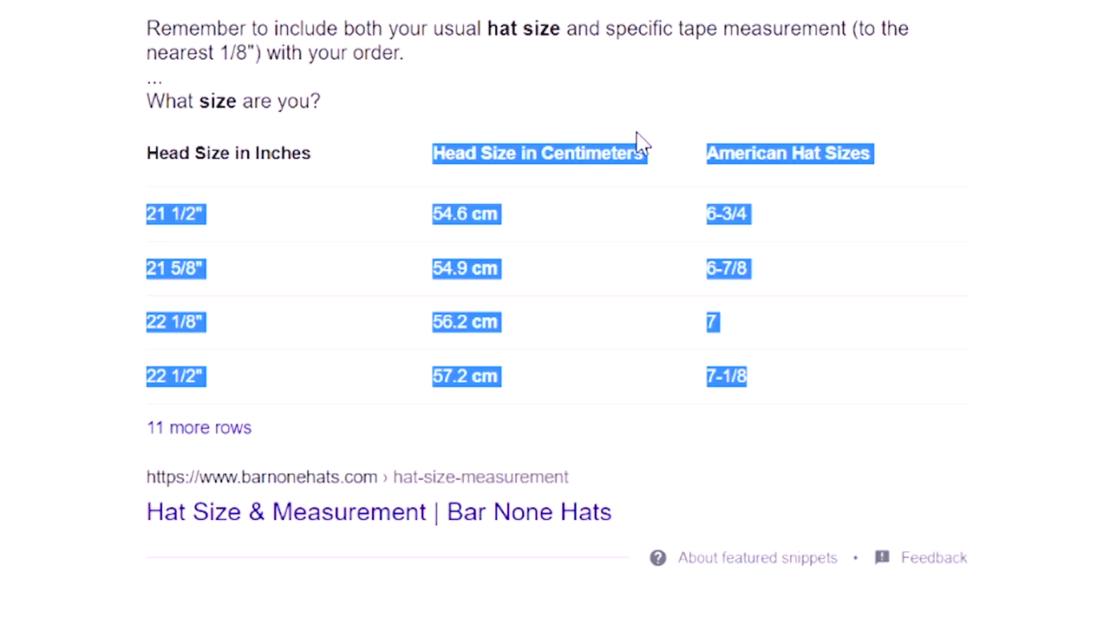
drag(640, 142, 557, 163)
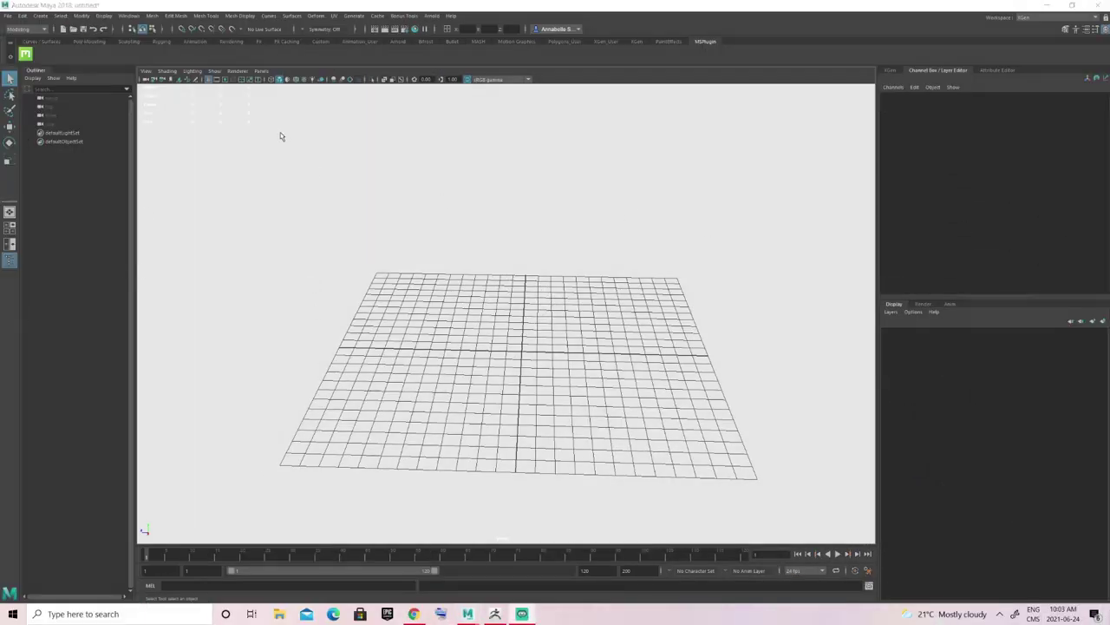
Create a new project named Michael_Hair in the 3D.MichealScott/Maya location, keeping the default folder names.
click(9, 16)
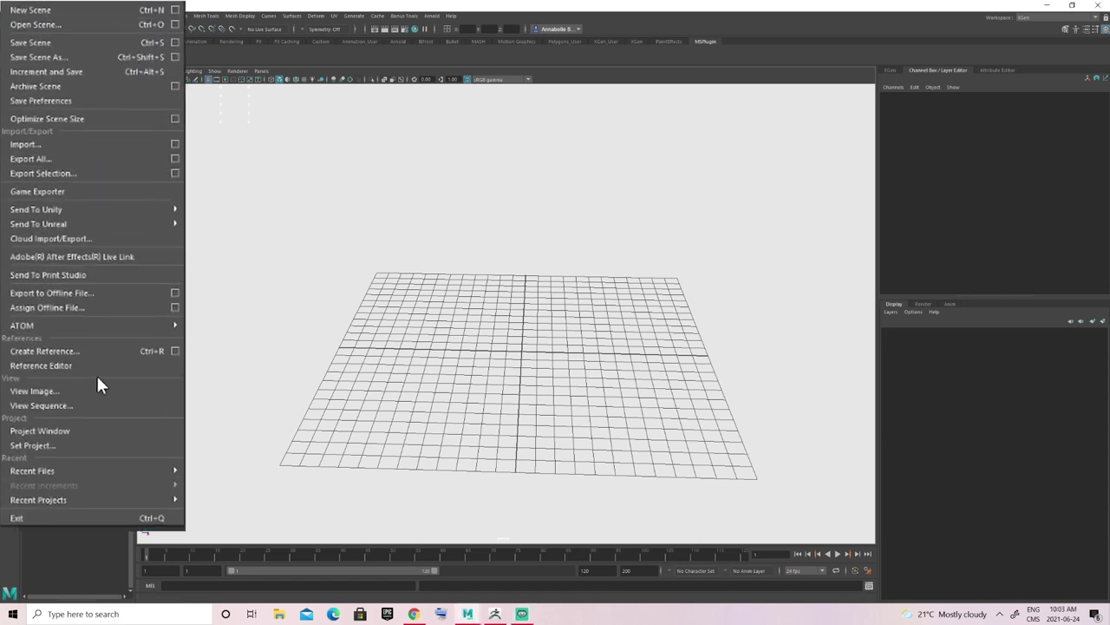
click(51, 425)
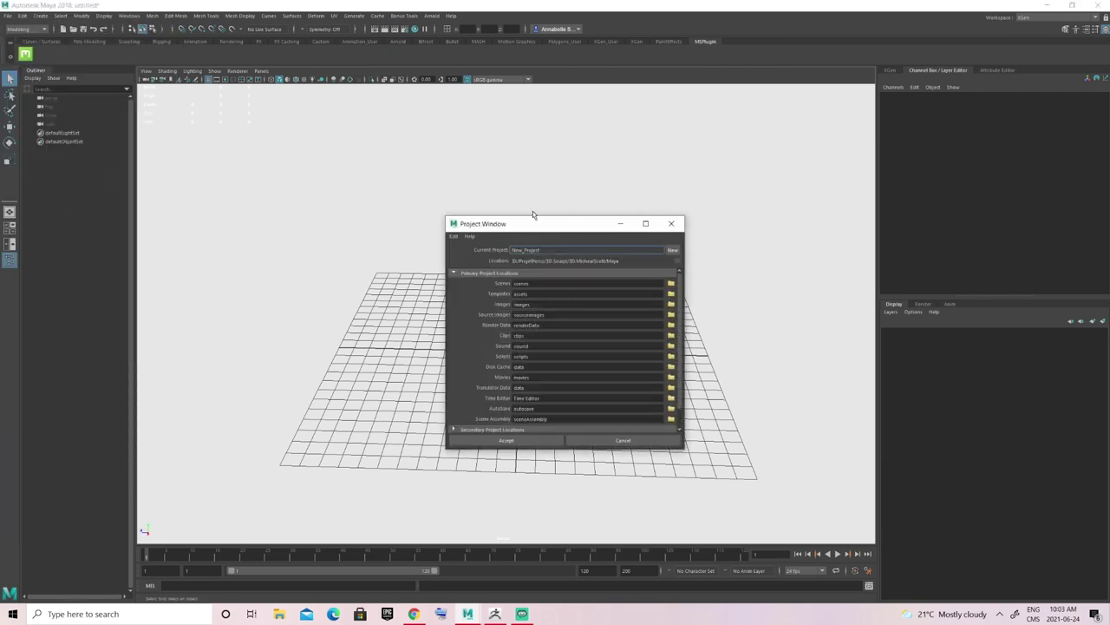
drag(536, 226, 461, 171)
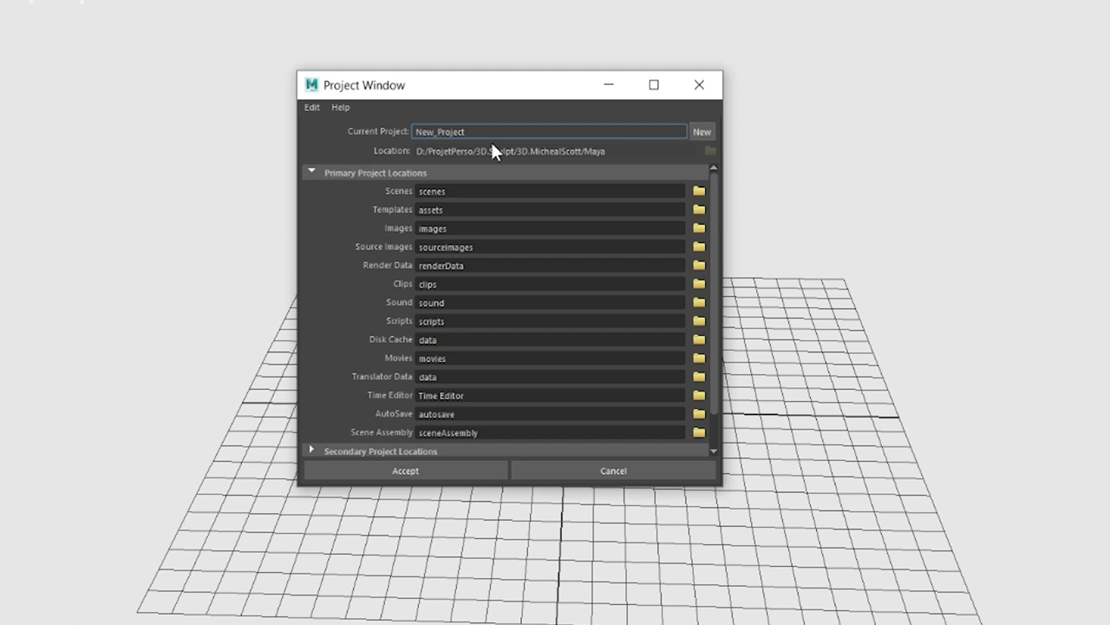
click(701, 134)
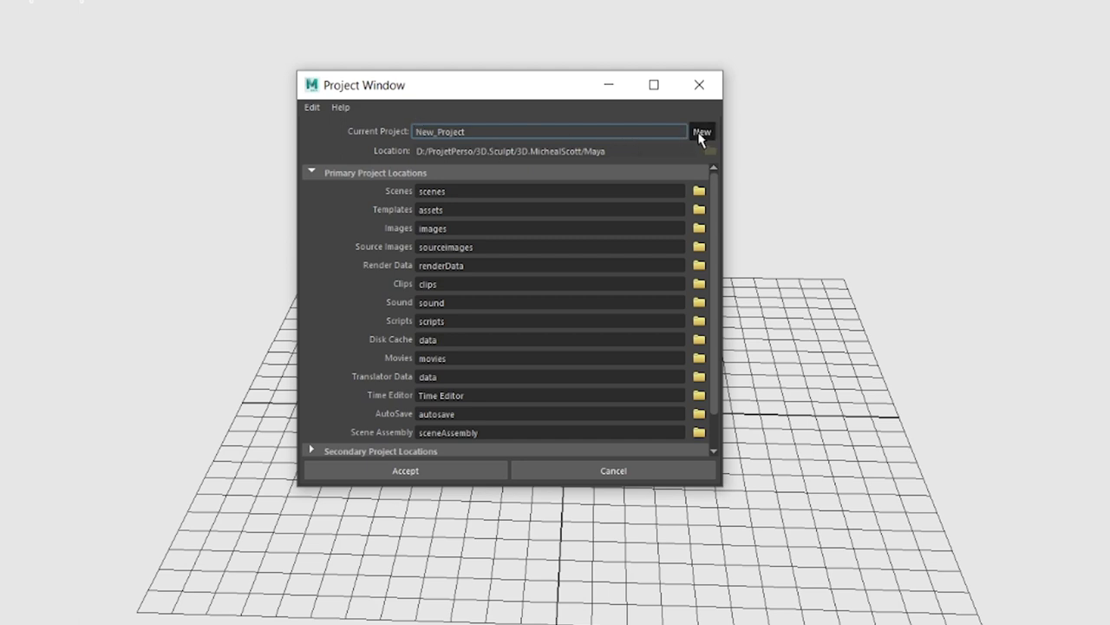
drag(591, 132, 365, 114)
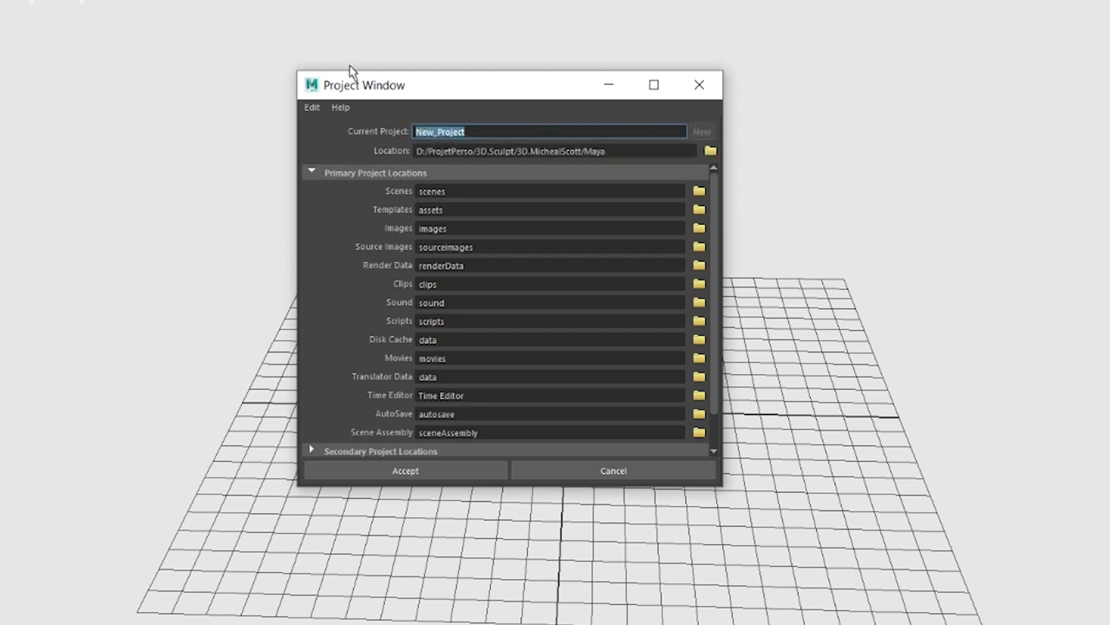
key(BackSpace)
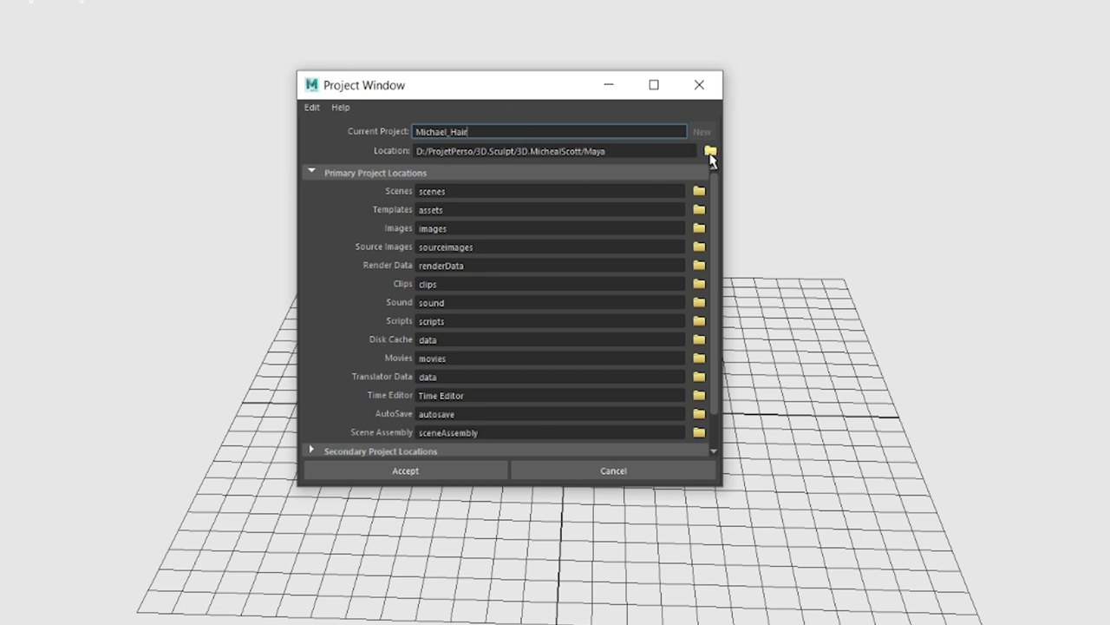
click(710, 152)
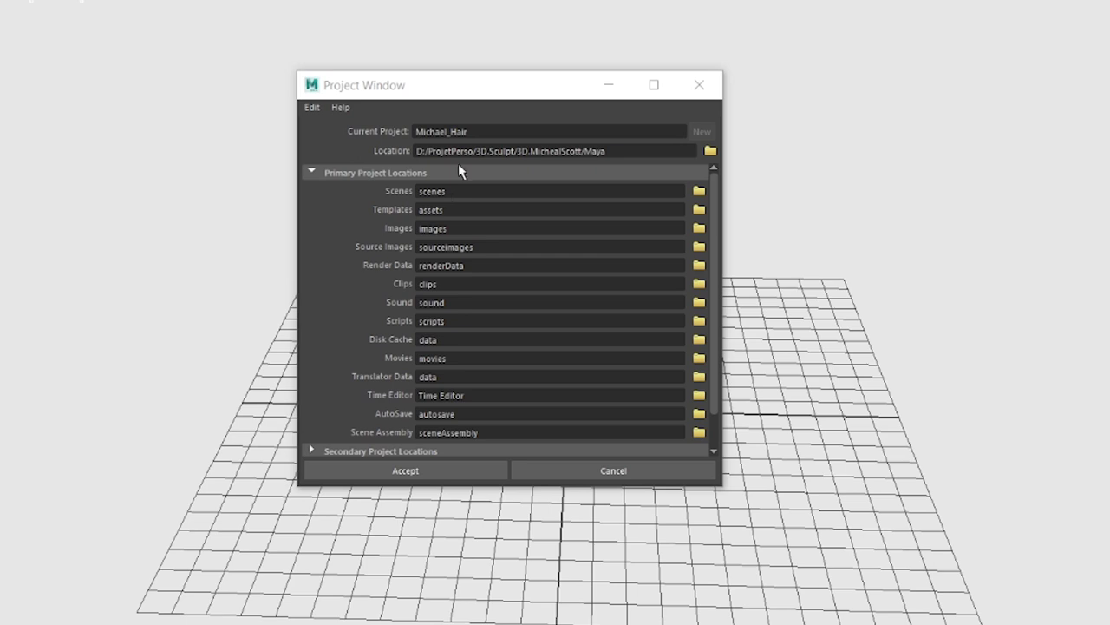
click(400, 471)
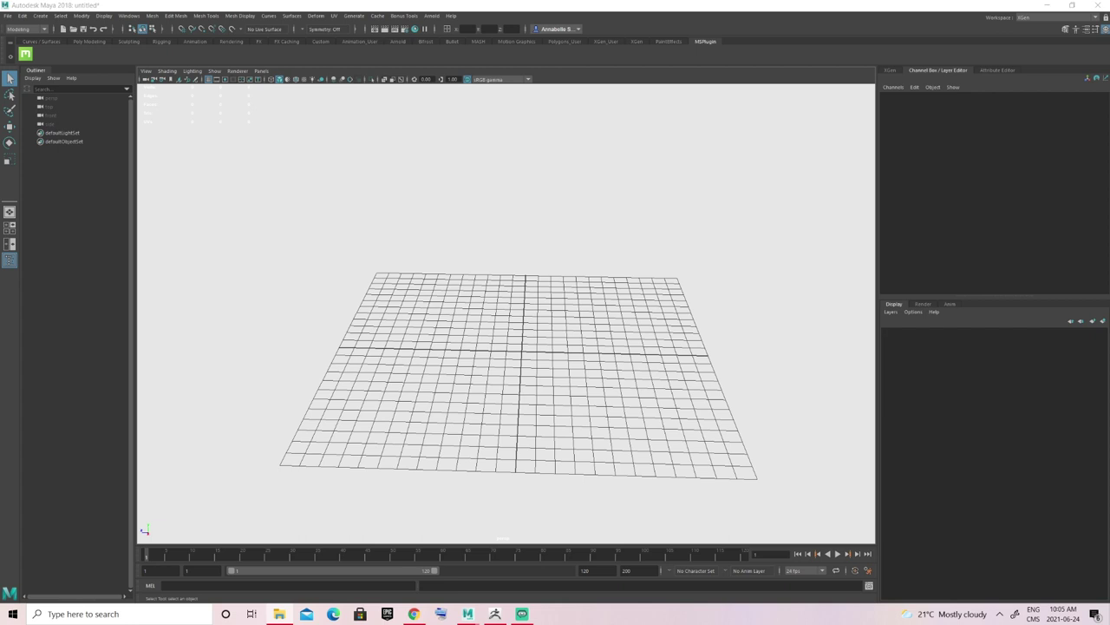
Import the bald head scan and the sculpted hair mesh into the scene.
drag(1097, 293, 621, 333)
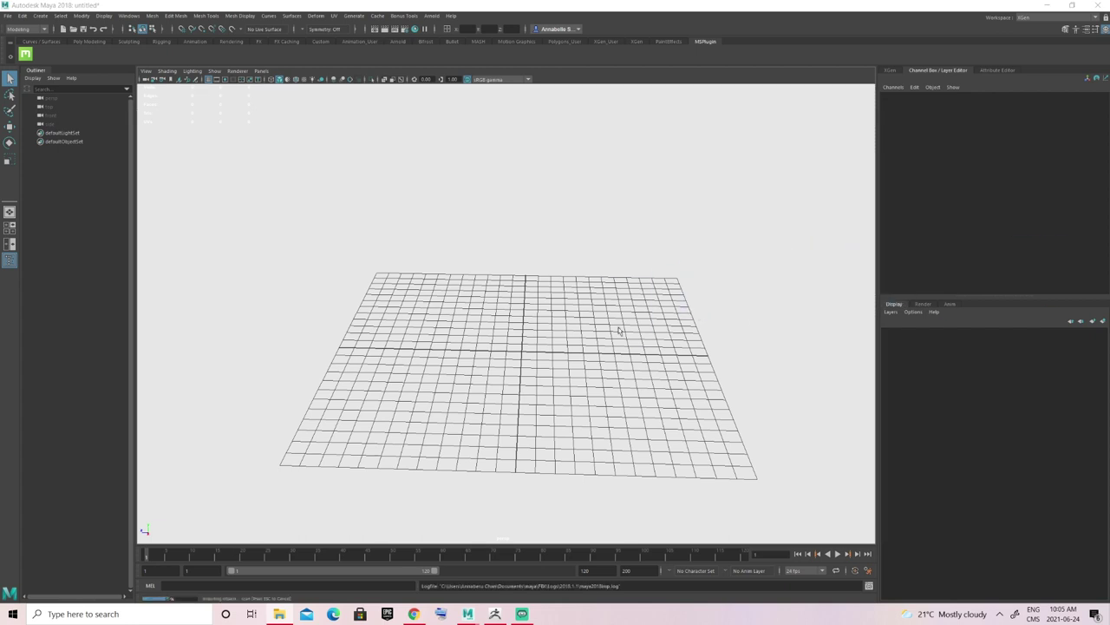
click(523, 349)
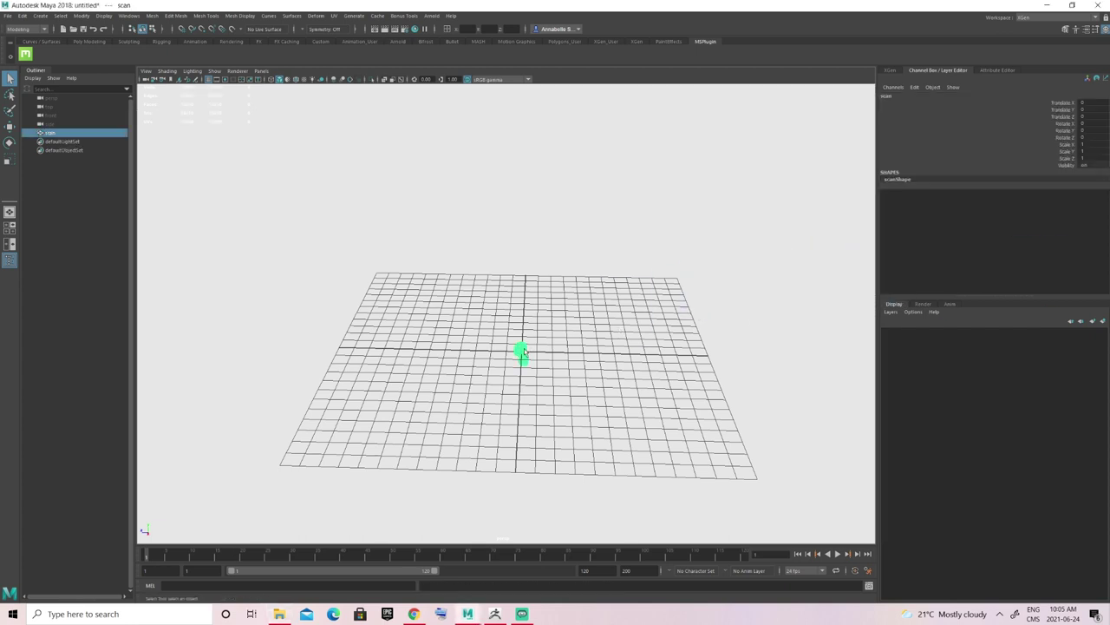
key(f)
alt+drag(413, 366, 522, 318)
scroll(662, 268, up, 3)
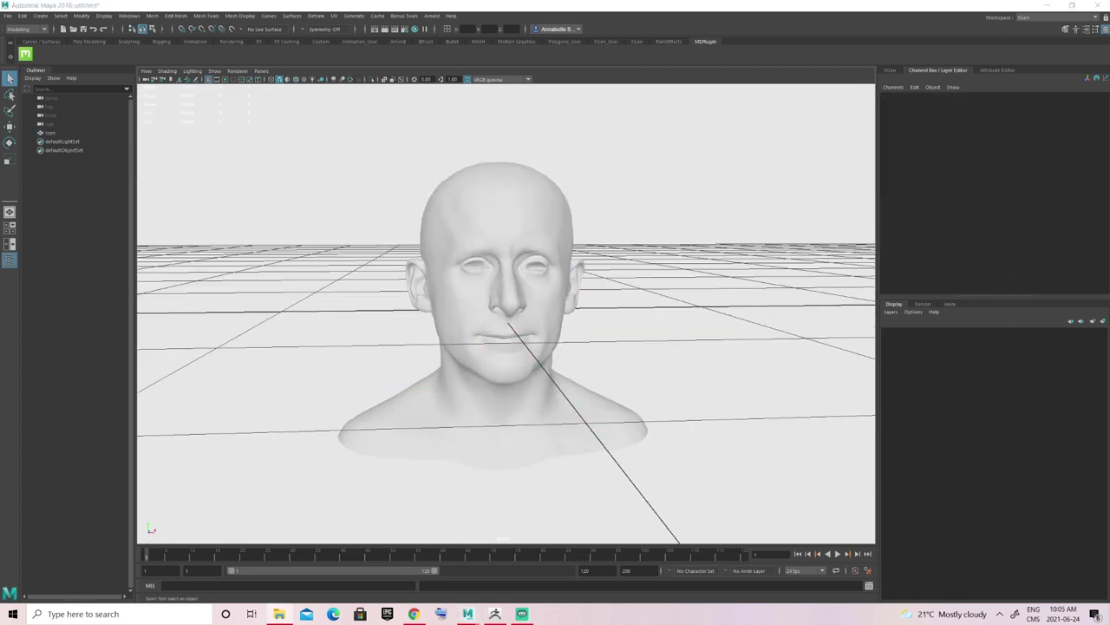
drag(1108, 322, 695, 291)
alt+drag(532, 212, 574, 261)
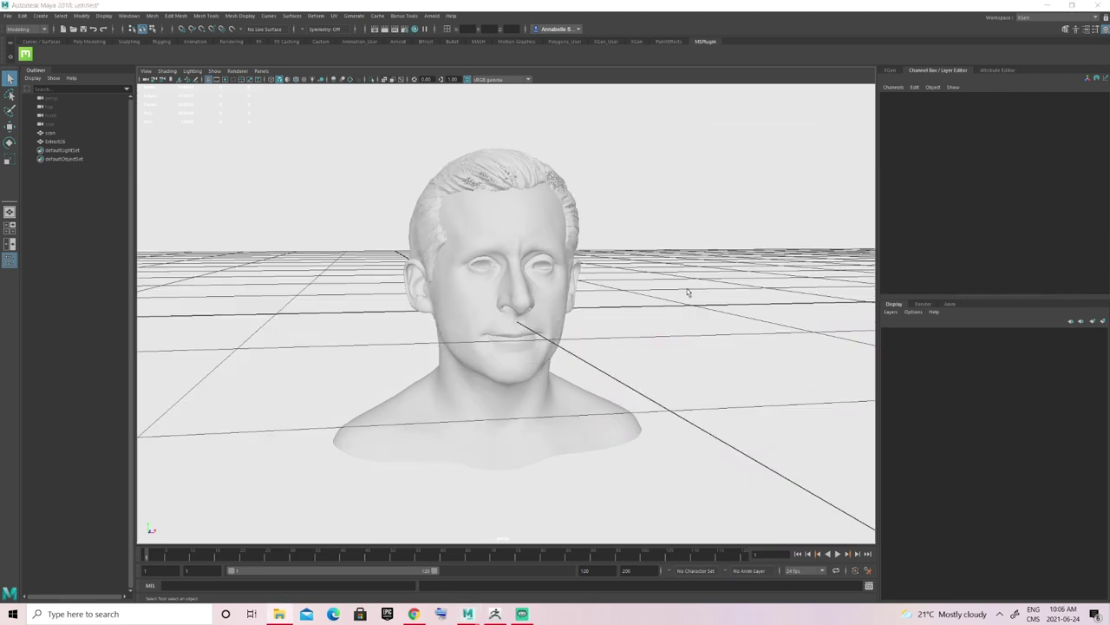
Examine the size of the imported head and hair meshes relative to the whole grid.
alt+drag(688, 292, 661, 294)
alt+drag(533, 253, 932, 266)
alt+right_drag(633, 279, 182, 344)
alt+right_drag(670, 300, 625, 293)
alt+drag(625, 293, 511, 318)
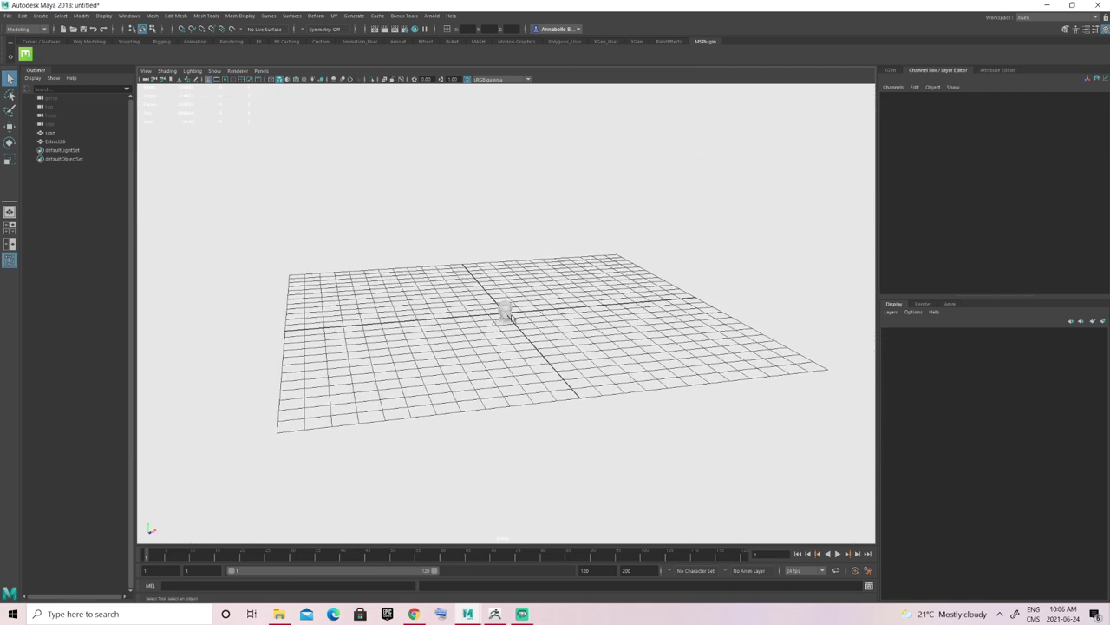
click(506, 314)
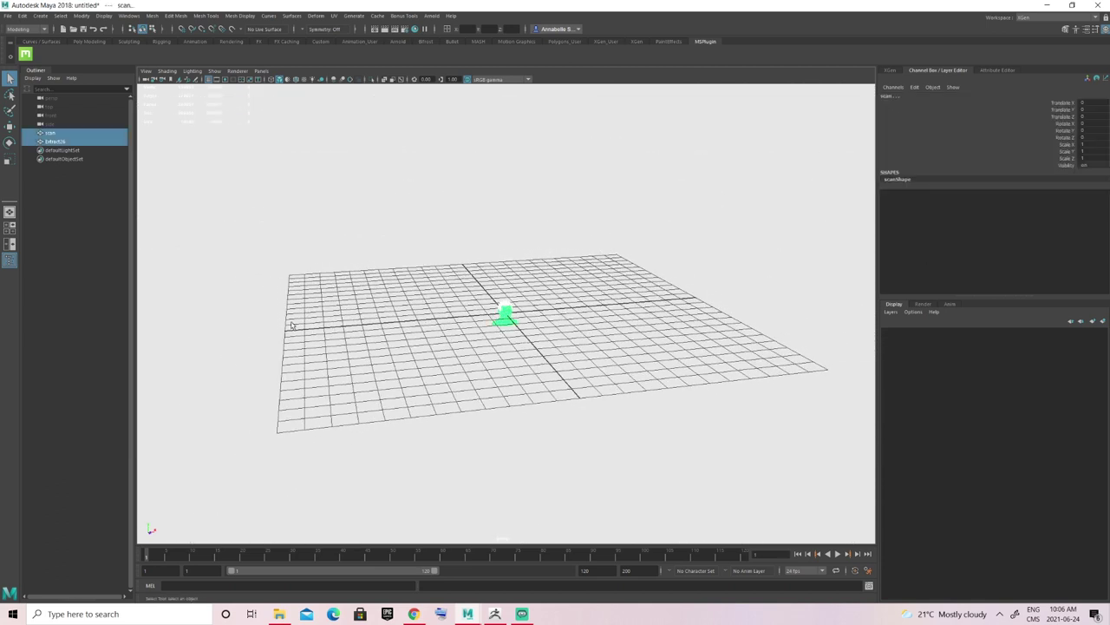
alt+drag(583, 273, 571, 287)
alt+right_drag(571, 287, 533, 216)
click(534, 216)
alt+drag(533, 216, 525, 255)
Check in the application preferences that the linear working unit is centimeter, and close them.
click(152, 16)
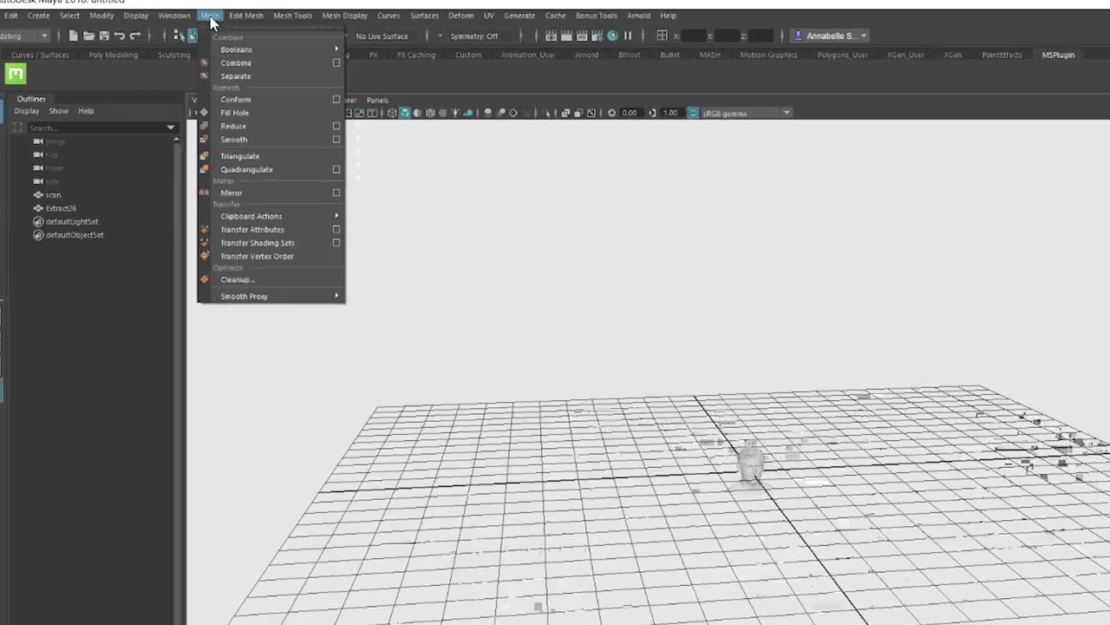
click(130, 16)
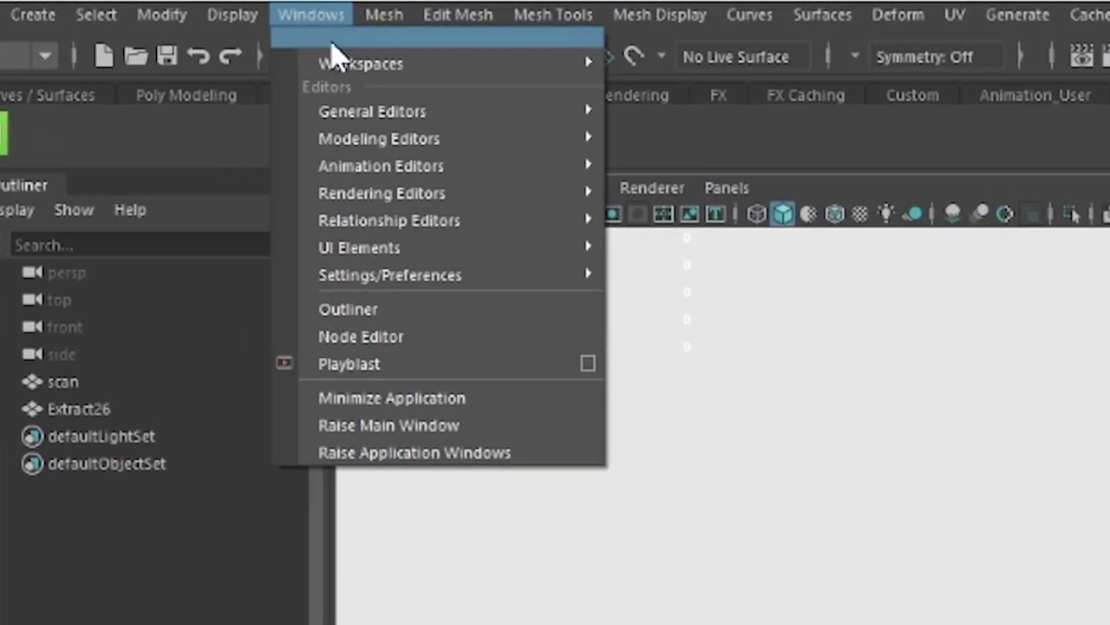
mouse_move(421, 279)
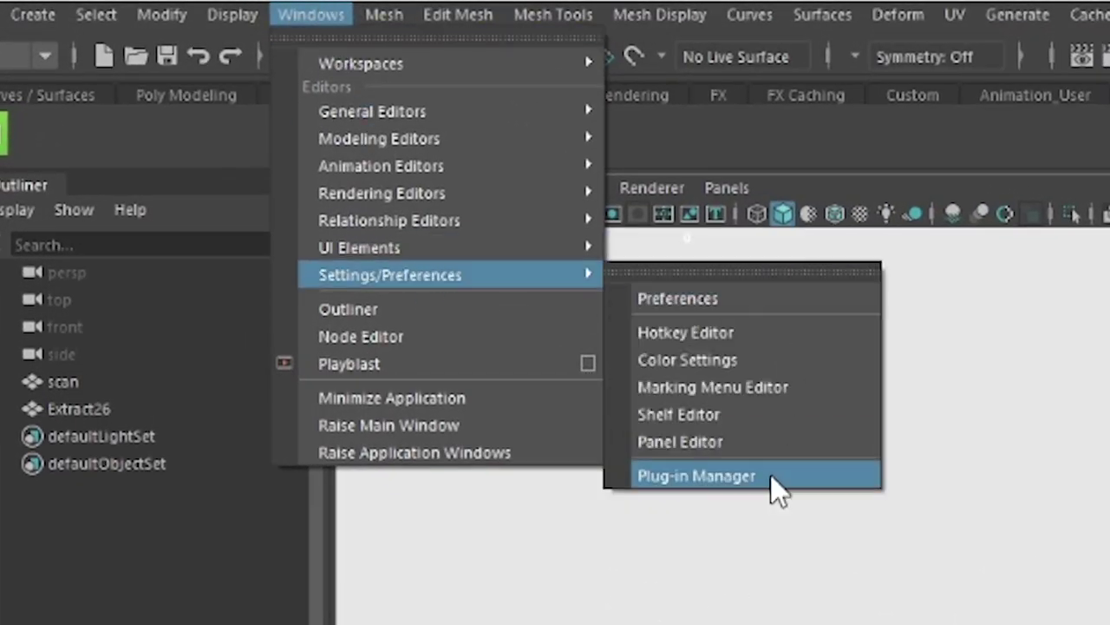
click(718, 304)
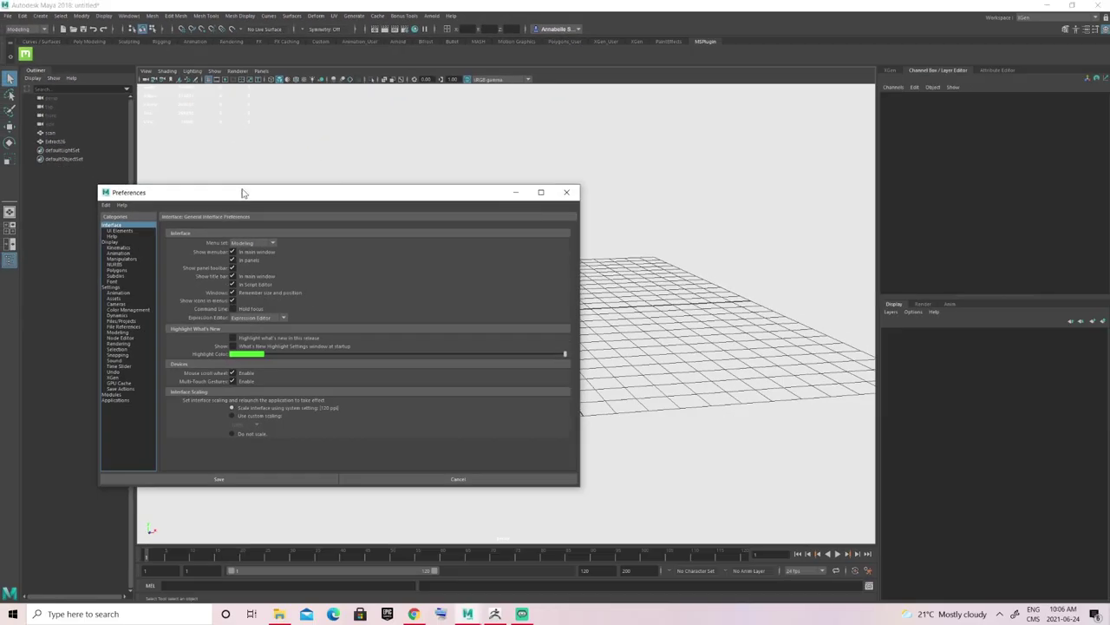
drag(393, 322, 966, 151)
click(345, 200)
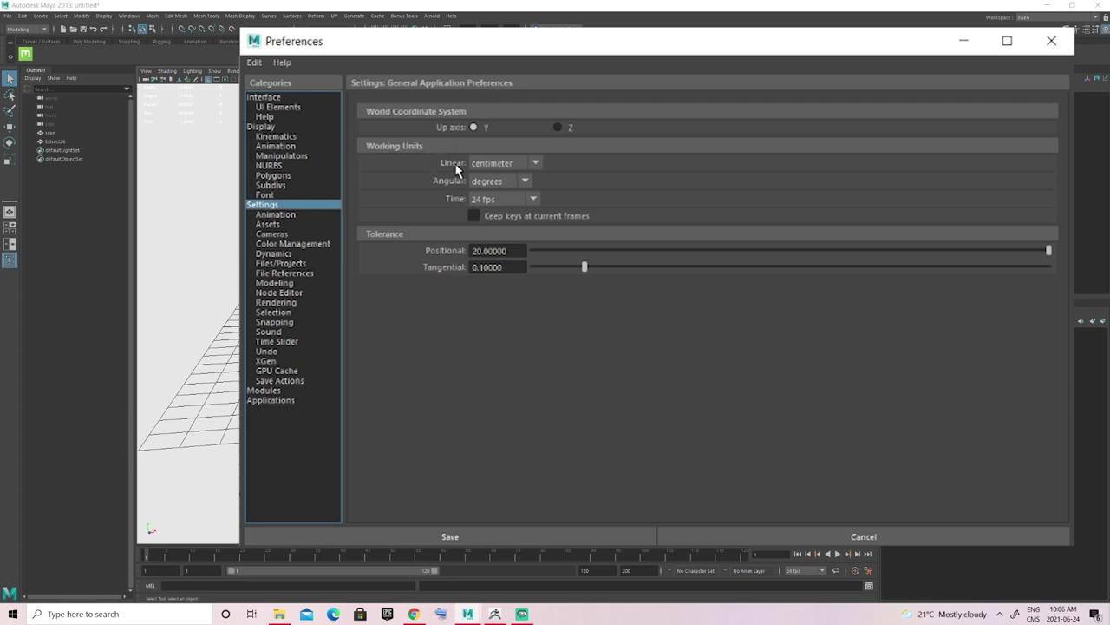
click(493, 164)
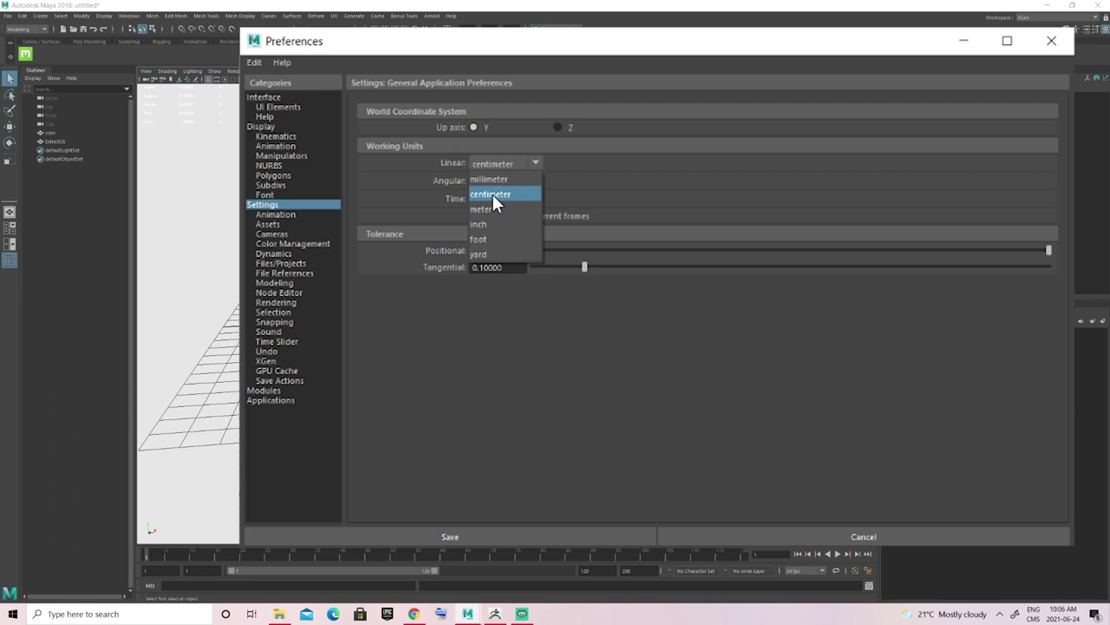
click(492, 193)
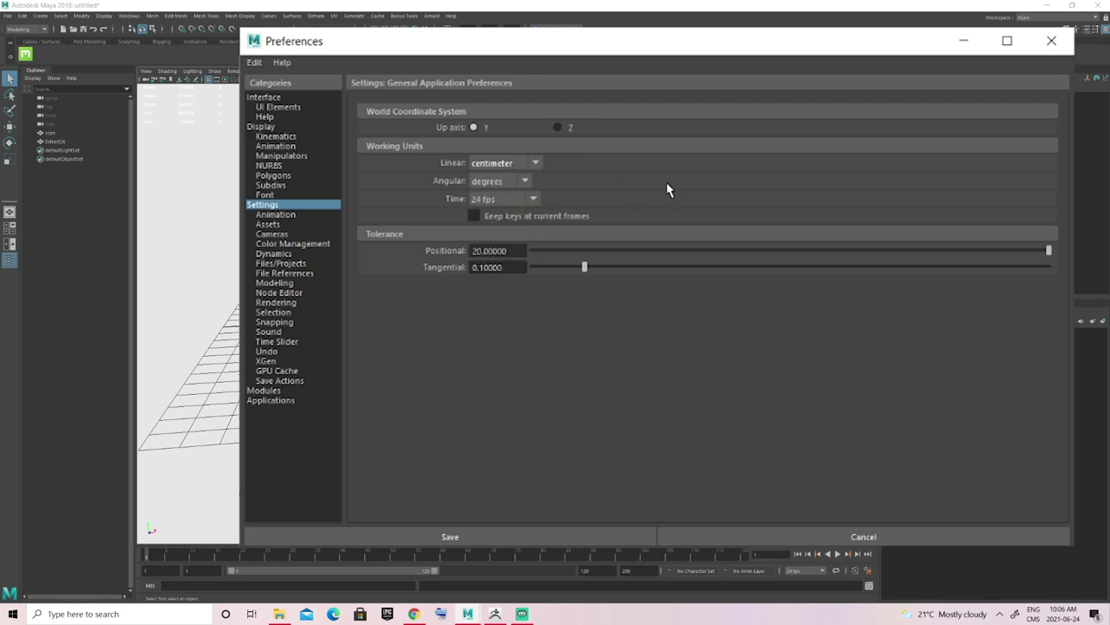
click(1053, 41)
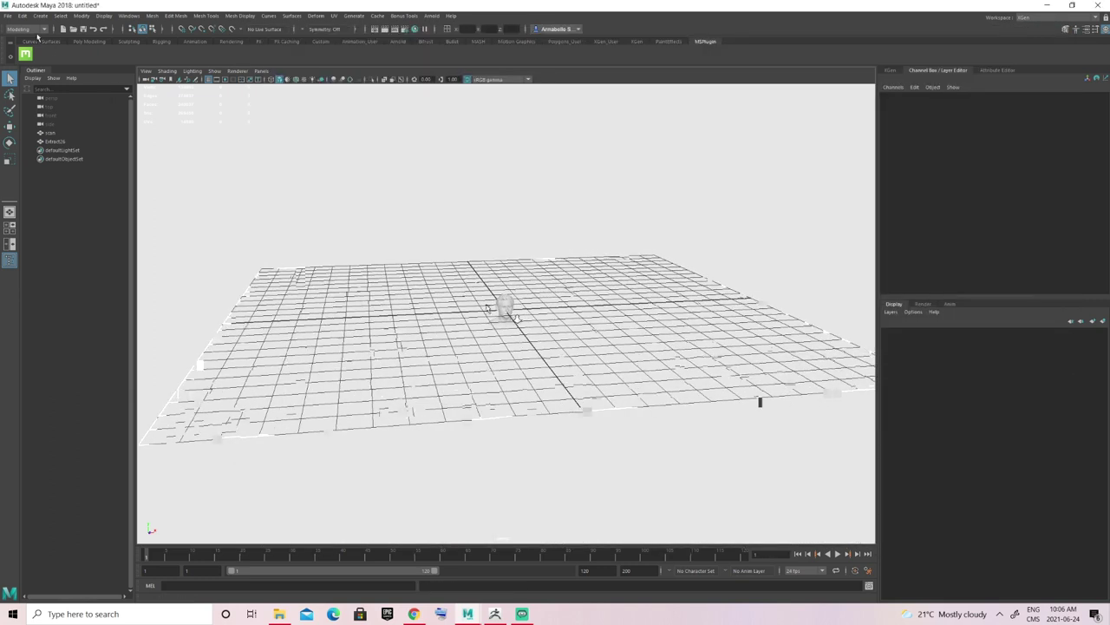
Create a polygon cube at the grid's origin and select its X, Y and Z scale values.
click(84, 42)
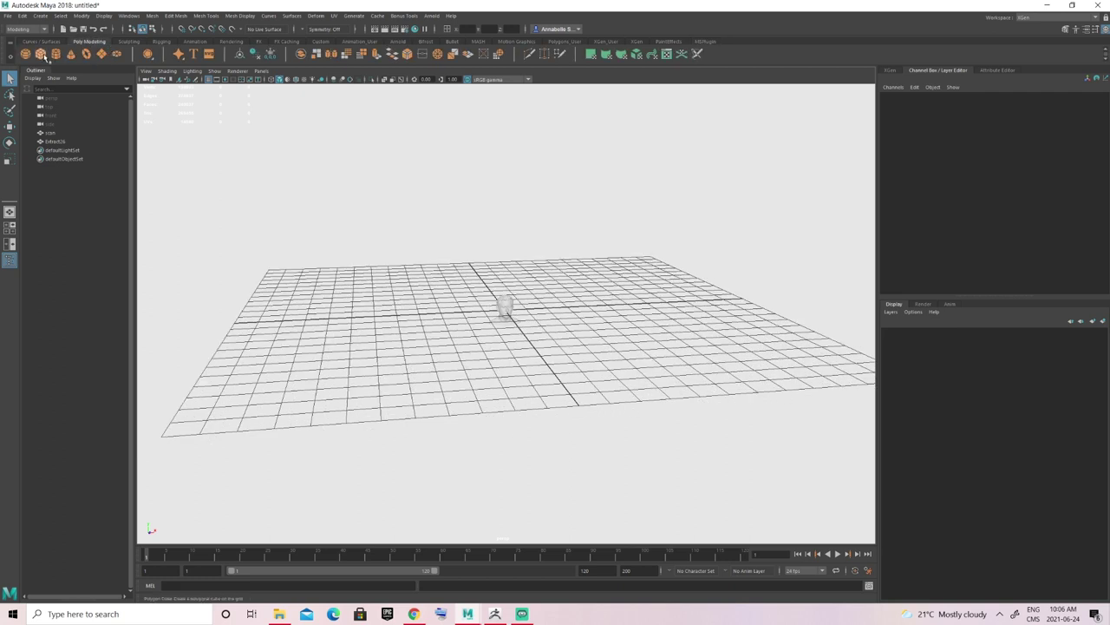
click(46, 56)
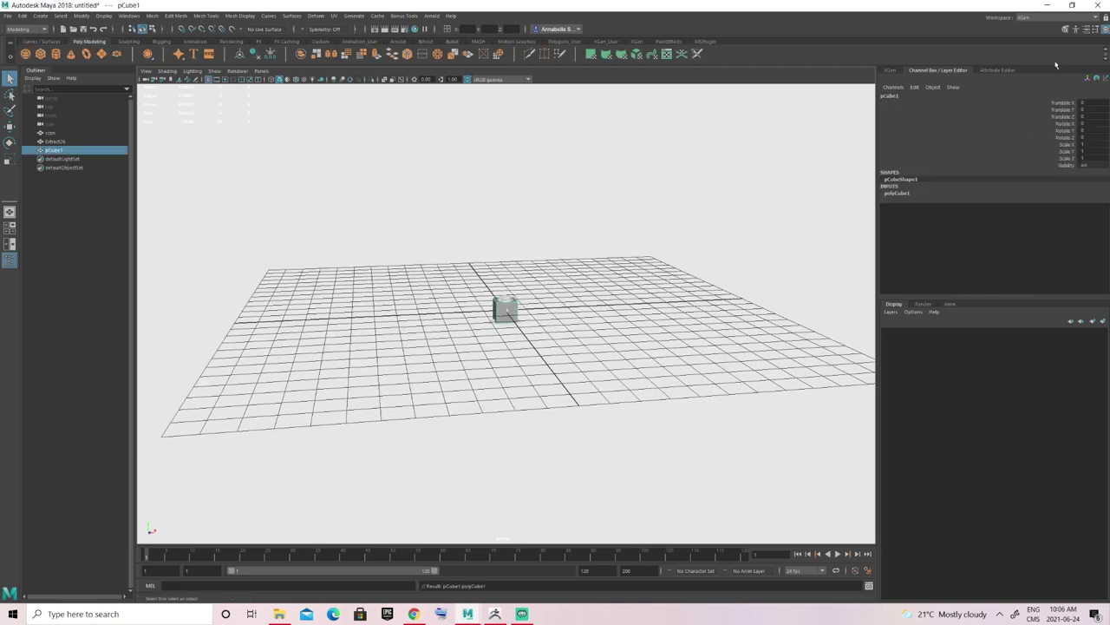
drag(1074, 146, 1087, 163)
click(1085, 159)
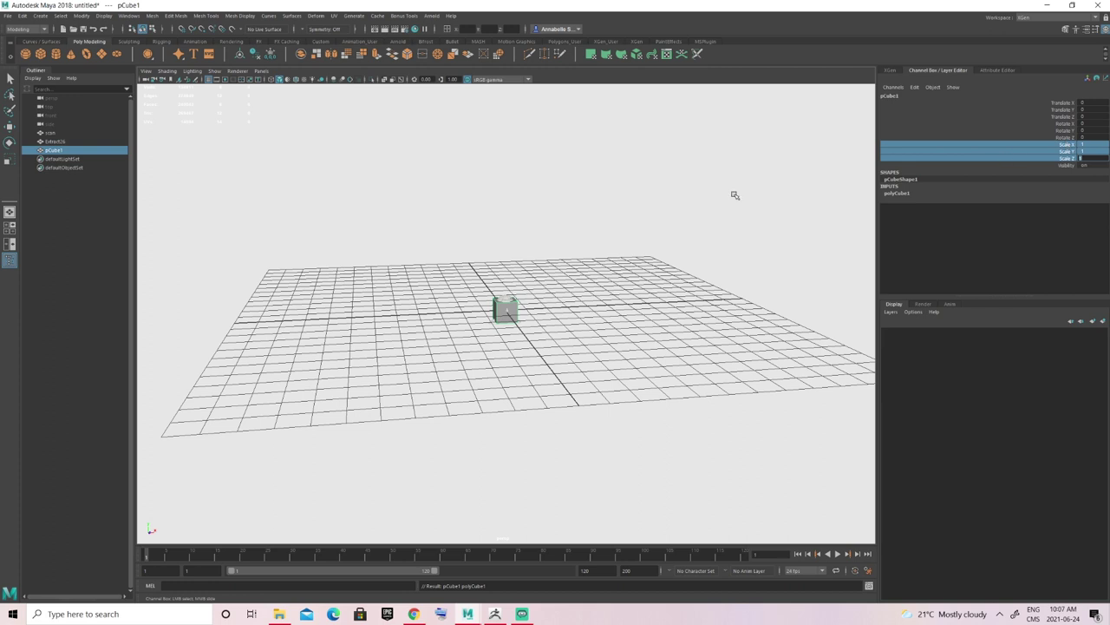
alt+drag(512, 282, 536, 309)
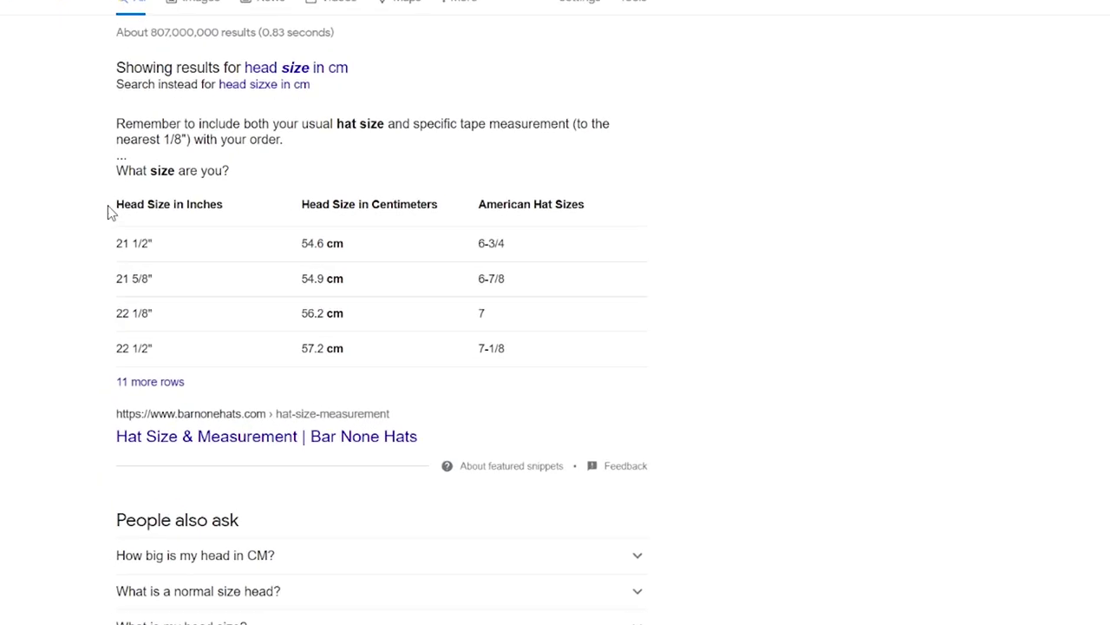
Switch to the browser and read the head sizes in centimeters in the hat size table.
drag(111, 208, 232, 213)
drag(429, 153, 632, 185)
click(506, 199)
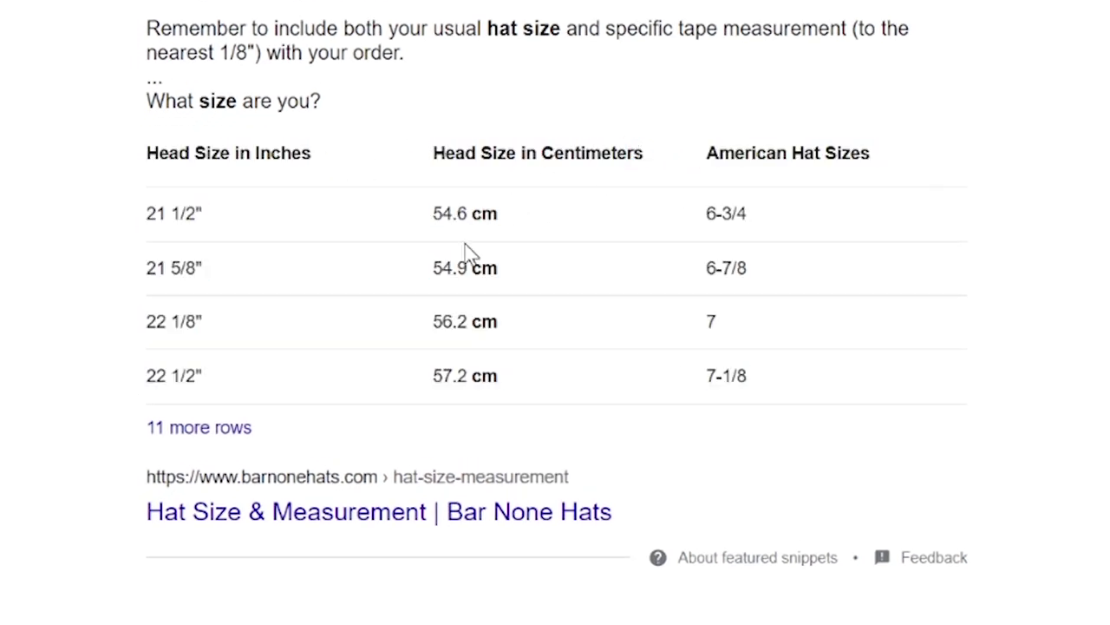
drag(431, 203, 493, 371)
click(599, 321)
drag(432, 268, 482, 270)
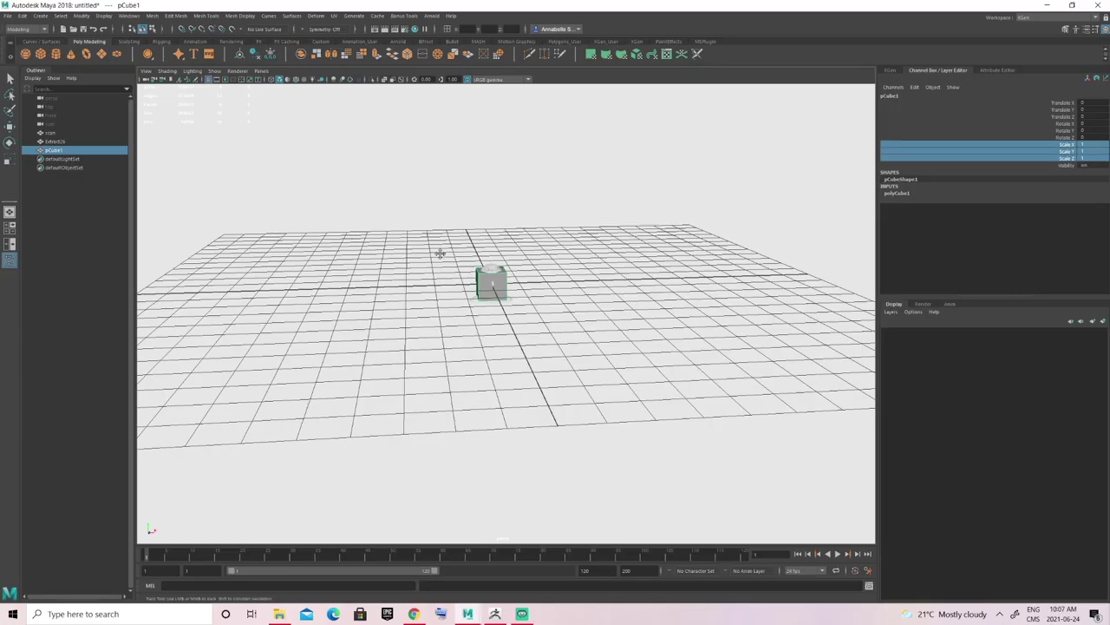
Back in Maya, set the cube's scale to 55 in X, Y and Z.
alt+drag(442, 251, 474, 266)
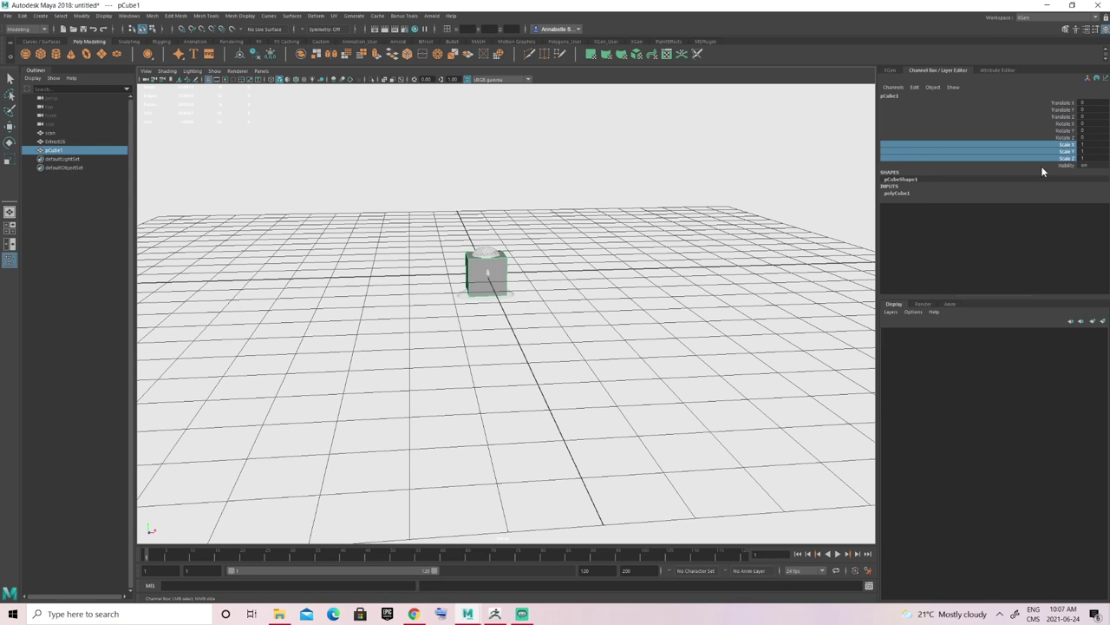
click(1083, 158)
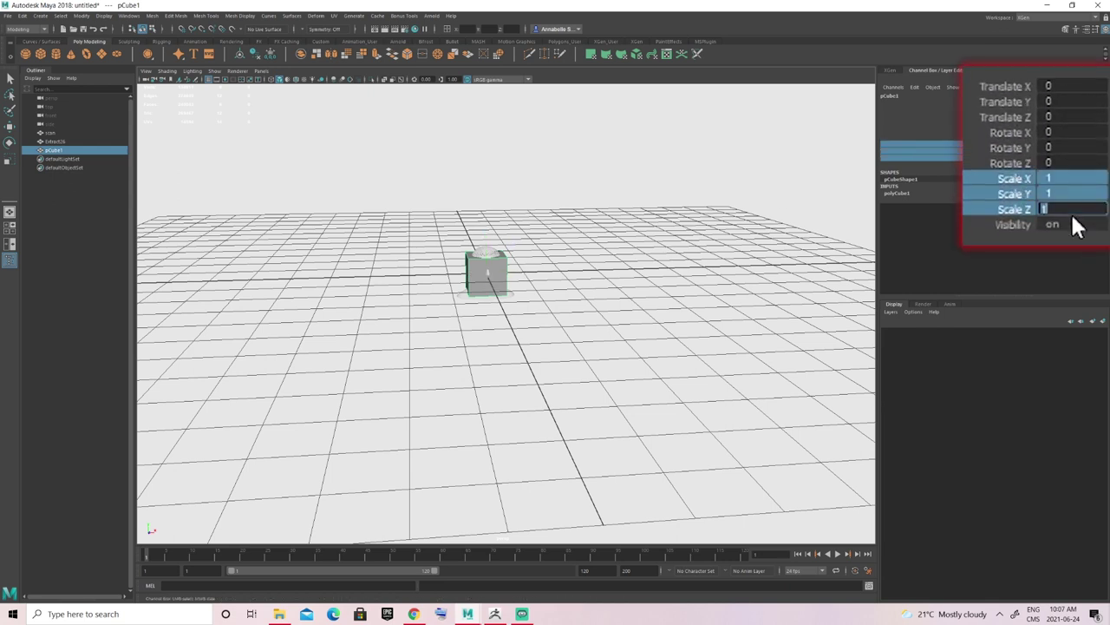
text(55)
key(Return)
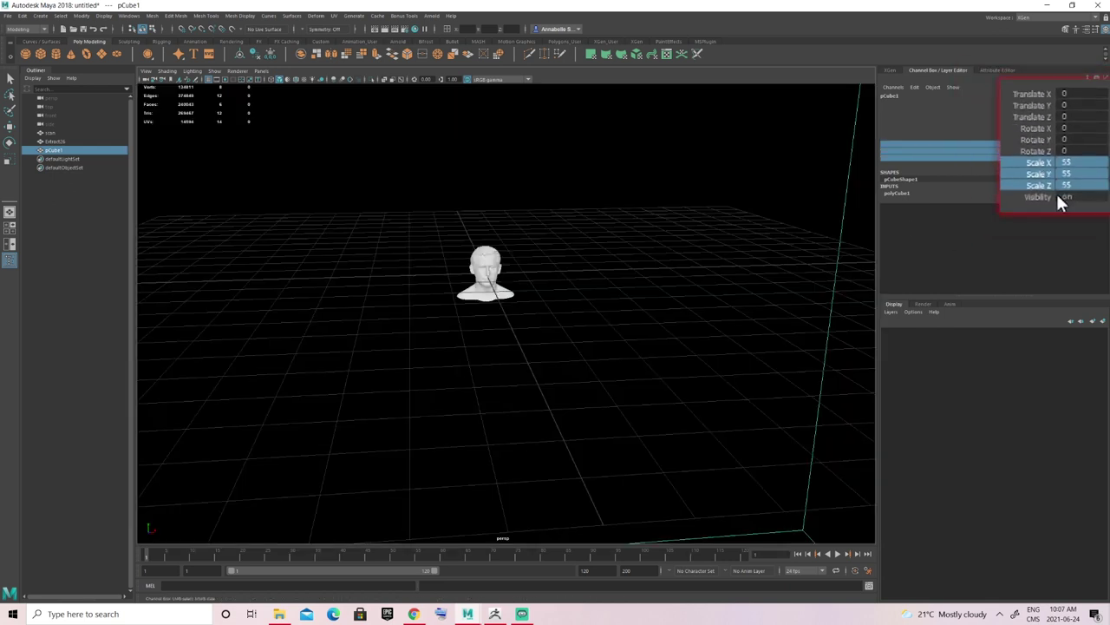
Show the scene in wireframe to compare the scaled cube with the head inside it.
scroll(409, 295, down, 10)
alt+drag(483, 297, 410, 224)
click(271, 80)
mouse_move(466, 293)
alt+mouse_down()
mouse_move(444, 286)
mouse_move(573, 304)
mouse_move(477, 319)
mouse_move(599, 300)
mouse_move(537, 283)
mouse_move(568, 310)
alt+mouse_up()
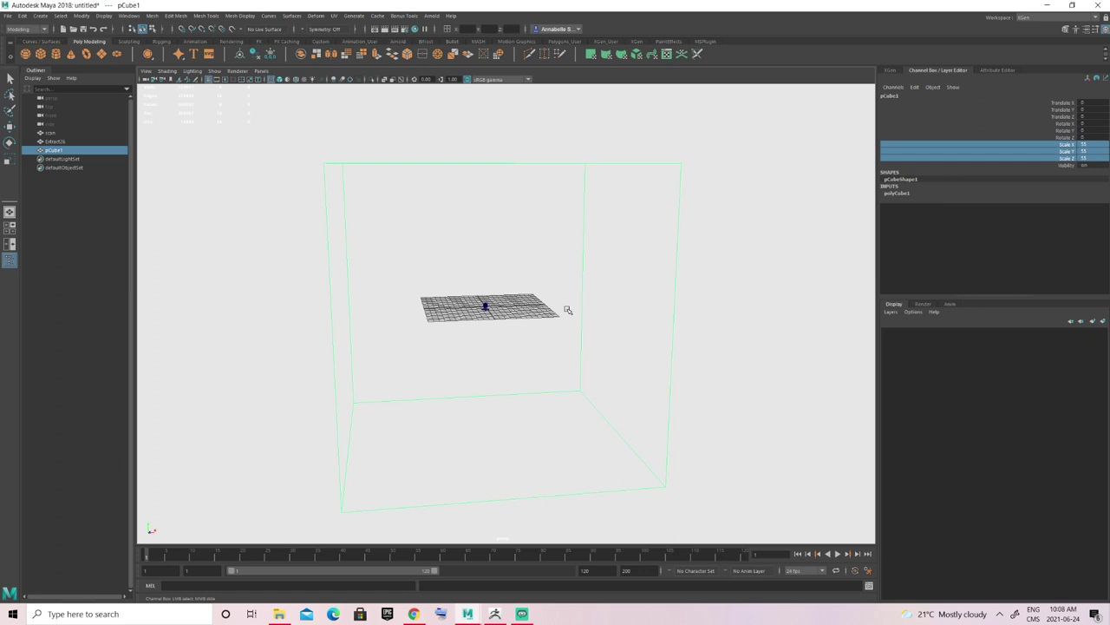
mouse_move(515, 312)
alt+mouse_down()
mouse_move(496, 310)
mouse_move(515, 310)
alt+mouse_up()
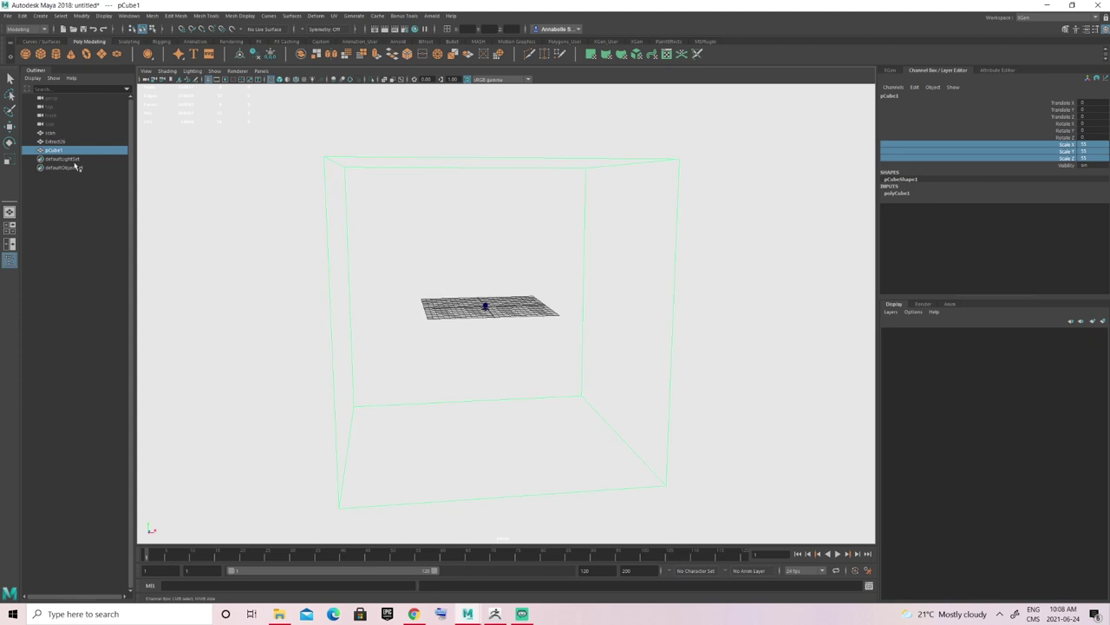
Group the head scan and hair meshes and set the group's scale to 56 in X, Y and Z.
click(62, 133)
shift+click(62, 141)
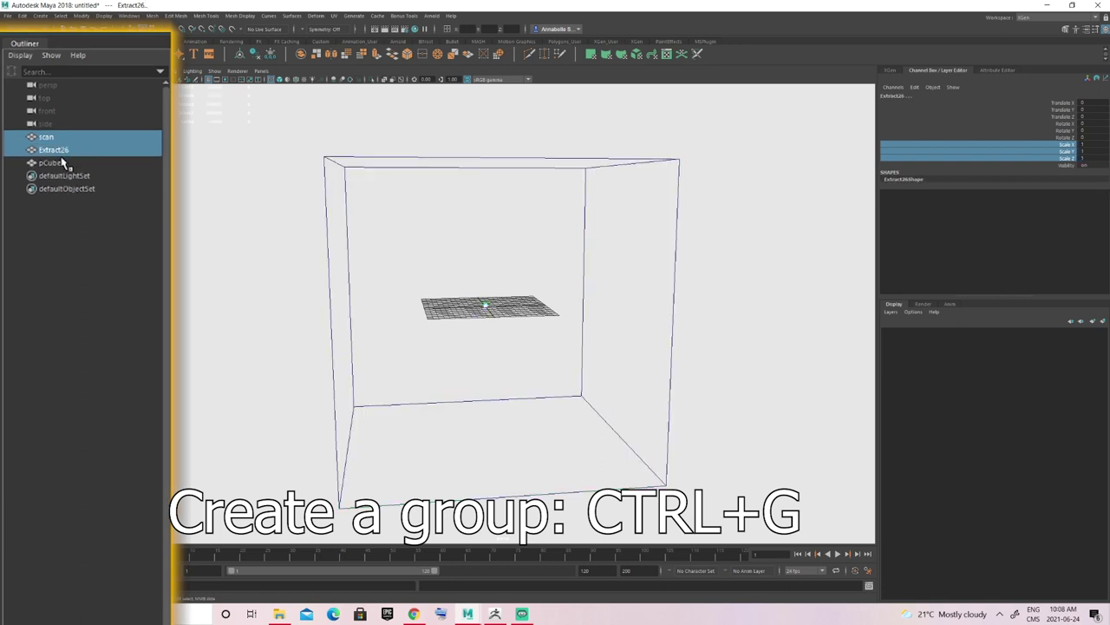
key(ctrl+g)
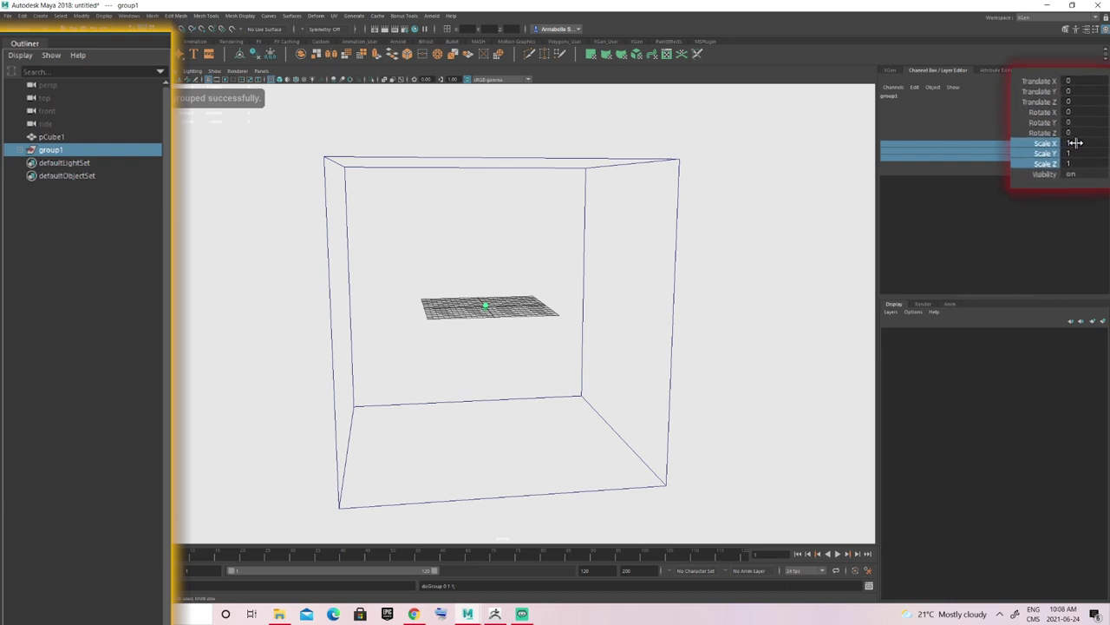
drag(1077, 144, 1083, 162)
key(Return)
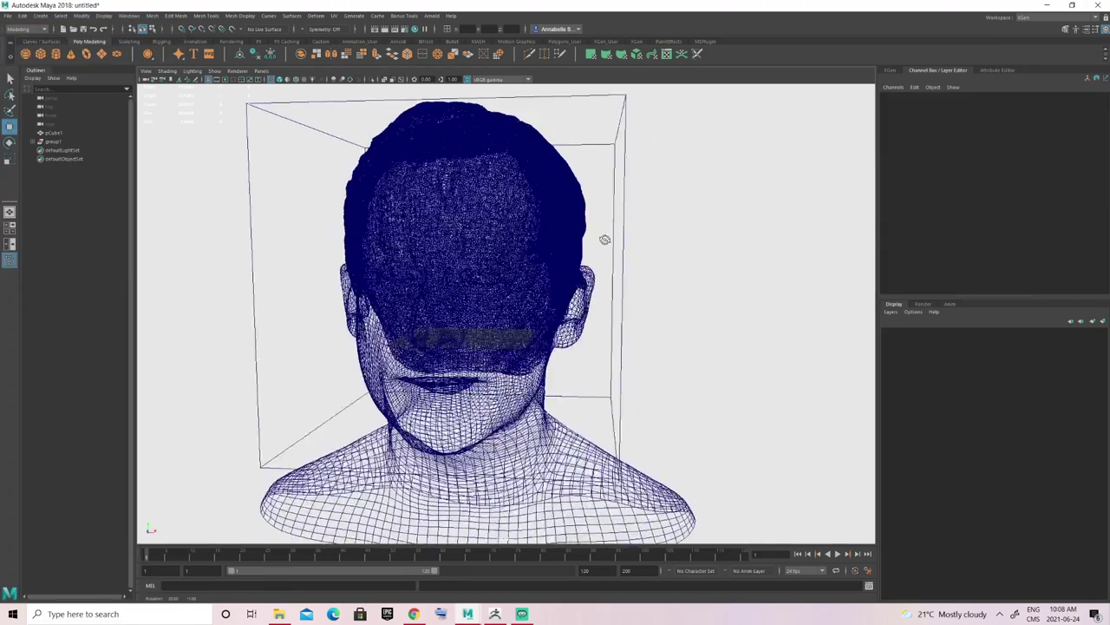
Delete the reference cube and return the viewport to smooth shaded display.
alt+drag(602, 240, 684, 226)
click(678, 227)
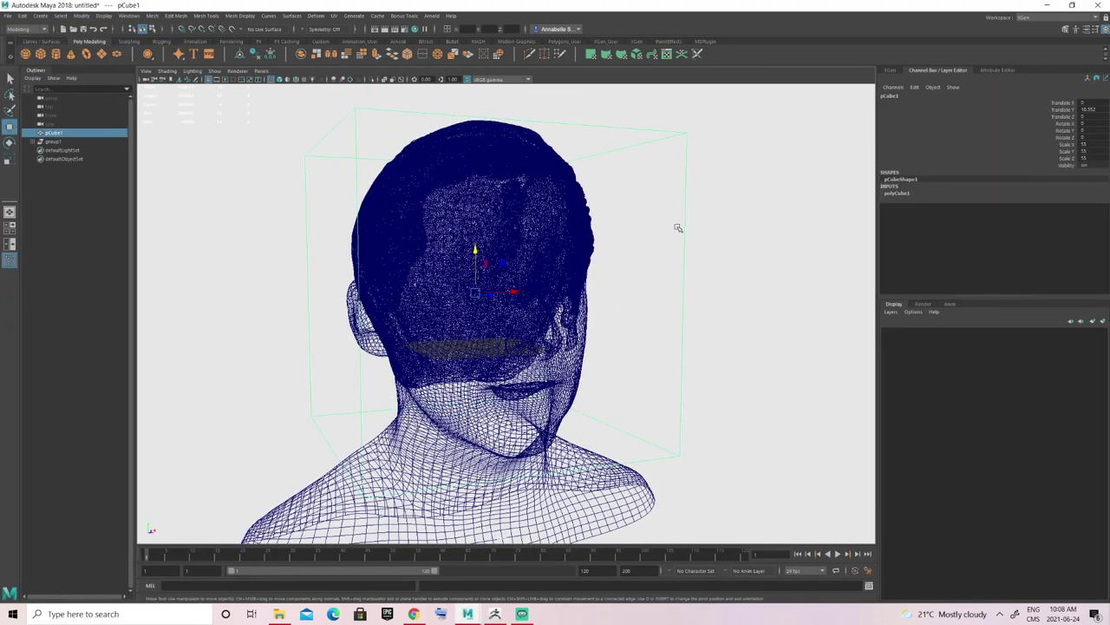
key(Delete)
alt+middle_drag(419, 231, 429, 255)
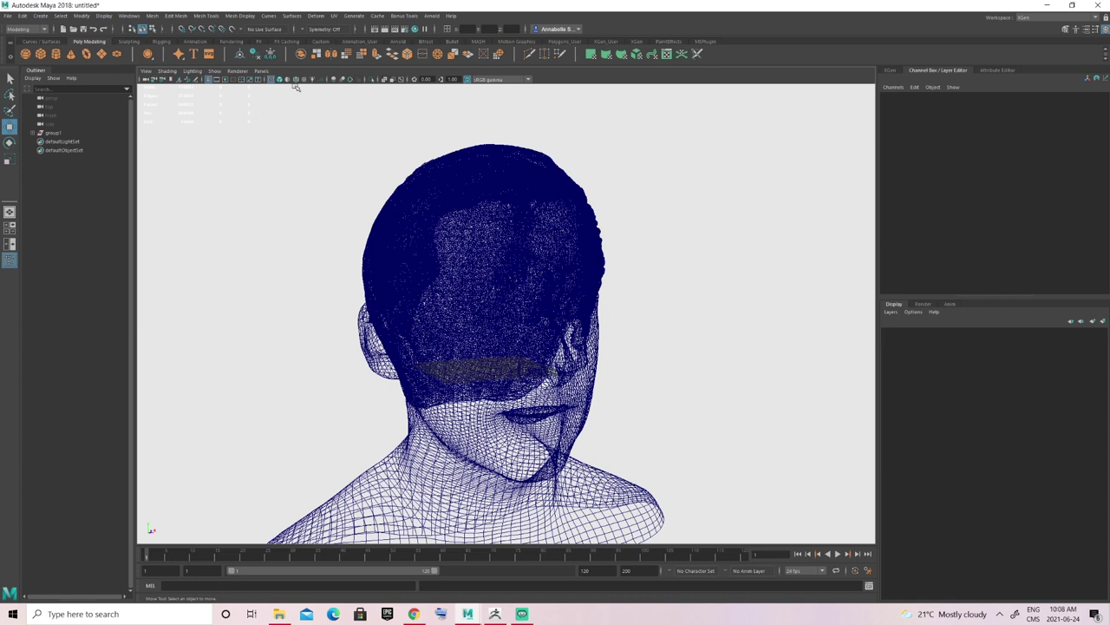
click(279, 80)
alt+drag(529, 240, 539, 245)
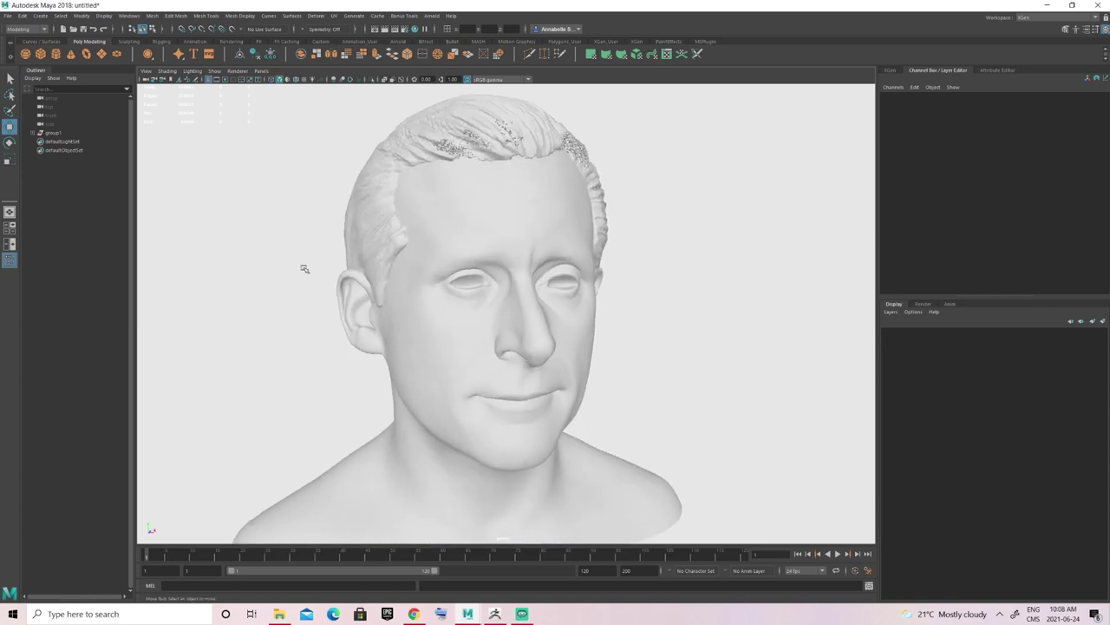
Rename the group containing the head and hair meshes as cm_56.
click(83, 135)
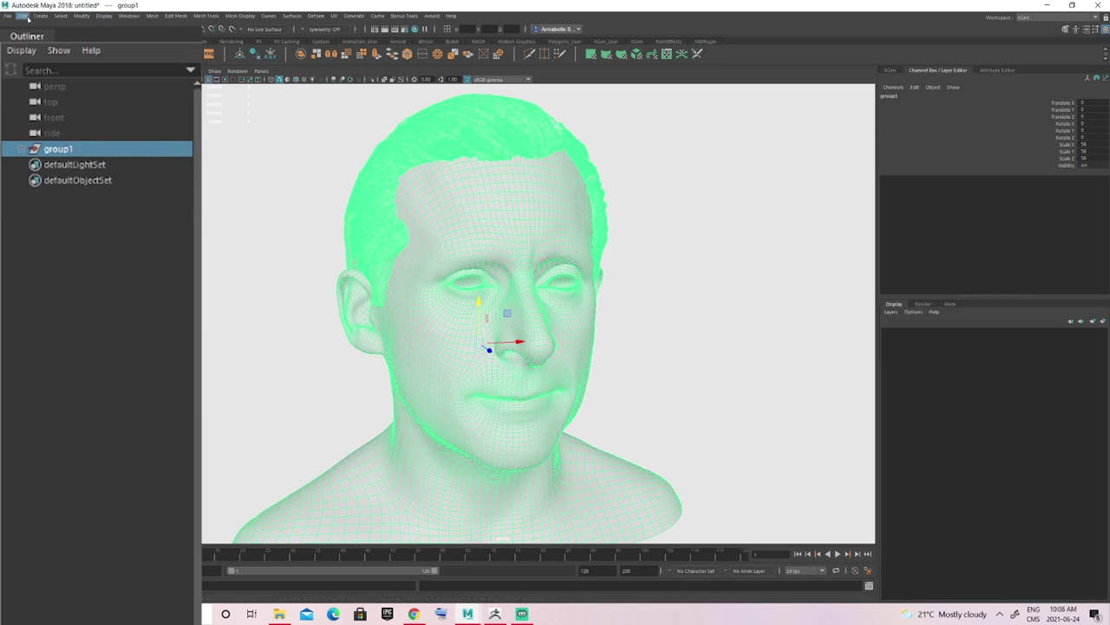
double_click(56, 150)
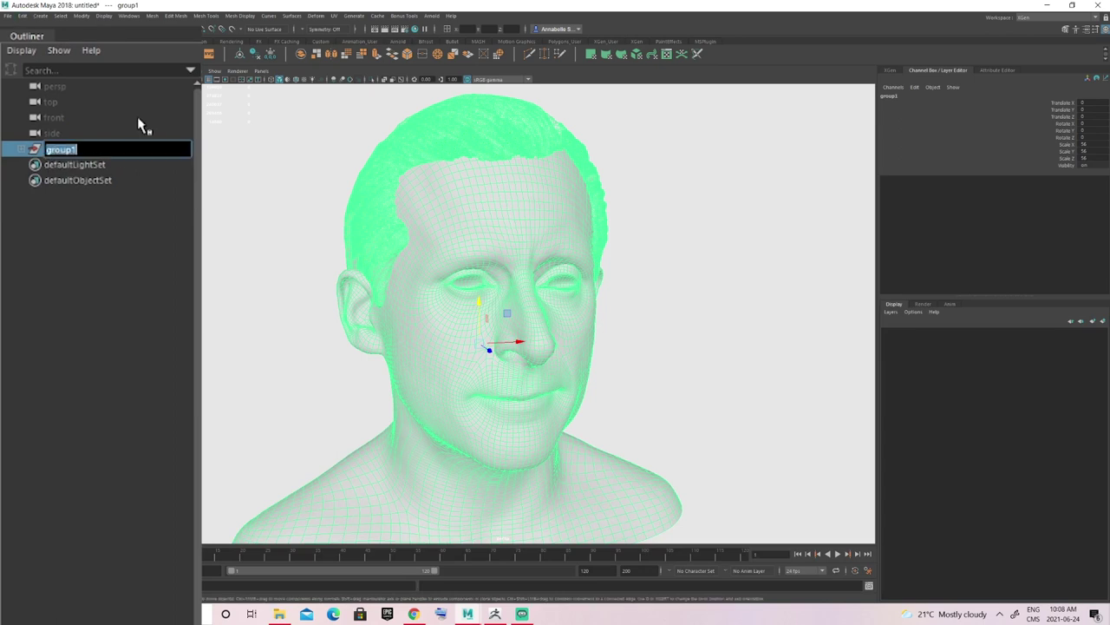
text(_cm)
key(Return)
text(cm_56)
key(Return)
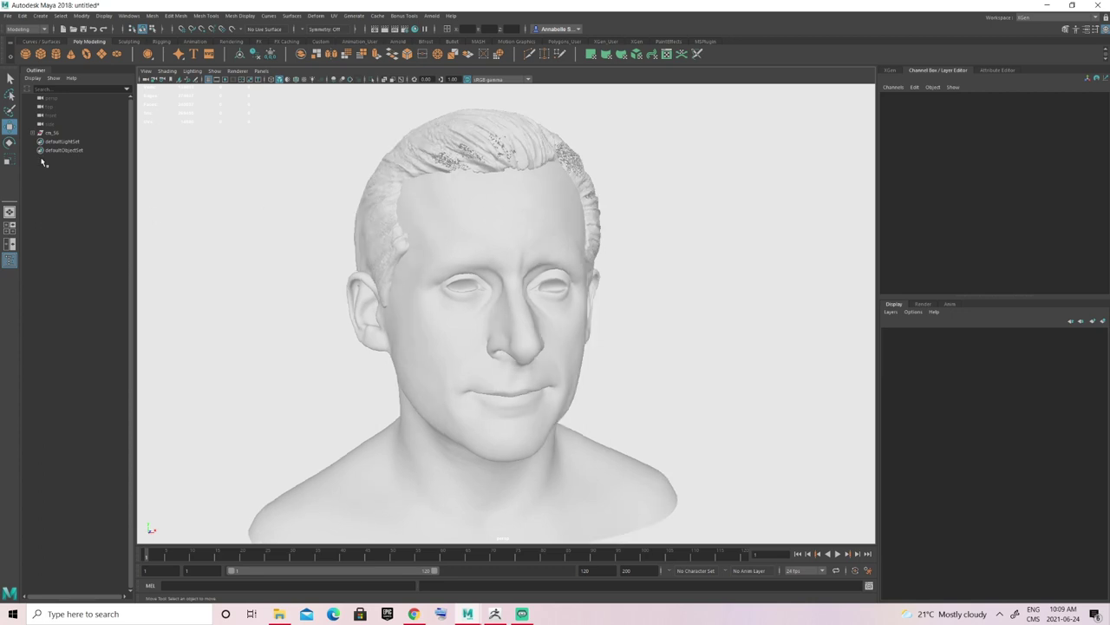
Rename the two meshes inside the cm_56 group as Head and Hair.
click(35, 133)
click(403, 200)
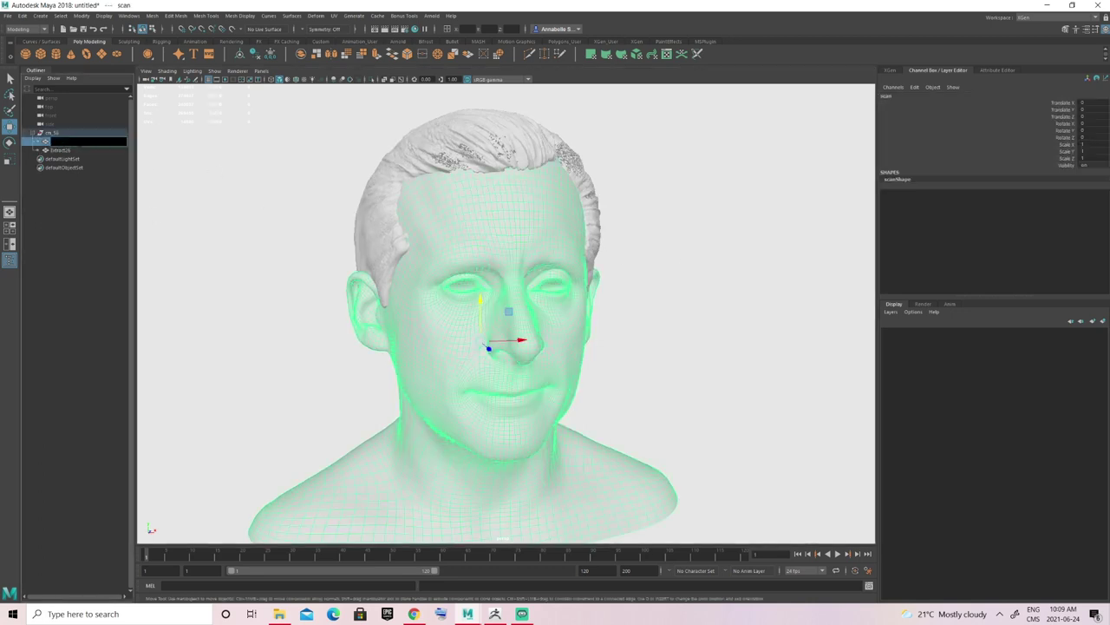
text(Head)
key(Return)
double_click(95, 149)
text(Hair)
key(Return)
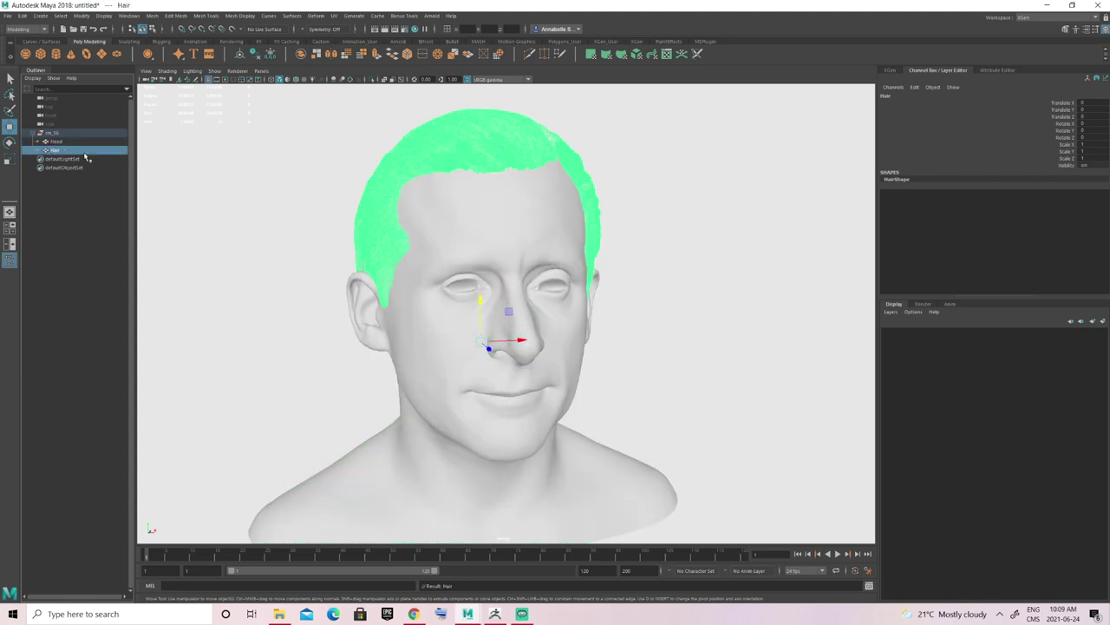
Duplicate the Head mesh and isolate the copy in the viewport.
click(507, 202)
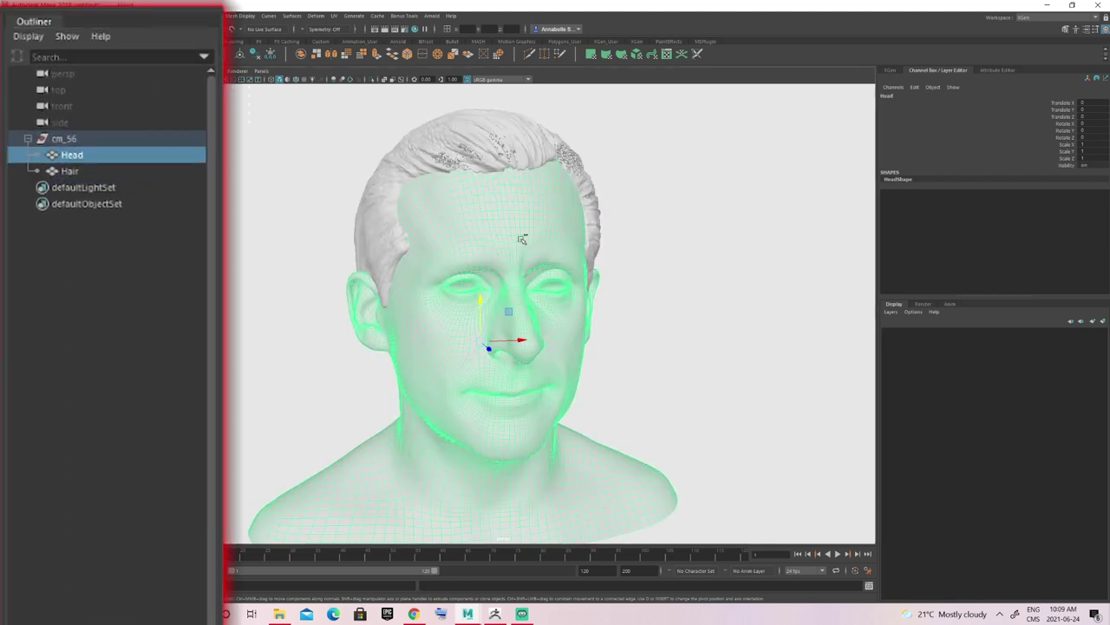
key(ctrl+d)
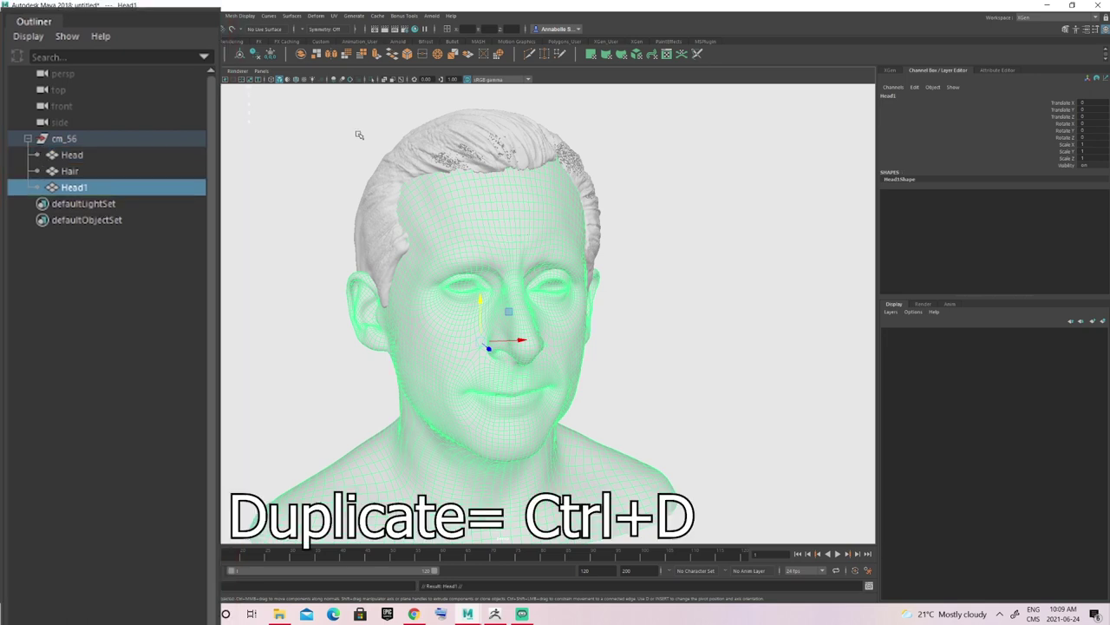
click(371, 80)
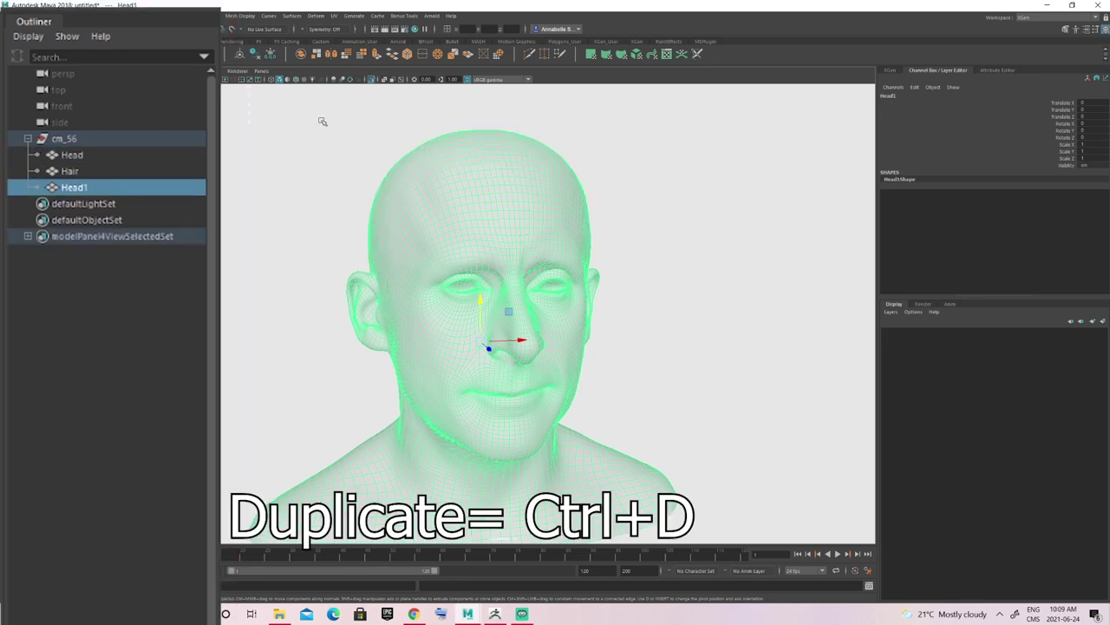
Rename the duplicated head mesh as Scalp.
double_click(74, 188)
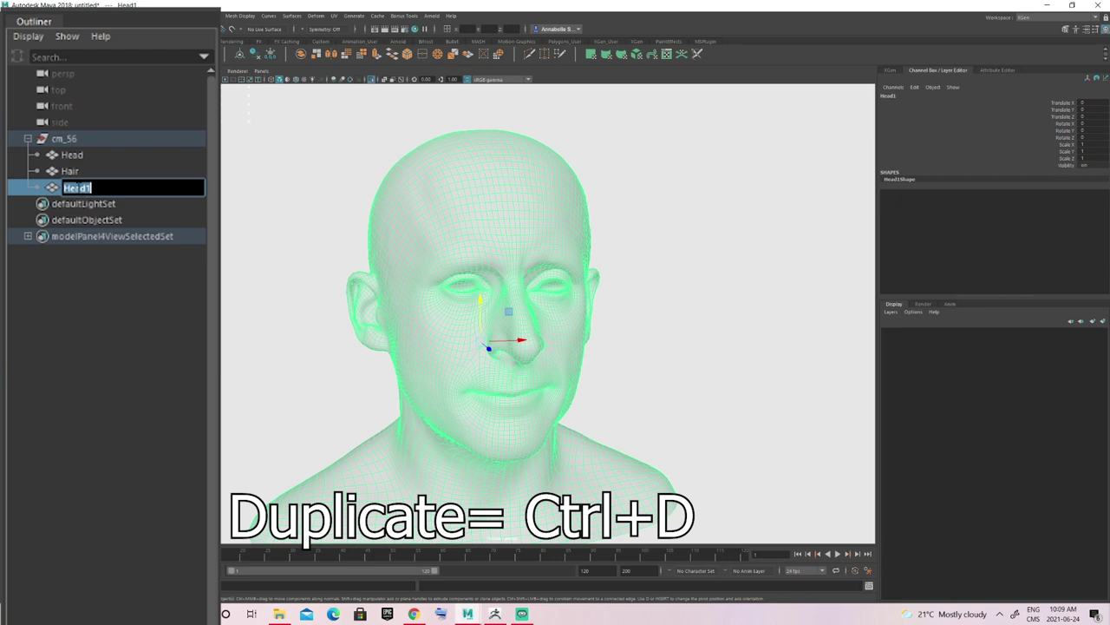
text(Scalp)
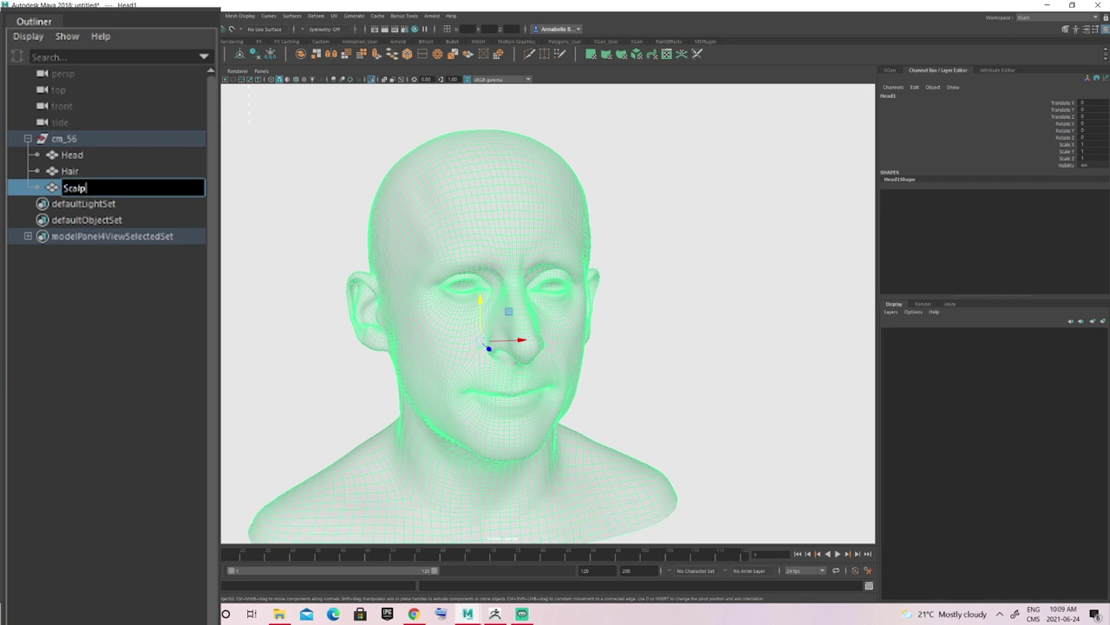
key(Return)
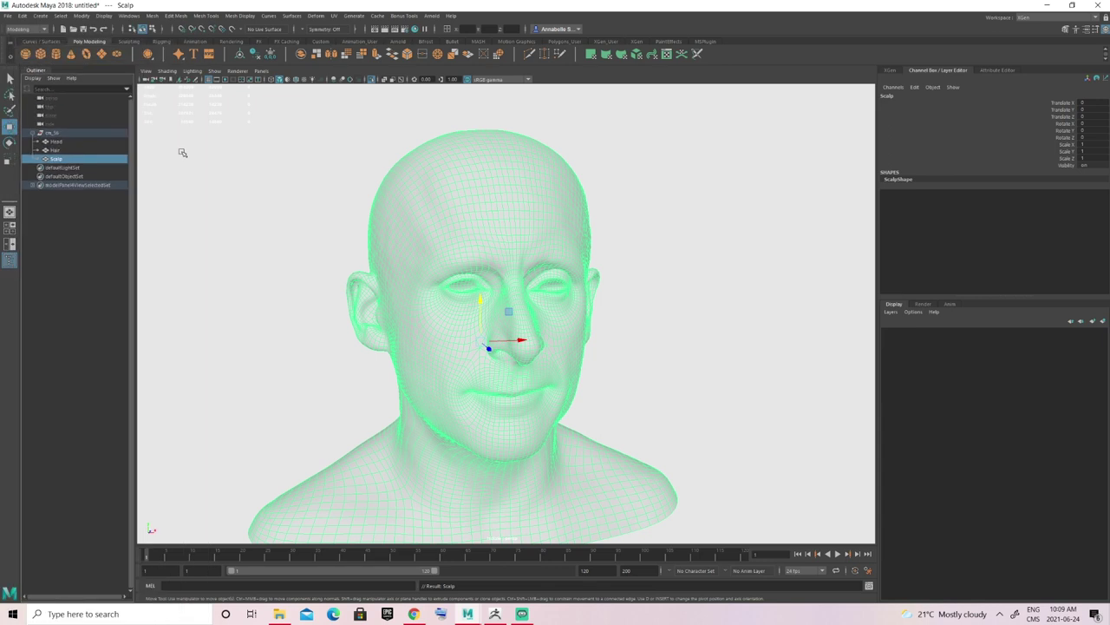
Examine the Scalp mesh's faces from the side and return to object selection with all meshes shown.
alt+drag(392, 265, 454, 181)
alt+right_drag(453, 181, 471, 249)
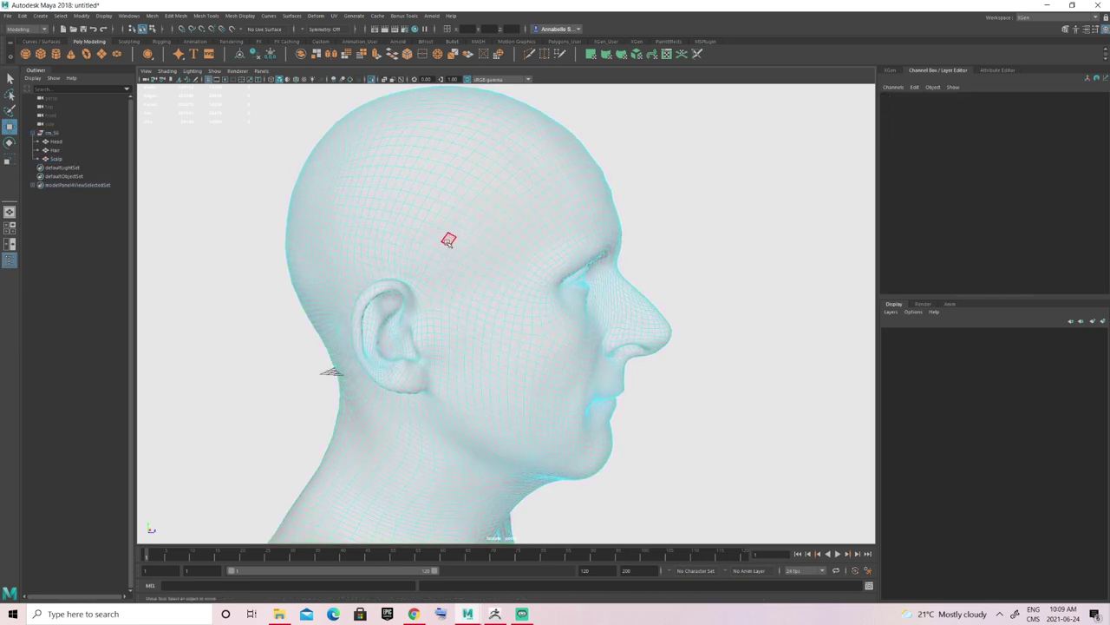
alt+middle_drag(473, 232, 468, 257)
alt+right_drag(451, 255, 426, 252)
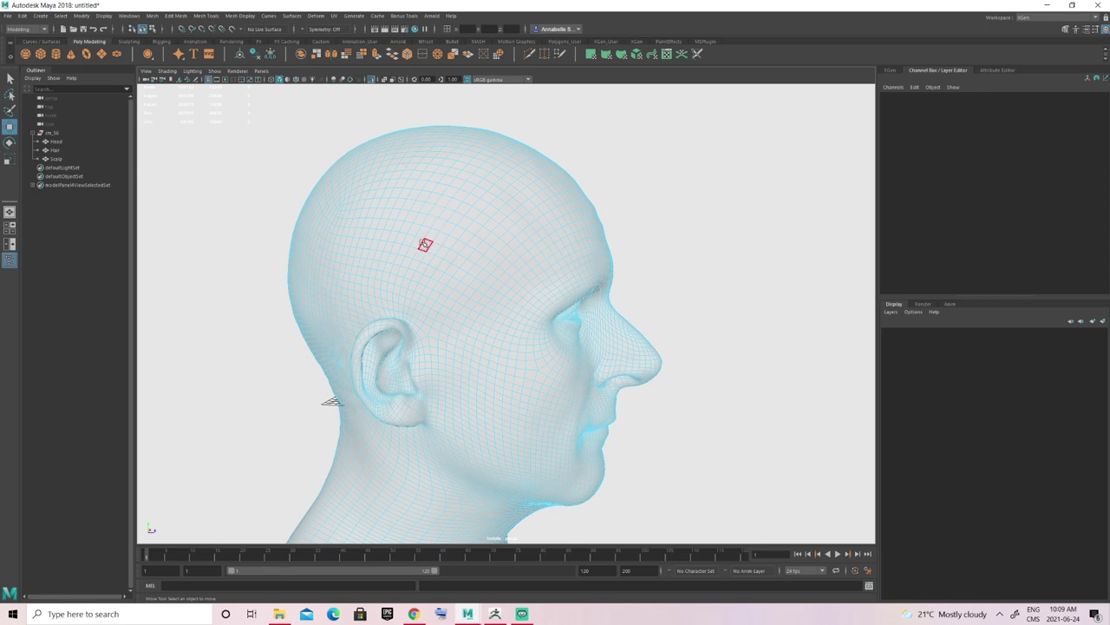
key(F8)
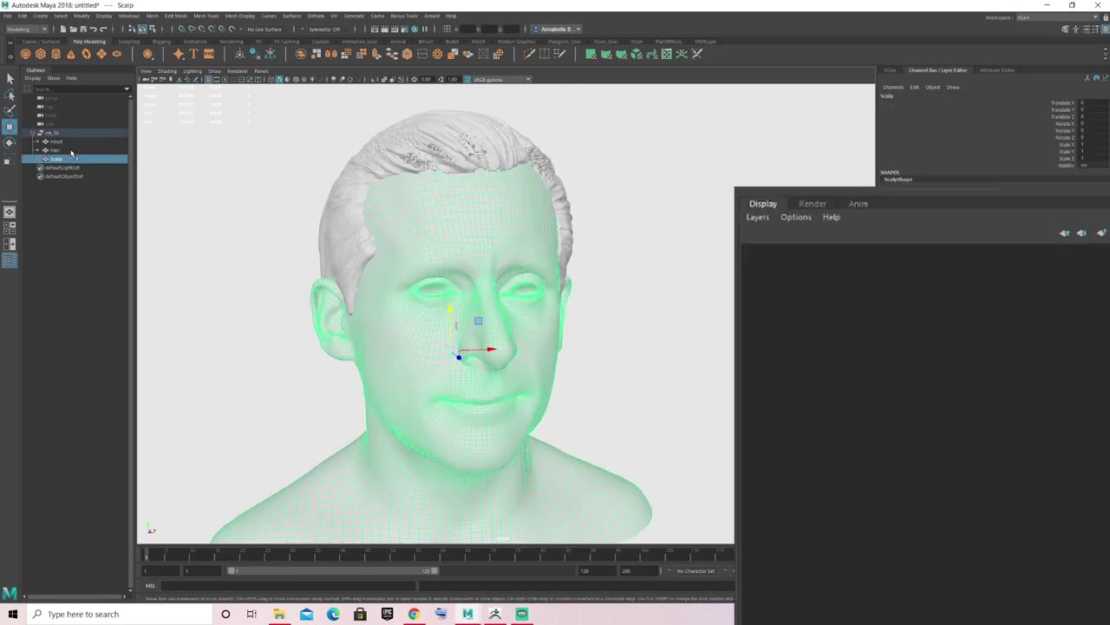
Create a display layer from the Hair mesh, name it Block_hair and give it a dark red colour.
click(74, 151)
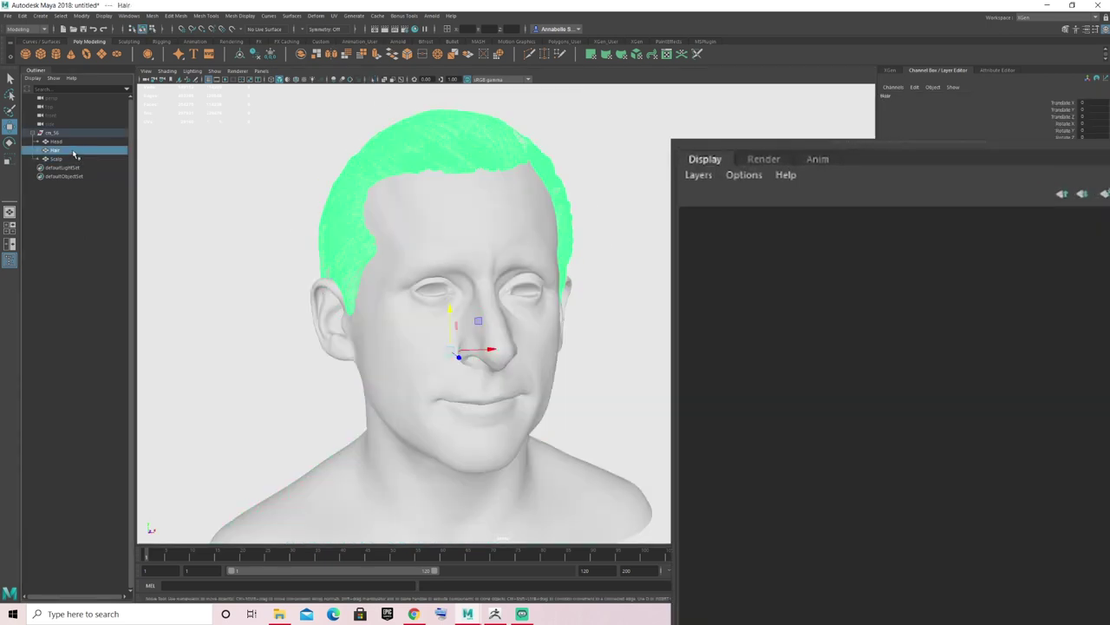
click(702, 174)
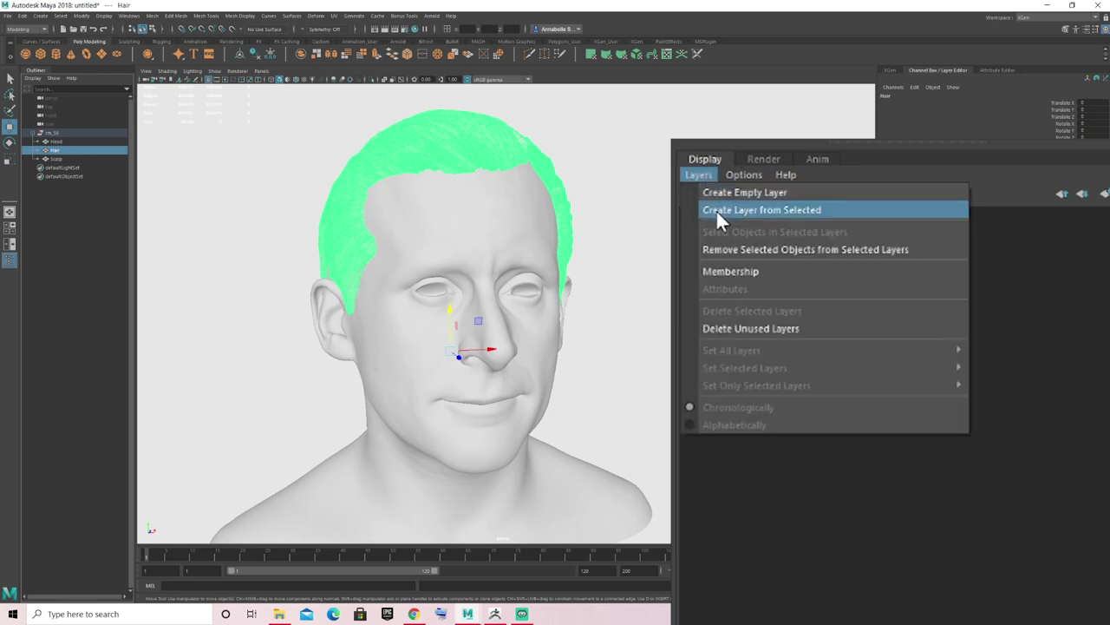
click(716, 211)
double_click(772, 218)
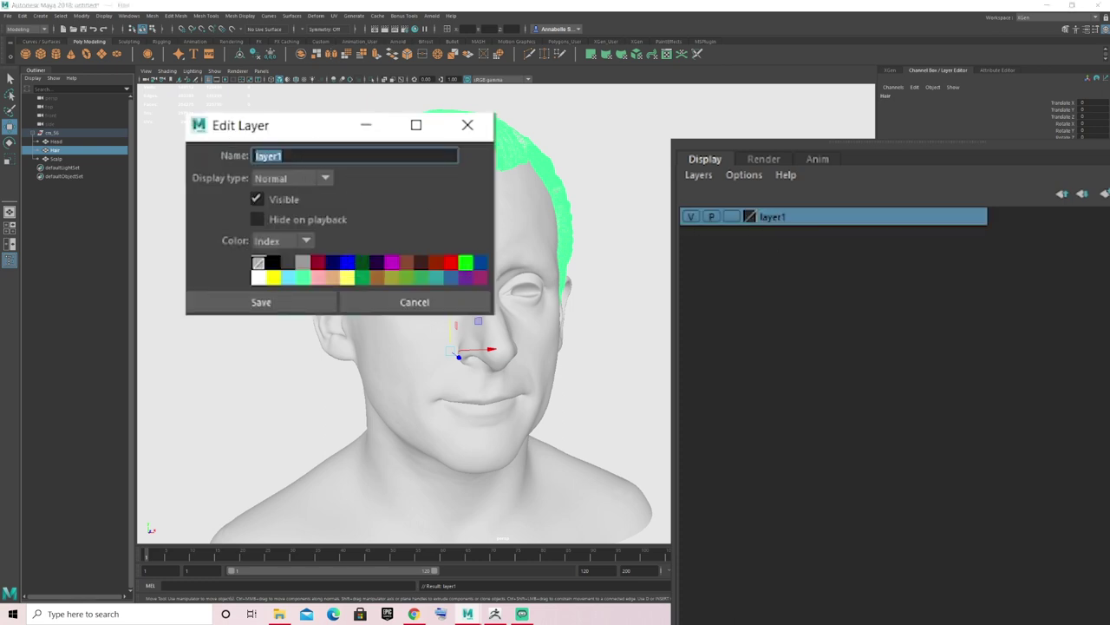
text(Block_hai)
click(314, 264)
key(Return)
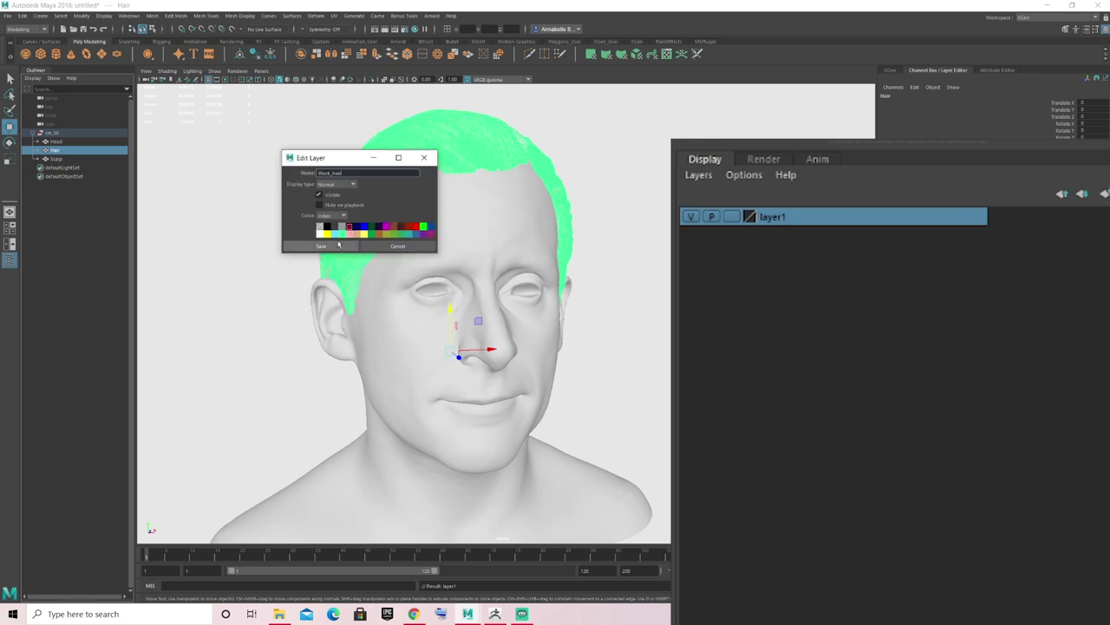
click(593, 231)
Try the display types of the Block_hair layer on the hair mesh and leave it set to template.
alt+middle_drag(460, 163, 468, 171)
click(733, 217)
alt+drag(471, 260, 557, 276)
click(732, 217)
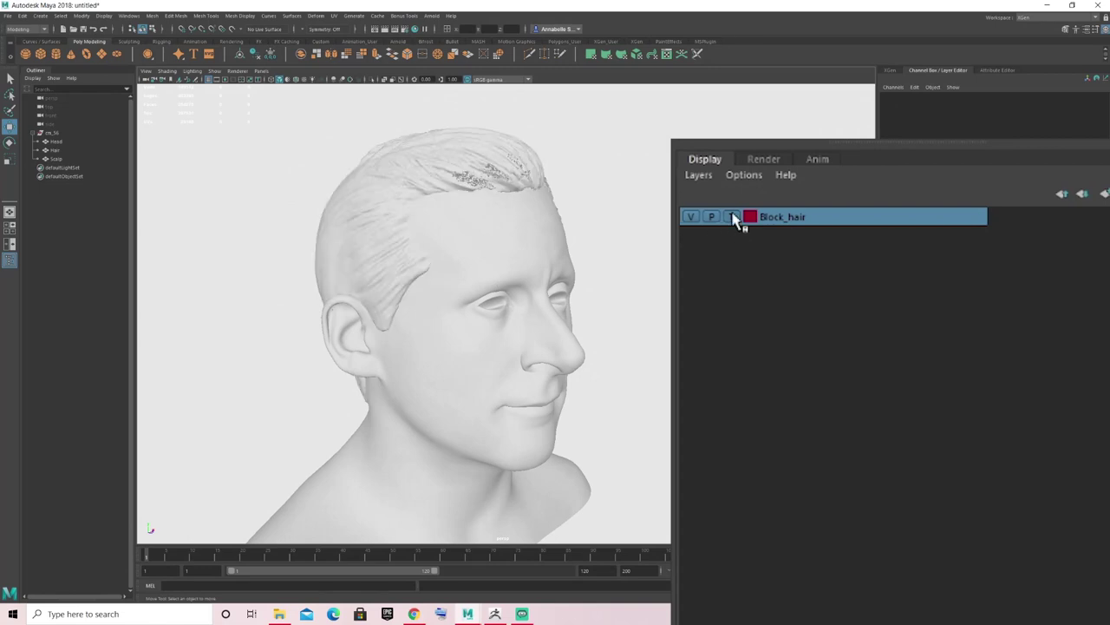
alt+drag(491, 326, 426, 252)
click(455, 169)
alt+drag(454, 169, 399, 195)
click(731, 217)
Create a display layer named Head_M from the Head mesh and set it to template display.
click(57, 141)
double_click(781, 216)
text(Head_M)
click(323, 246)
click(731, 217)
click(691, 234)
click(691, 234)
Create a display layer named Scalp_M from the Scalp mesh.
click(57, 158)
double_click(779, 217)
text(Scalp_M)
click(320, 246)
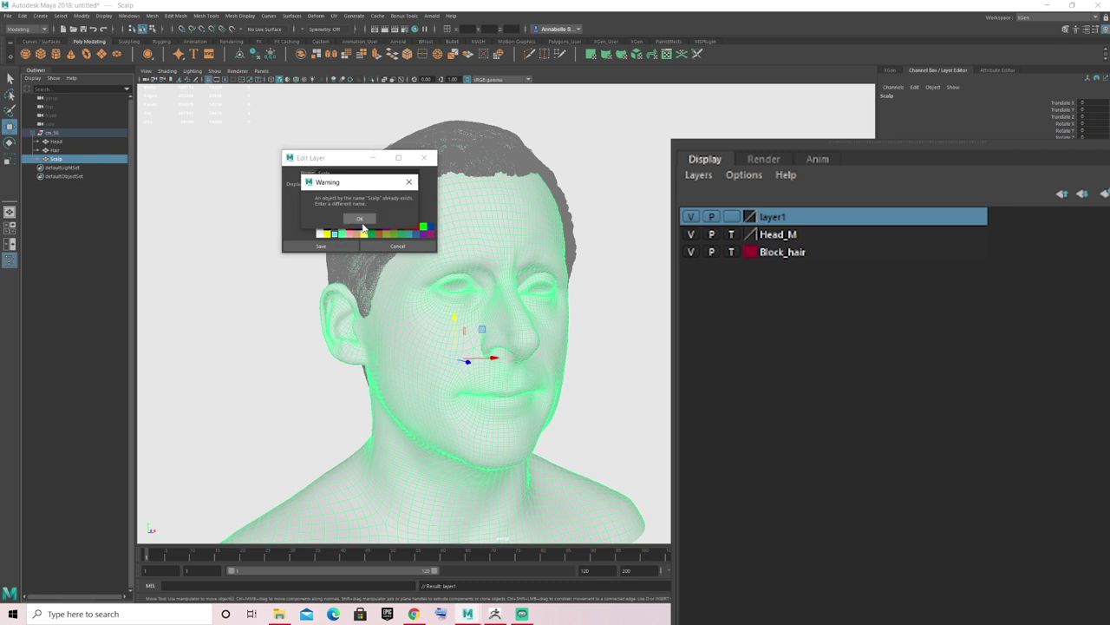
click(359, 218)
click(320, 246)
Hide the Head_M display layer and select the Scalp mesh.
alt+drag(622, 310, 651, 306)
click(713, 234)
click(692, 234)
click(61, 161)
Switch the Scalp mesh to face selection and lasso faces on the forehead along the hairline.
mouse_move(382, 364)
alt+mouse_down()
mouse_move(458, 371)
mouse_move(711, 339)
mouse_move(520, 223)
mouse_move(499, 227)
alt+mouse_up()
click(10, 95)
scroll(590, 131, down, 2)
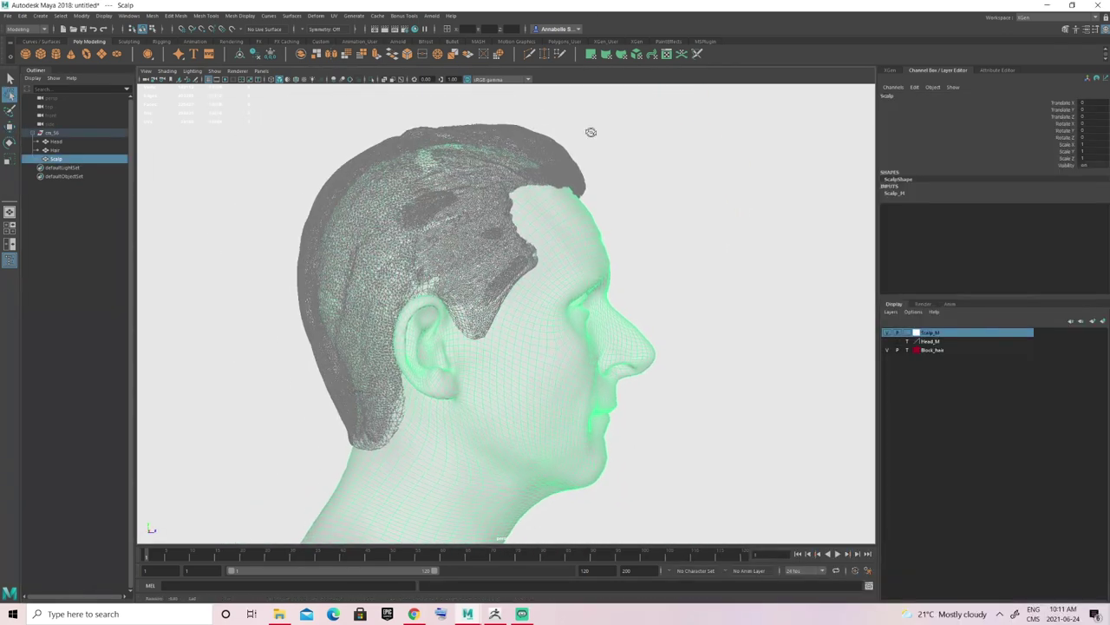
mouse_move(537, 215)
right_down()
mouse_move(500, 221)
mouse_move(537, 247)
right_up()
alt+drag(537, 247, 603, 172)
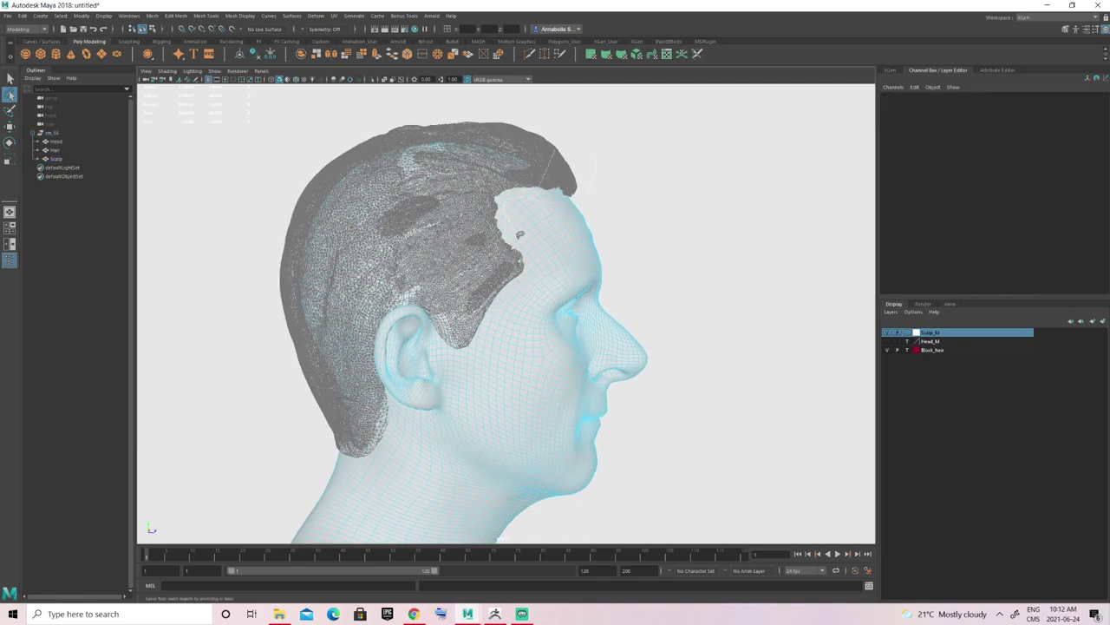
mouse_move(515, 185)
mouse_down()
mouse_move(548, 143)
mouse_move(686, 178)
mouse_move(549, 183)
mouse_up()
Toggle the visibility of the Scalp_M and Block_hair layers to compare the scalp with the blocked hair.
click(887, 334)
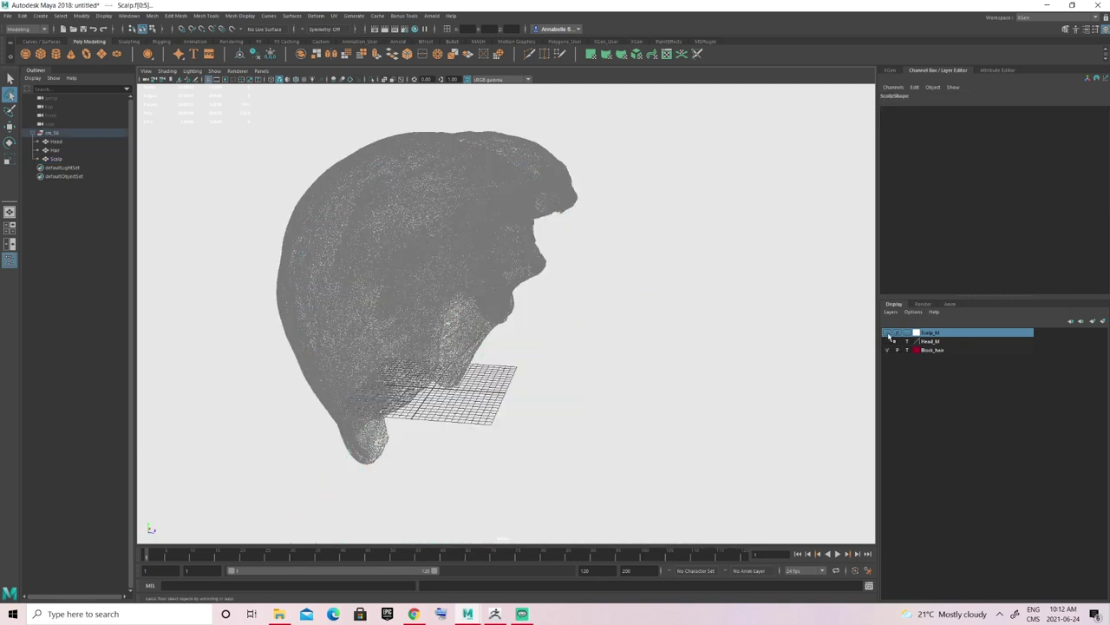
click(888, 333)
click(887, 351)
mouse_move(780, 273)
alt+mouse_down()
mouse_move(595, 250)
mouse_move(521, 300)
alt+mouse_up()
Switch to the Select tool and remove unwanted faces from the Scalp mesh's face selection.
click(9, 111)
mouse_move(590, 260)
alt+mouse_down()
mouse_move(541, 275)
mouse_move(508, 265)
mouse_move(602, 359)
mouse_move(511, 223)
mouse_move(383, 269)
mouse_move(485, 260)
mouse_move(417, 191)
mouse_move(528, 241)
mouse_move(504, 258)
mouse_move(529, 208)
mouse_move(503, 191)
mouse_move(381, 242)
mouse_move(436, 253)
mouse_move(581, 231)
mouse_move(458, 263)
mouse_move(363, 268)
mouse_move(390, 398)
alt+mouse_up()
key(w)
key(y)
key(q)
mouse_move(348, 297)
alt+mouse_down()
mouse_move(411, 185)
mouse_move(602, 246)
alt+mouse_up()
shift+drag(707, 146, 660, 259)
alt+drag(592, 458, 588, 275)
scroll(306, 321, up, 5)
alt+drag(631, 307, 454, 260)
mouse_move(436, 381)
ctrl+mouse_down()
mouse_move(425, 379)
mouse_move(478, 317)
mouse_move(508, 310)
ctrl+mouse_up()
ctrl+click(479, 318)
Extend the face selection over the scalp area under the hair, including a border along the forehead and sideburns.
scroll(509, 311, down, 5)
mouse_move(391, 183)
shift+mouse_down()
mouse_move(425, 232)
mouse_move(424, 280)
mouse_move(504, 234)
mouse_move(461, 269)
mouse_move(429, 331)
mouse_move(702, 312)
mouse_move(533, 303)
shift+mouse_up()
scroll(538, 217, up, 5)
shift+drag(533, 224, 524, 229)
shift+drag(581, 226, 503, 299)
scroll(504, 300, down, 4)
alt+drag(503, 299, 278, 290)
scroll(521, 226, up, 4)
mouse_move(538, 201)
shift+mouse_down()
mouse_move(500, 267)
mouse_move(584, 414)
mouse_move(626, 308)
mouse_move(551, 252)
shift+mouse_up()
alt+drag(552, 251, 512, 243)
scroll(590, 304, up, 4)
mouse_move(637, 341)
shift+mouse_down()
mouse_move(692, 297)
mouse_move(712, 232)
shift+mouse_up()
scroll(707, 243, down, 4)
mouse_move(556, 295)
alt+mouse_down()
mouse_move(707, 317)
mouse_move(515, 314)
mouse_move(335, 286)
mouse_move(558, 315)
mouse_move(766, 303)
mouse_move(685, 295)
alt+mouse_up()
scroll(335, 285, down, 4)
scroll(521, 269, up, 4)
shift+drag(355, 244, 492, 422)
mouse_move(330, 325)
alt+mouse_down()
mouse_move(377, 327)
mouse_move(382, 303)
alt+mouse_up()
shift+drag(327, 181, 409, 341)
scroll(417, 338, down, 4)
mouse_move(763, 304)
alt+mouse_down()
mouse_move(481, 273)
mouse_move(483, 235)
alt+mouse_up()
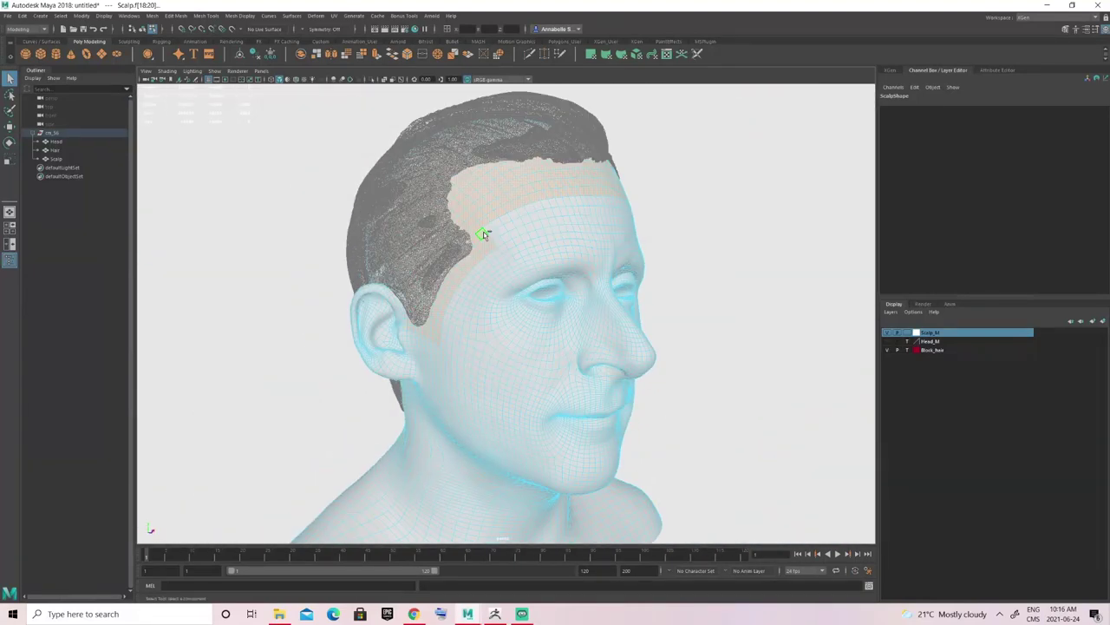
Invert the face selection and delete the face, ear and neck faces of the Scalp mesh.
key(ctrl+i)
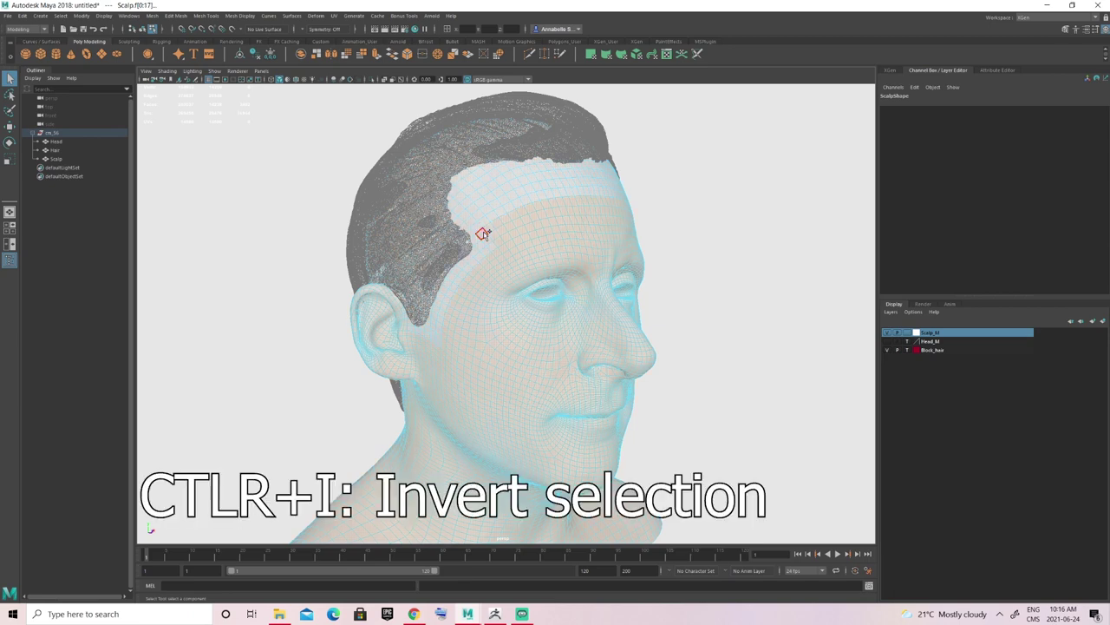
alt+drag(473, 292, 659, 293)
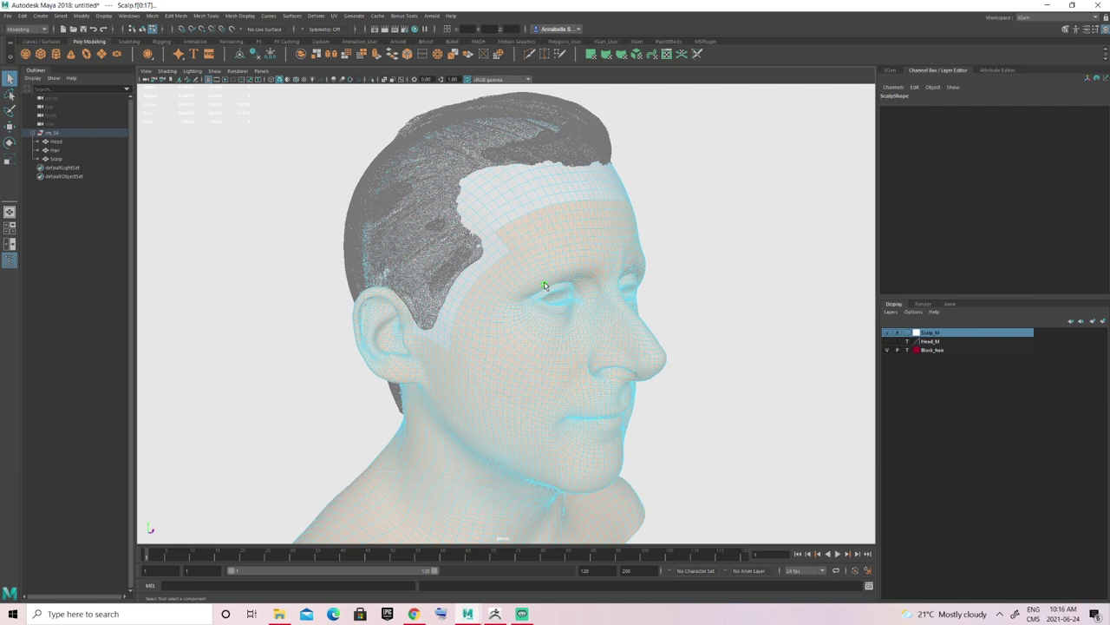
key(Delete)
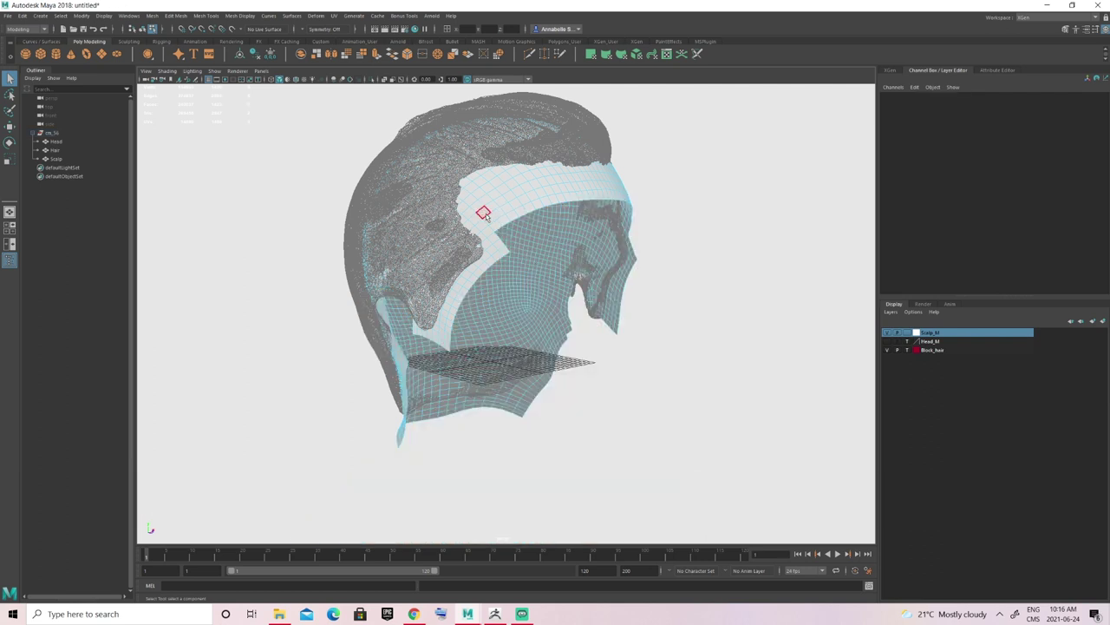
alt+drag(552, 217, 577, 258)
Return to object mode, delete the Scalp mesh's history and freeze its transformations.
key(F8)
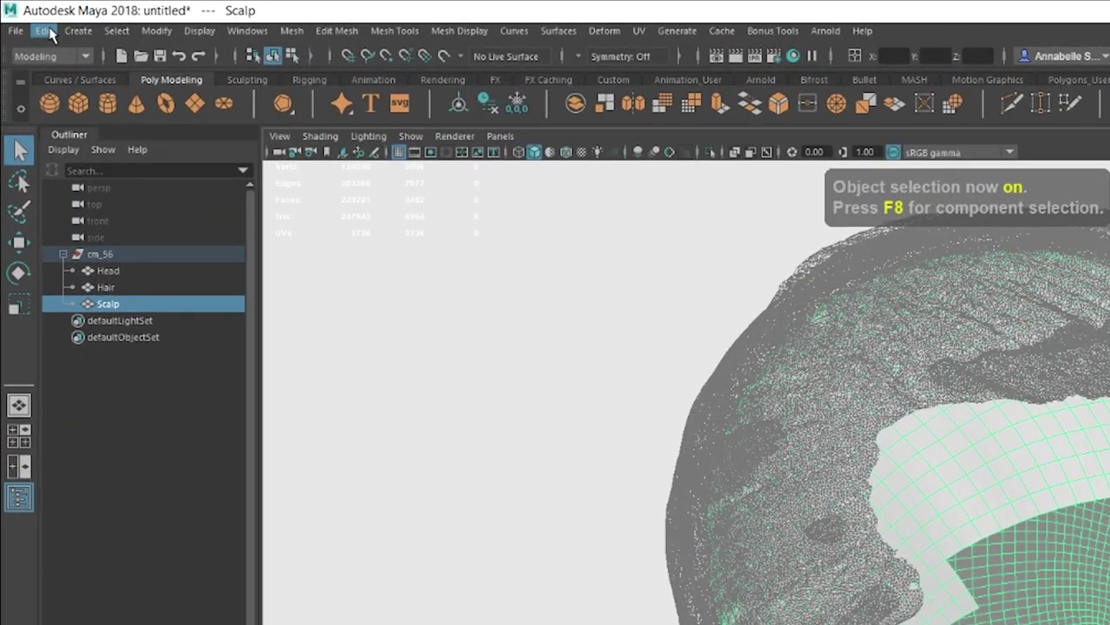
click(49, 33)
mouse_move(137, 226)
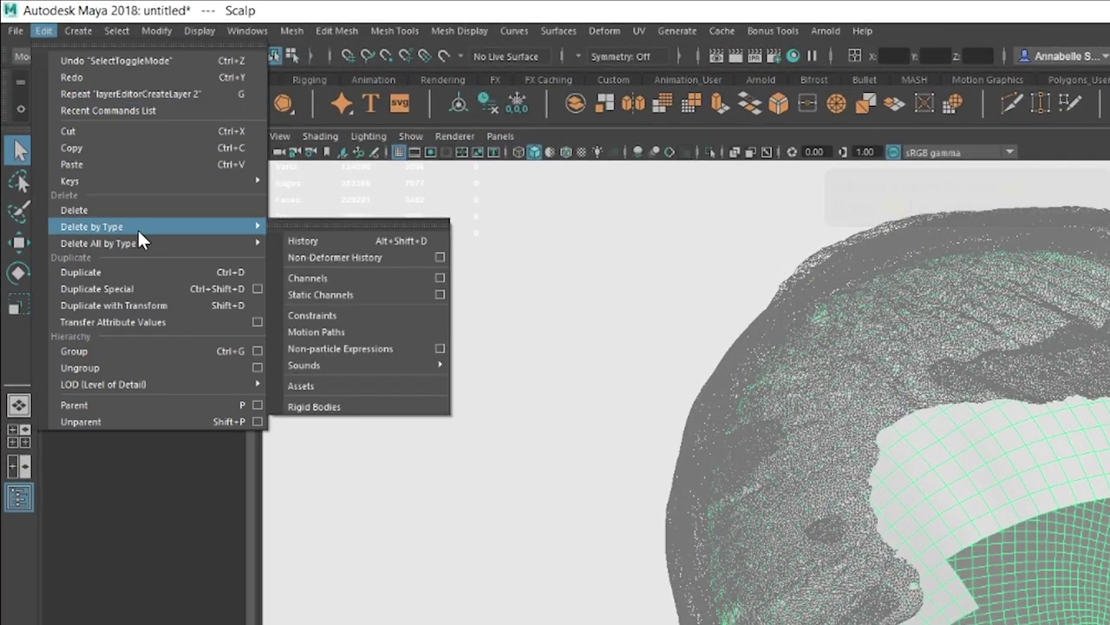
click(315, 241)
click(157, 30)
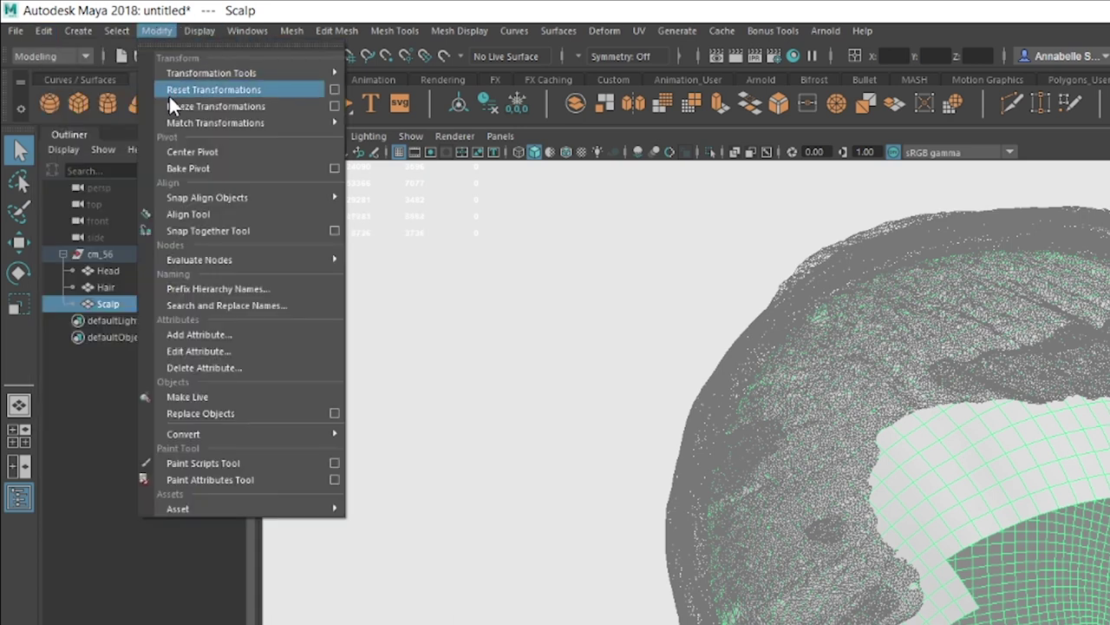
click(191, 103)
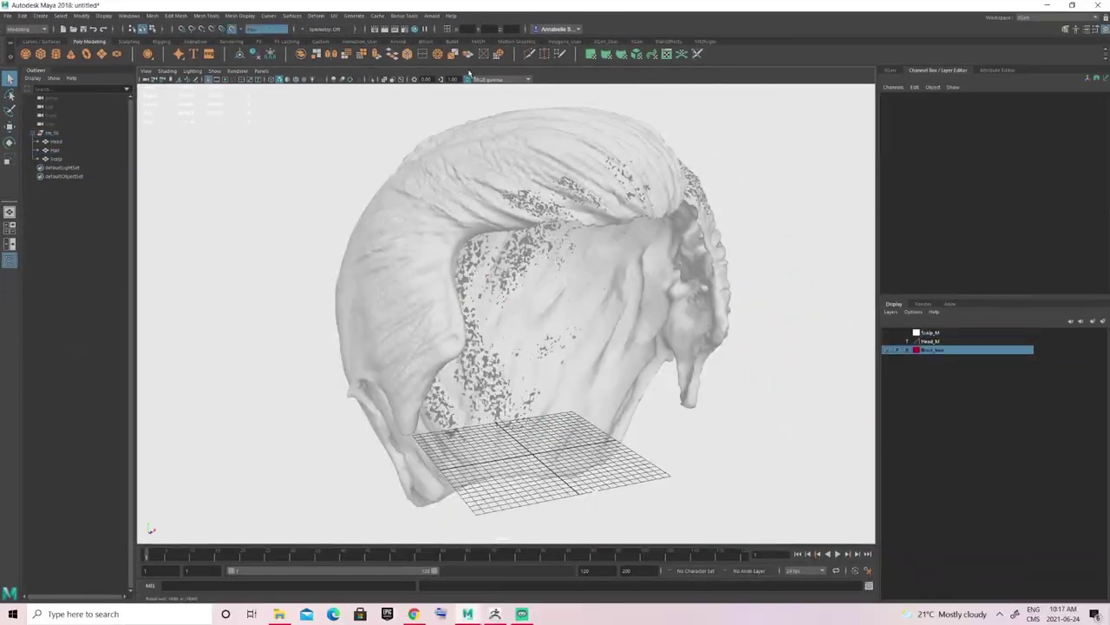
Bring up the PaintEffects tools and open the option for loading a shelf.
click(667, 42)
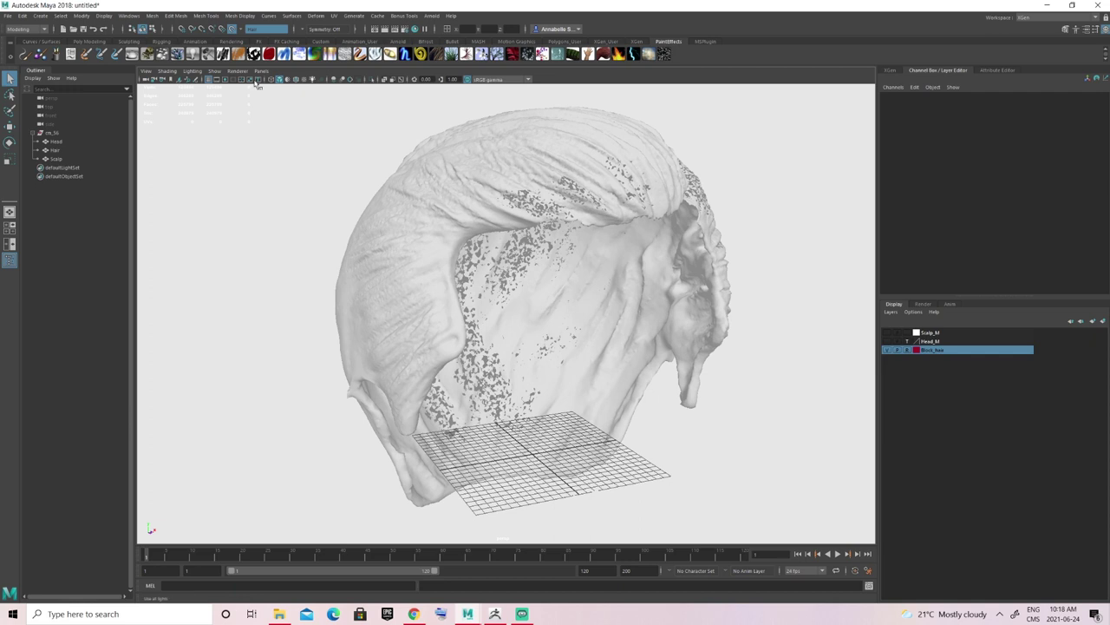
click(10, 54)
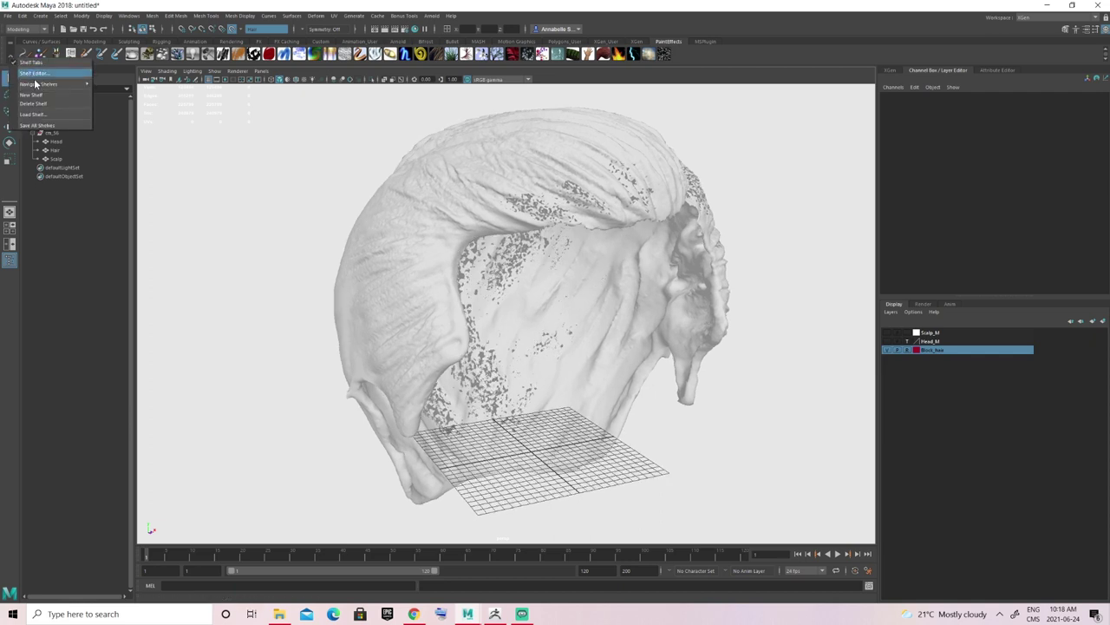
mouse_move(49, 88)
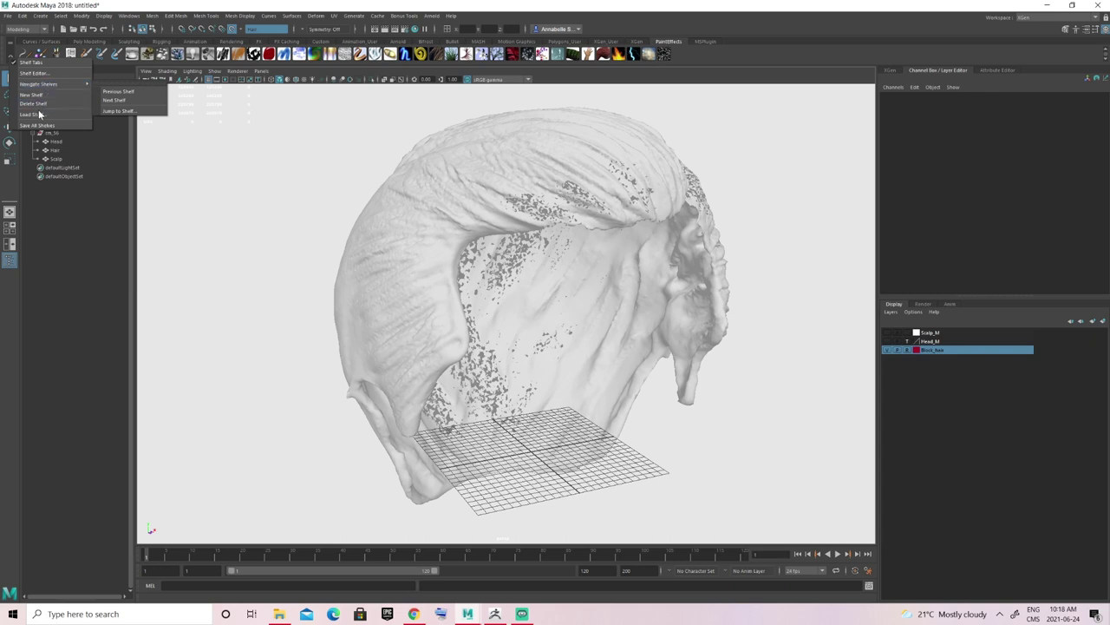
click(34, 113)
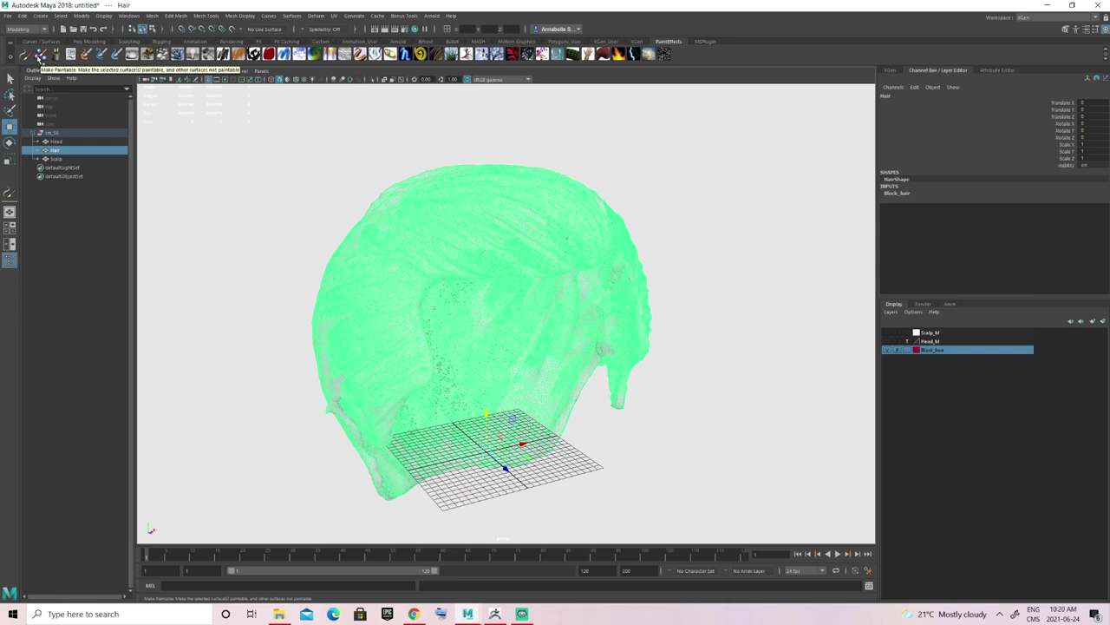
Try to make the Hair mesh paintable, and create UVs for it with an Automatic projection.
click(41, 55)
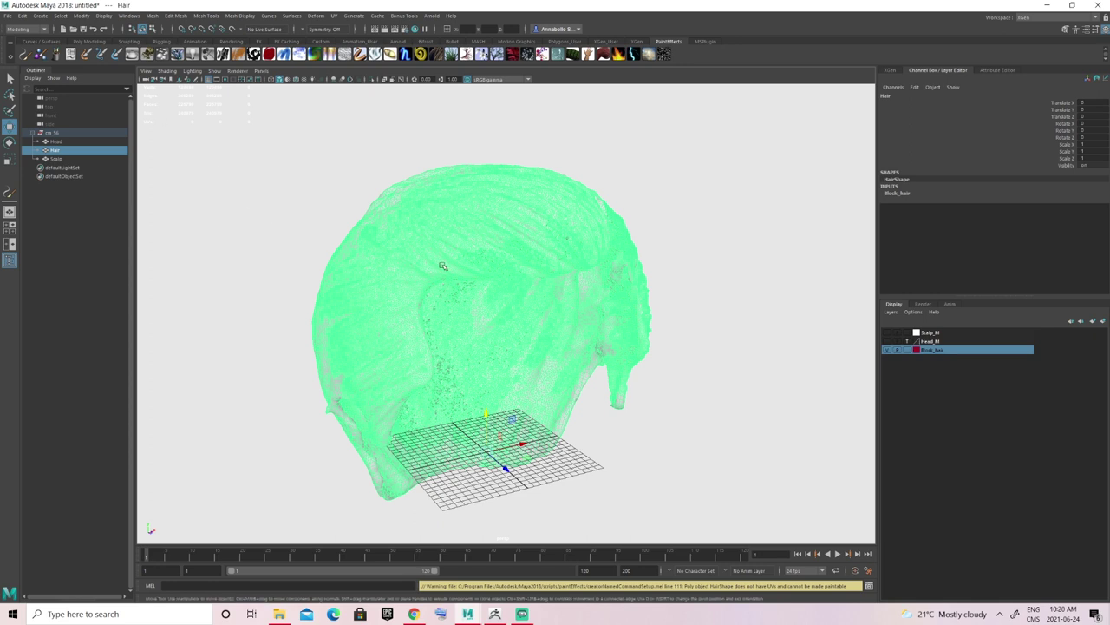
alt+drag(451, 241, 581, 270)
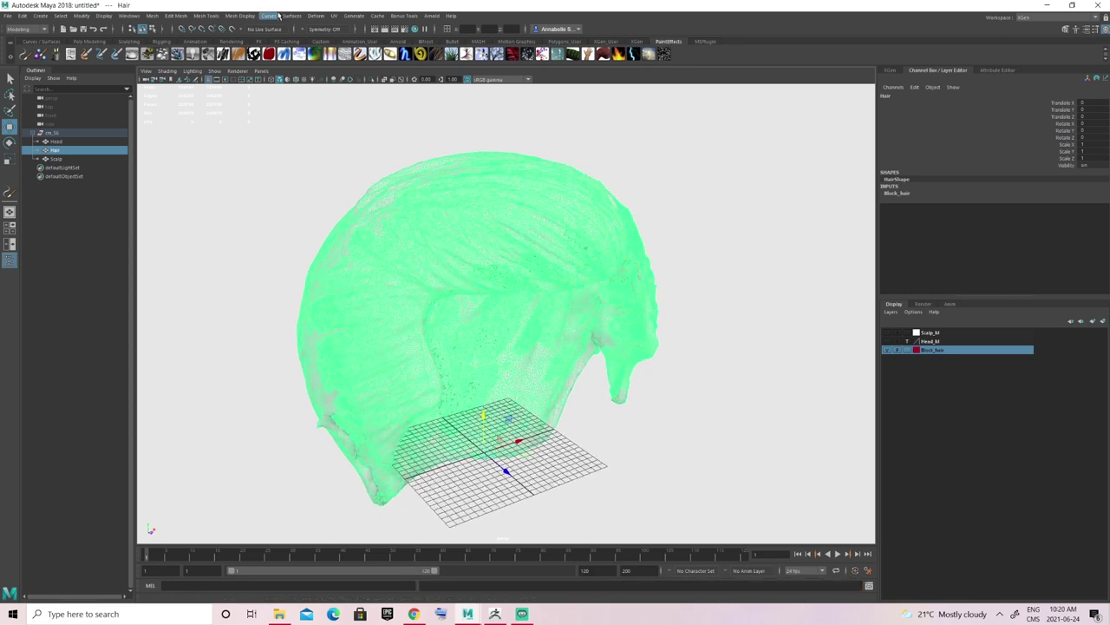
click(334, 16)
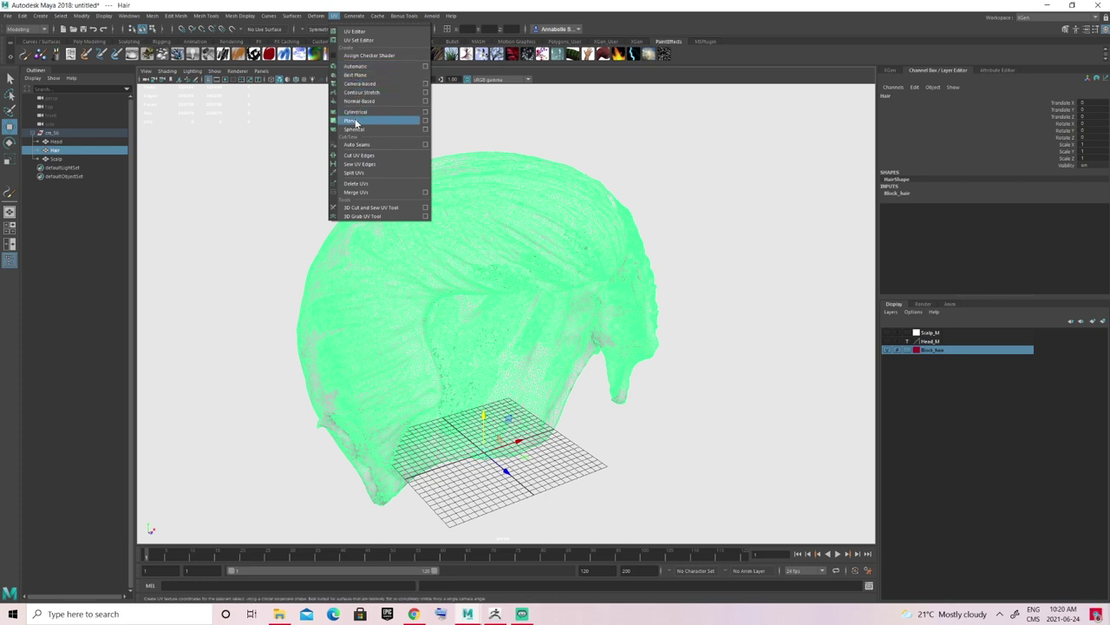
click(372, 67)
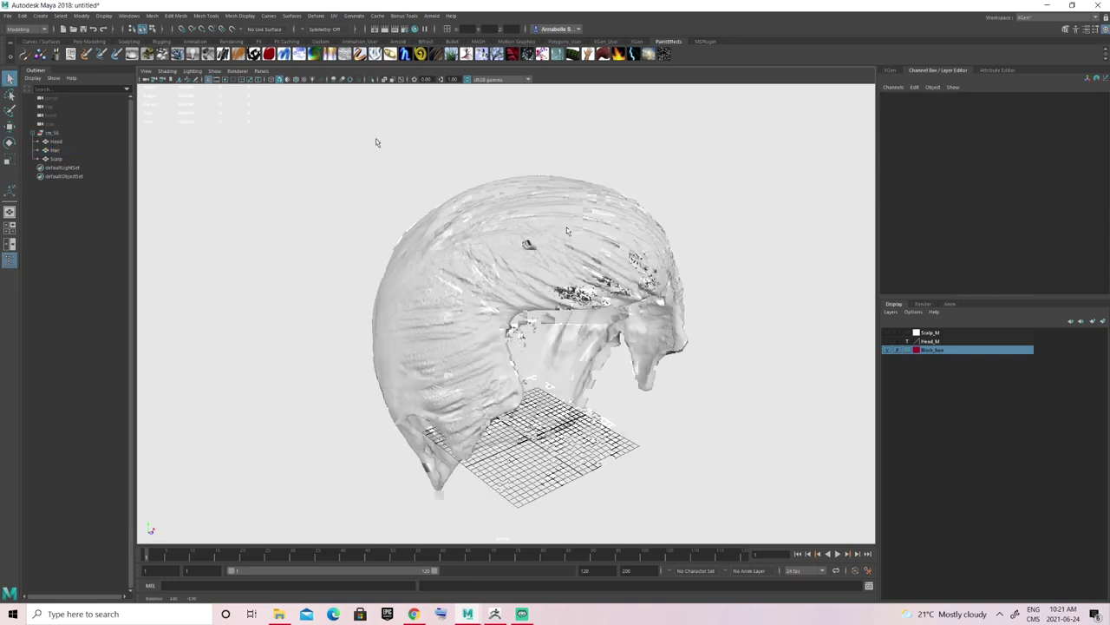
Select the Hair mesh, make it paintable and set the Block_hair layer's display type to reference.
click(560, 242)
alt+middle_drag(496, 232, 460, 214)
scroll(412, 249, up, 1)
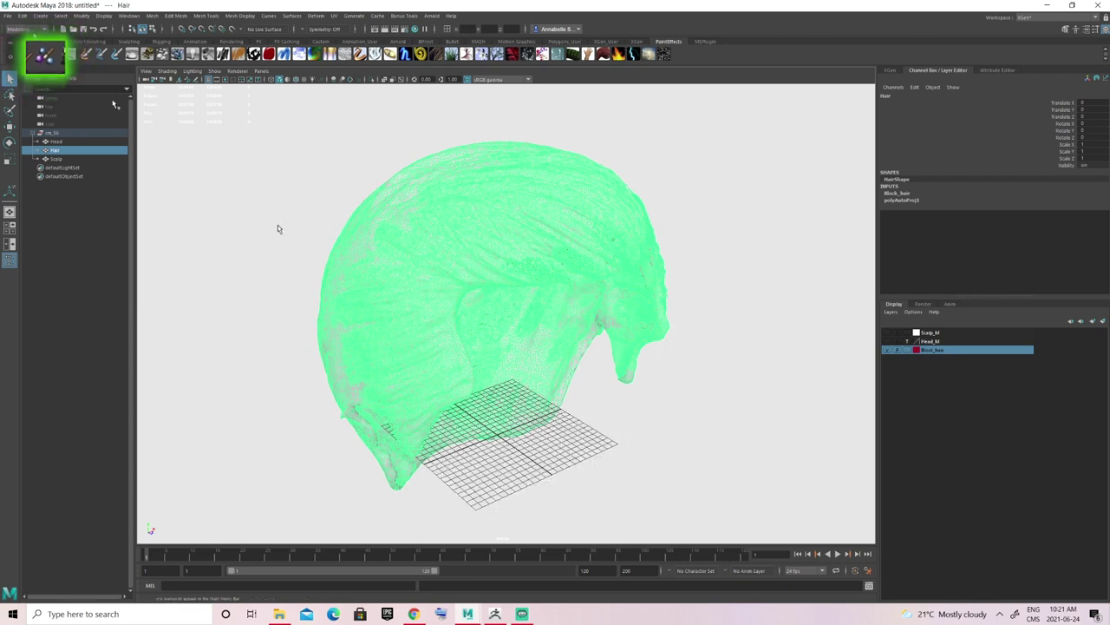
alt+right_drag(456, 208, 467, 220)
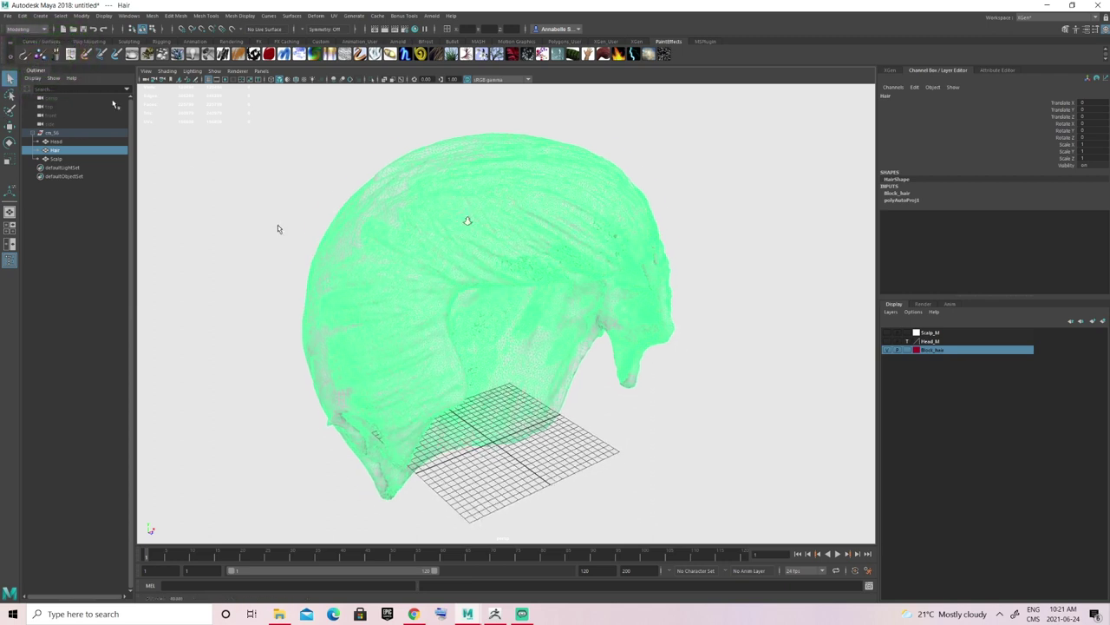
alt+drag(466, 221, 483, 228)
click(908, 350)
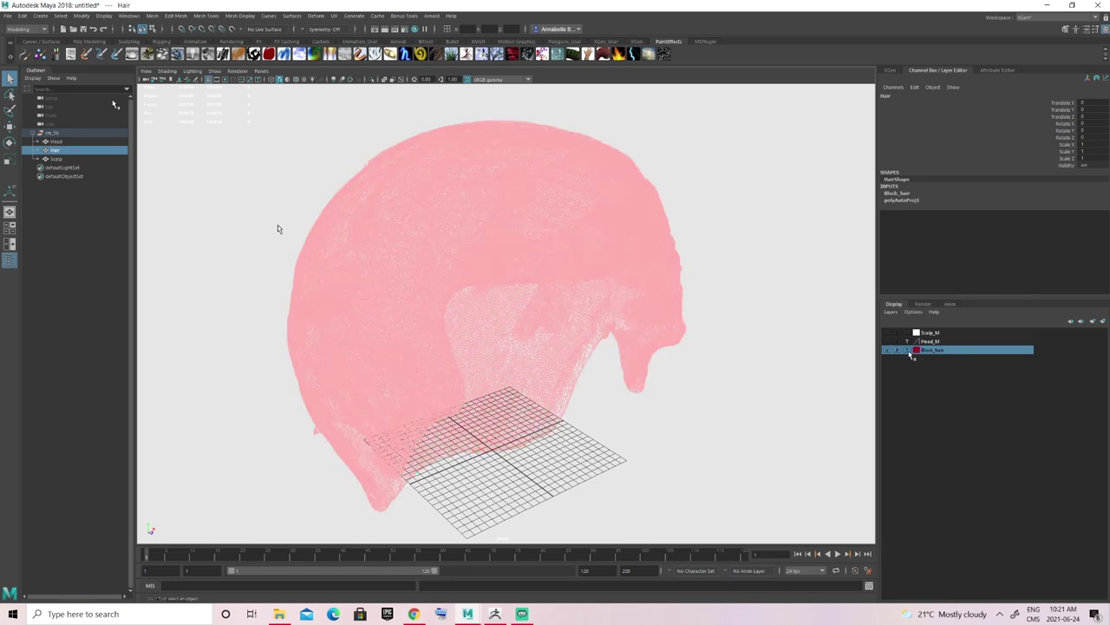
click(908, 350)
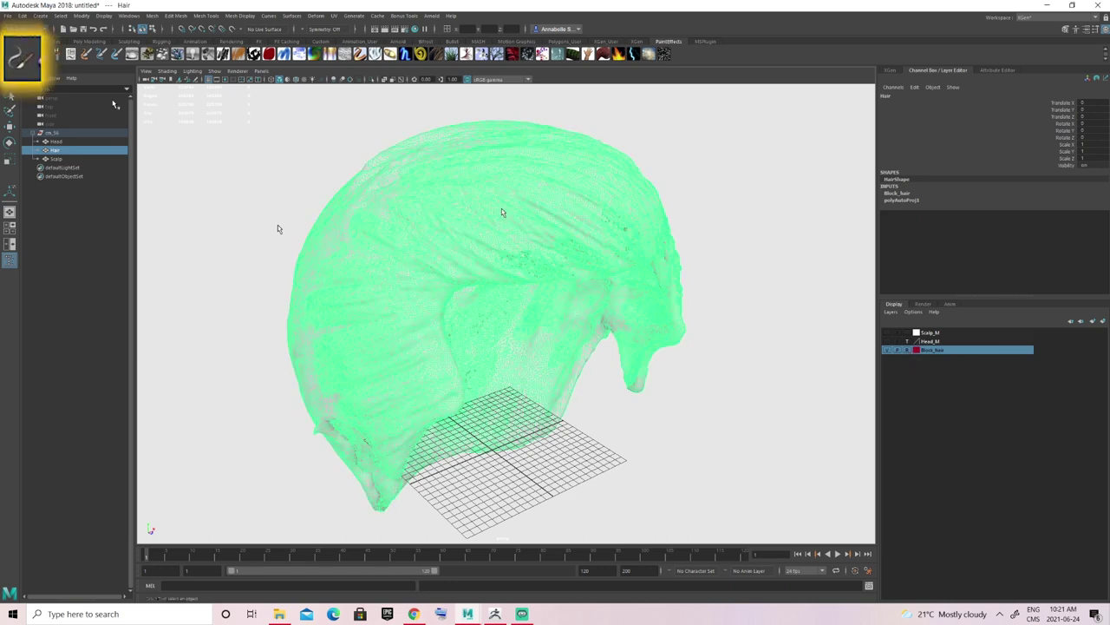
alt+drag(503, 211, 511, 211)
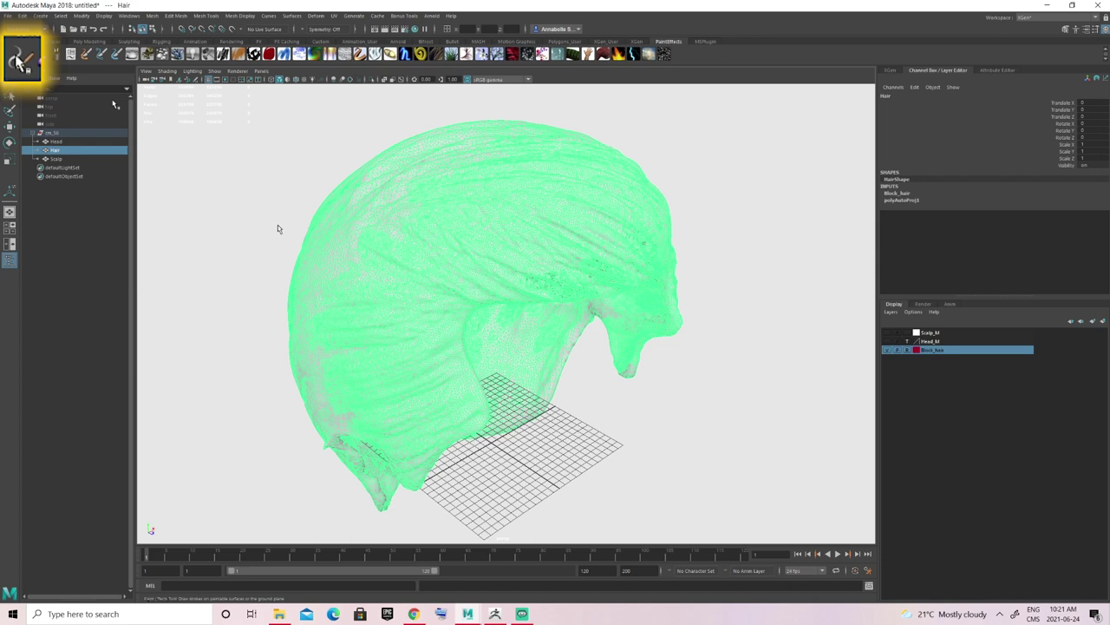
Activate the Paint Effects tool and paint a first stroke on the Hair mesh from the front hairline back toward the crown.
key(8)
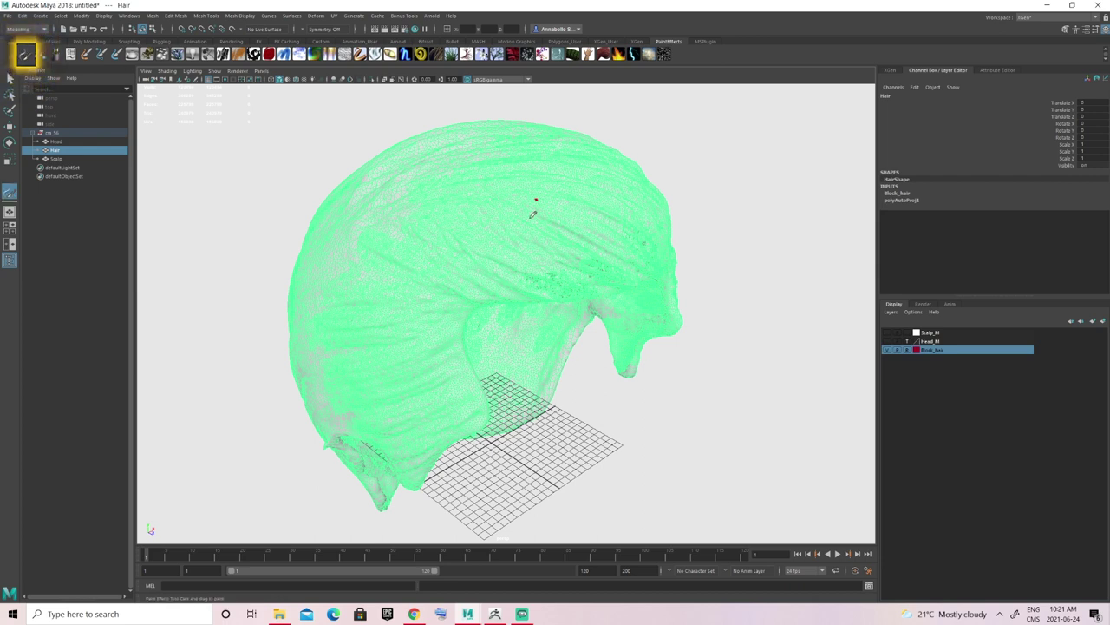
alt+drag(506, 252, 495, 198)
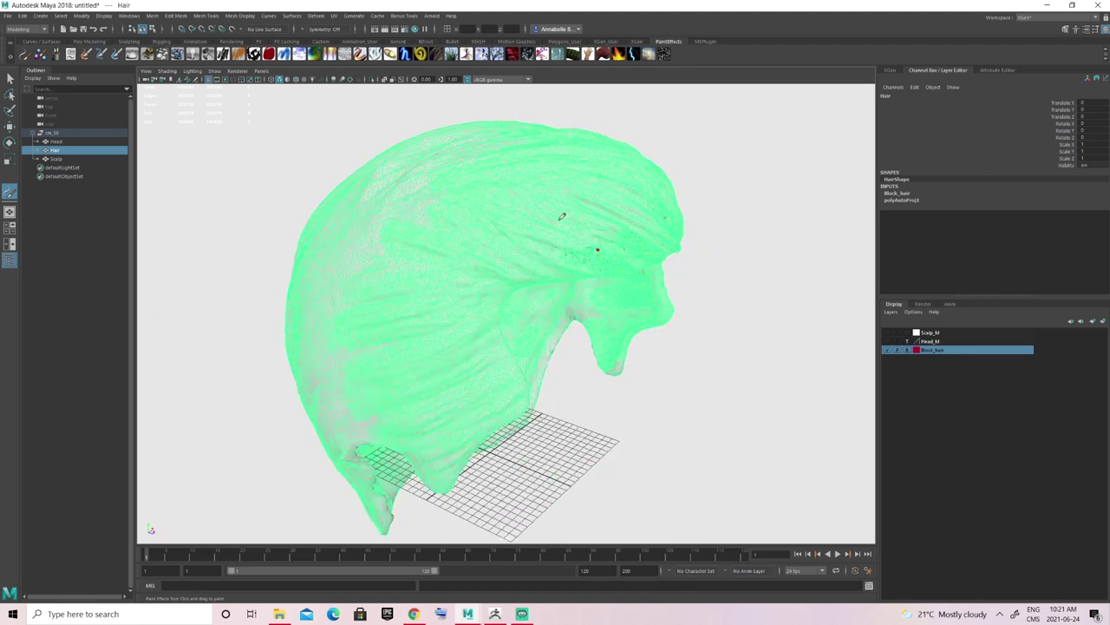
drag(570, 347, 339, 168)
scroll(623, 364, up, 2)
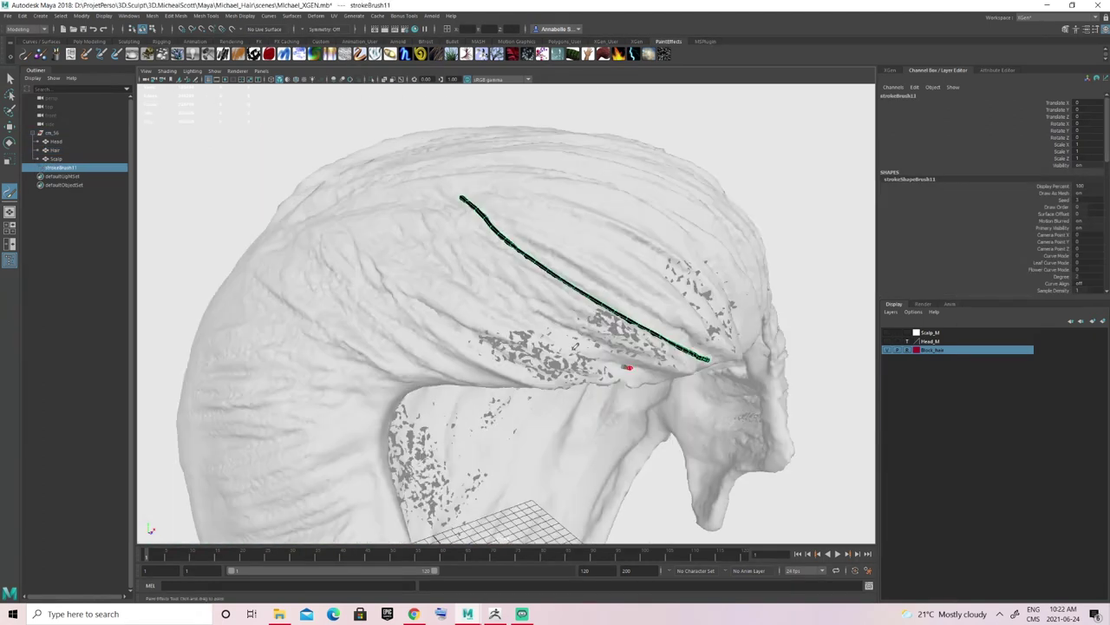
Paint further strokes over the front and top of the Hair mesh, following the sculpted hair direction.
drag(630, 370, 437, 246)
drag(533, 367, 406, 282)
alt+drag(555, 329, 390, 347)
drag(535, 446, 396, 235)
alt+drag(525, 330, 373, 334)
drag(397, 453, 354, 226)
drag(448, 438, 423, 248)
drag(521, 415, 490, 240)
Paint two strokes on the side of the Hair mesh, running back from the temple along the sculpted strands.
alt+drag(489, 377, 685, 365)
drag(706, 281, 543, 255)
alt+middle_drag(531, 339, 596, 196)
drag(697, 179, 527, 255)
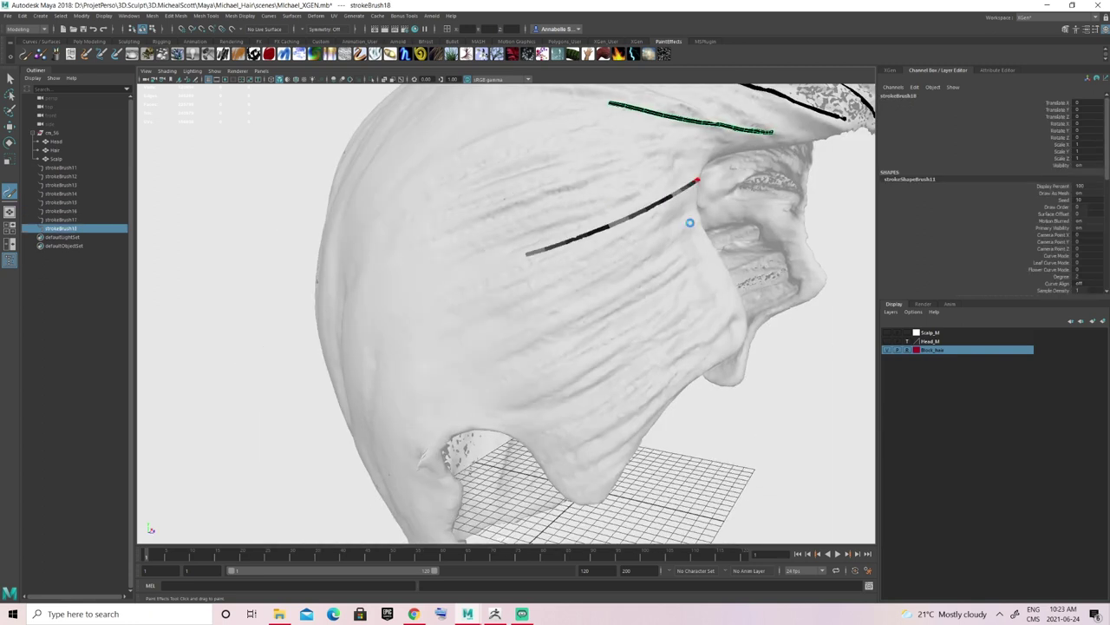
Search the computer for "pure" and launch the PureRef reference viewer.
click(87, 612)
text(pure)
key(Return)
Add more strokes below the existing ones on the side of the Hair mesh, following the strands backward.
alt+middle_drag(567, 231, 530, 226)
alt+drag(530, 225, 546, 216)
drag(655, 190, 568, 241)
mouse_move(666, 213)
mouse_down()
mouse_move(617, 265)
mouse_move(569, 283)
mouse_up()
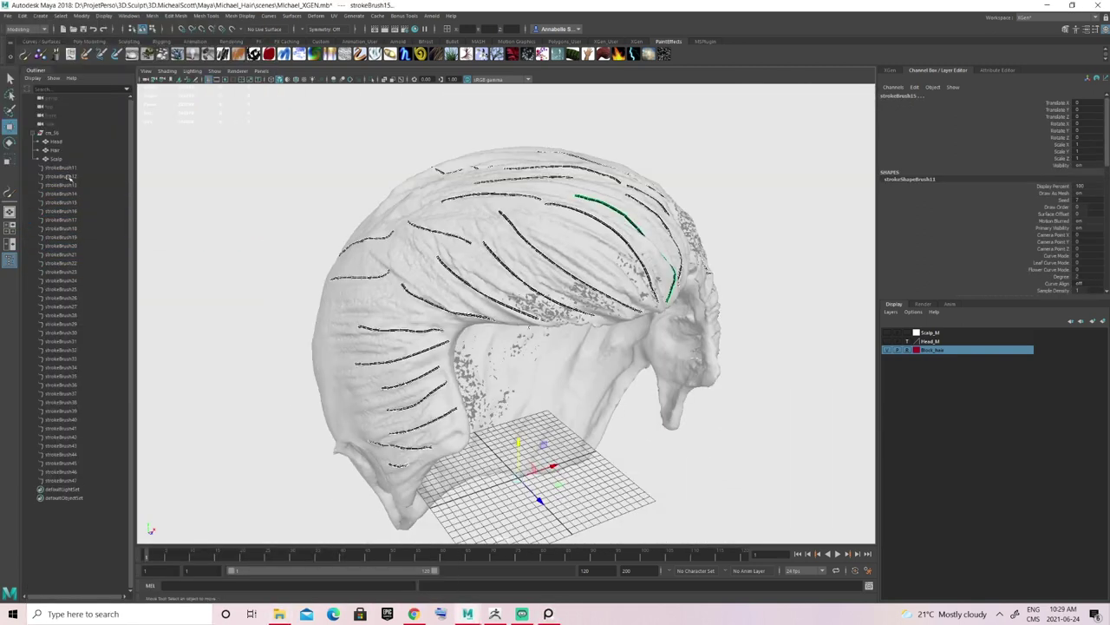
Select all strokes from strokeBrush11 to strokeBrush47 and convert them with Paint Effects to Curves.
click(69, 171)
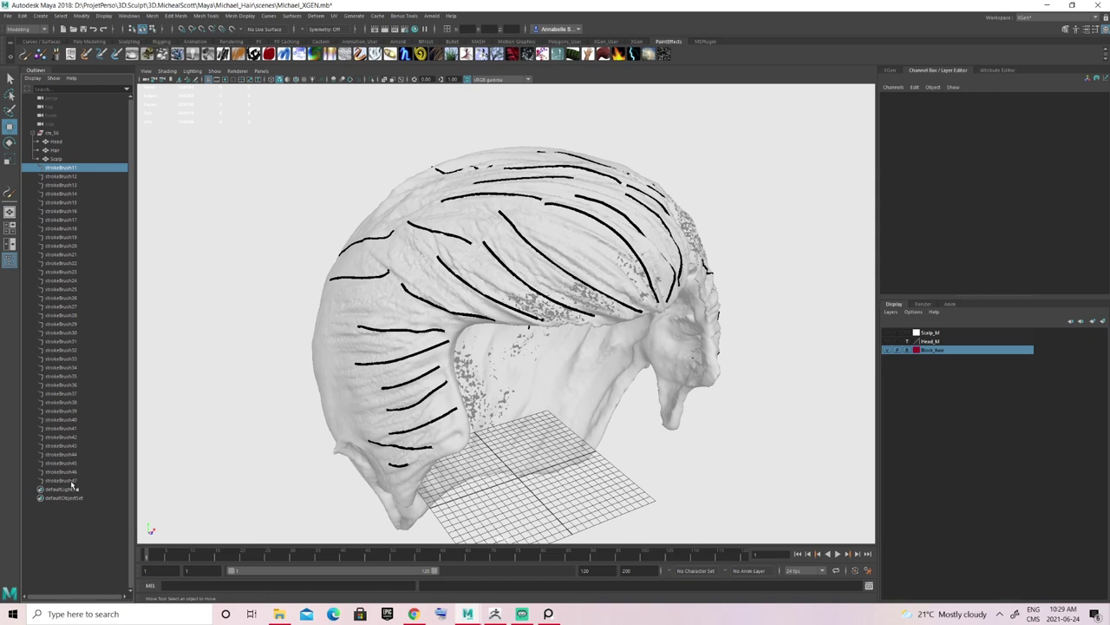
shift+click(72, 480)
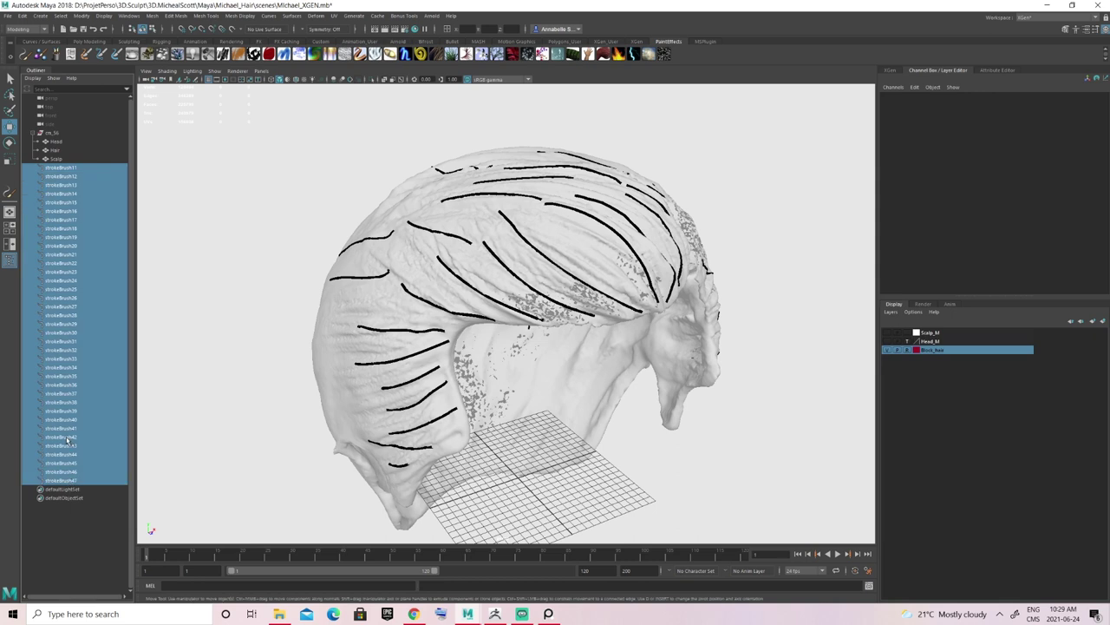
click(86, 16)
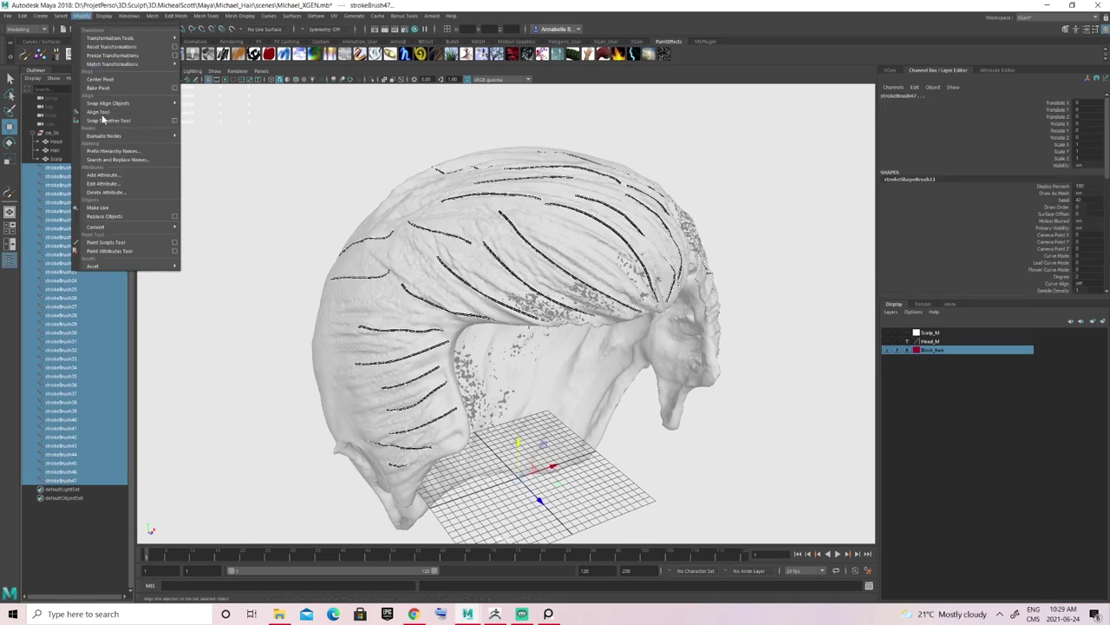
mouse_move(162, 228)
click(232, 224)
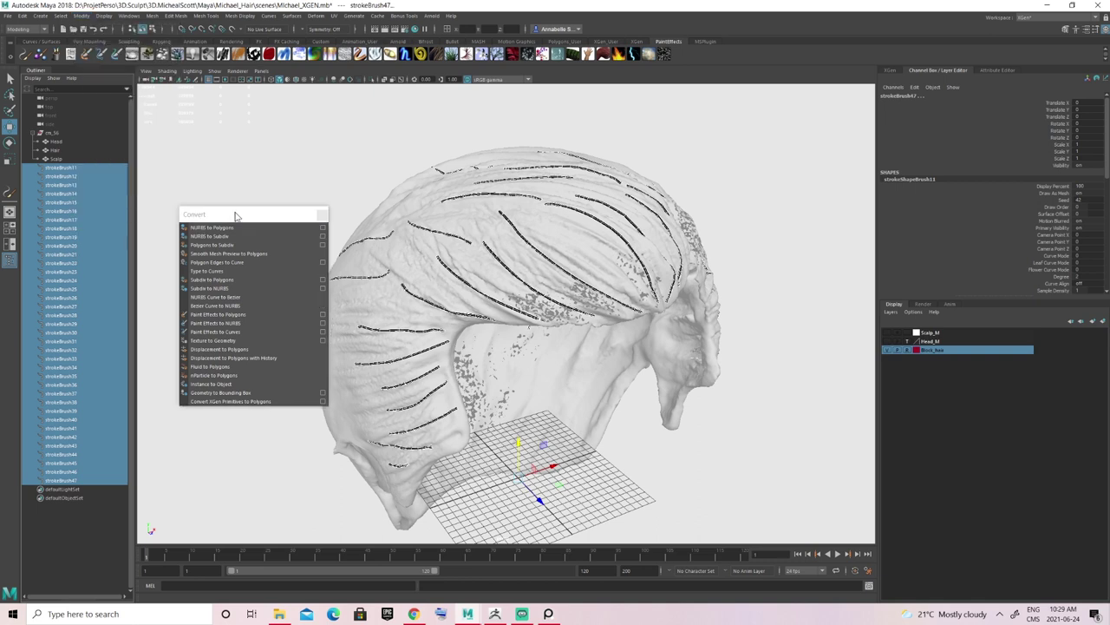
click(226, 331)
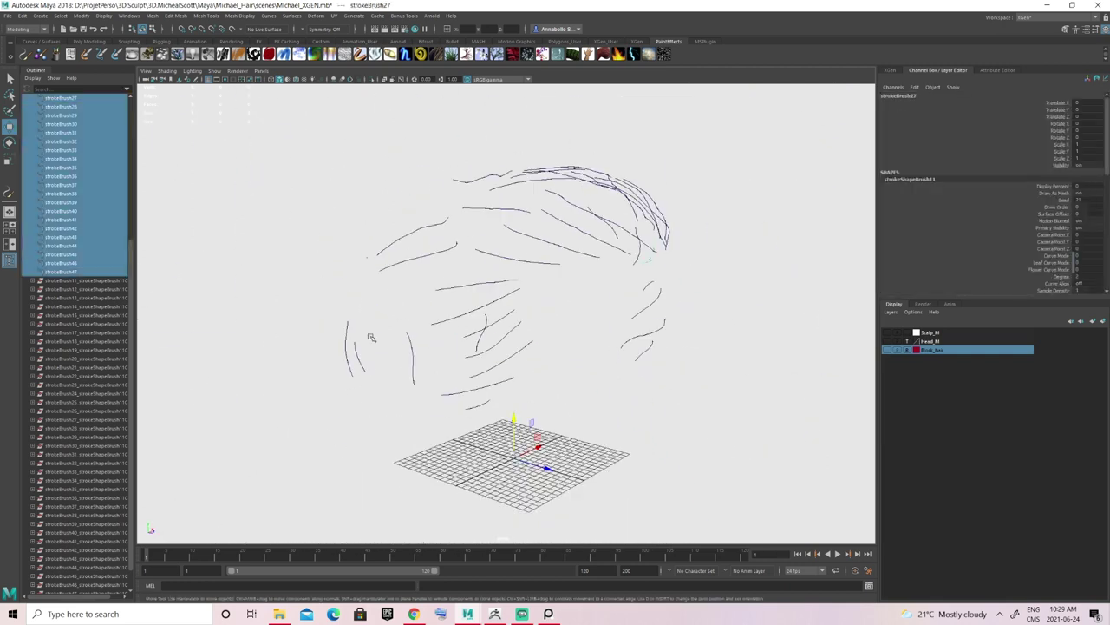
Select all the original strokeBrush objects in the Outliner and delete them, keeping the converted curves.
scroll(82, 266, up, 7)
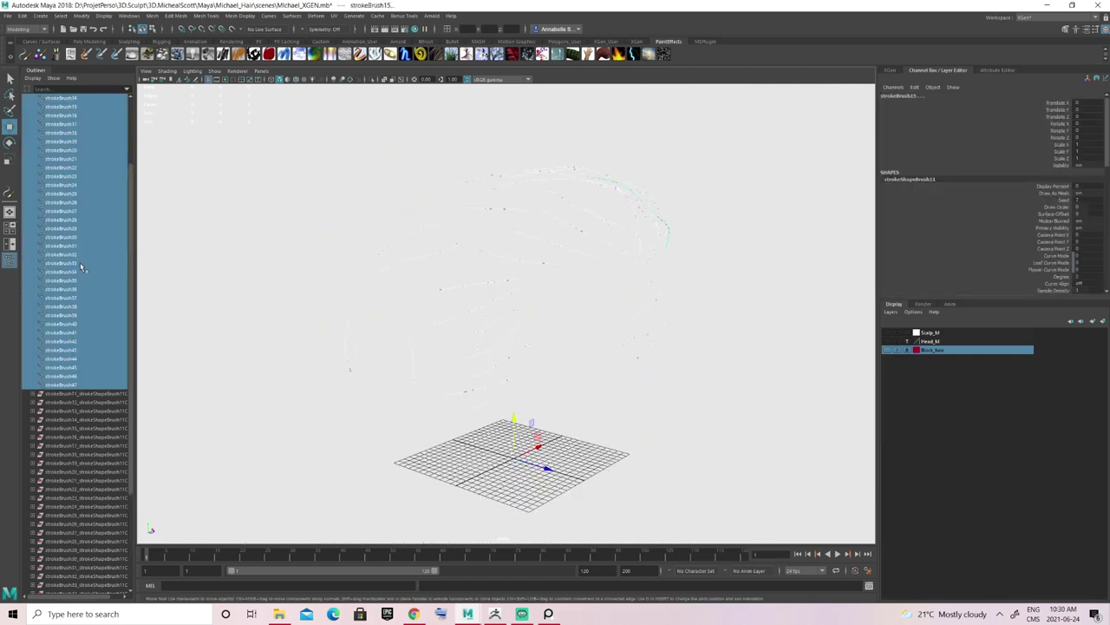
click(69, 142)
shift+click(70, 453)
scroll(627, 261, up, 4)
alt+drag(620, 218, 481, 283)
key(Delete)
Check the converted curves and widen the Outliner so the long curve group names are readable.
alt+right_drag(580, 286, 509, 223)
alt+drag(508, 223, 538, 269)
drag(490, 290, 514, 232)
click(562, 156)
scroll(568, 186, down, 4)
drag(132, 196, 158, 194)
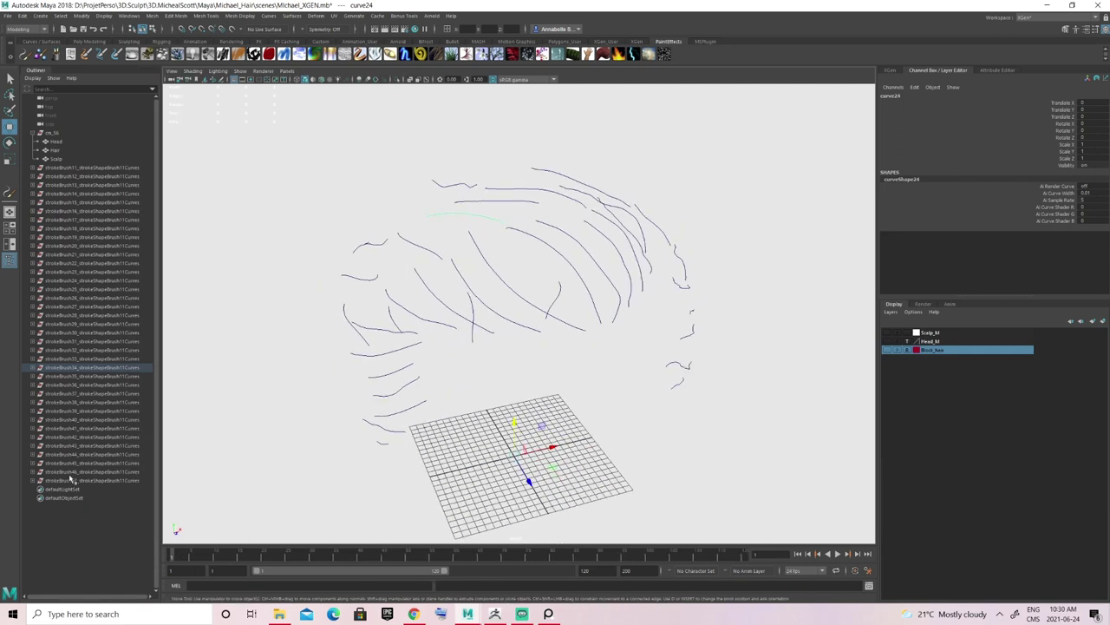
Select all the converted curves in the viewport and put them together in one group.
alt+drag(640, 258, 668, 245)
drag(297, 479, 296, 479)
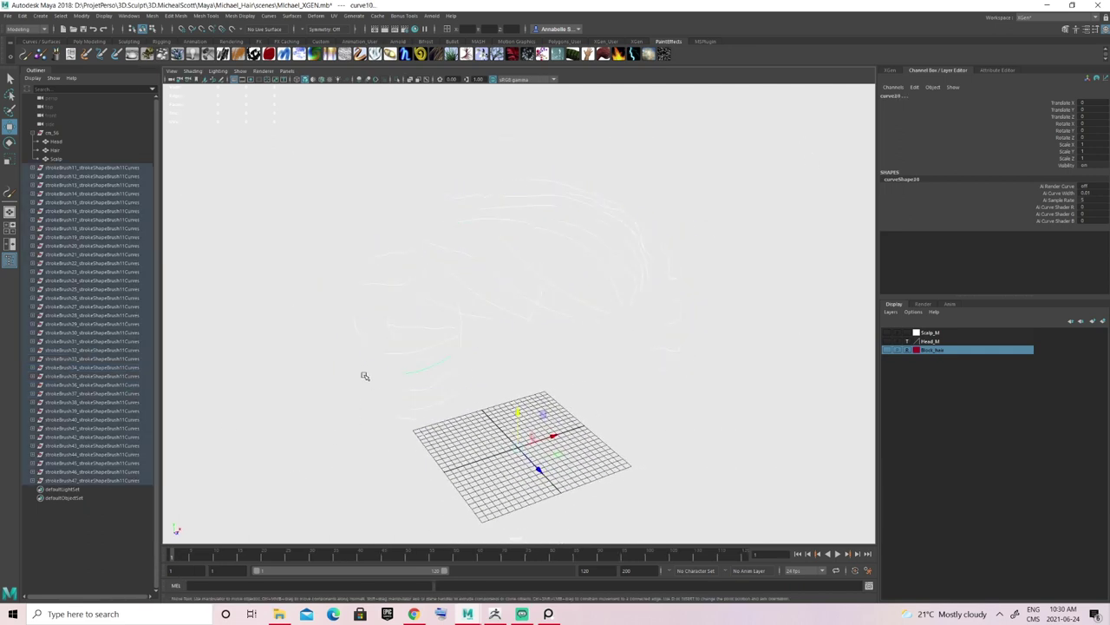
key(ctrl+g)
Delete the leftover strokeShapeBrush curve groups and expand the new group to list its curves.
drag(79, 482, 126, 170)
key(Delete)
click(71, 170)
click(33, 167)
Select all the curves and display their control vertices to examine how the points are distributed.
alt+drag(611, 222, 674, 227)
click(634, 242)
scroll(623, 278, up, 3)
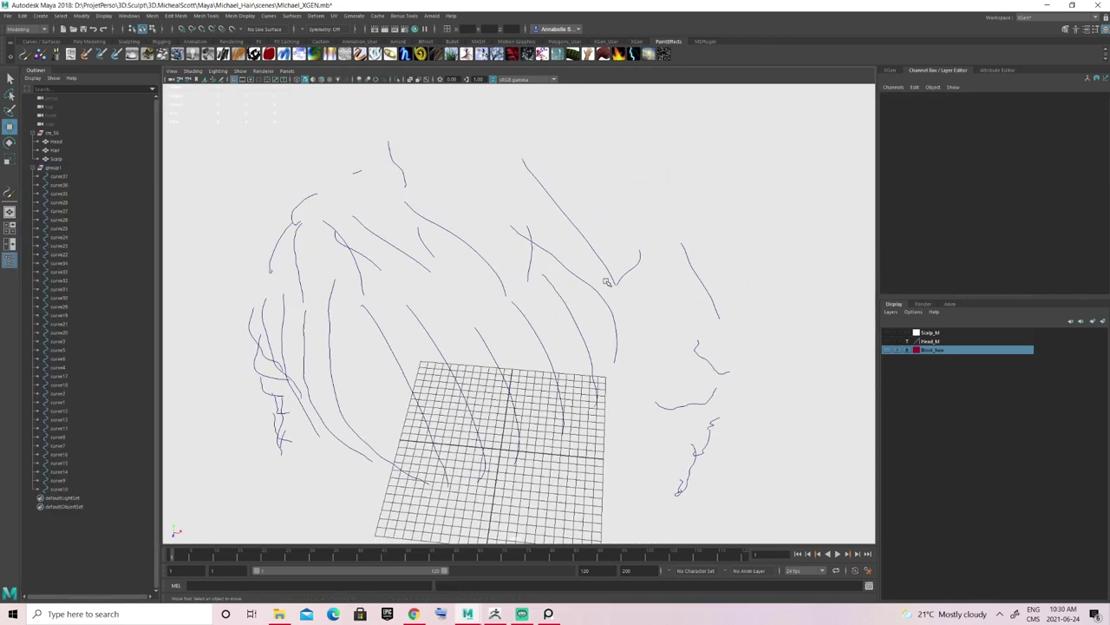
click(614, 322)
alt+right_drag(603, 339, 476, 282)
alt+drag(477, 283, 533, 274)
drag(257, 478, 756, 154)
right_click(755, 155)
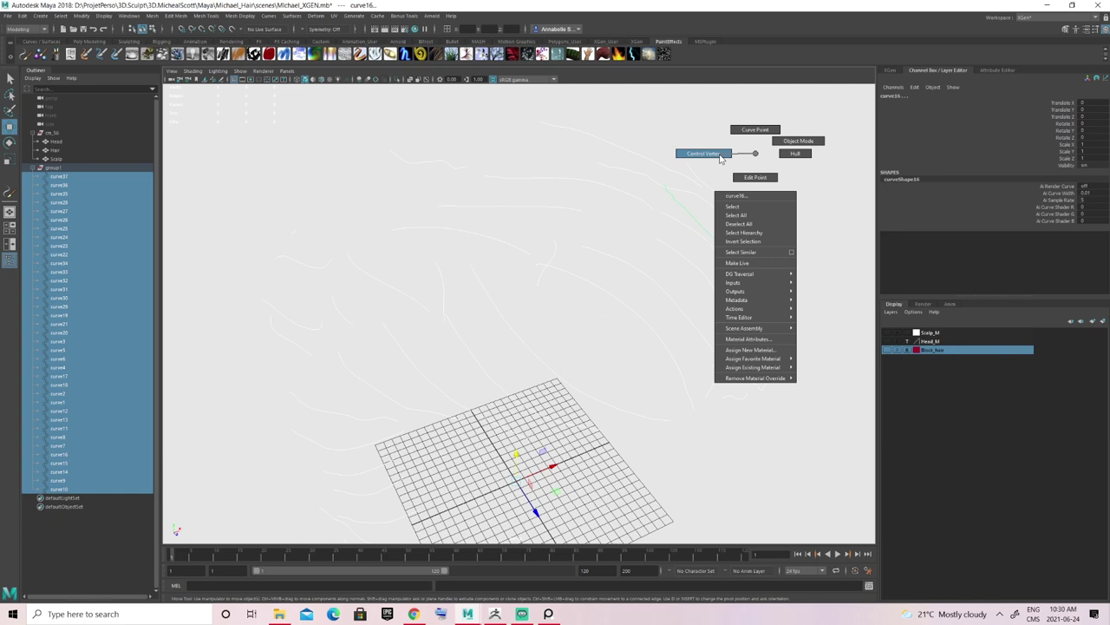
right_drag(719, 159, 720, 154)
alt+drag(719, 155, 575, 266)
alt+drag(573, 346, 552, 284)
alt+drag(537, 202, 487, 180)
alt+drag(573, 209, 541, 268)
Select the single curve curve28 and display its control vertices to examine its point density.
click(530, 216)
right_click(528, 231)
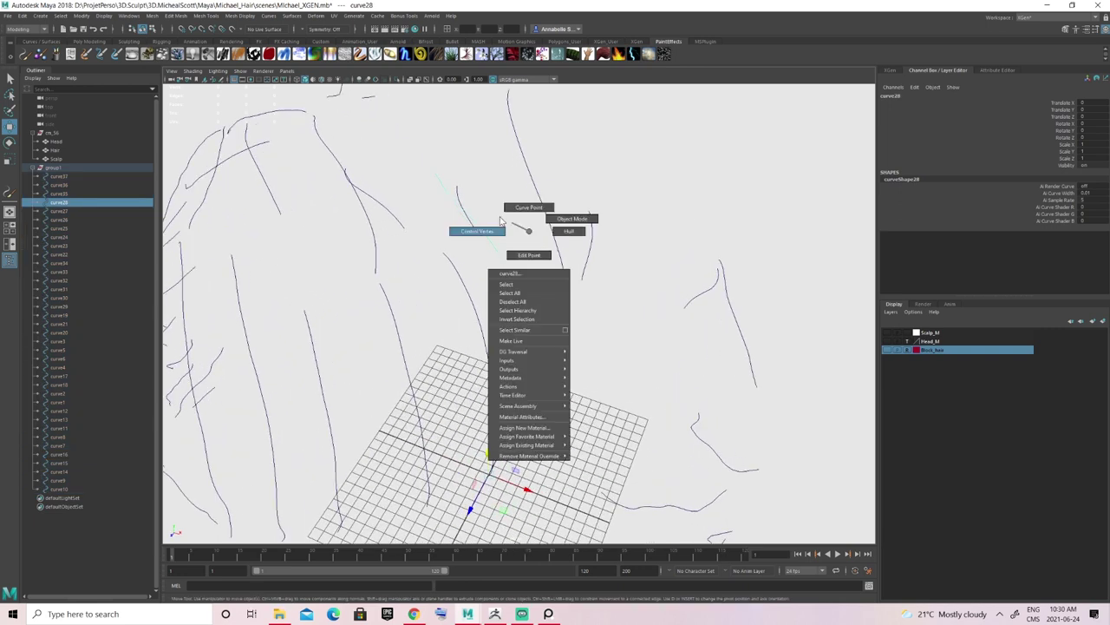
right_drag(518, 229, 488, 231)
alt+drag(488, 230, 503, 224)
alt+right_drag(504, 224, 255, 210)
alt+drag(255, 211, 476, 260)
alt+right_drag(477, 260, 499, 254)
alt+drag(499, 254, 449, 239)
Return to object mode and select all the curves of the group.
key(F8)
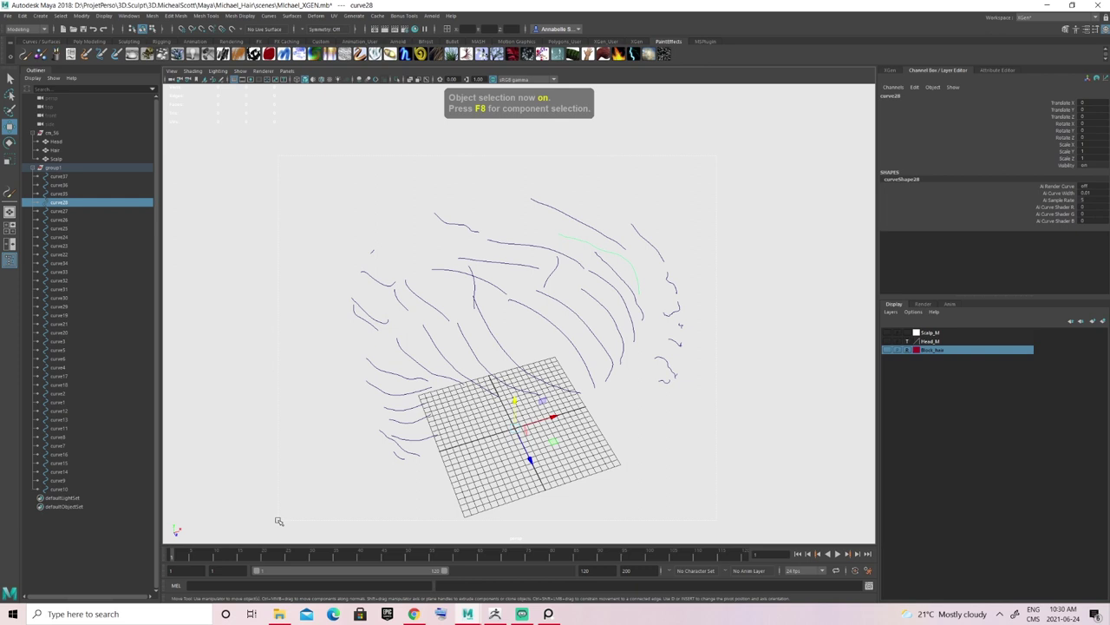
drag(279, 521, 266, 489)
alt+drag(453, 370, 429, 345)
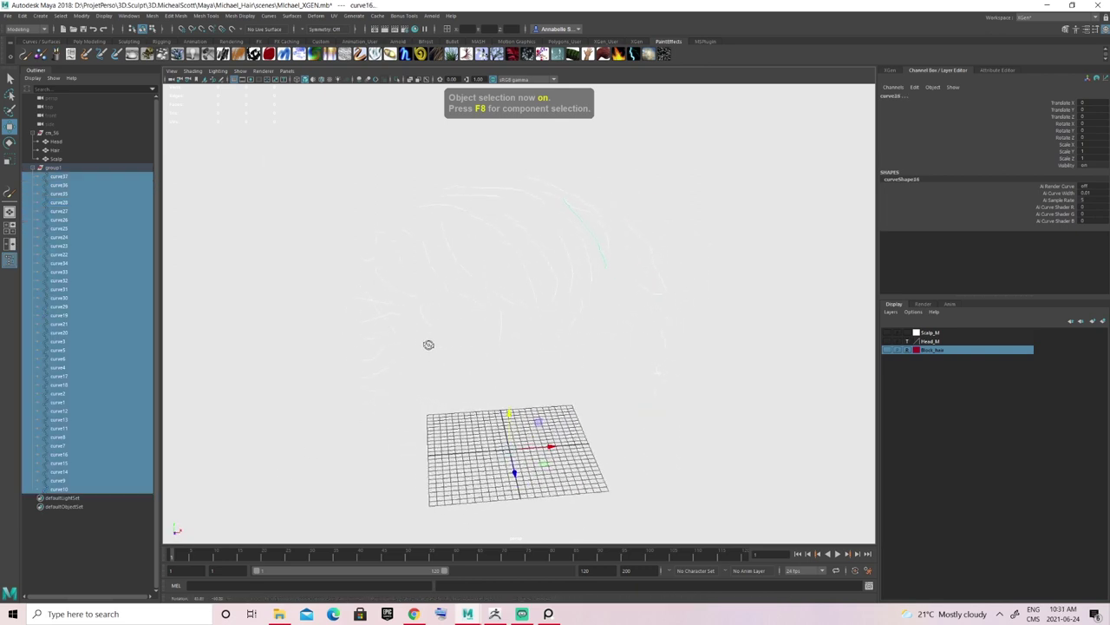
Reset the Smooth Curves options to their defaults and smooth all the selected curves.
click(268, 15)
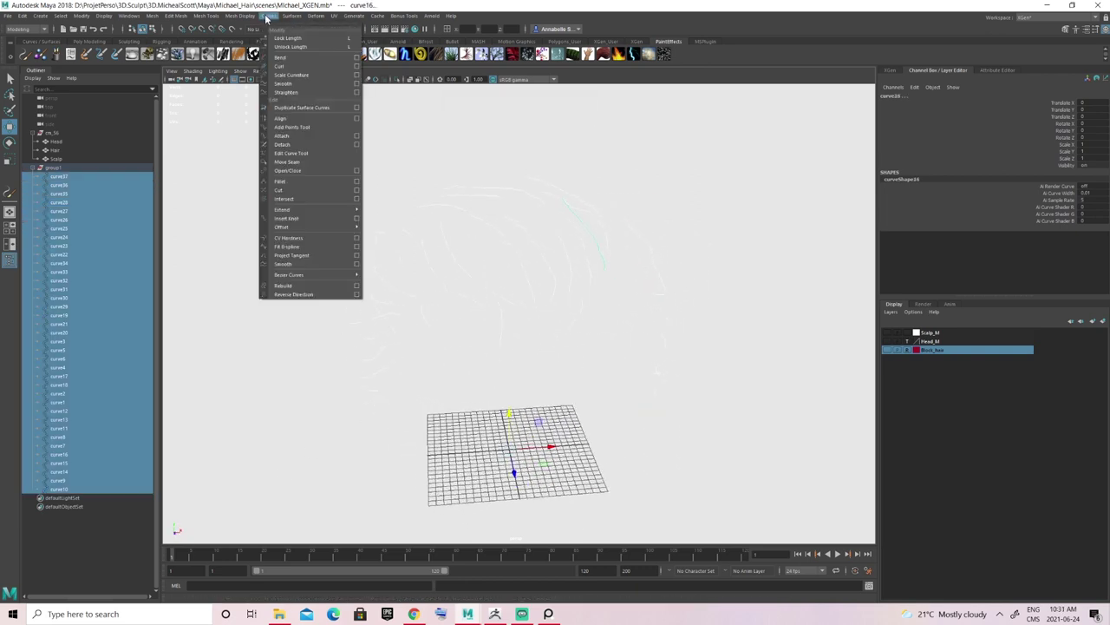
click(271, 29)
drag(698, 92, 781, 103)
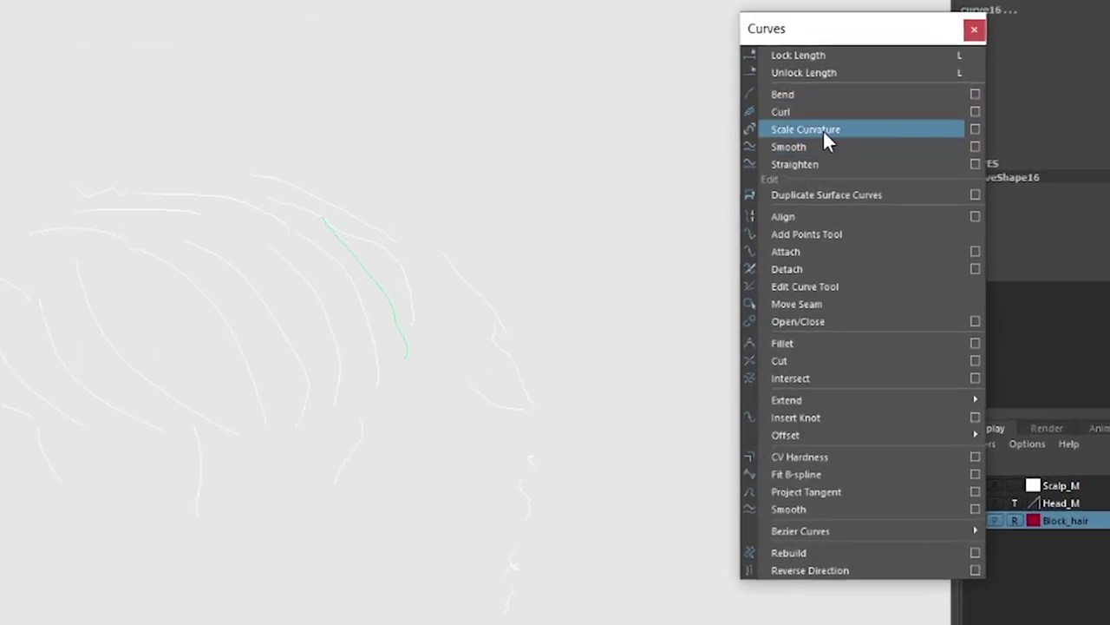
click(977, 148)
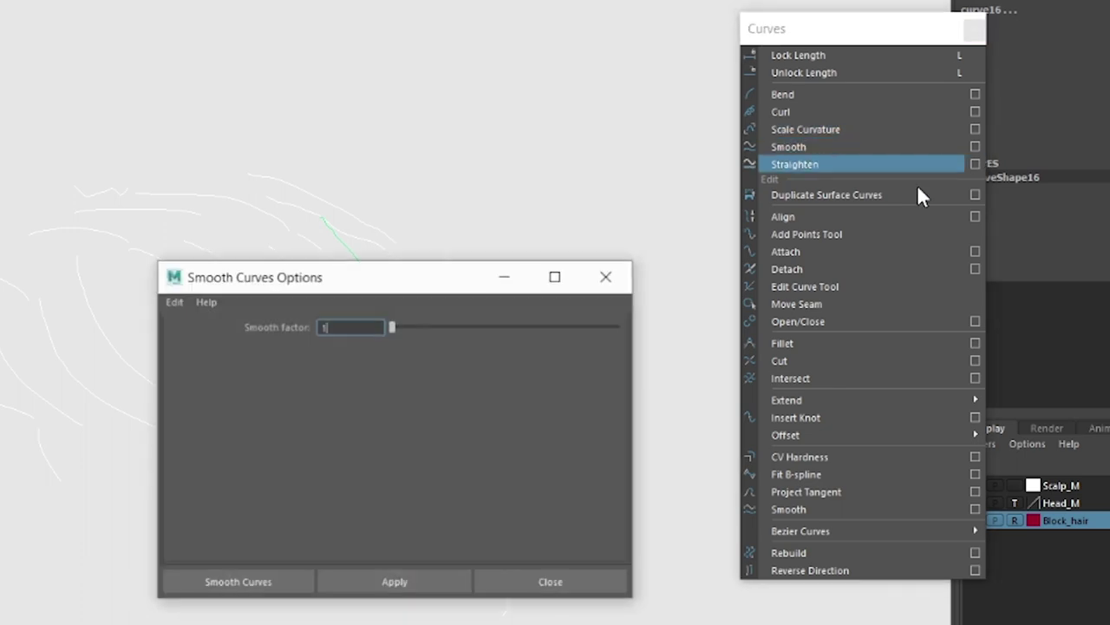
drag(396, 262, 564, 232)
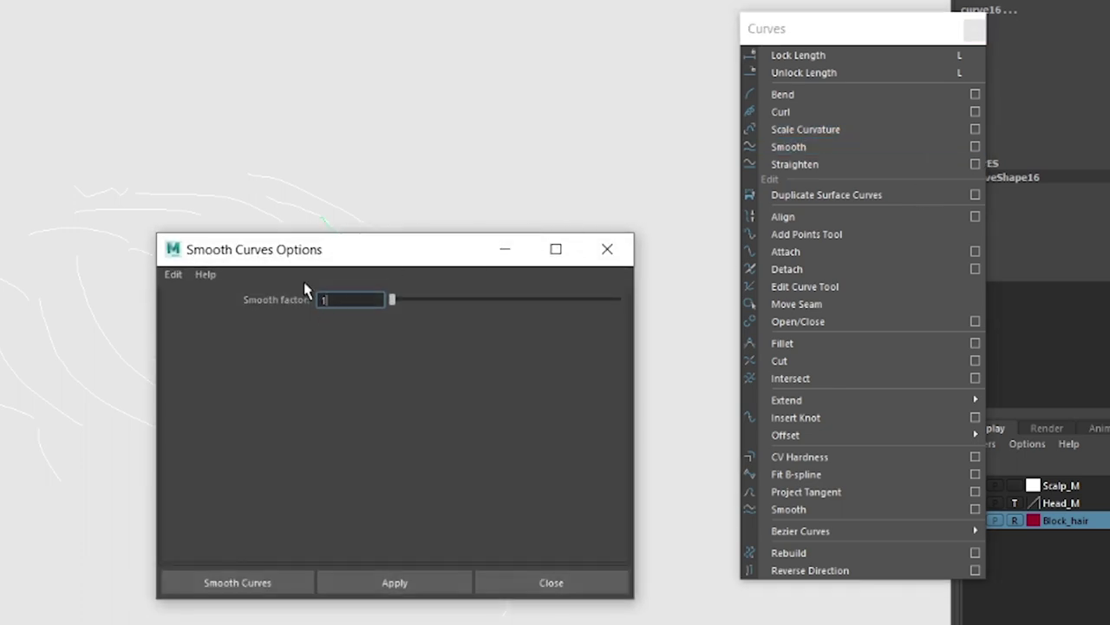
drag(308, 260, 697, 224)
click(561, 238)
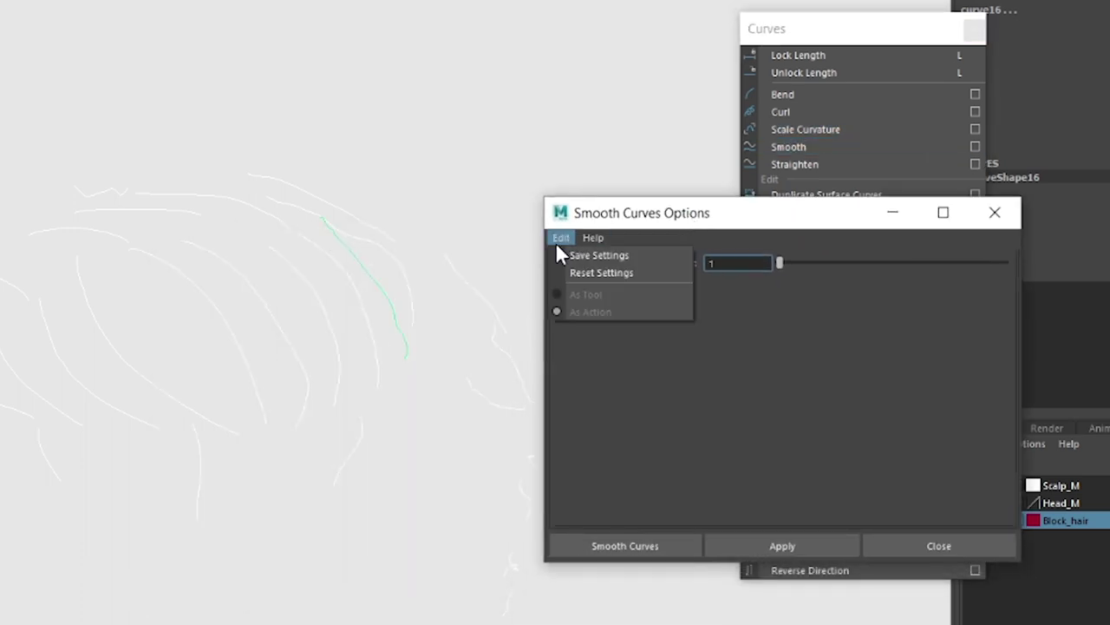
click(595, 271)
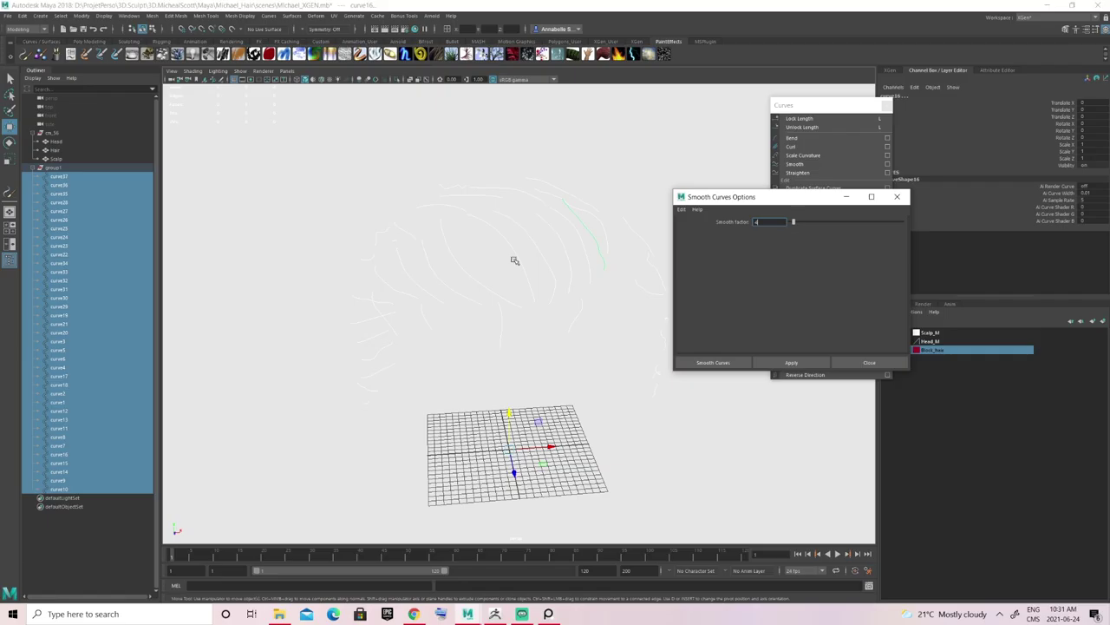
alt+drag(224, 340, 284, 359)
click(783, 545)
Select all the curves around the scalp and rebuild them uniformly with 8 spans, degree 3 Cubic.
click(490, 178)
alt+drag(490, 178, 454, 236)
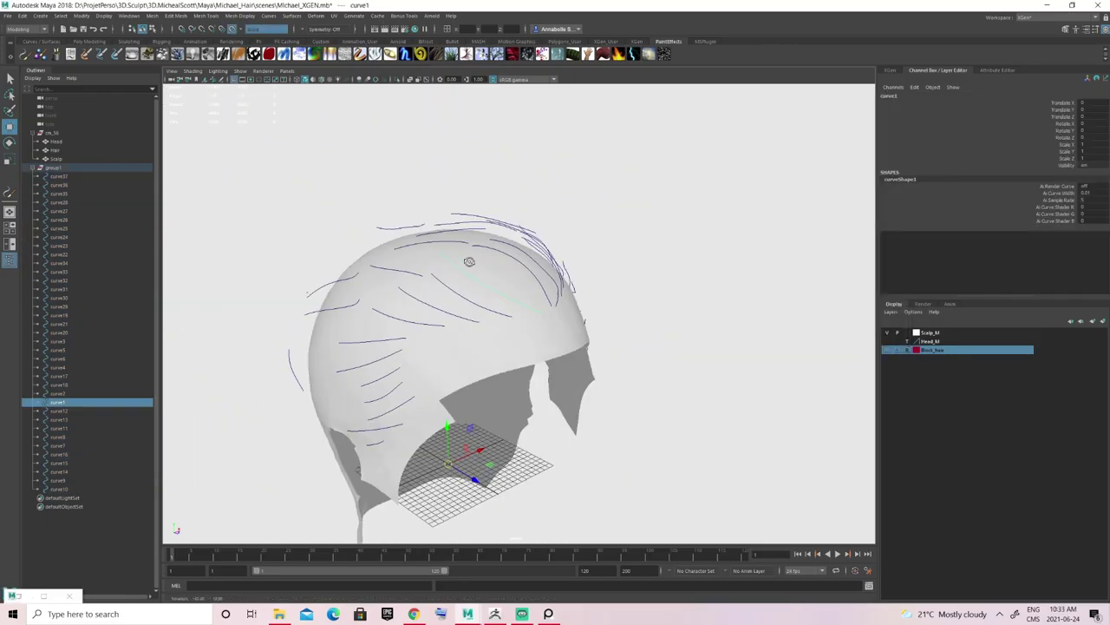
alt+right_drag(447, 247, 435, 251)
drag(618, 183, 277, 504)
alt+right_drag(319, 418, 690, 280)
alt+drag(690, 280, 570, 285)
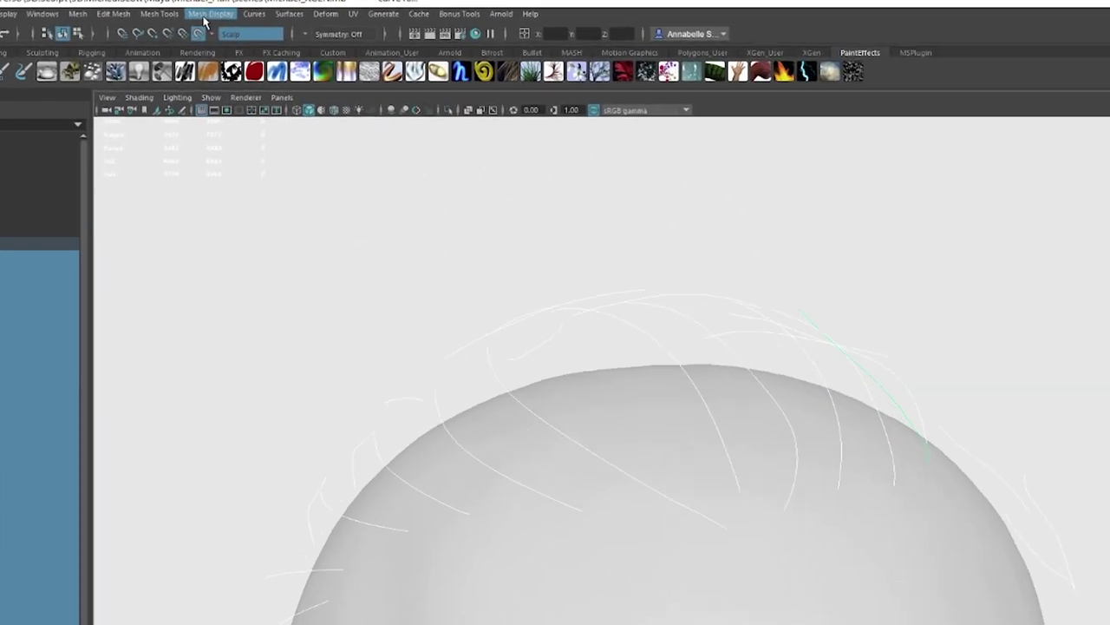
click(257, 14)
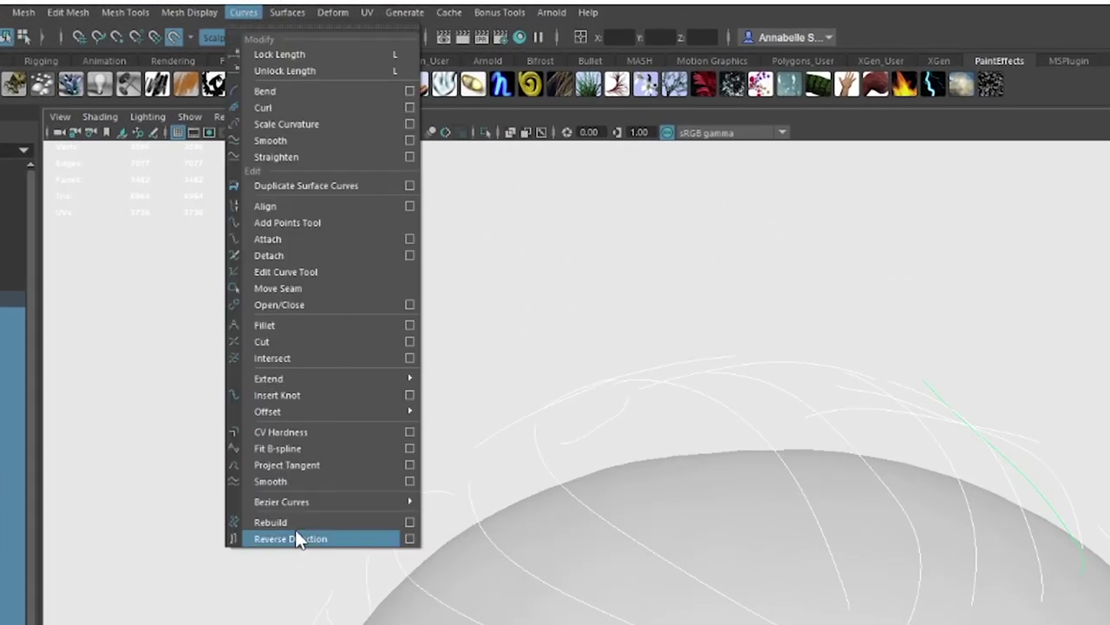
click(408, 521)
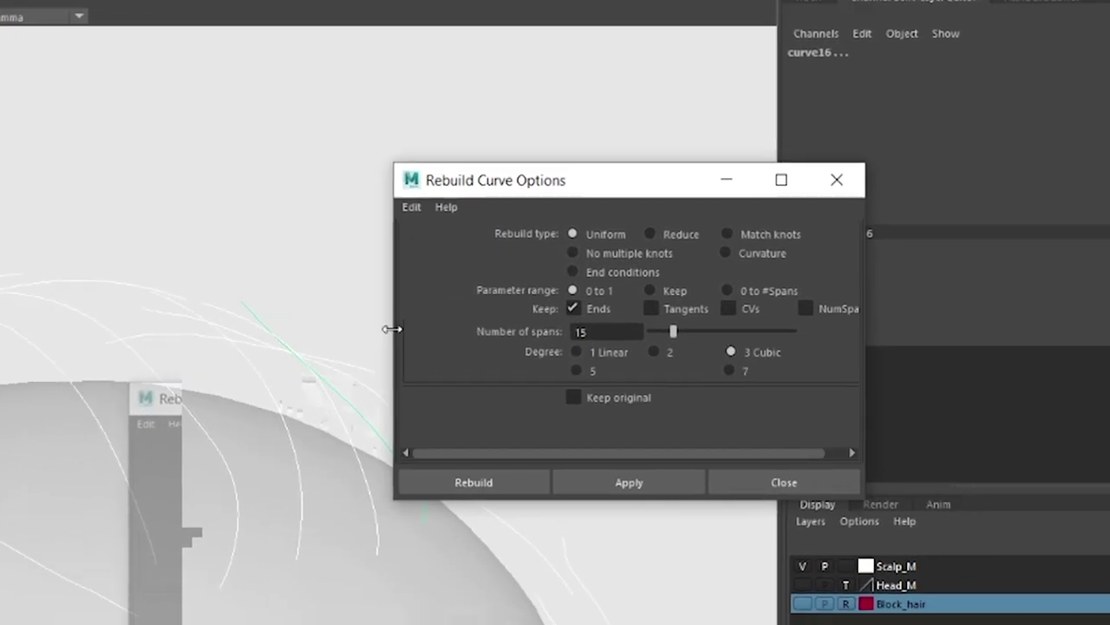
alt+right_drag(217, 452, 245, 454)
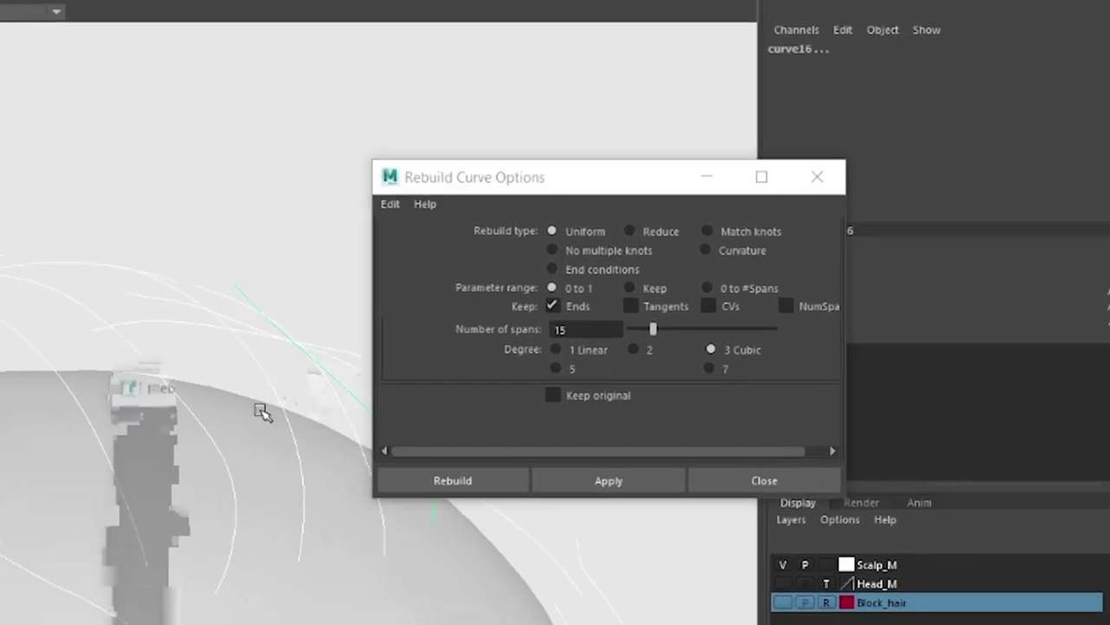
click(581, 327)
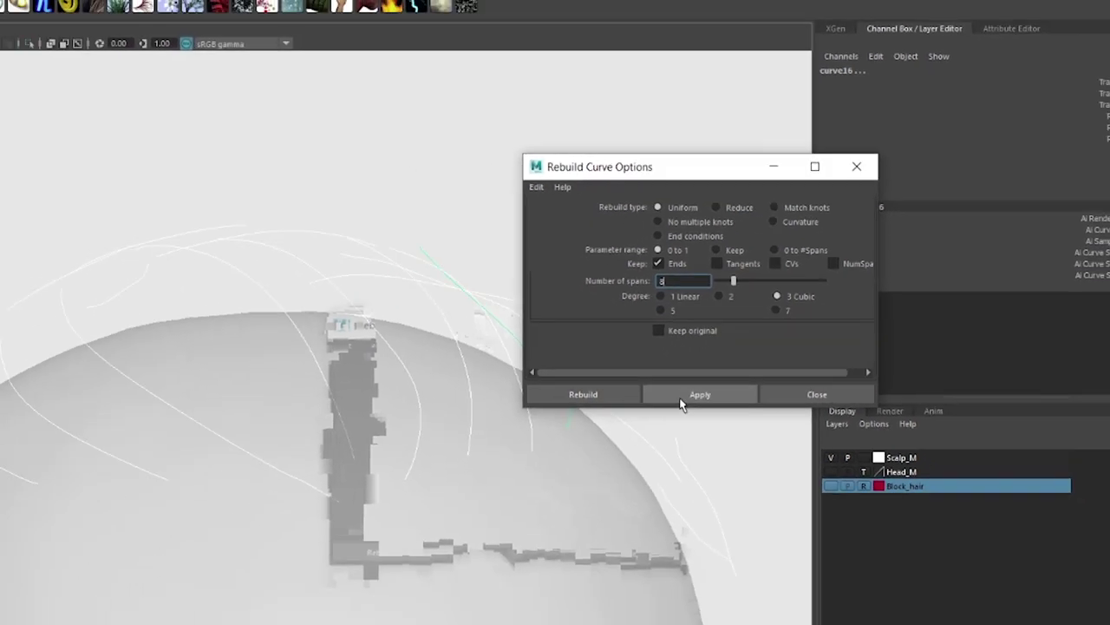
click(609, 480)
Display the control vertices of the rebuilt curves and of curve1 to examine their point distribution, and minimise the rebuild options.
right_click(515, 227)
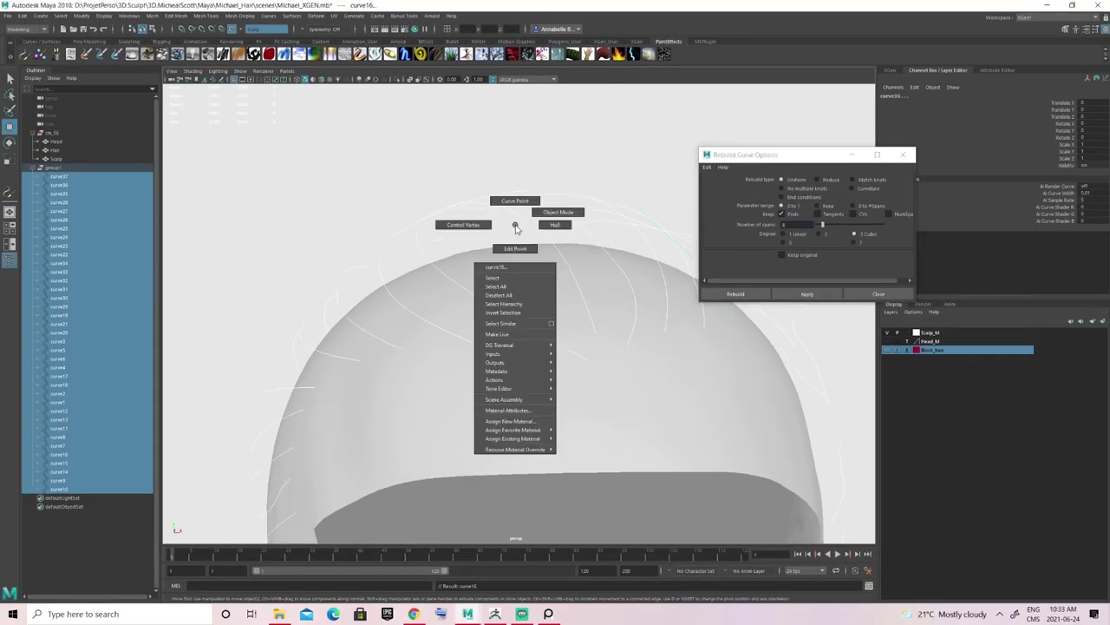
right_drag(515, 227, 491, 224)
alt+drag(495, 216, 390, 237)
click(284, 356)
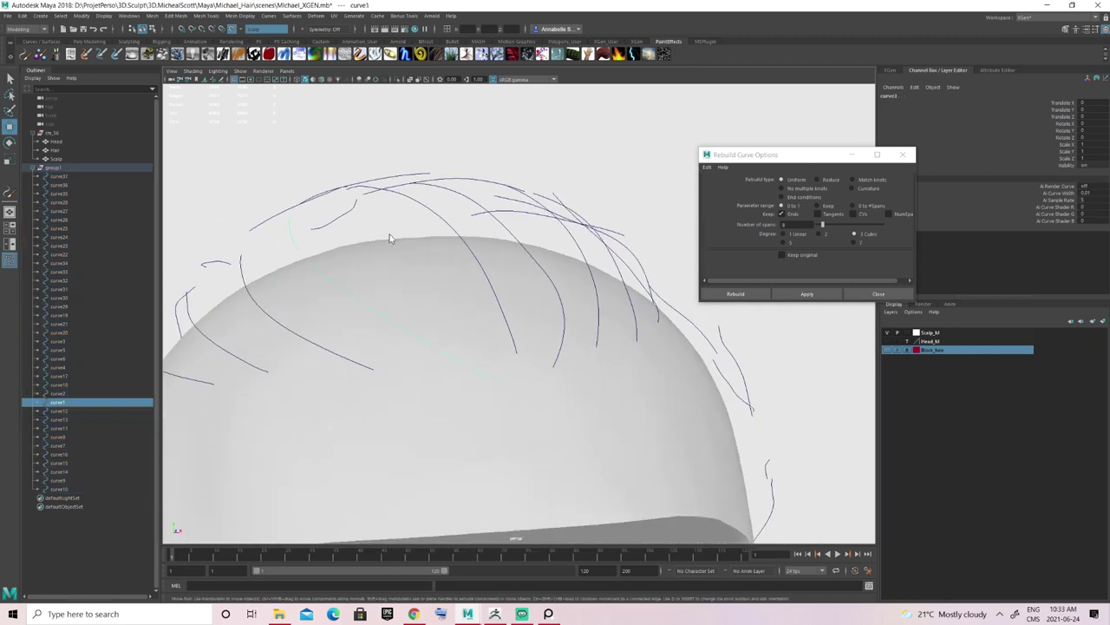
right_drag(390, 237, 368, 235)
mouse_move(483, 368)
alt+mouse_down()
mouse_move(480, 348)
mouse_move(478, 372)
mouse_move(504, 374)
mouse_move(471, 367)
mouse_move(474, 351)
alt+mouse_up()
key(F8)
key(F8)
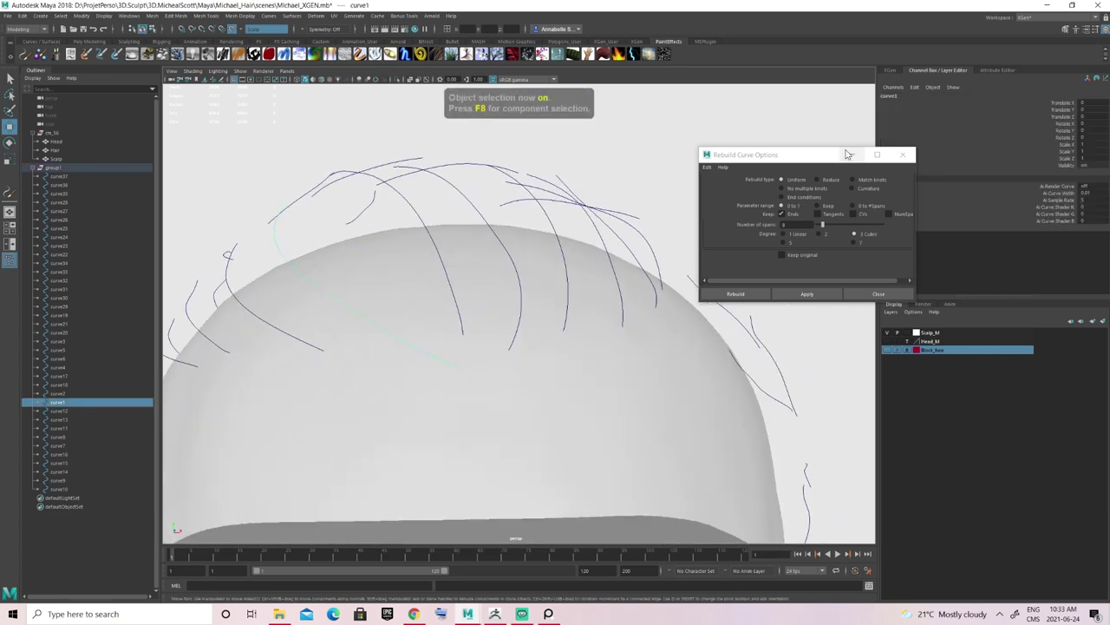
click(850, 155)
Snap the root control vertex of curve4 onto the live scalp surface at the hairline.
alt+drag(496, 276, 494, 241)
click(518, 278)
alt+drag(518, 278, 498, 189)
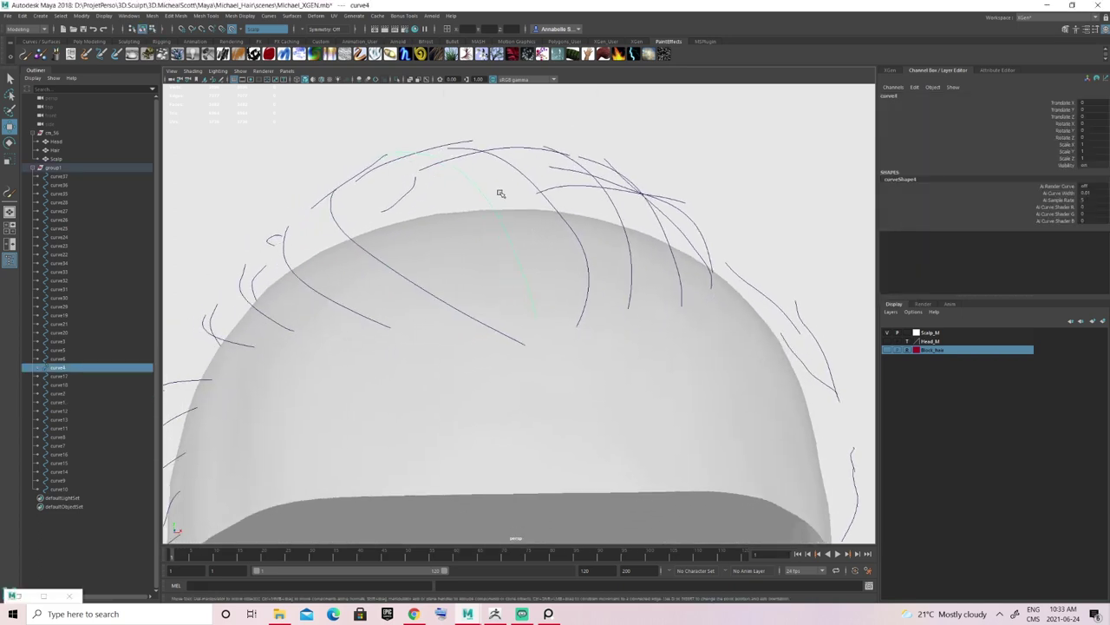
key(F8)
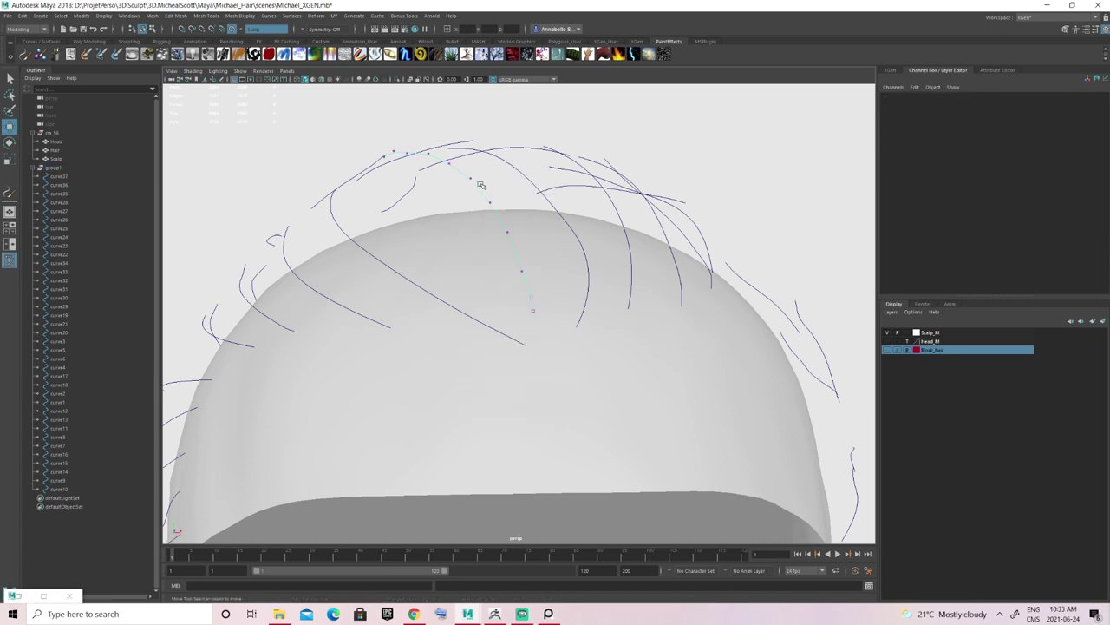
drag(519, 311, 483, 374)
drag(449, 417, 444, 420)
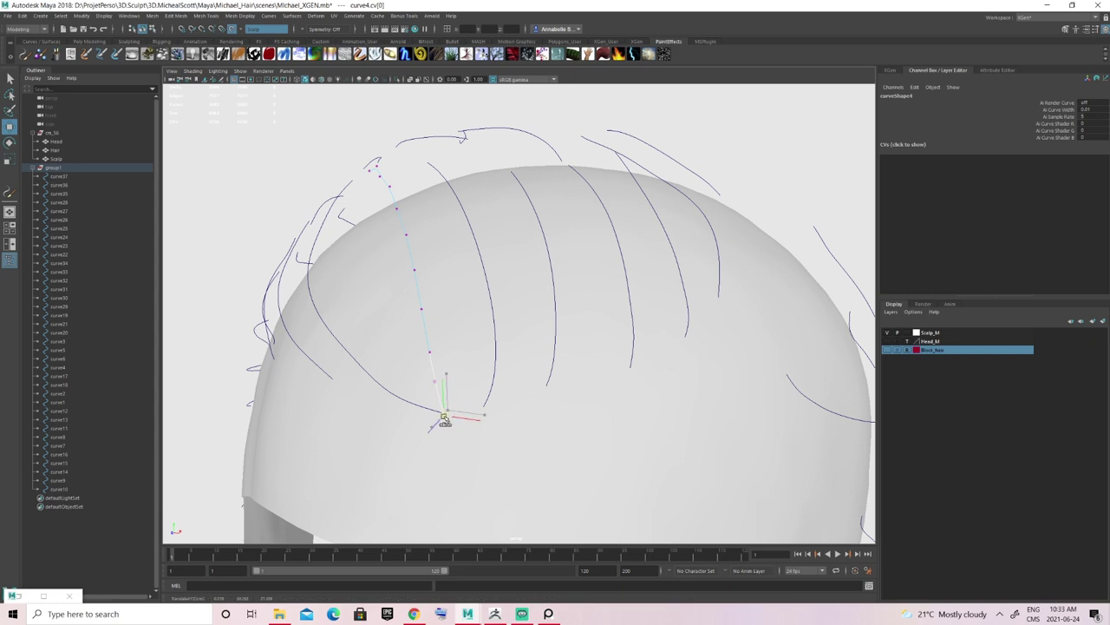
alt+drag(493, 376, 477, 362)
Snap the root control vertex of curve1 onto the scalp surface.
click(477, 362)
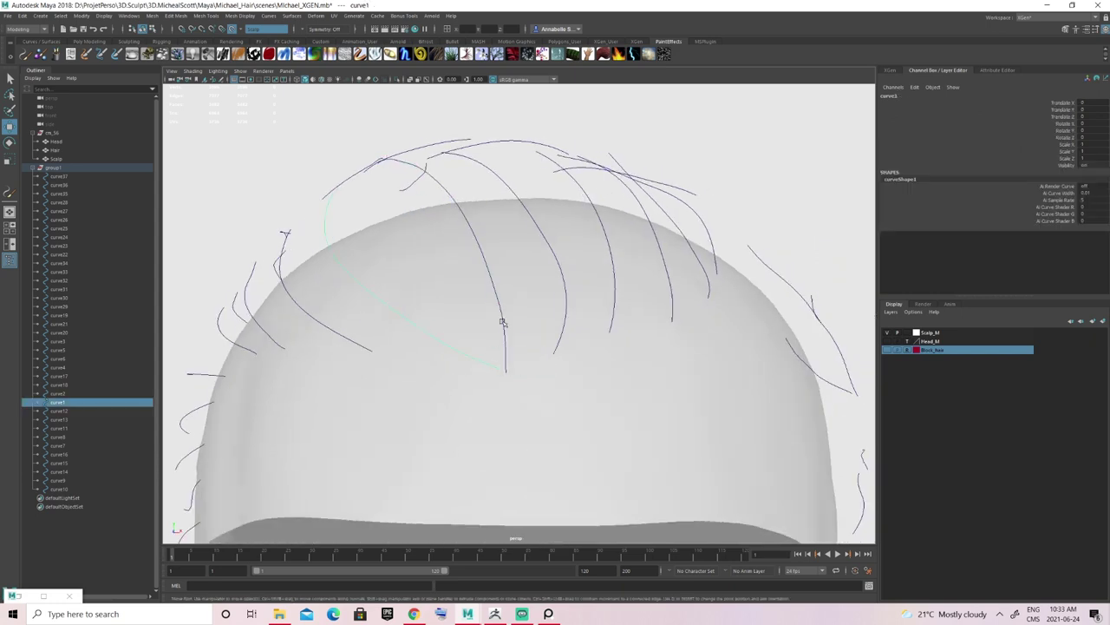
right_drag(720, 163, 670, 160)
mouse_move(485, 331)
alt+mouse_down()
mouse_move(542, 343)
mouse_move(518, 333)
mouse_move(516, 350)
mouse_move(505, 333)
alt+mouse_up()
click(528, 342)
Snap the root control vertices of curve5 and curve6 onto the scalp along the front hairline.
click(595, 292)
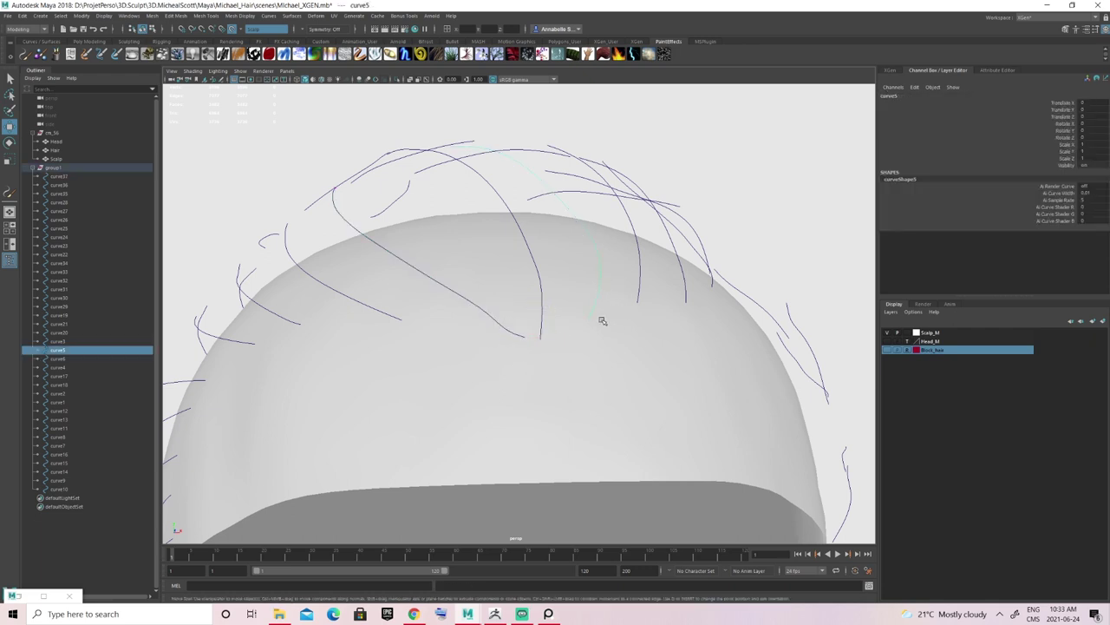
key(F8)
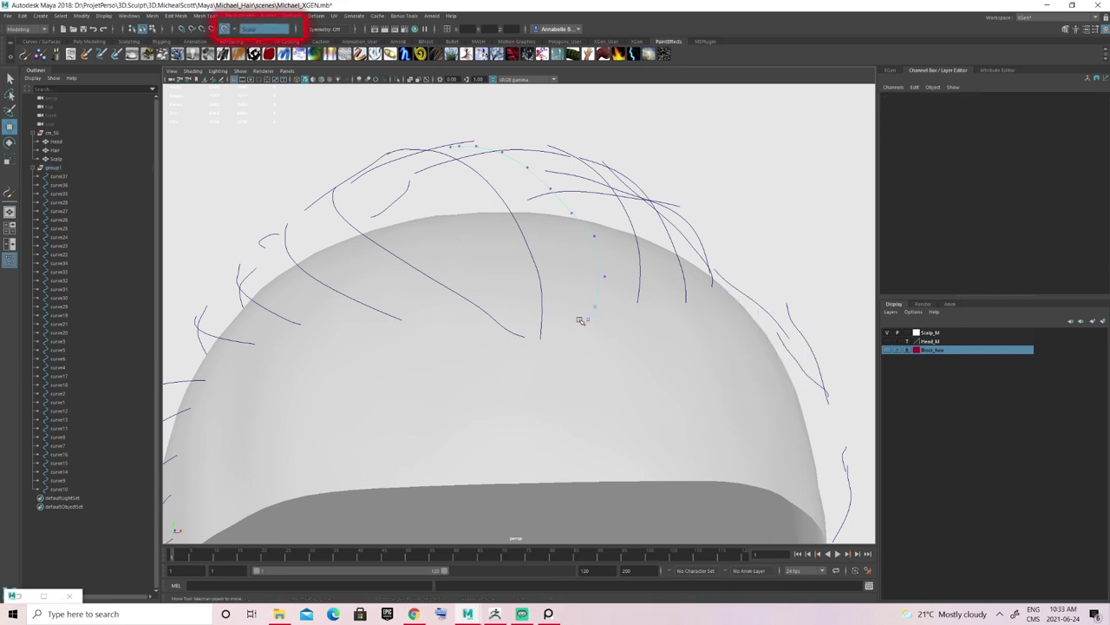
click(589, 329)
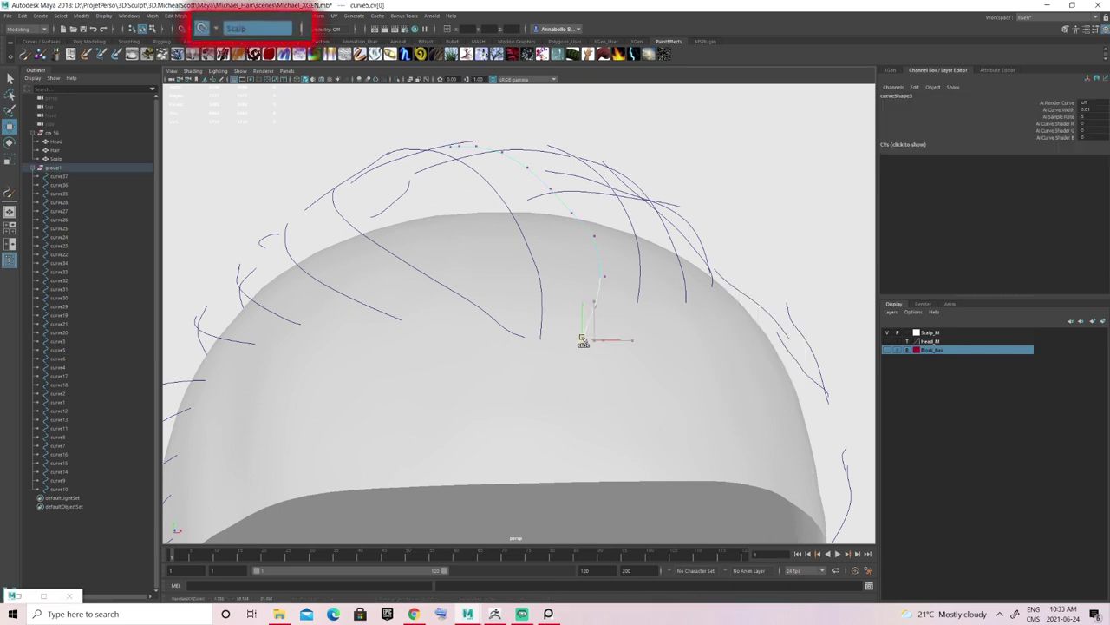
right_drag(752, 199, 632, 285)
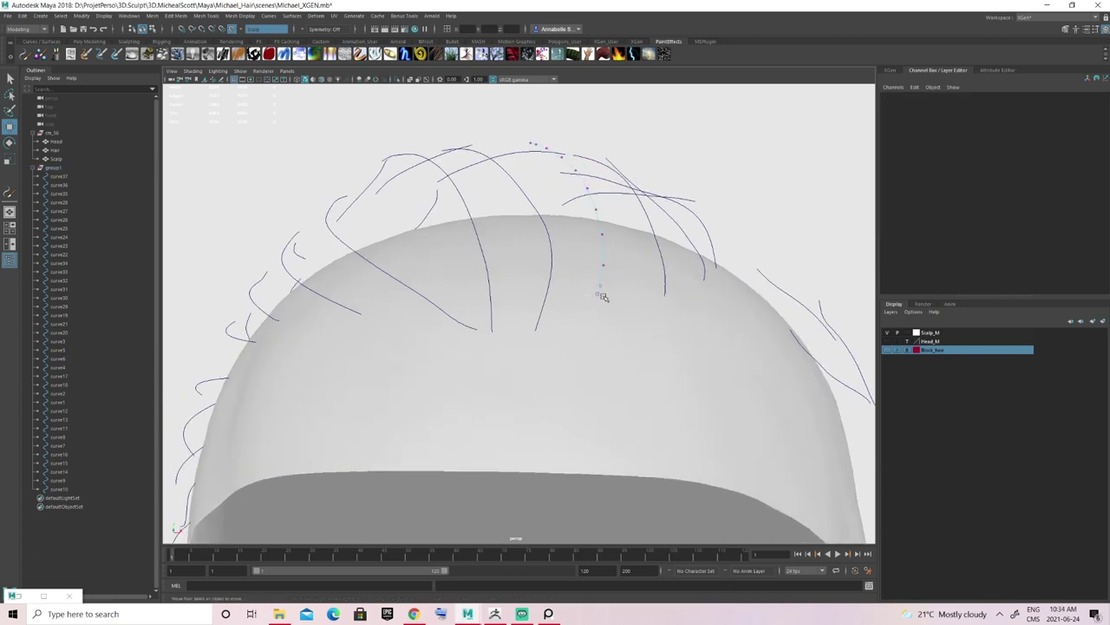
click(601, 294)
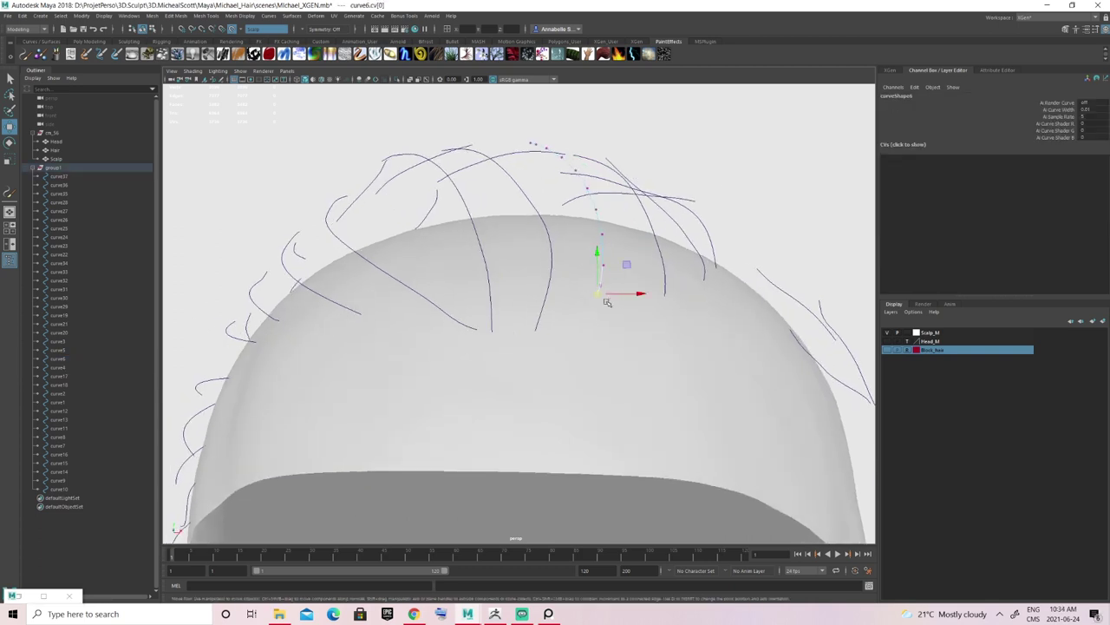
Snap the root control vertex of curve7, next to curve6, onto the scalp surface.
click(666, 239)
alt+drag(674, 230, 714, 183)
right_drag(733, 170, 698, 169)
alt+drag(694, 178, 589, 282)
click(574, 327)
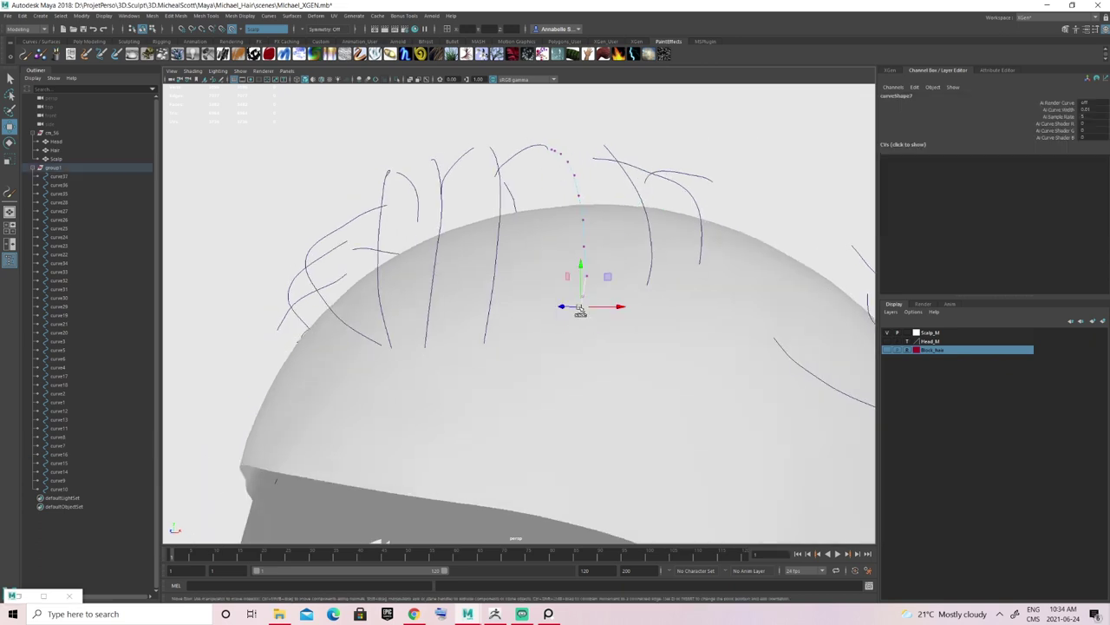
Snap the root control vertices of the next two hairline curves beyond curve7 onto the scalp.
drag(639, 219, 664, 221)
right_drag(728, 178, 707, 178)
alt+drag(705, 180, 640, 198)
click(583, 279)
drag(583, 279, 581, 302)
click(667, 198)
alt+drag(669, 197, 709, 174)
right_drag(708, 173, 694, 175)
click(604, 278)
mouse_move(603, 277)
mouse_down()
mouse_move(579, 289)
mouse_move(496, 283)
mouse_move(595, 287)
mouse_up()
Snap the root control vertex of the curve beside curve1 onto the scalp and select the neighbouring curve3.
click(483, 340)
alt+drag(483, 340, 508, 334)
right_drag(696, 243, 675, 242)
scroll(548, 344, up, 3)
click(549, 340)
alt+drag(549, 340, 518, 349)
alt+drag(351, 287, 384, 275)
click(383, 277)
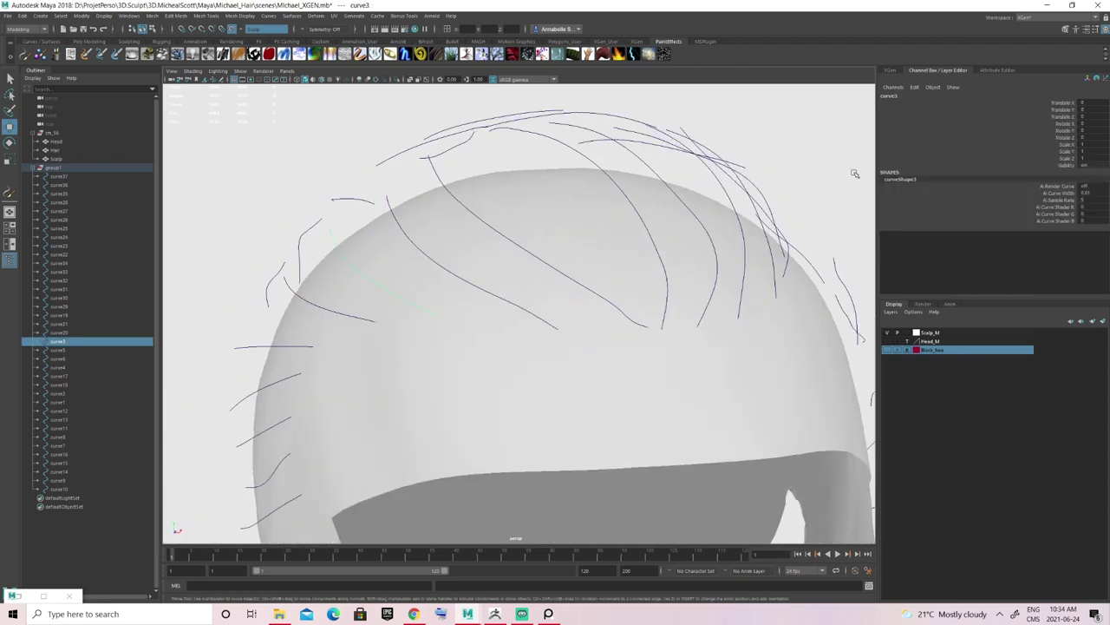
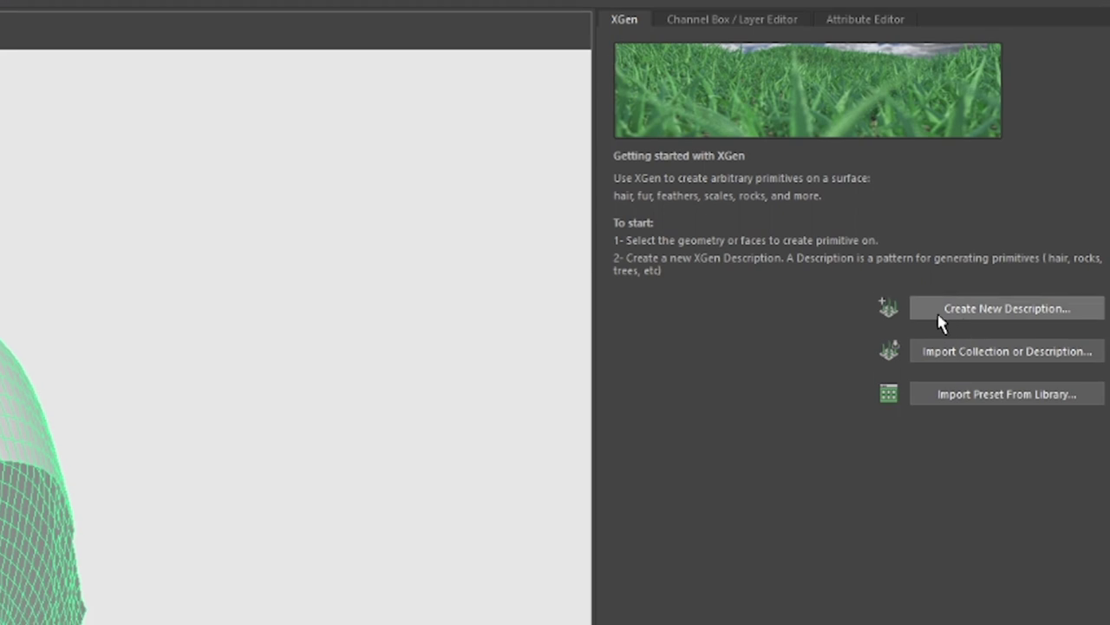
Start a new XGen description for the scalp mesh and clear its default description name.
click(949, 311)
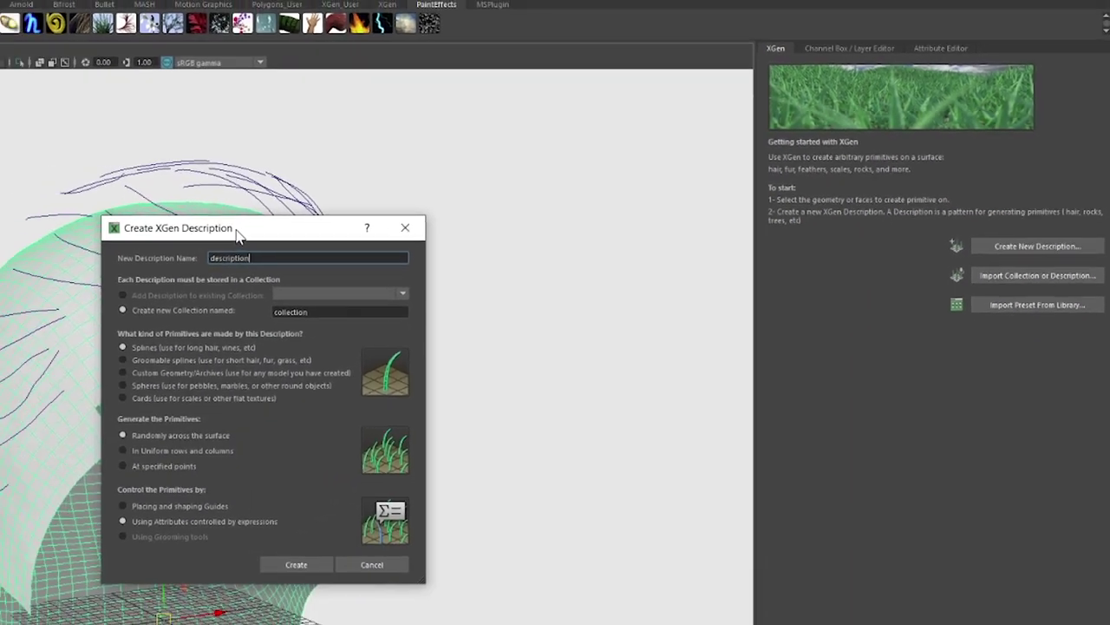
drag(236, 235, 693, 205)
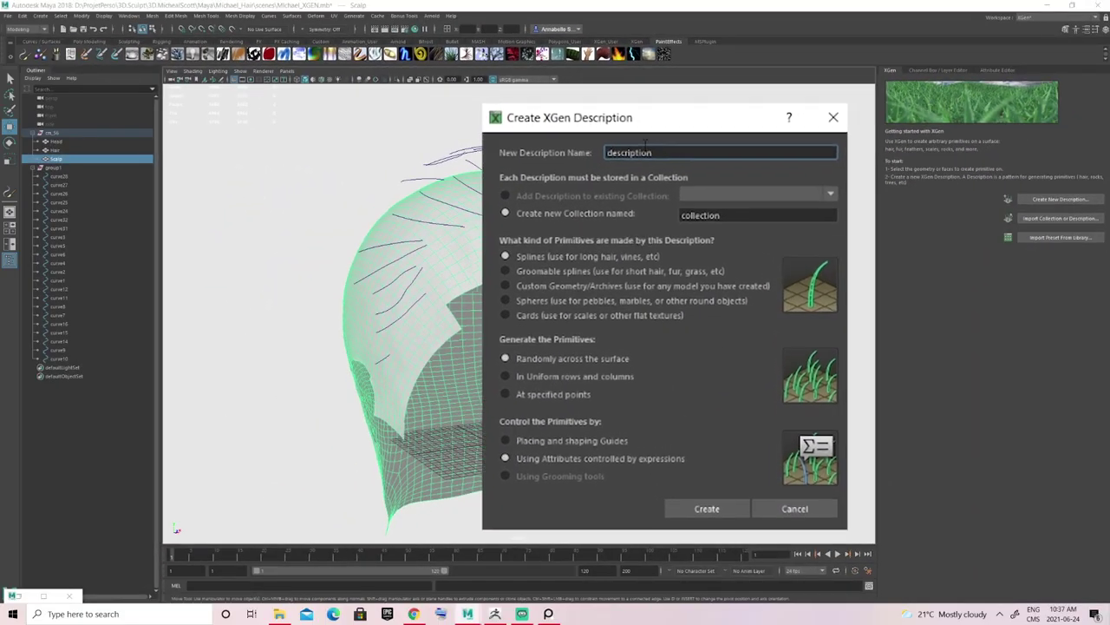
drag(670, 150, 582, 150)
key(BackSpace)
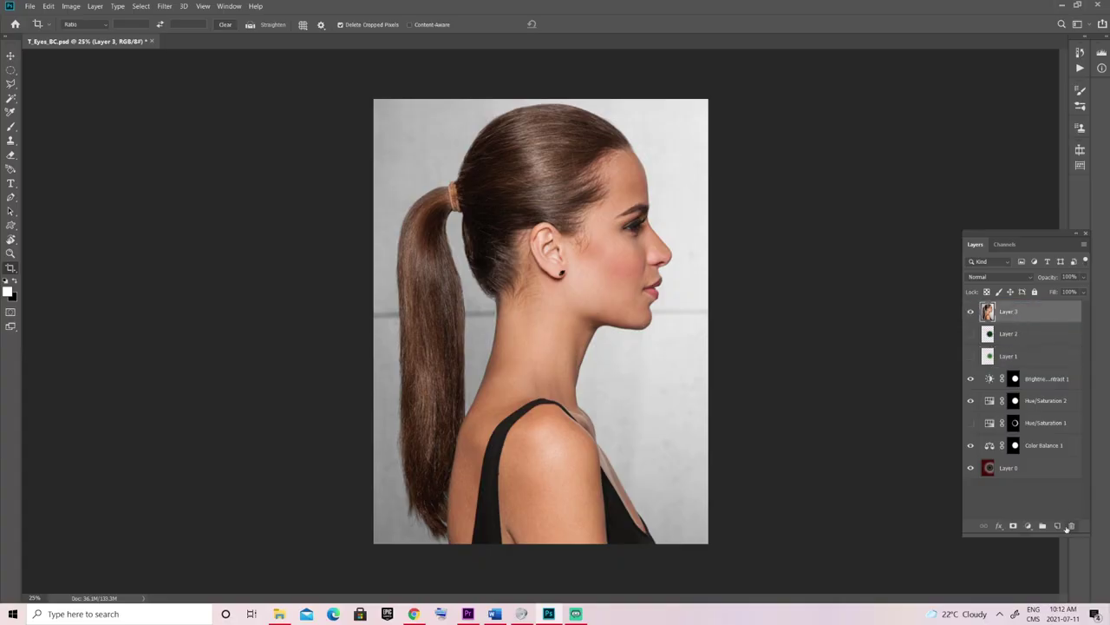
Switch to Photoshop, add a new layer above the ponytail portrait and choose a new foreground colour.
click(1057, 526)
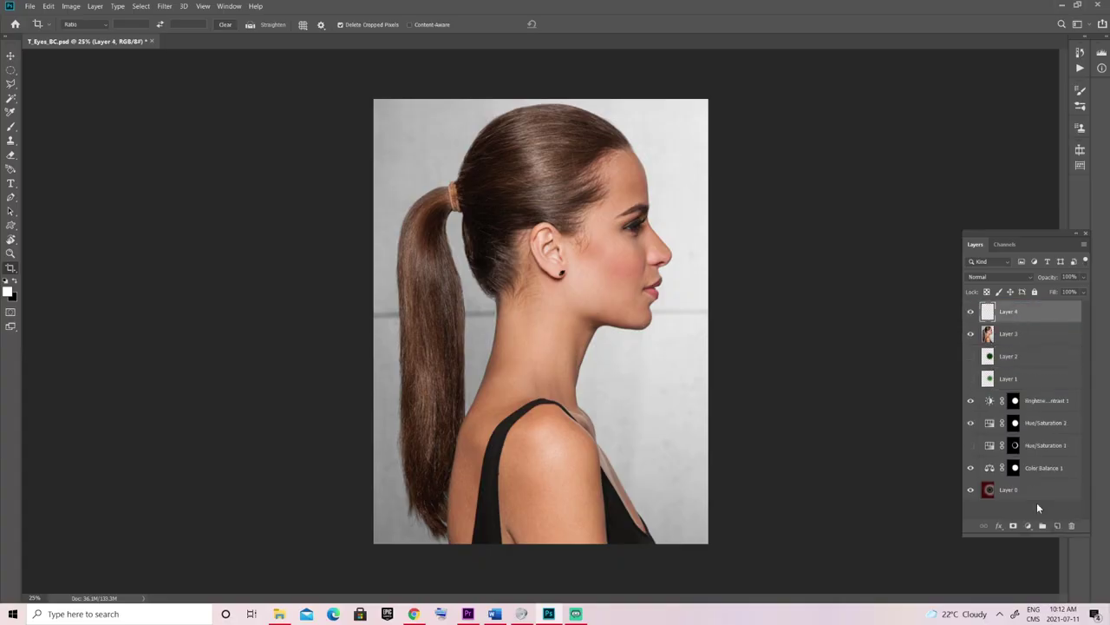
click(7, 292)
click(714, 187)
click(822, 179)
Paint short strokes over the portrait on the new layer to illustrate the separate hair areas.
alt+right_drag(425, 273, 415, 273)
mouse_move(447, 188)
mouse_down()
mouse_move(404, 256)
mouse_move(445, 381)
mouse_move(451, 209)
mouse_up()
drag(481, 355, 490, 373)
drag(496, 362, 505, 371)
mouse_move(518, 356)
mouse_down()
mouse_move(510, 371)
mouse_move(538, 365)
mouse_up()
drag(526, 373, 551, 369)
mouse_move(451, 184)
mouse_down()
mouse_move(512, 107)
mouse_move(592, 177)
mouse_move(512, 276)
mouse_move(451, 224)
mouse_up()
mouse_move(633, 222)
mouse_down()
mouse_move(614, 229)
mouse_move(706, 210)
mouse_up()
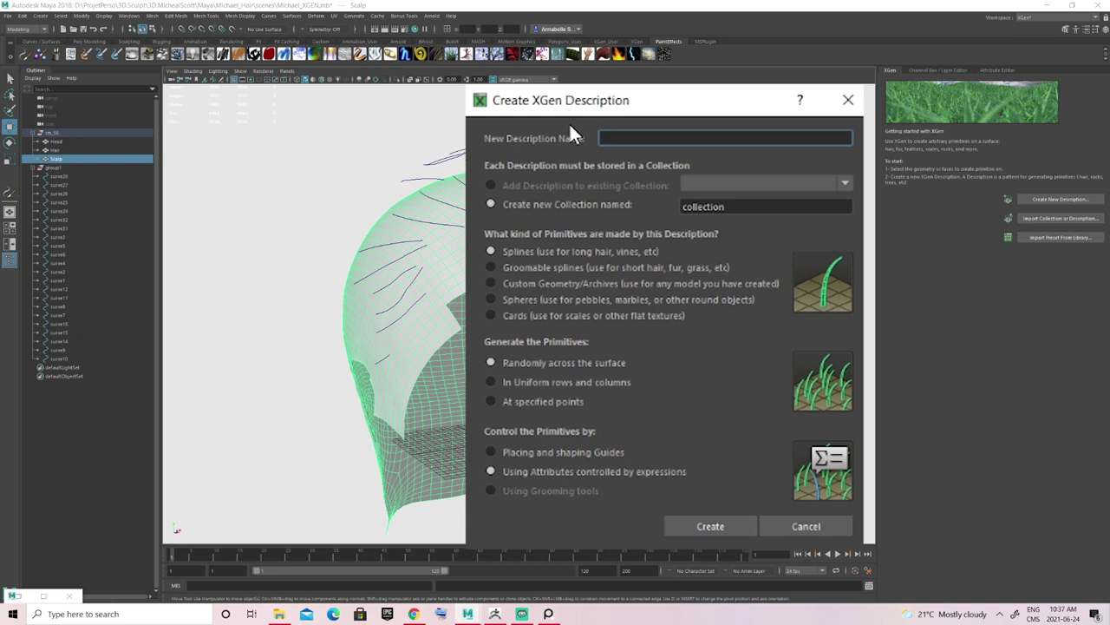
Back in Maya, create the XGen description BaseHair in a new collection named Michael, controlled by placing and shaping guides.
text(Moich)
key(BackSpace)
key(BackSpace)
key(BackSpace)
key(BackSpace)
key(BackSpace)
text(BaseHair)
key(Tab)
text(Michael)
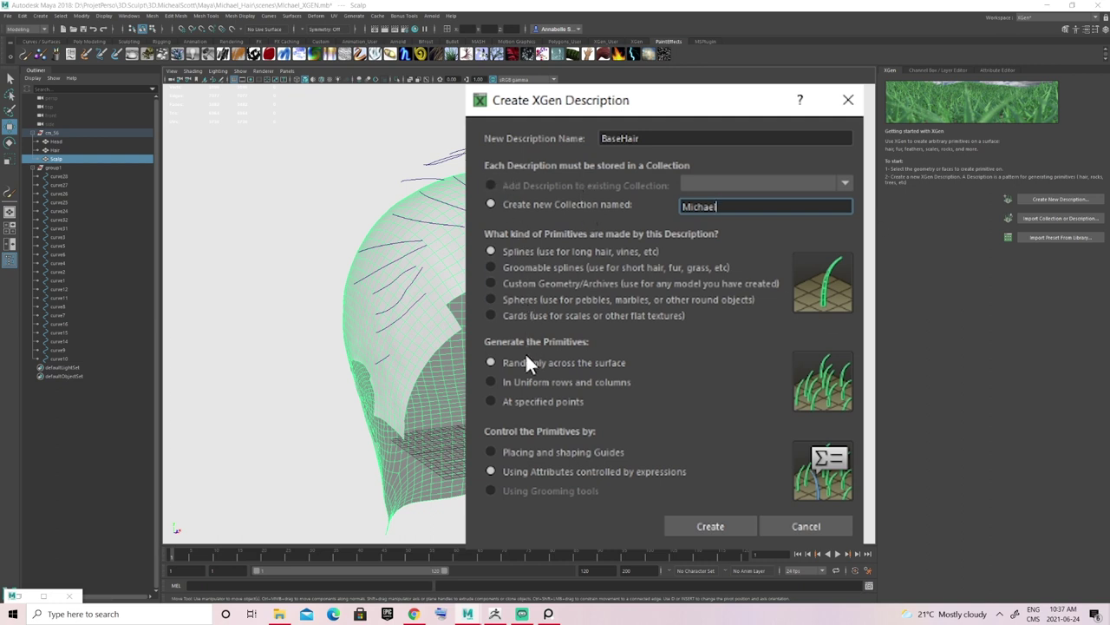
click(521, 452)
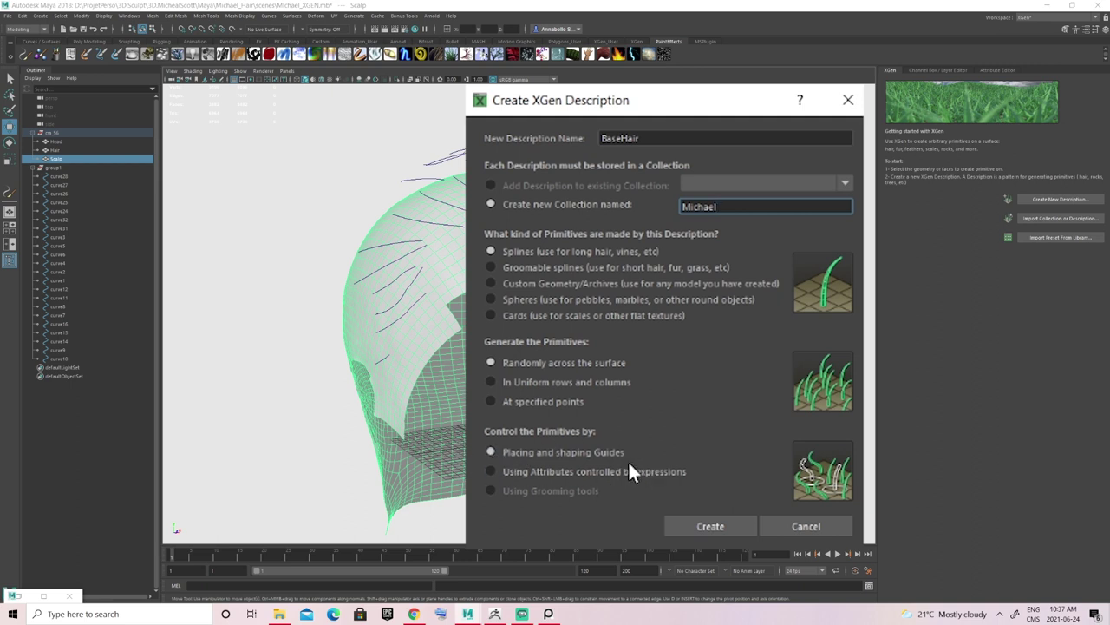
click(711, 526)
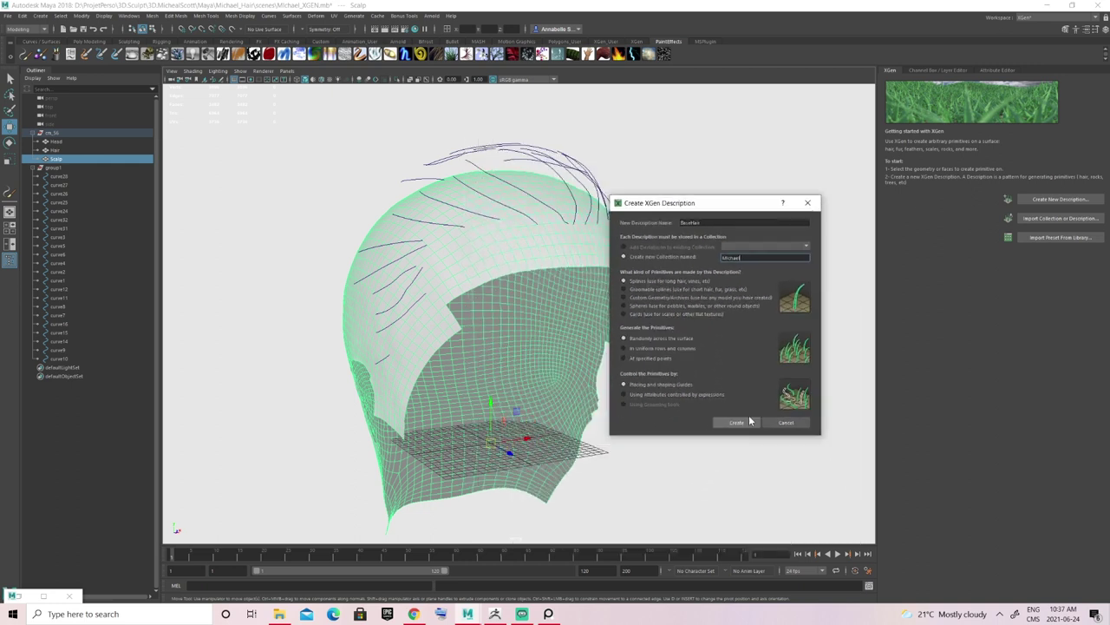
alt+drag(444, 259, 876, 258)
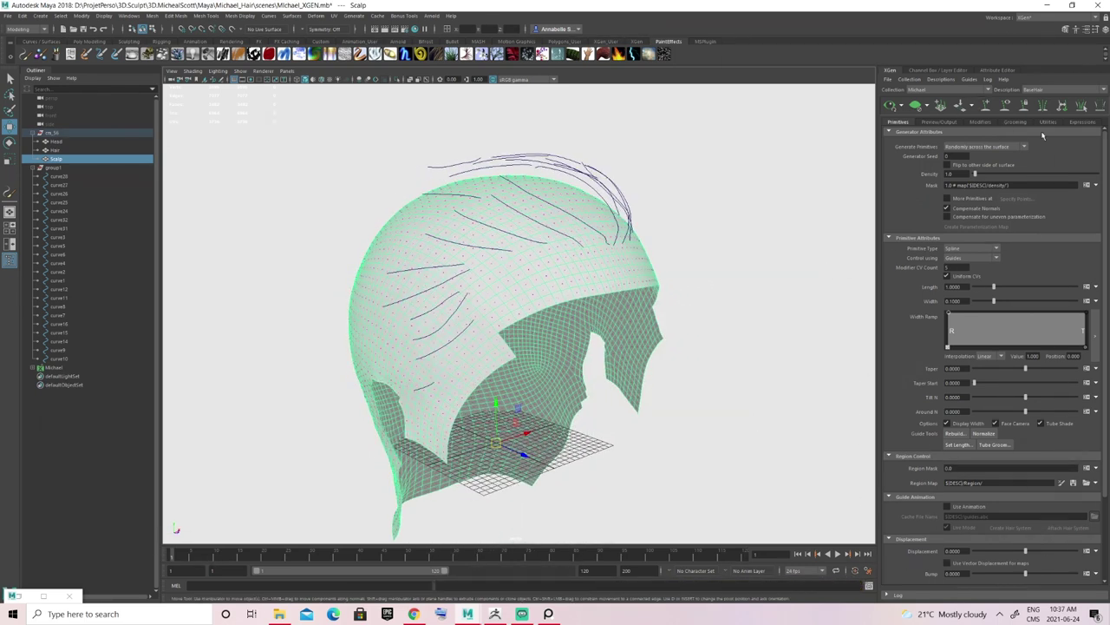
click(936, 122)
click(976, 122)
click(906, 122)
mouse_move(481, 236)
alt+mouse_down()
mouse_move(529, 237)
mouse_move(426, 238)
alt+mouse_up()
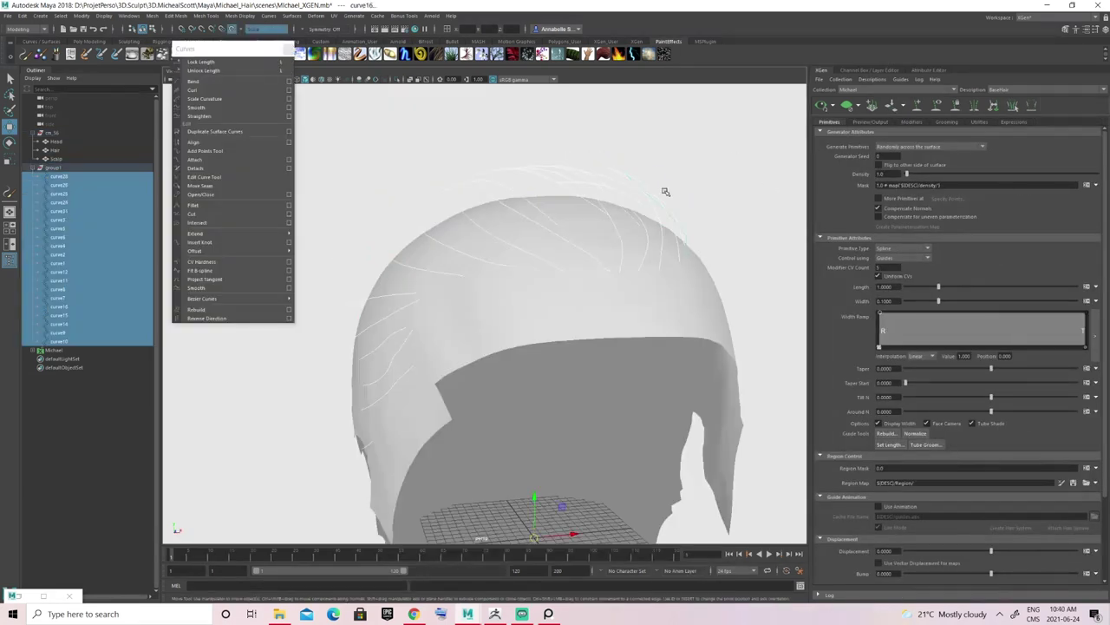
Convert the selected curves into BaseHair guides with Curves To Guides, keeping the originals by turning off Delete Curves.
alt+middle_drag(666, 192, 662, 184)
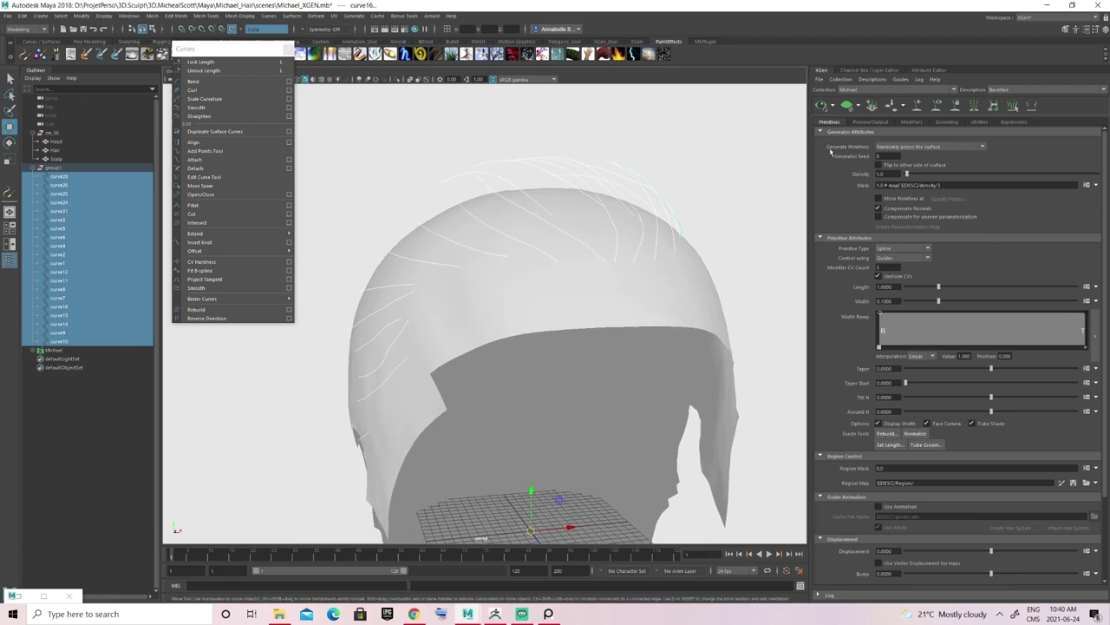
click(975, 123)
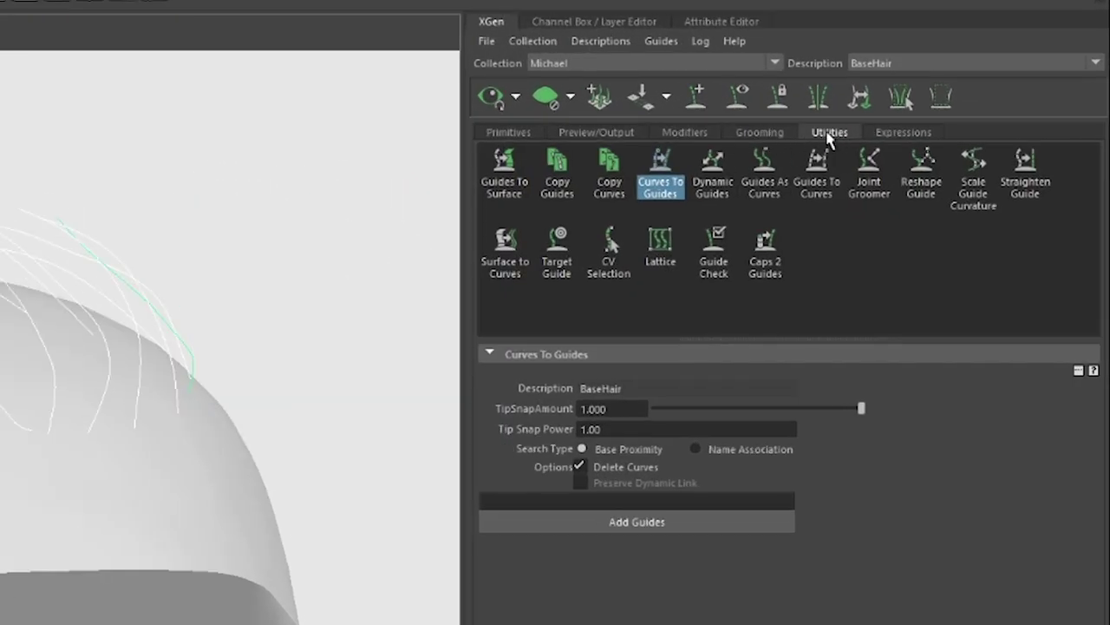
click(672, 189)
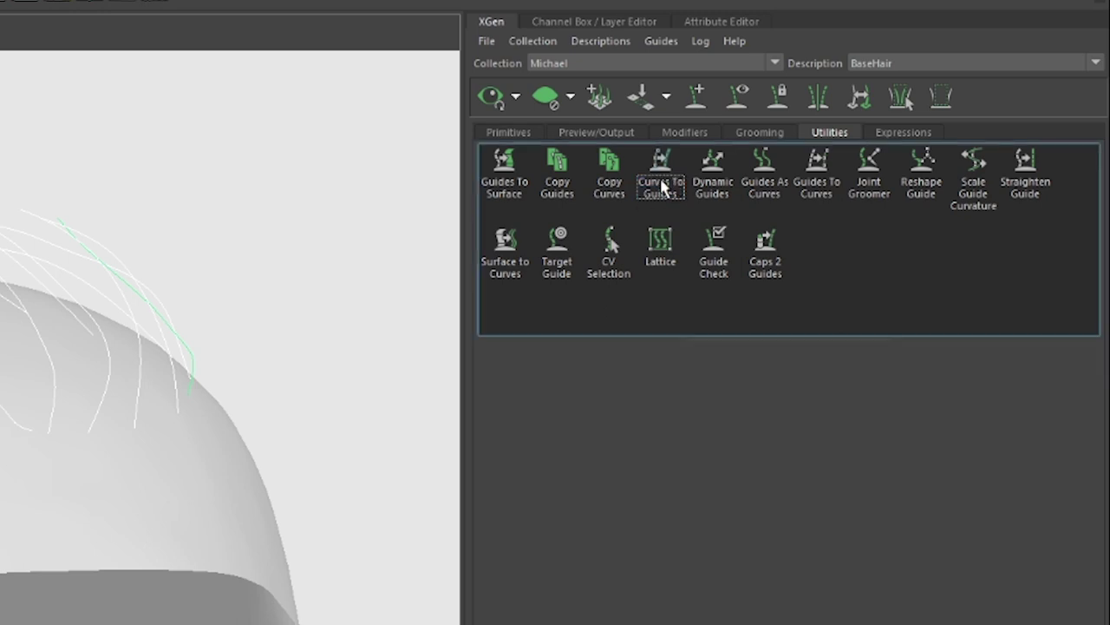
click(672, 189)
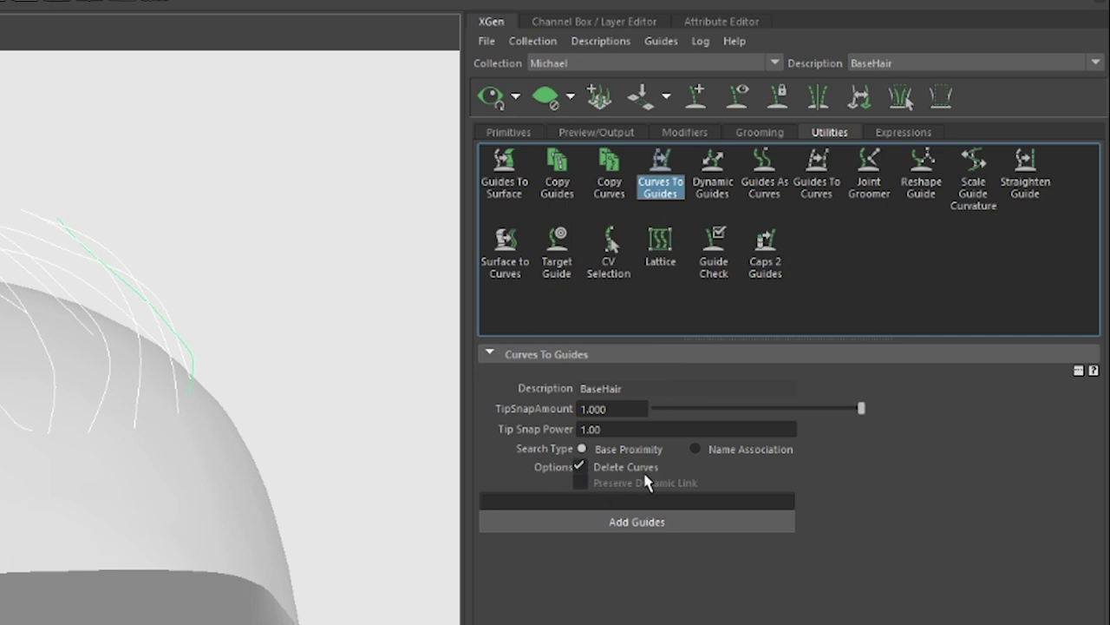
click(580, 468)
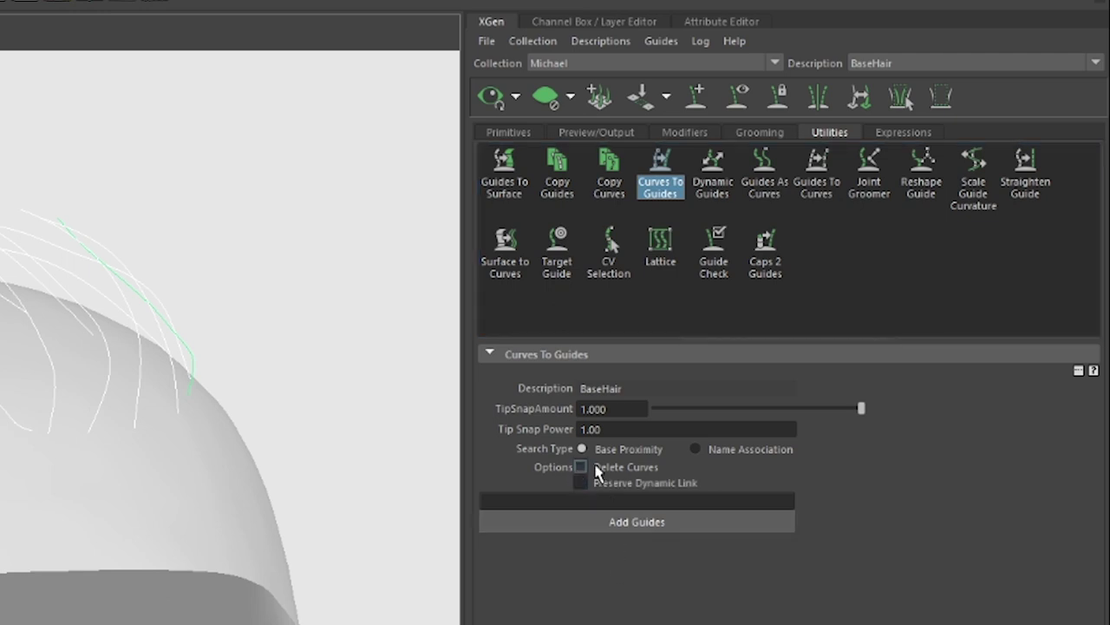
click(620, 522)
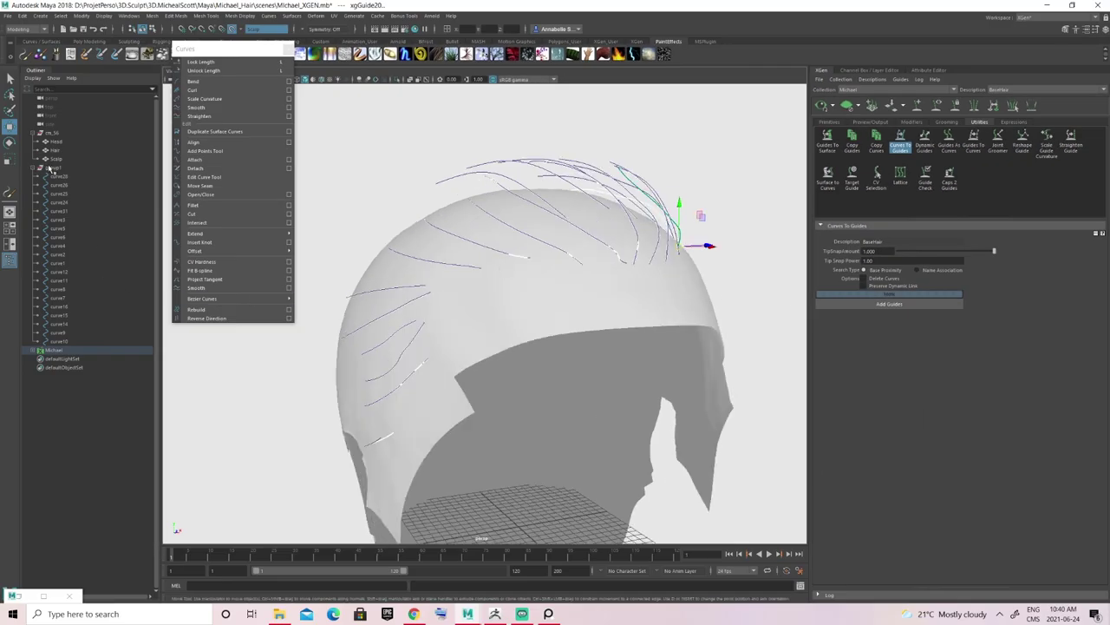
Hide and collapse the original curve group group1, and move the floating Curves menu clear of the model.
click(54, 167)
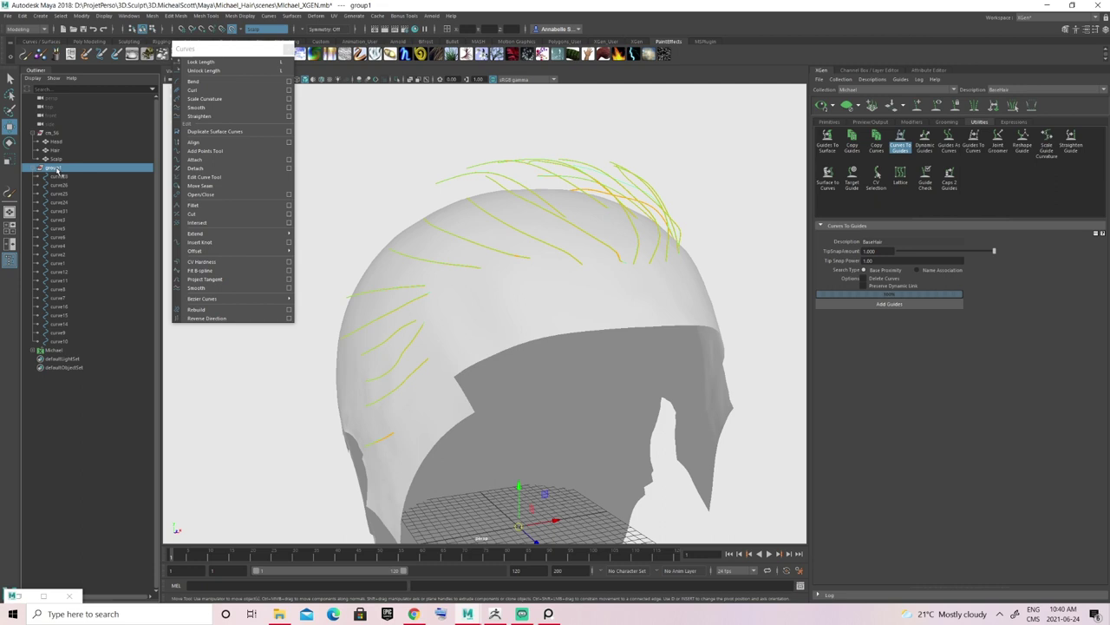
click(35, 167)
alt+drag(485, 260, 562, 254)
drag(218, 49, 92, 294)
Generate the XGen preview of the hair, inspect it from several sides and clear the preview.
alt+drag(528, 216, 607, 256)
click(821, 106)
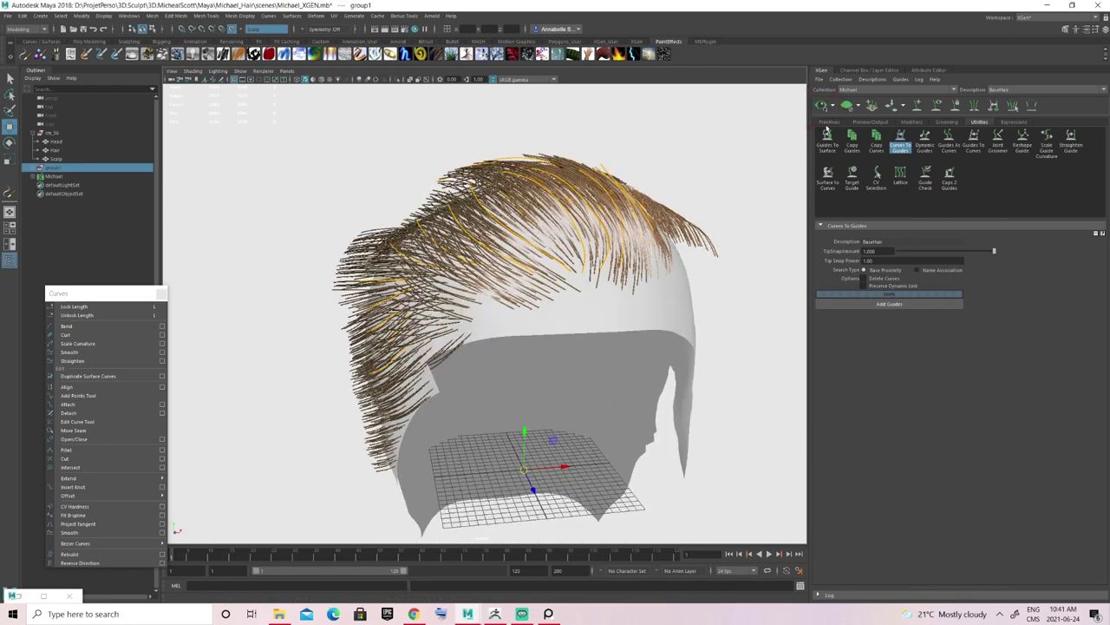
alt+drag(646, 243, 515, 363)
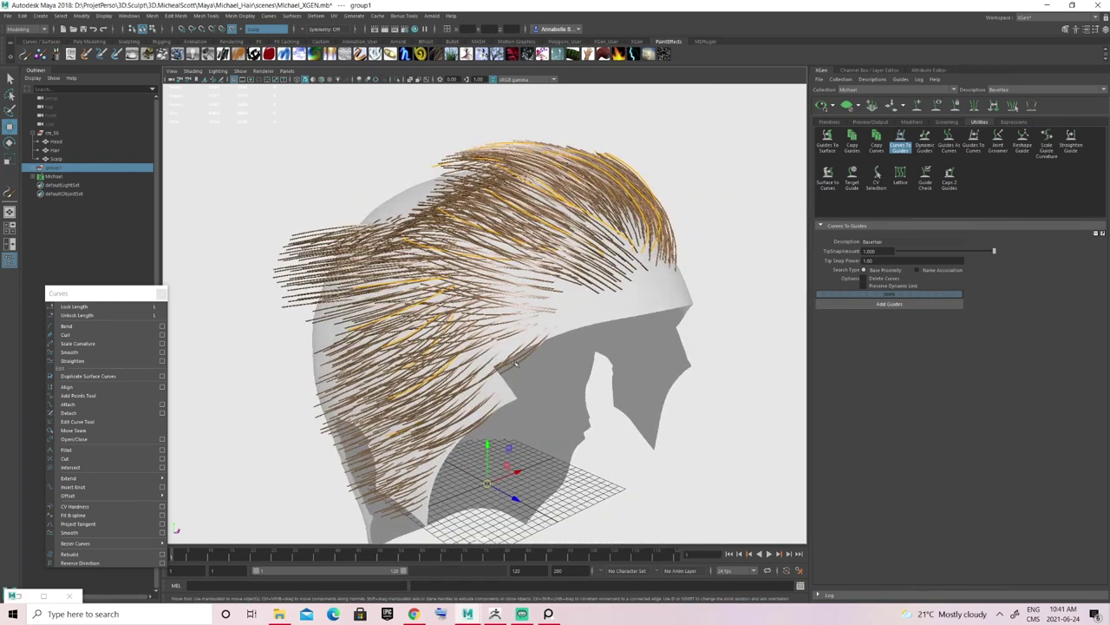
alt+drag(573, 291, 508, 290)
alt+drag(498, 183, 460, 276)
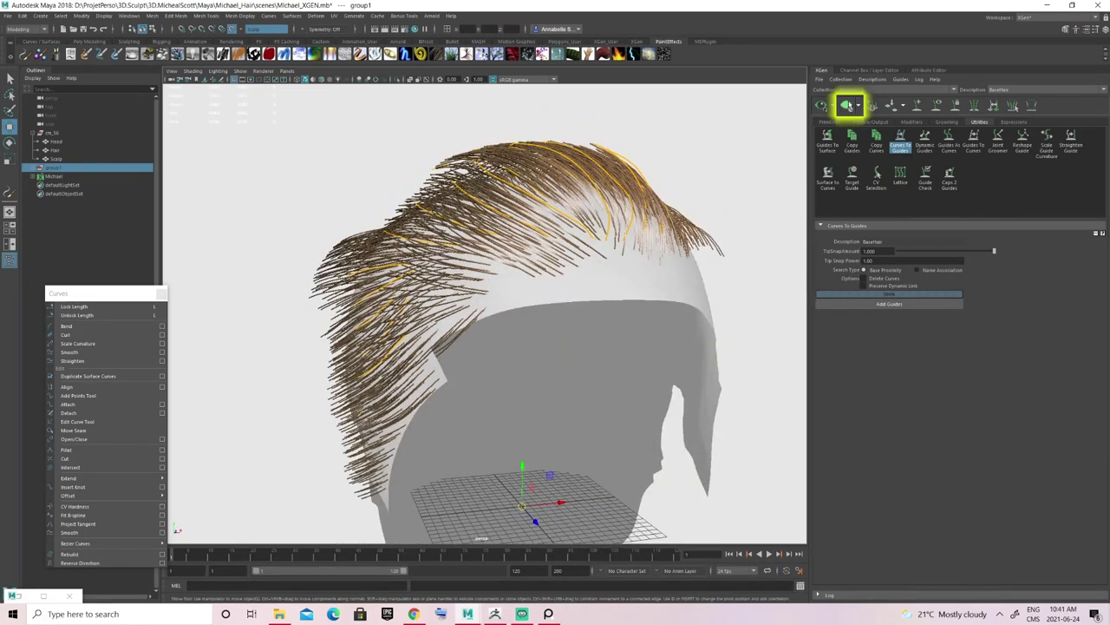
click(849, 106)
alt+drag(635, 208, 794, 139)
Create a density mask map named mask for BaseHair with resolution 5.0 and a black start colour.
click(830, 122)
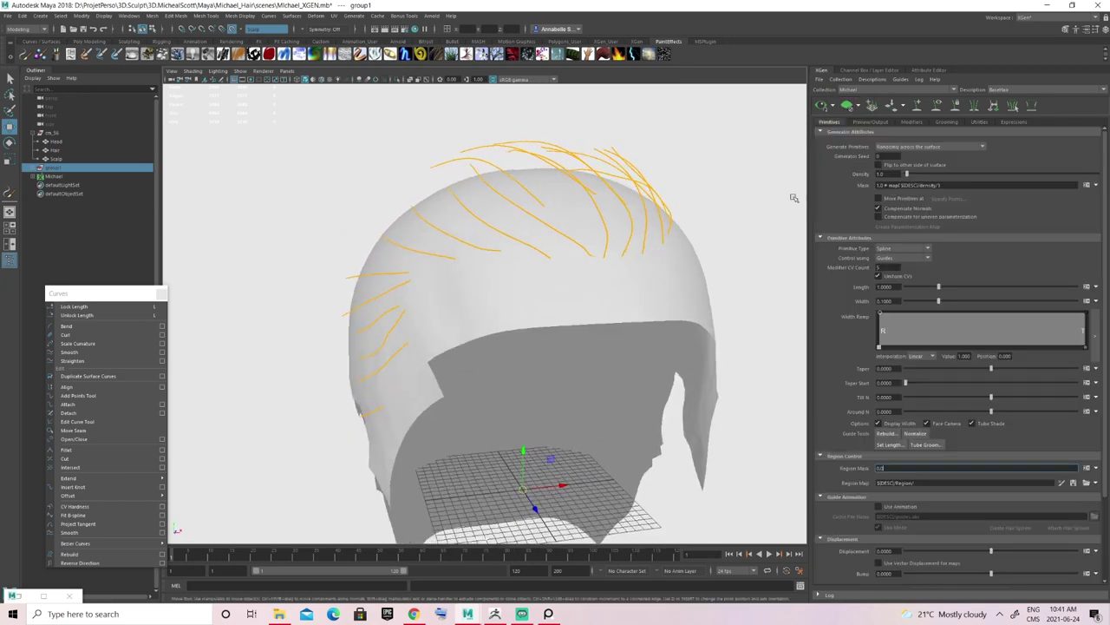
alt+drag(585, 246, 677, 260)
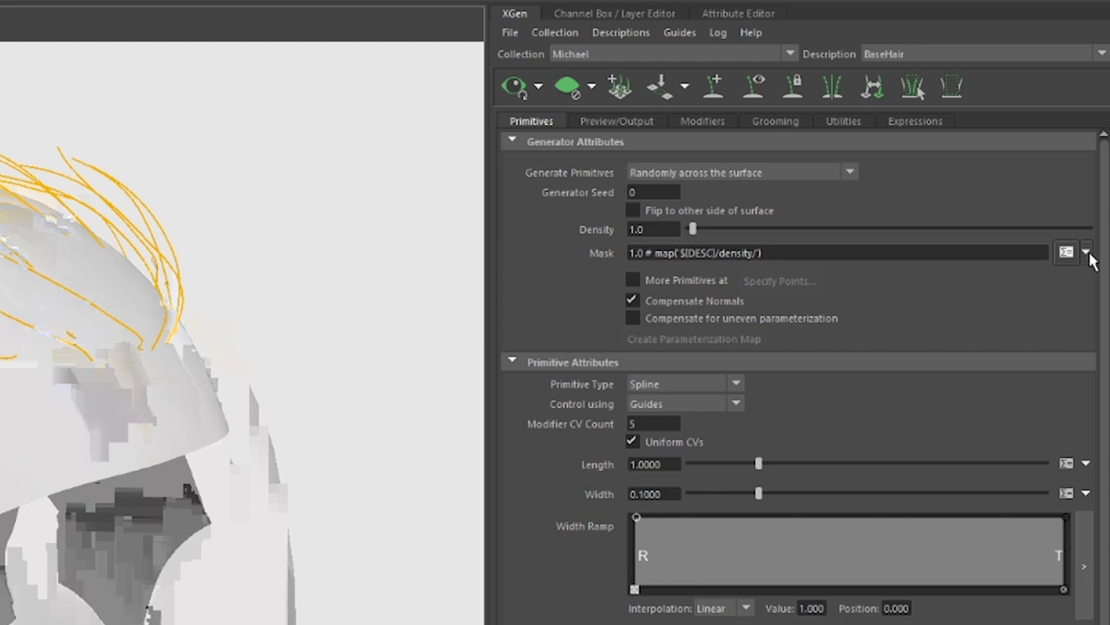
click(1086, 253)
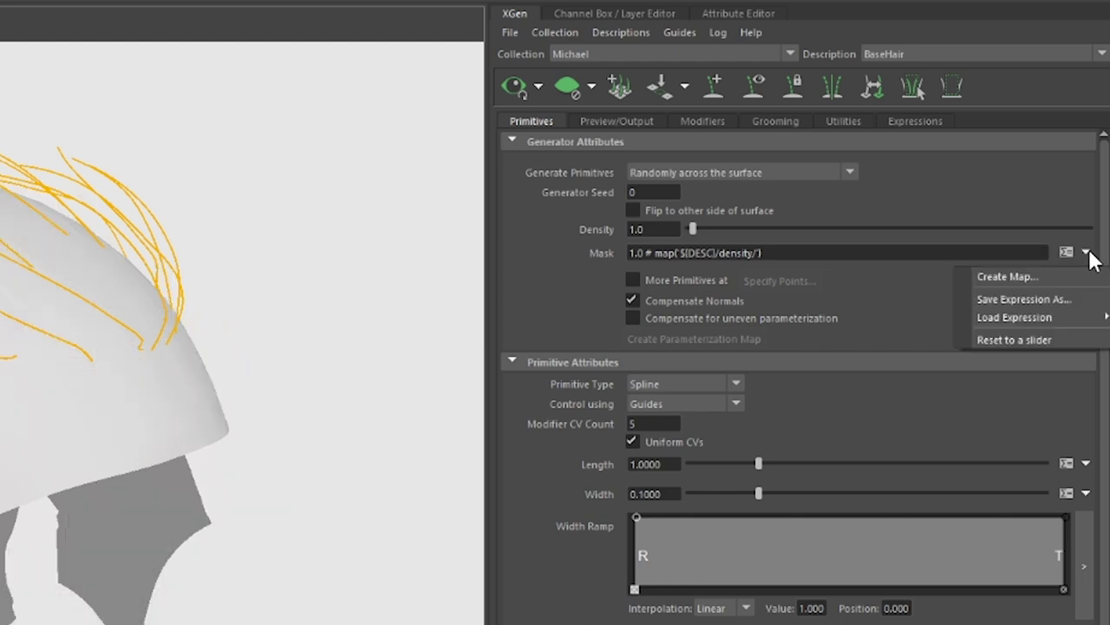
click(993, 276)
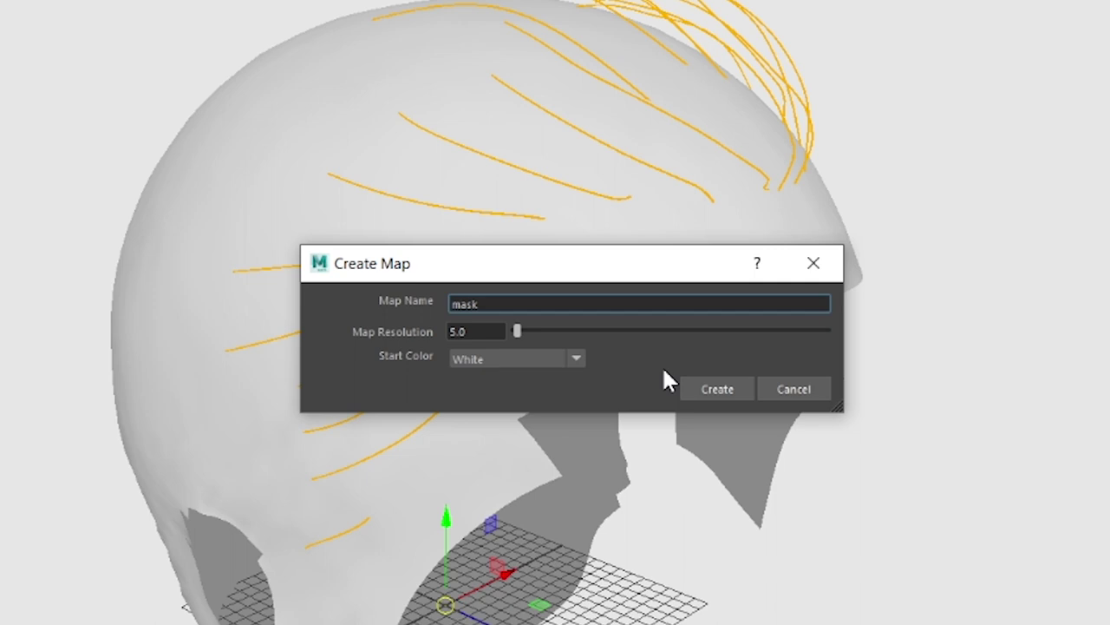
click(474, 366)
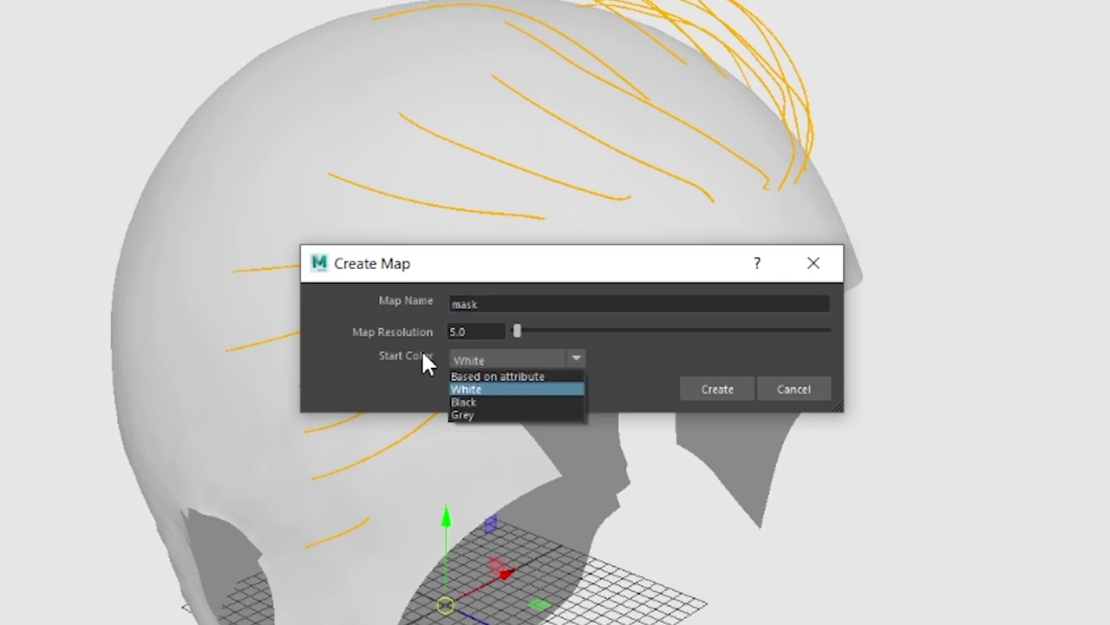
click(478, 402)
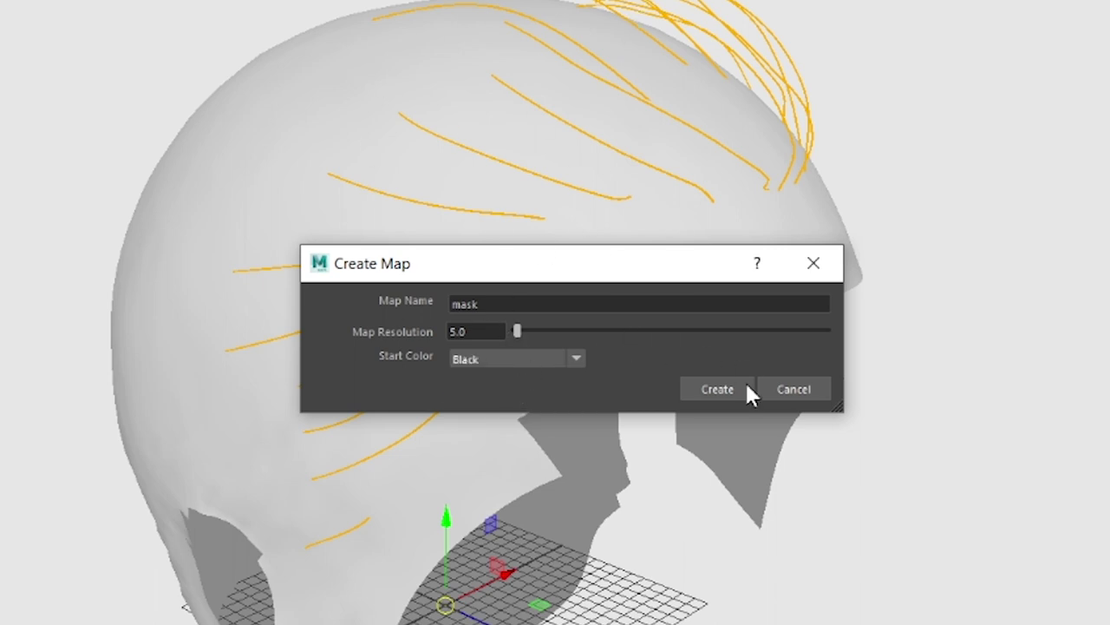
click(717, 388)
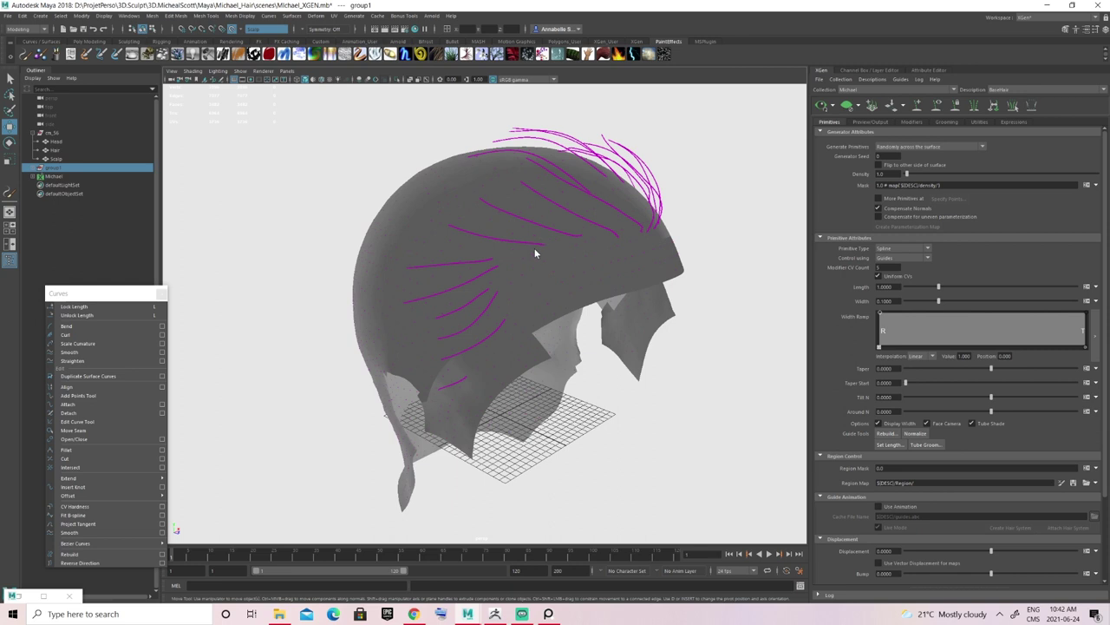
Open the 3D Paint Tool settings for the scalp mask and set the brush colour to white.
mouse_move(497, 235)
alt+mouse_down()
mouse_move(598, 232)
mouse_move(424, 235)
mouse_move(459, 234)
alt+mouse_up()
alt+middle_drag(577, 250, 543, 245)
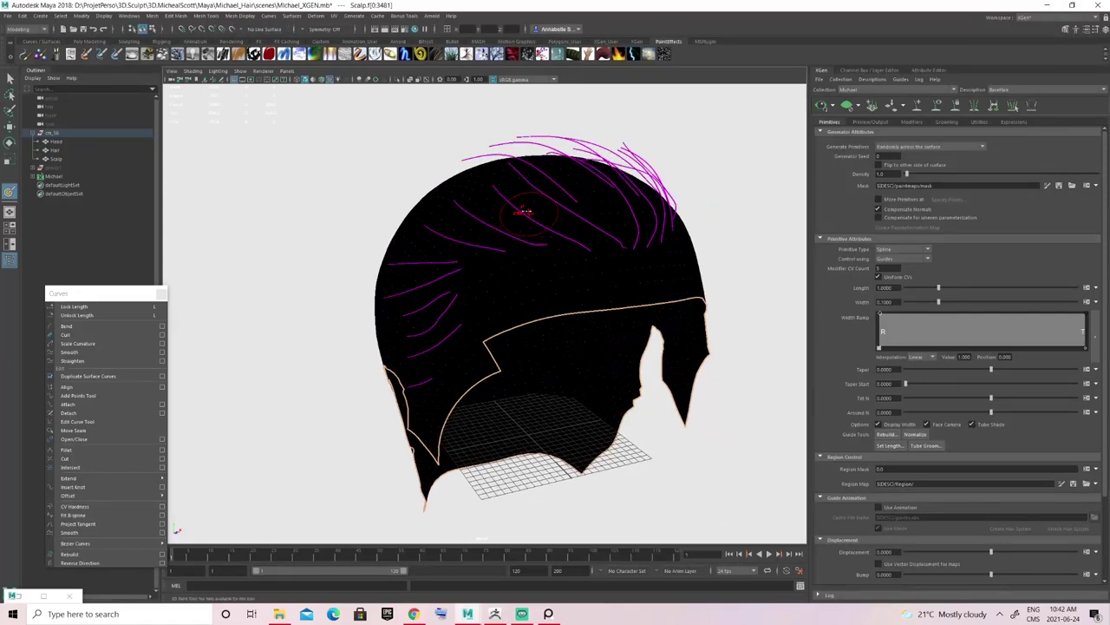
mouse_move(510, 186)
alt+mouse_down()
mouse_move(524, 209)
mouse_move(509, 188)
alt+mouse_up()
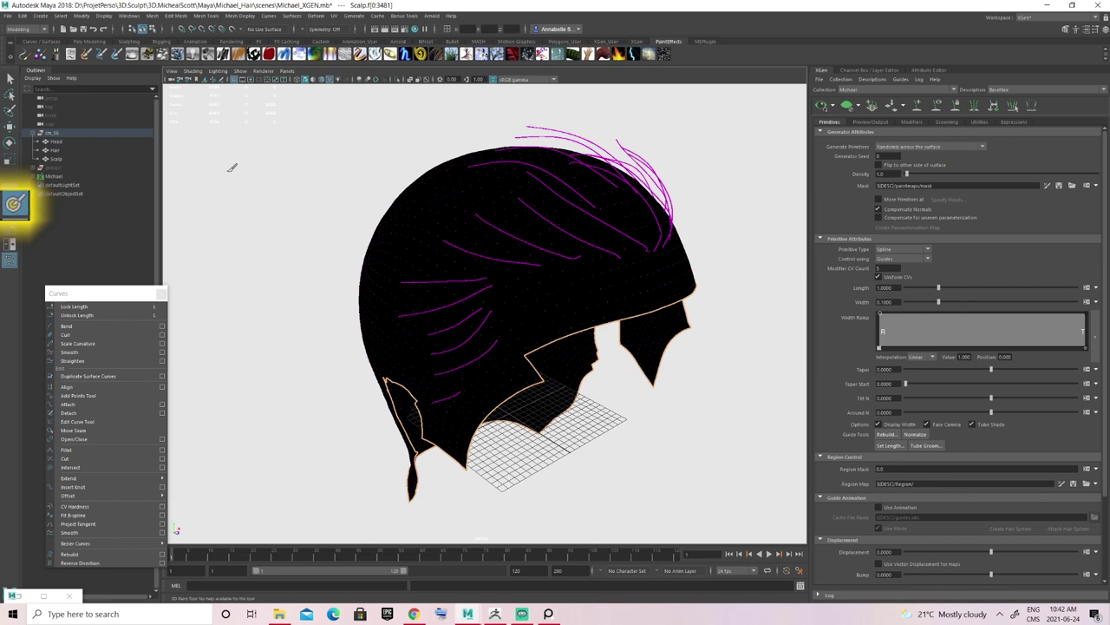
double_click(8, 193)
drag(67, 129, 117, 84)
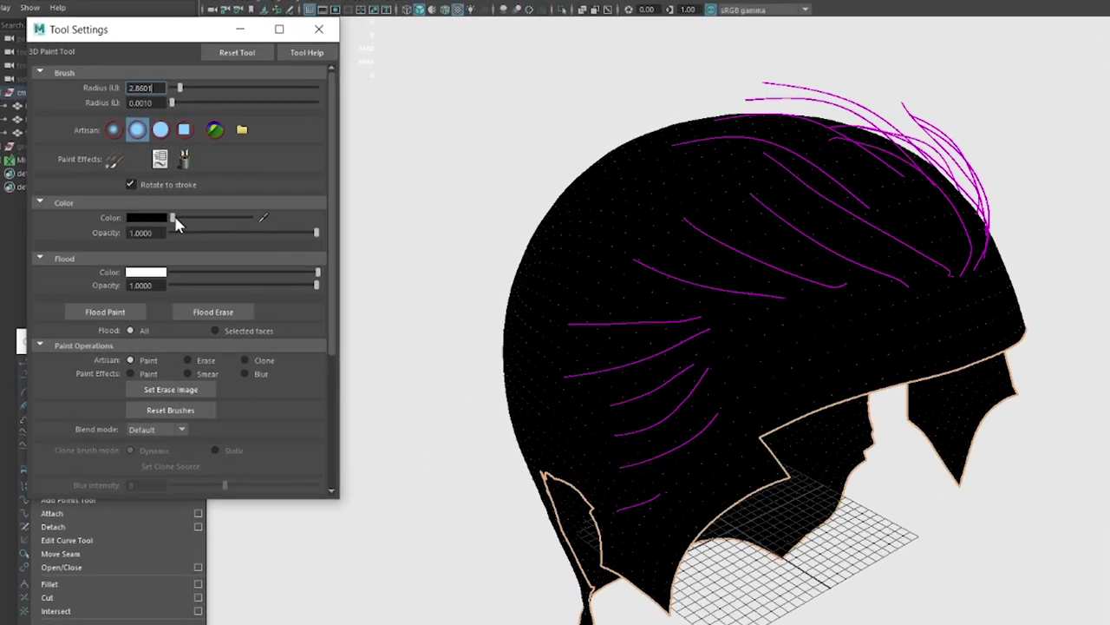
drag(175, 219, 258, 220)
Paint the crown of the scalp white in the mask and choose the softest Artisan brush profile.
mouse_move(538, 243)
alt+mouse_down()
mouse_move(624, 217)
mouse_move(751, 153)
mouse_move(607, 191)
mouse_move(739, 137)
mouse_move(783, 168)
mouse_move(815, 171)
alt+mouse_up()
alt+drag(425, 195, 495, 191)
mouse_move(399, 186)
mouse_down()
mouse_move(436, 213)
mouse_move(365, 261)
mouse_up()
mouse_move(321, 261)
alt+mouse_down()
mouse_move(391, 246)
mouse_move(534, 314)
alt+mouse_up()
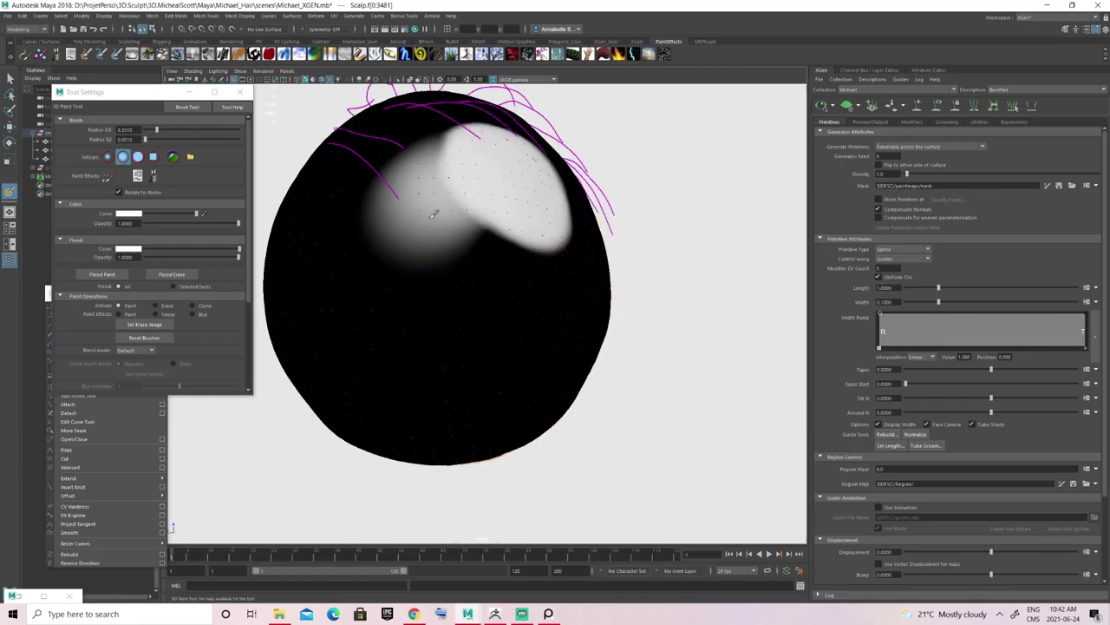
click(108, 159)
alt+drag(473, 290, 497, 280)
alt+drag(560, 260, 488, 229)
Show the block-hair display layer as a wireframe template over the scalp for reference.
click(869, 70)
click(888, 350)
click(907, 350)
Paint the hair-covered areas on the scalp's top, sides and back white, following the block-hair wireframe.
alt+drag(593, 213, 425, 295)
drag(542, 299, 486, 390)
mouse_move(555, 304)
alt+mouse_down()
mouse_move(433, 292)
mouse_move(590, 277)
mouse_move(624, 260)
alt+mouse_up()
alt+middle_drag(538, 320, 518, 273)
drag(518, 272, 475, 287)
mouse_move(495, 329)
alt+mouse_down()
mouse_move(599, 291)
mouse_move(555, 266)
mouse_move(572, 265)
alt+mouse_up()
alt+drag(550, 188, 513, 268)
mouse_move(599, 216)
alt+mouse_down()
mouse_move(538, 196)
mouse_move(451, 225)
alt+mouse_up()
alt+drag(413, 378, 478, 251)
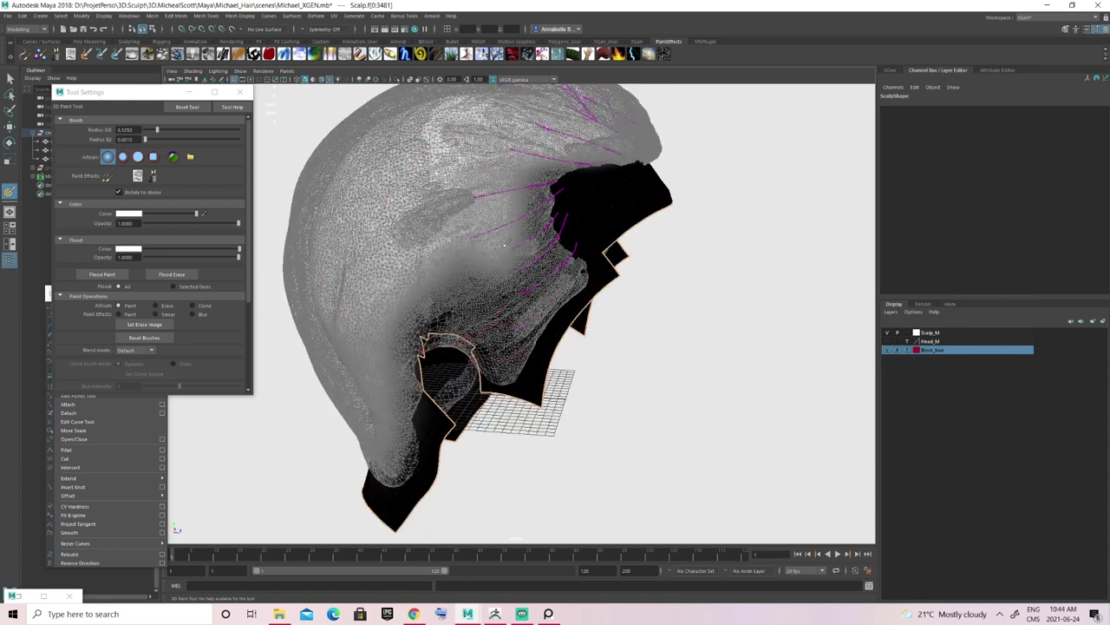
alt+drag(491, 289, 837, 128)
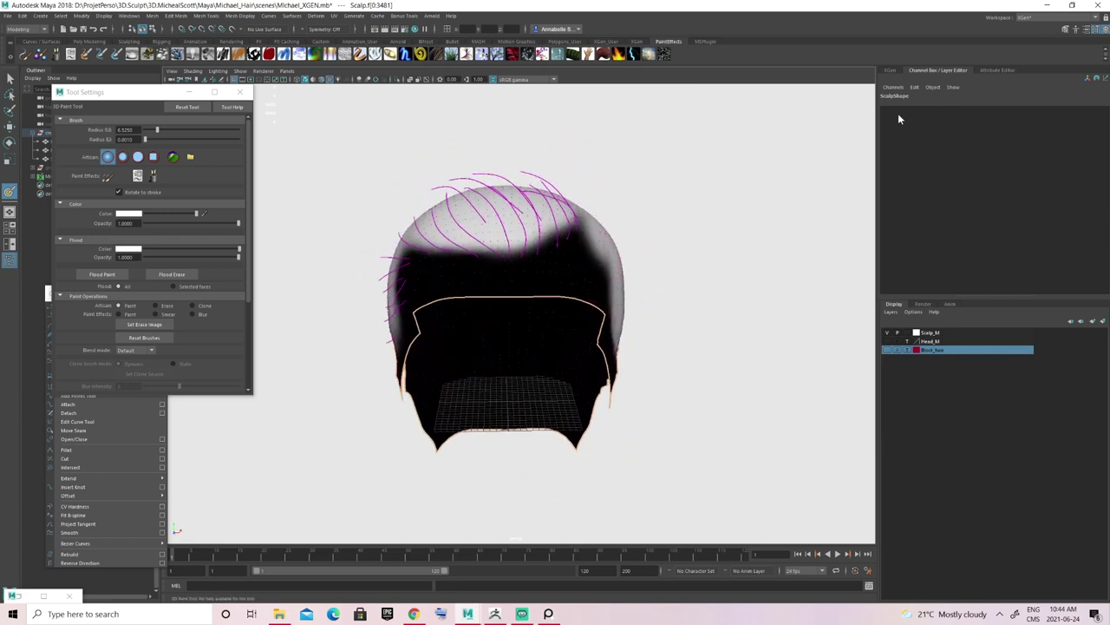
Bring back the XGen settings, save the painted mask map and inspect the masked hair from several sides.
double_click(893, 69)
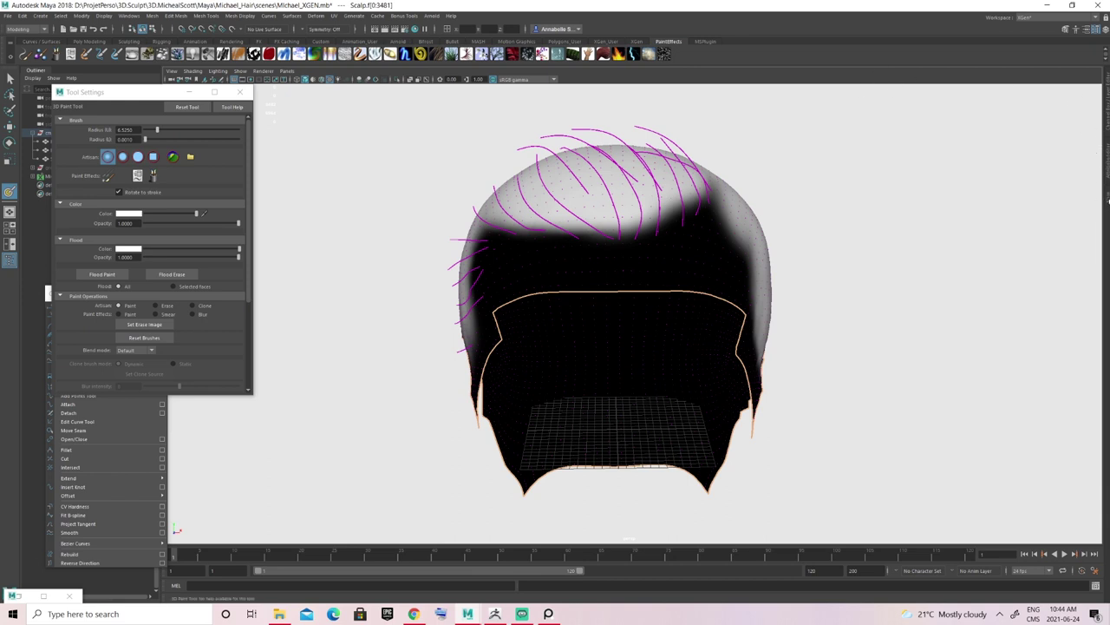
click(1108, 201)
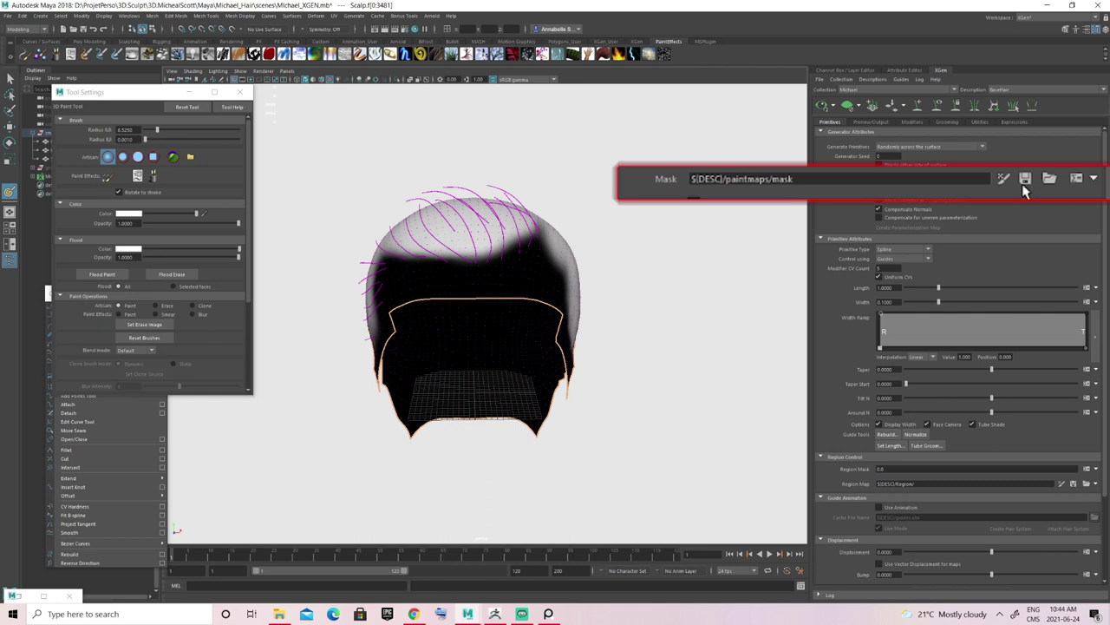
click(1026, 182)
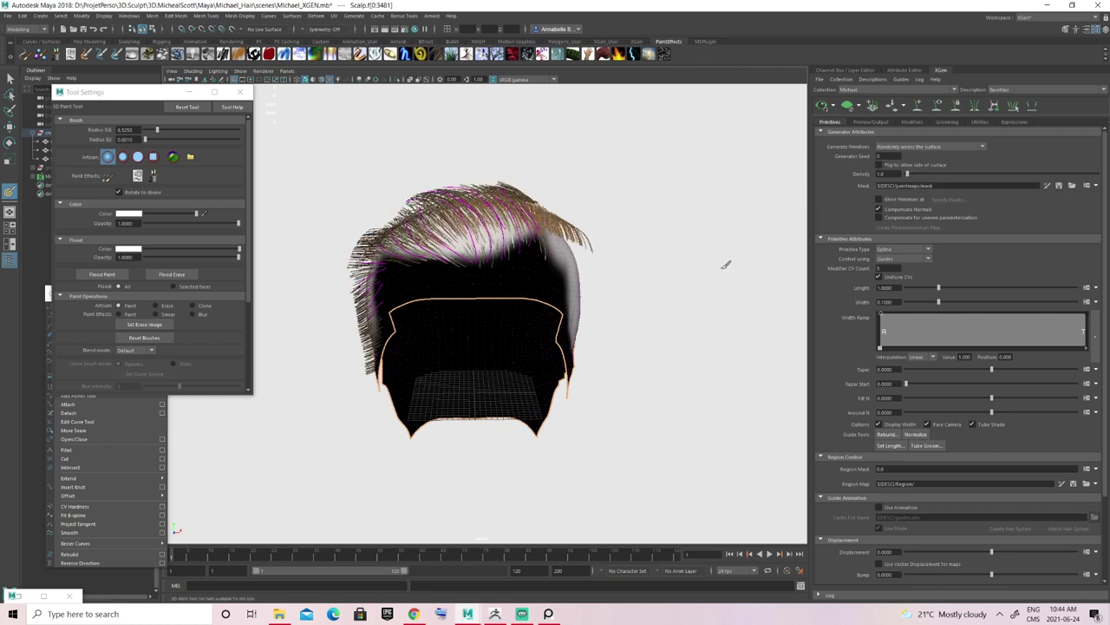
alt+drag(456, 251, 521, 253)
scroll(520, 253, up, 3)
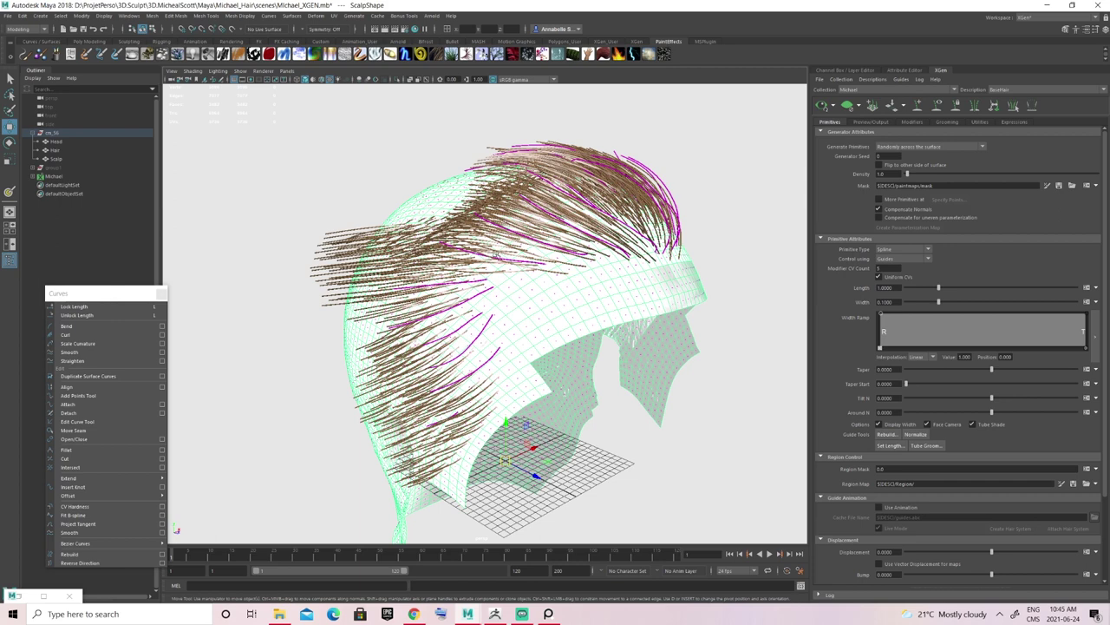
alt+drag(497, 256, 527, 213)
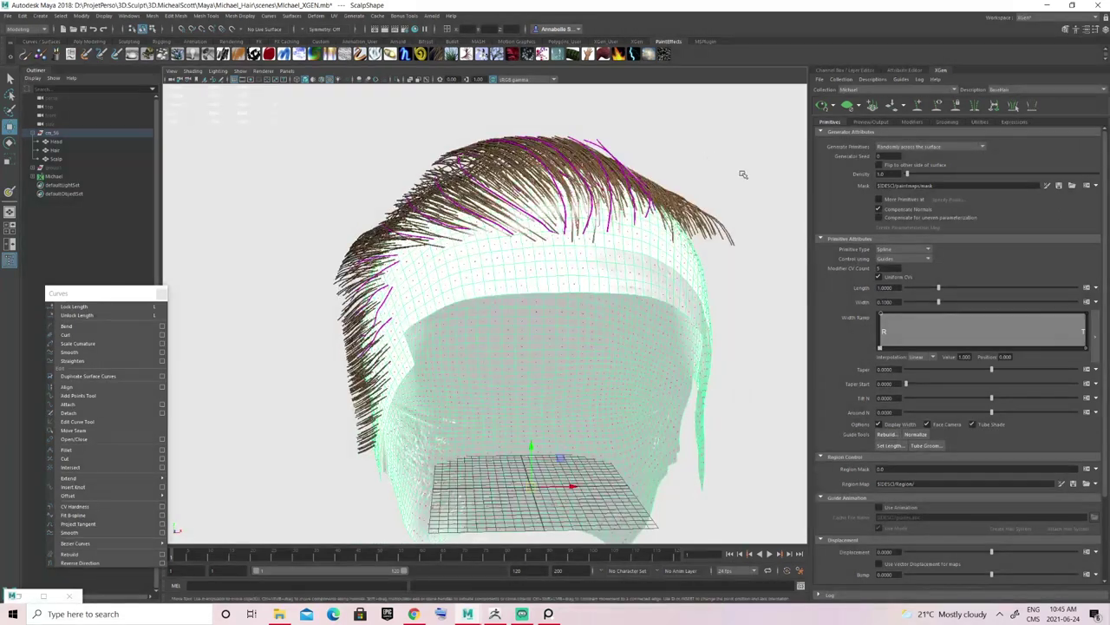
Add a Clumping modifier to the BaseHair description.
click(915, 123)
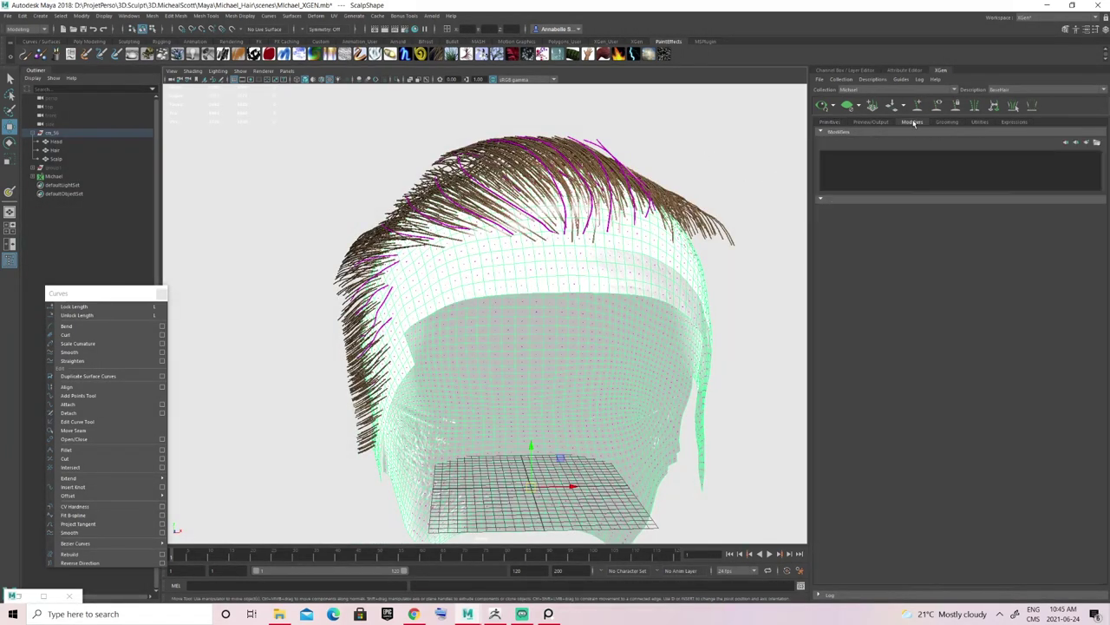
alt+drag(478, 241, 550, 279)
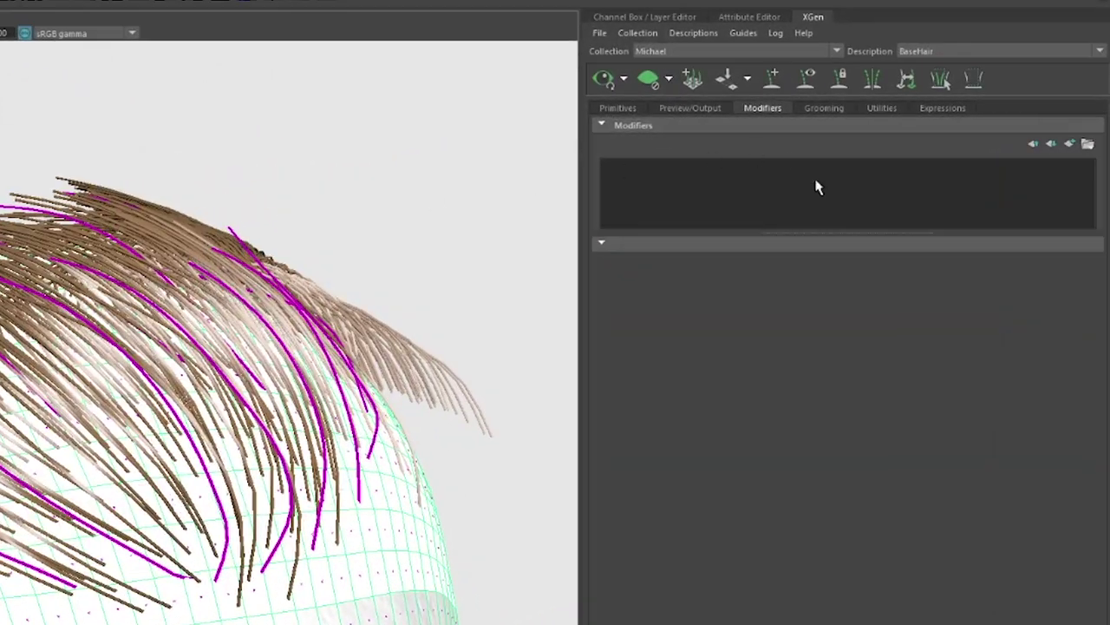
click(1068, 144)
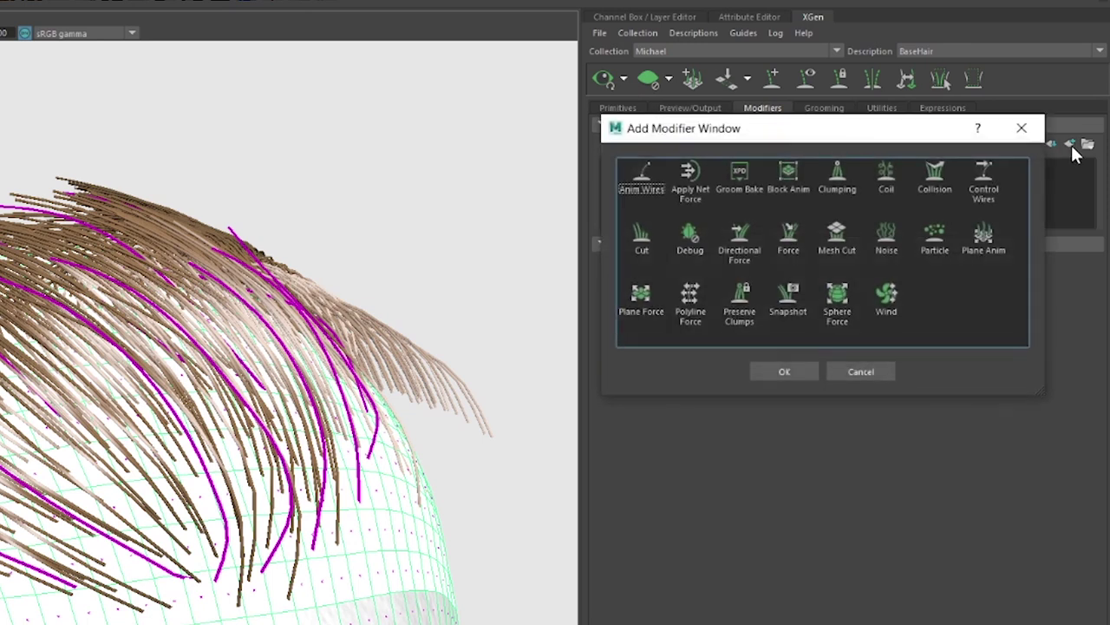
click(837, 183)
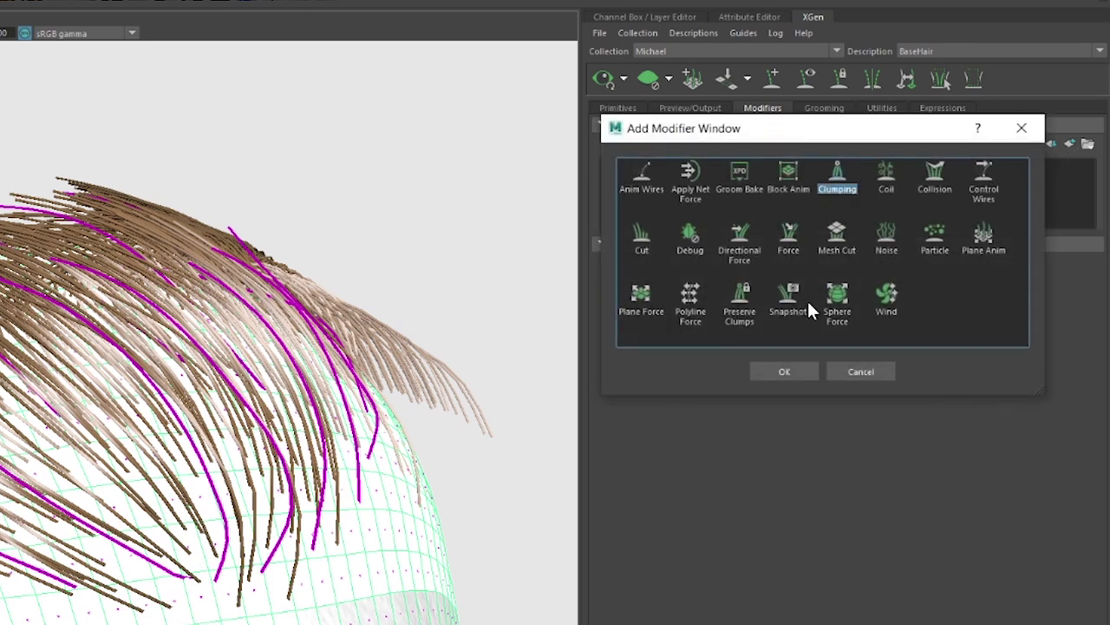
click(783, 372)
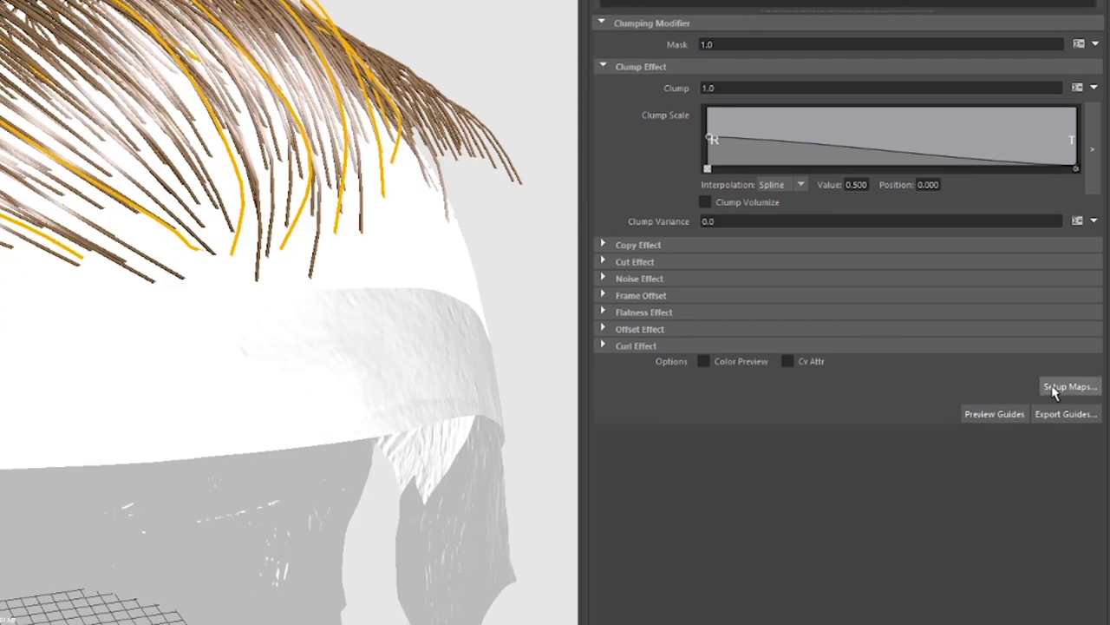
Generate the clump points for the Clumping modifier, save the clumping maps and inspect the clumped hair.
click(1055, 387)
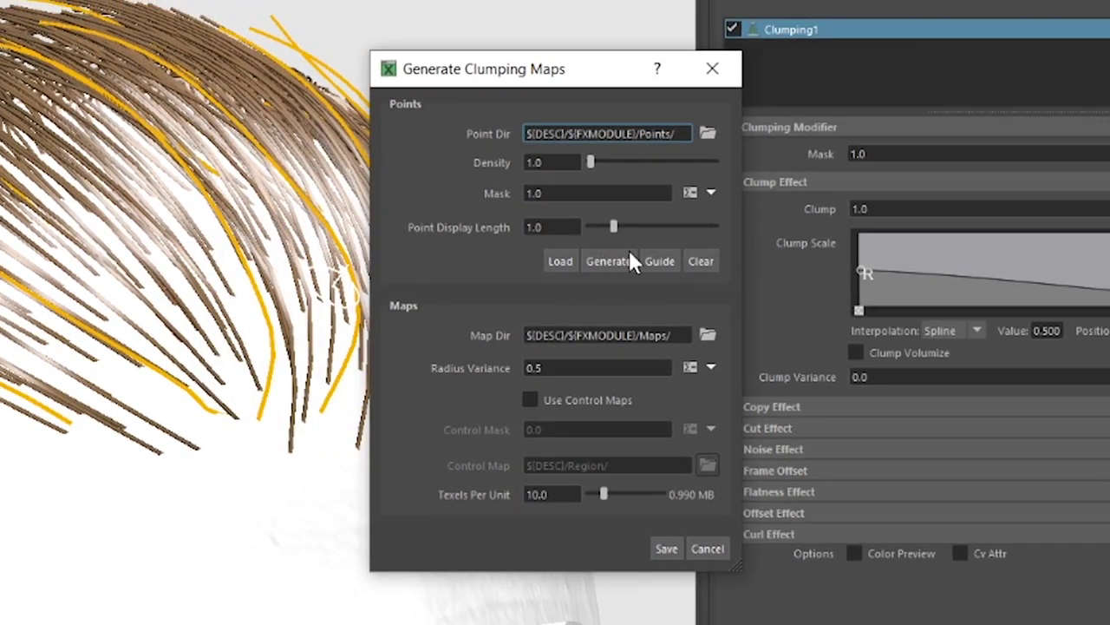
click(612, 260)
click(665, 548)
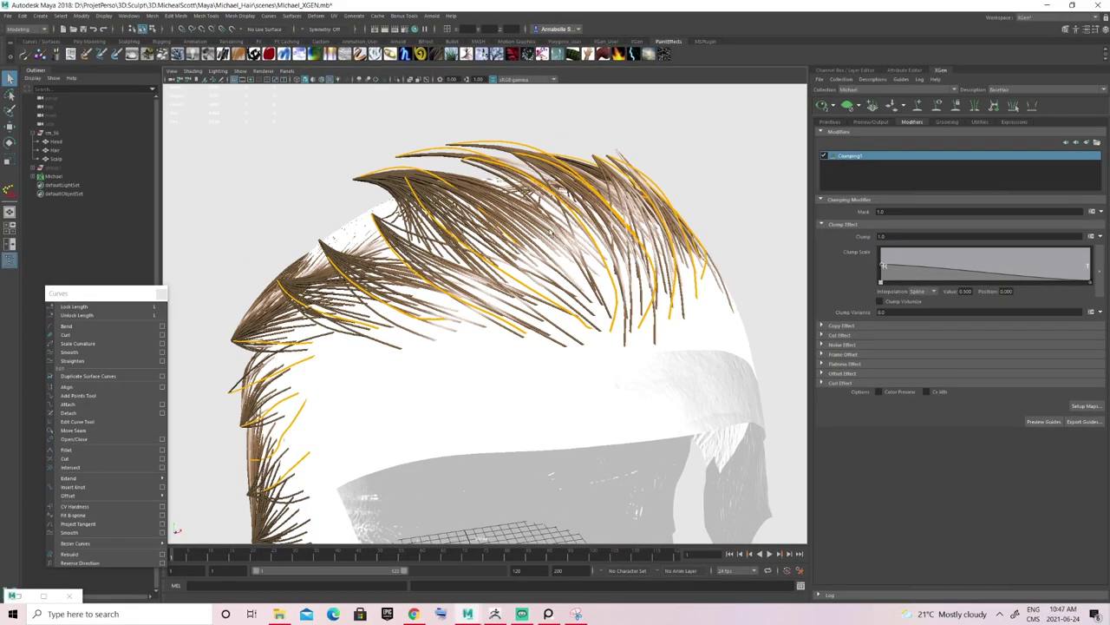
alt+drag(550, 232, 488, 181)
scroll(483, 192, down, 3)
alt+drag(499, 234, 580, 220)
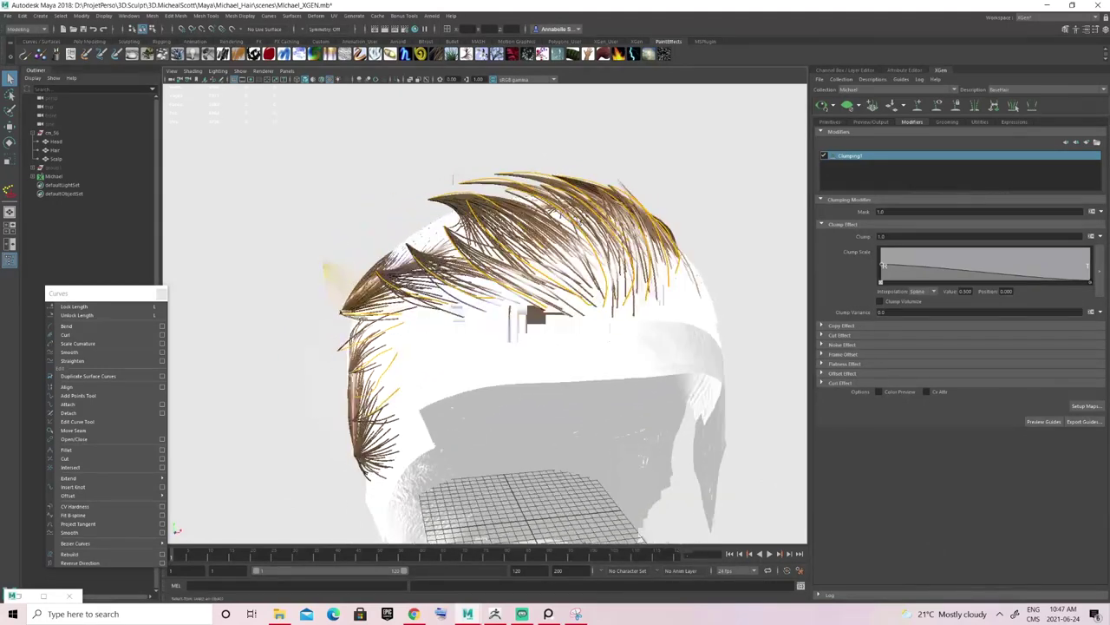
alt+middle_drag(580, 220, 598, 236)
scroll(742, 182, up, 2)
Raise the BaseHair density to about 5.45 and hide the guides to check the fuller hair.
click(831, 121)
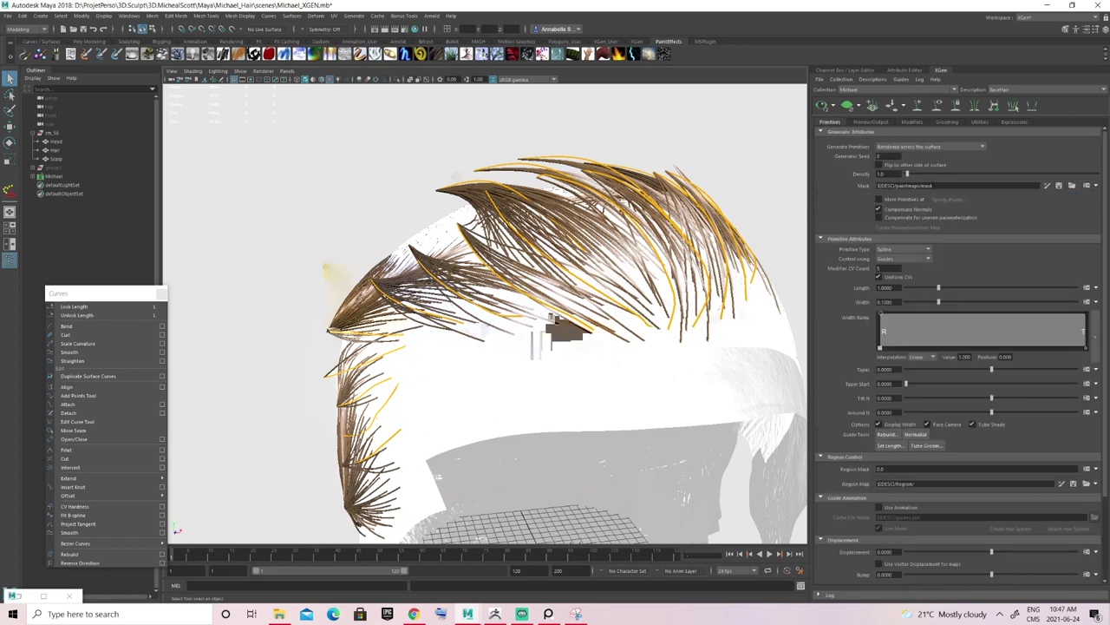
drag(908, 174, 916, 171)
click(936, 106)
alt+drag(614, 206, 721, 185)
scroll(610, 247, down, 2)
scroll(610, 247, up, 1)
scroll(645, 339, up, 1)
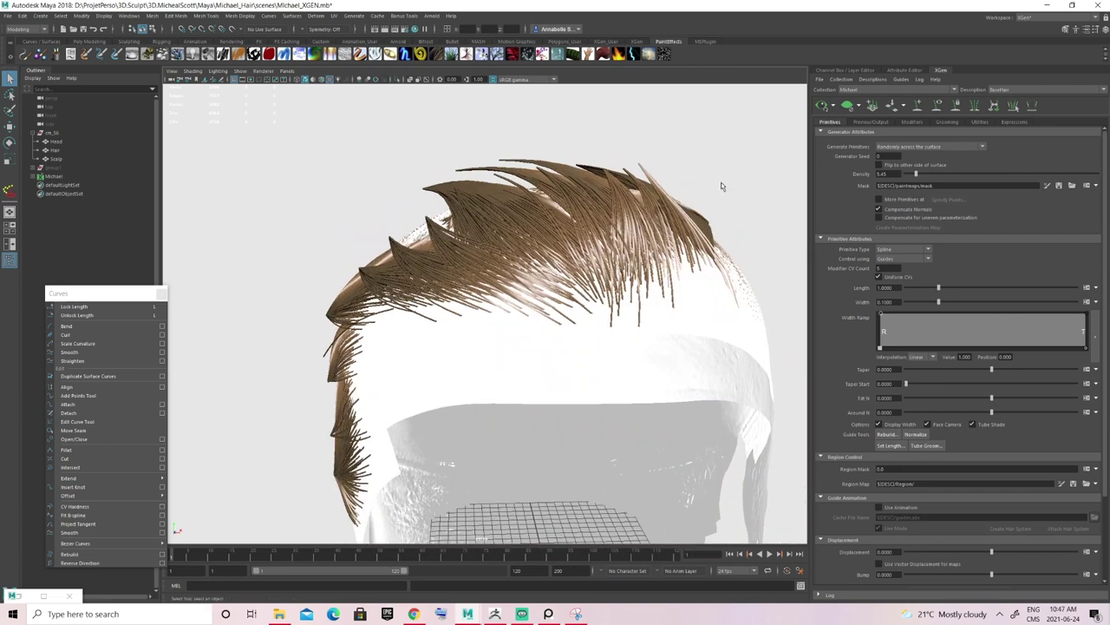
Show the guides again and reshape the Clump Scale ramp with a tip point at value 0.105, position 0.917.
click(912, 123)
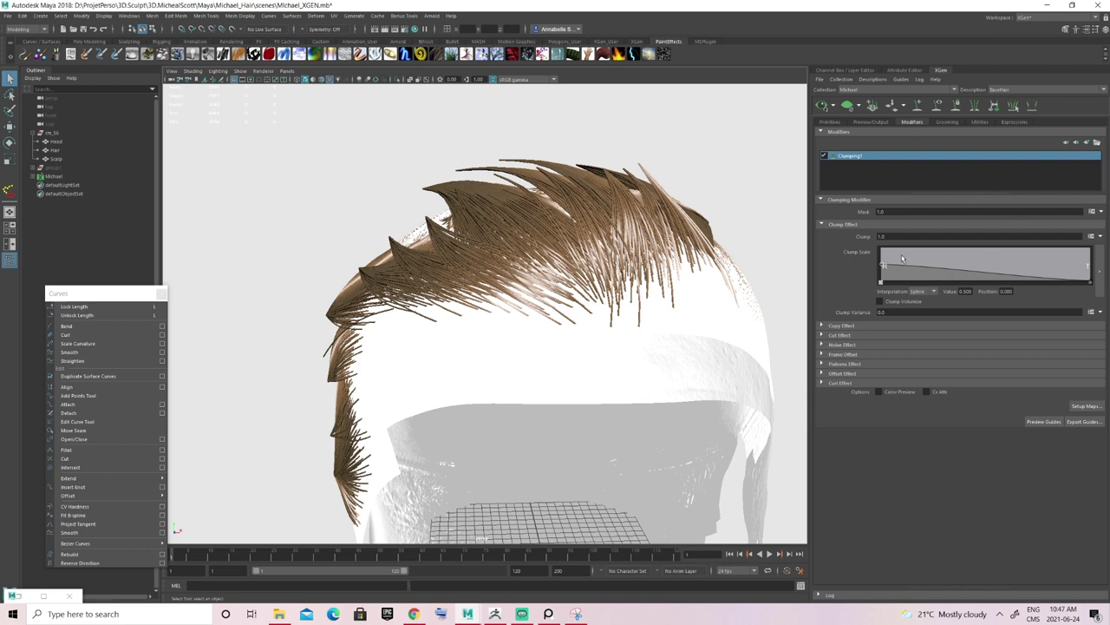
drag(807, 254, 751, 255)
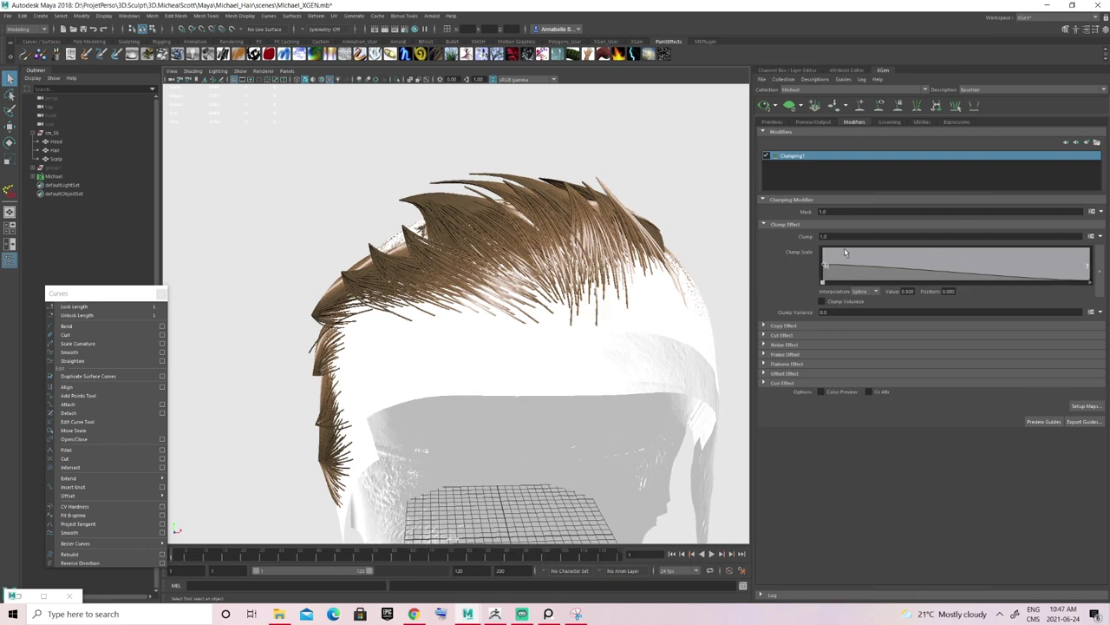
click(1098, 271)
drag(577, 256, 912, 193)
drag(1021, 289, 1062, 447)
click(879, 105)
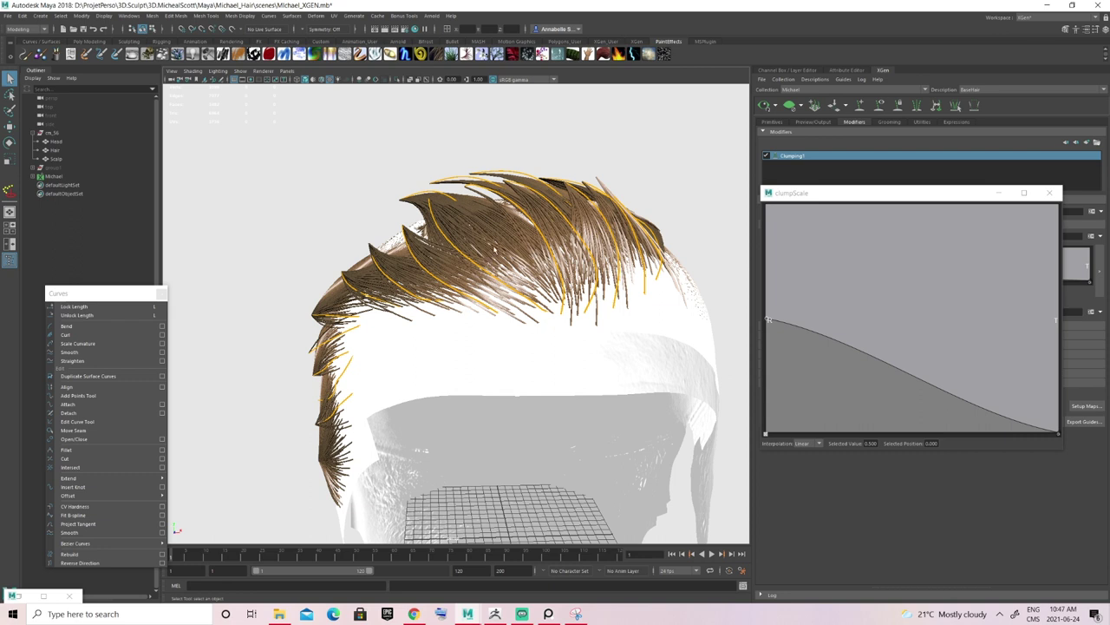
scroll(593, 286, up, 5)
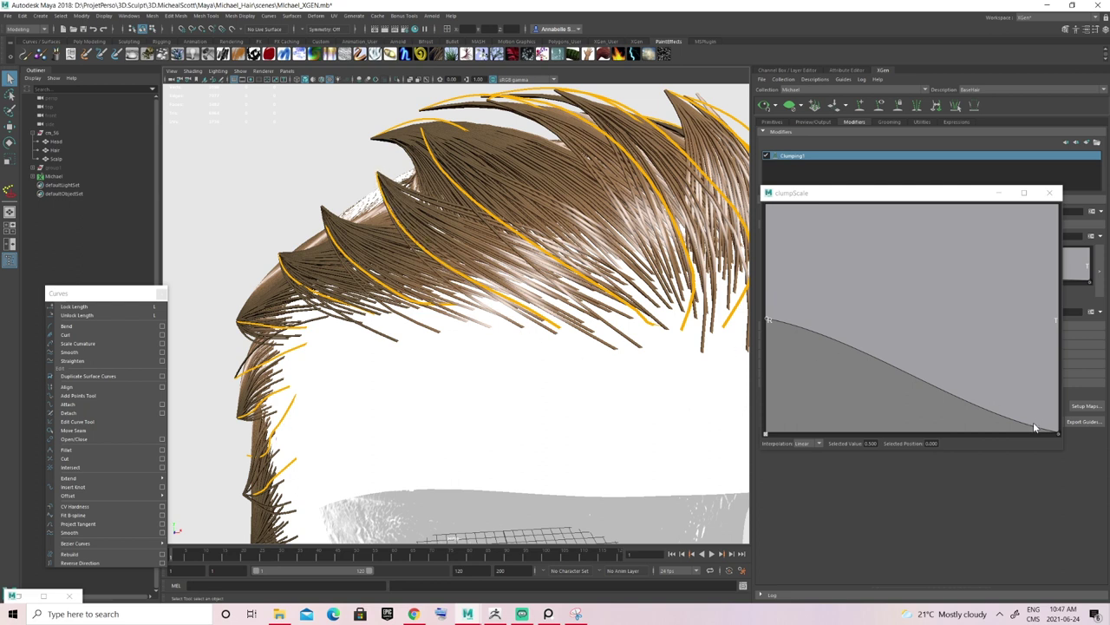
drag(1057, 431, 1032, 401)
click(1060, 435)
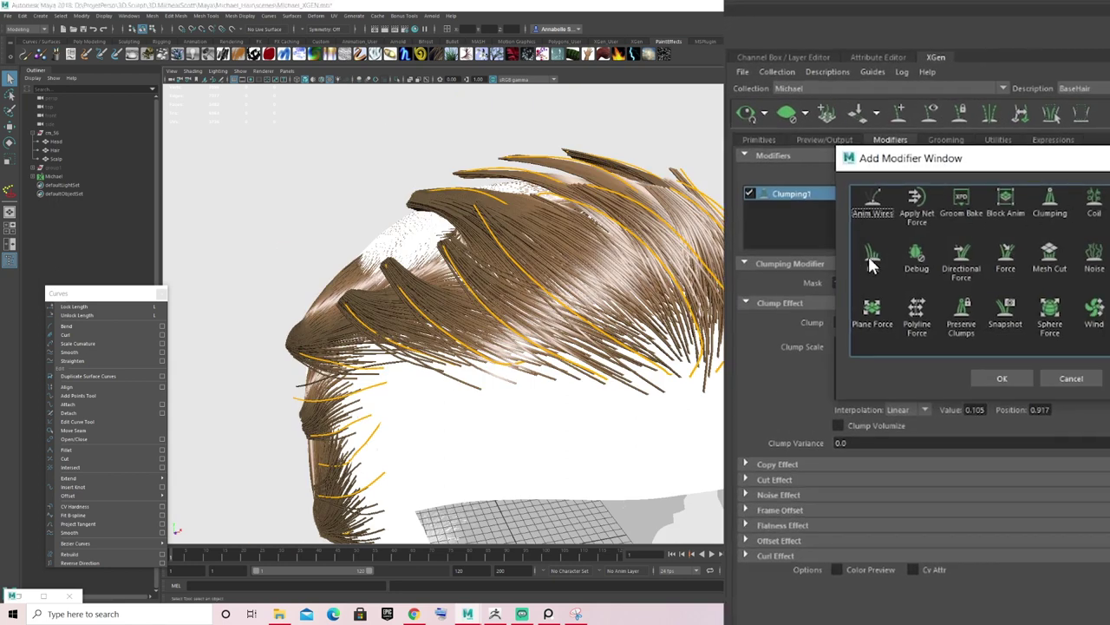
Add a Cut modifier to BaseHair and set its Amount to rand(0.0,5).
click(871, 261)
click(1001, 379)
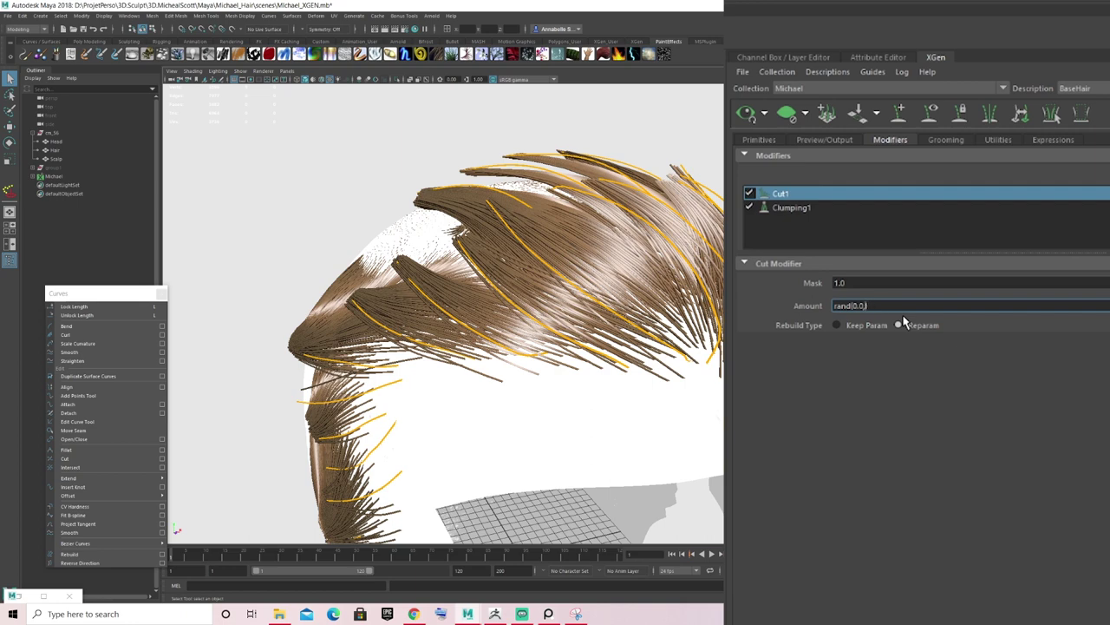
text())
key(Return)
alt+drag(659, 404, 616, 434)
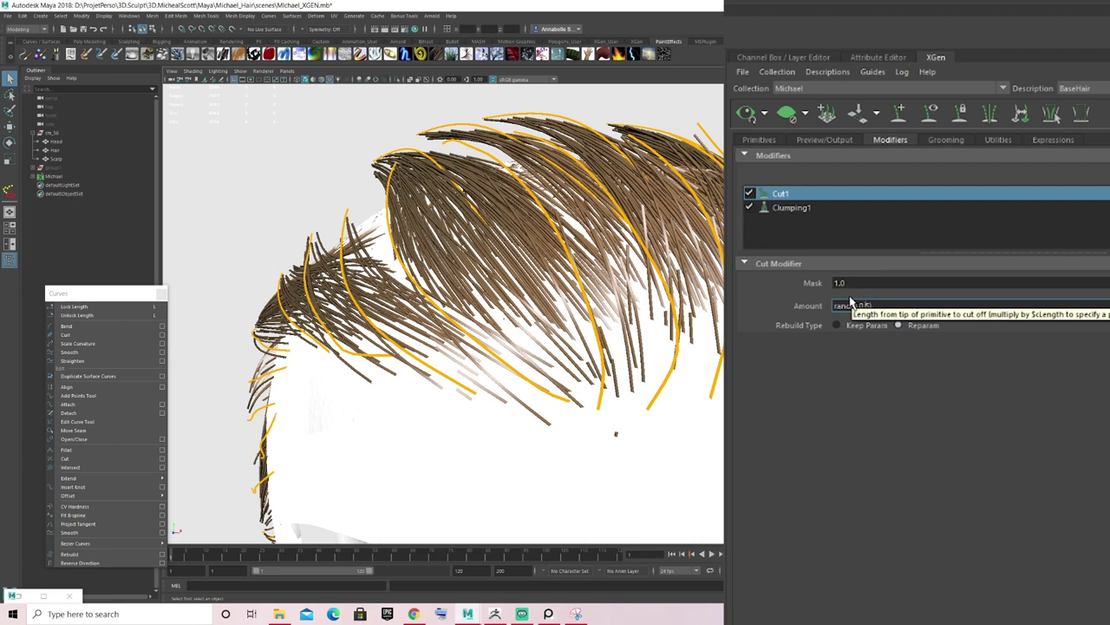
key(Return)
alt+drag(451, 299, 391, 269)
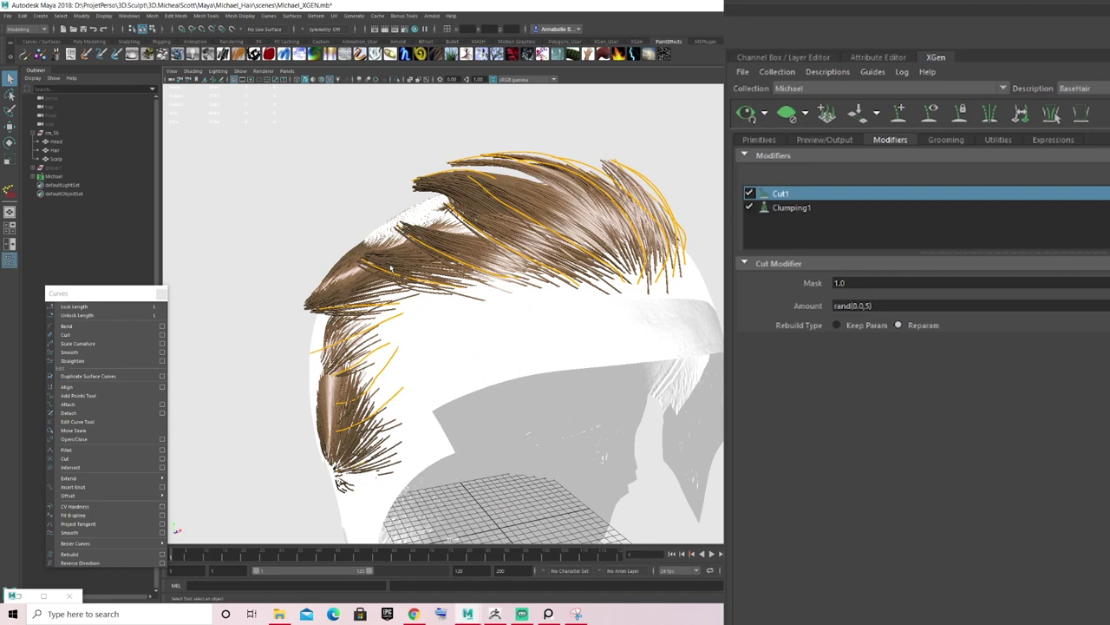
Try other upper limits, including 7, in the Cut modifier's rand Amount expression.
alt+drag(602, 212, 503, 260)
scroll(553, 255, up, 3)
click(864, 305)
text(1)
key(Return)
alt+drag(553, 218, 557, 208)
click(865, 306)
key(Delete)
key(Delete)
text(7)
key(Return)
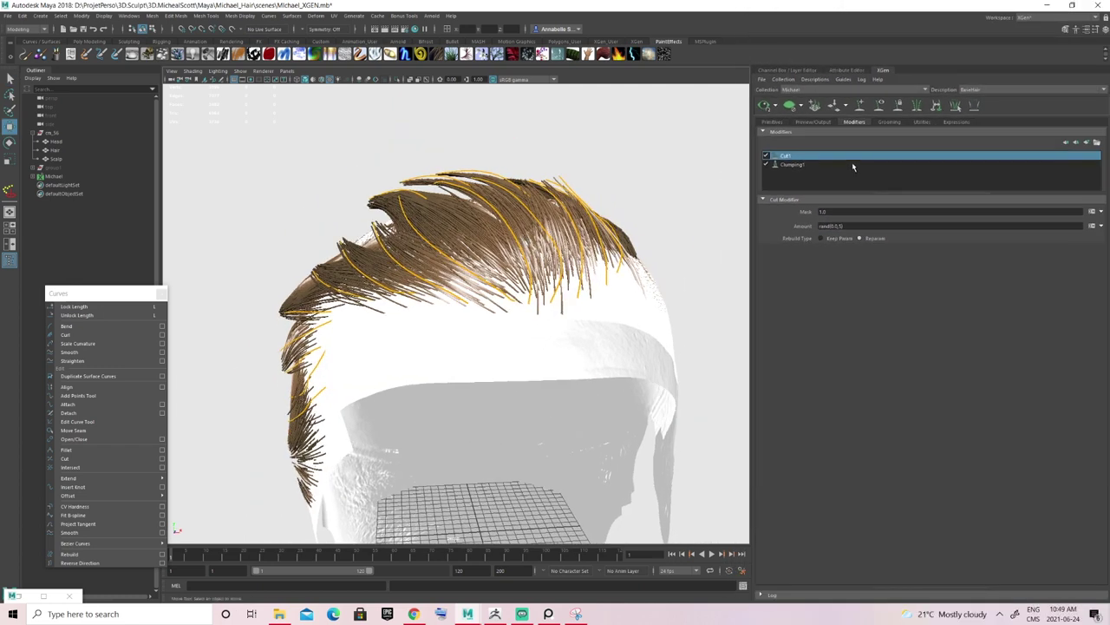
Add a Noise modifier to the BaseHair description.
click(852, 164)
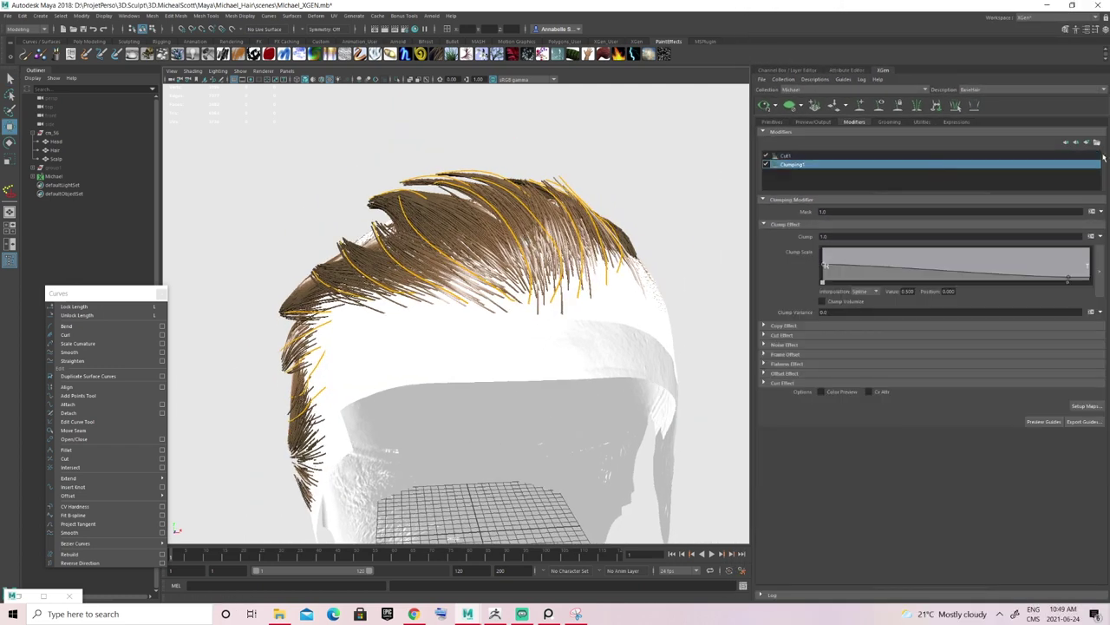
click(1086, 143)
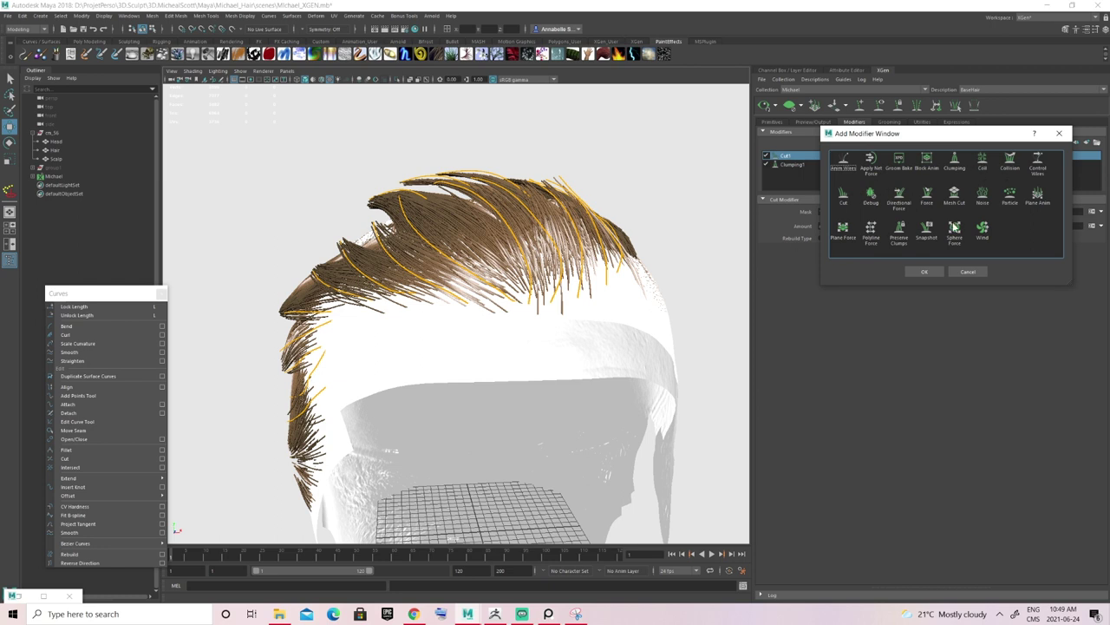
click(984, 203)
click(923, 271)
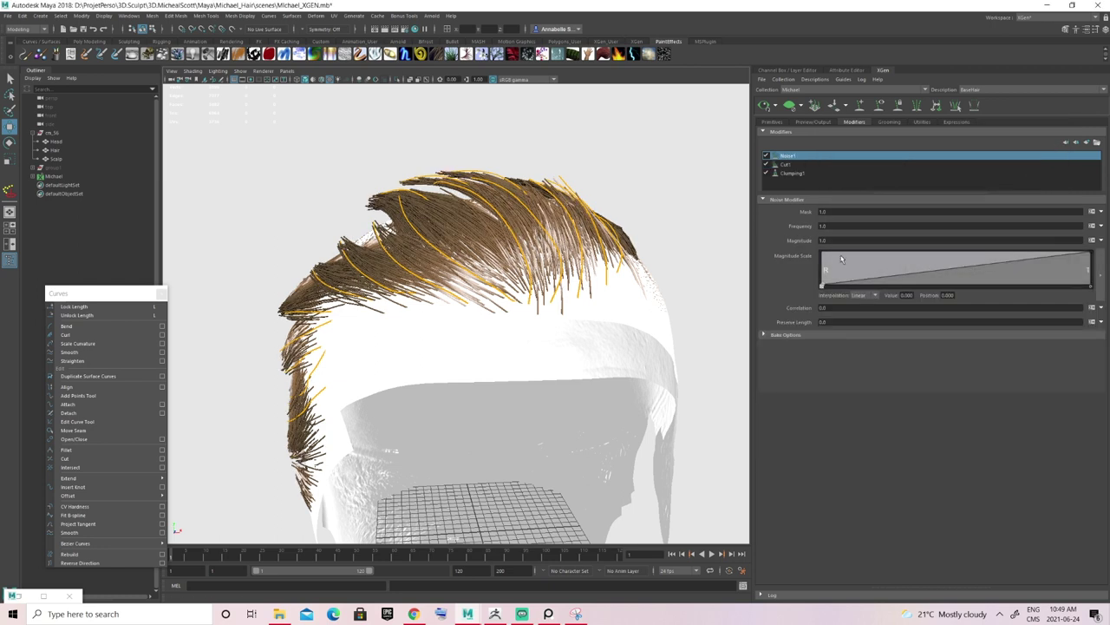
Set the Noise modifier's frequency to 0.5 and its magnitude to 0.5.
scroll(515, 267, up, 5)
scroll(515, 267, down, 2)
alt+drag(515, 268, 523, 257)
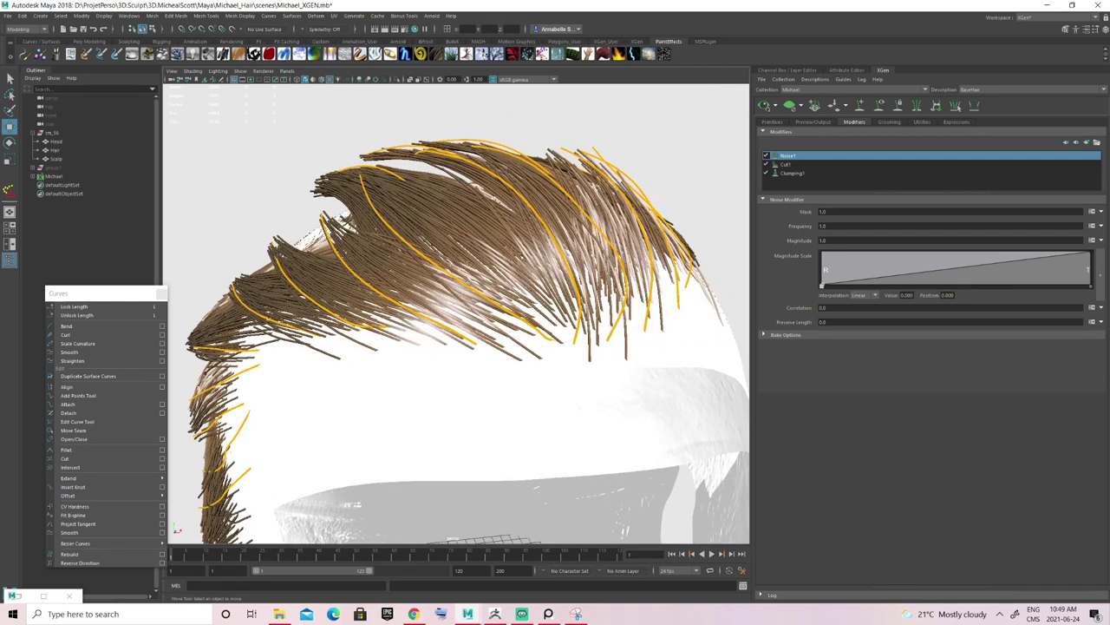
drag(831, 226, 815, 226)
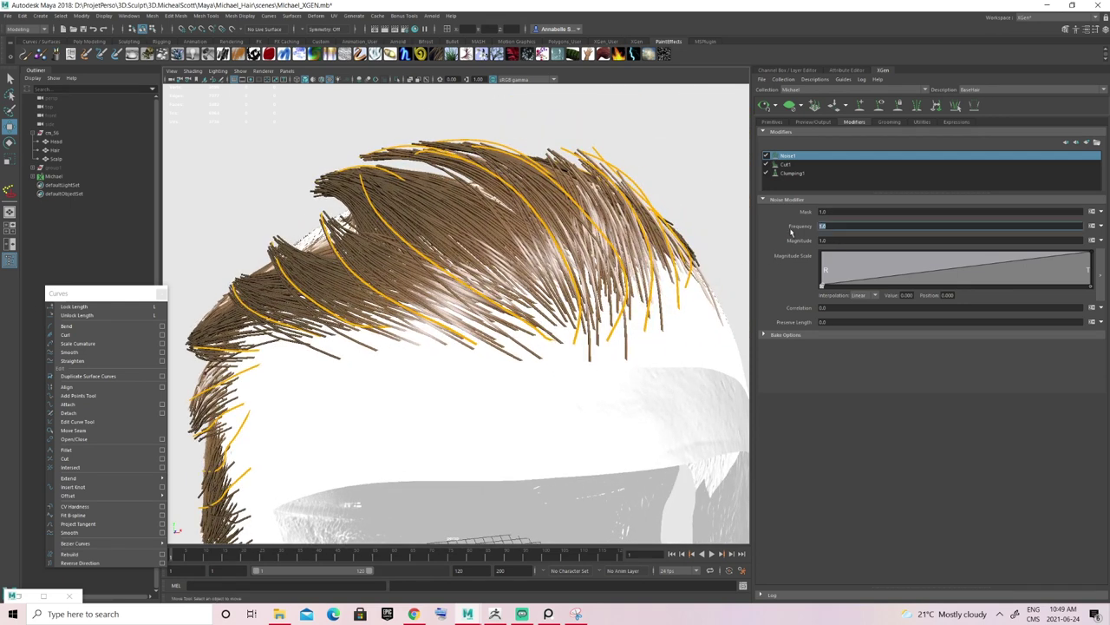
text(0.5)
key(Return)
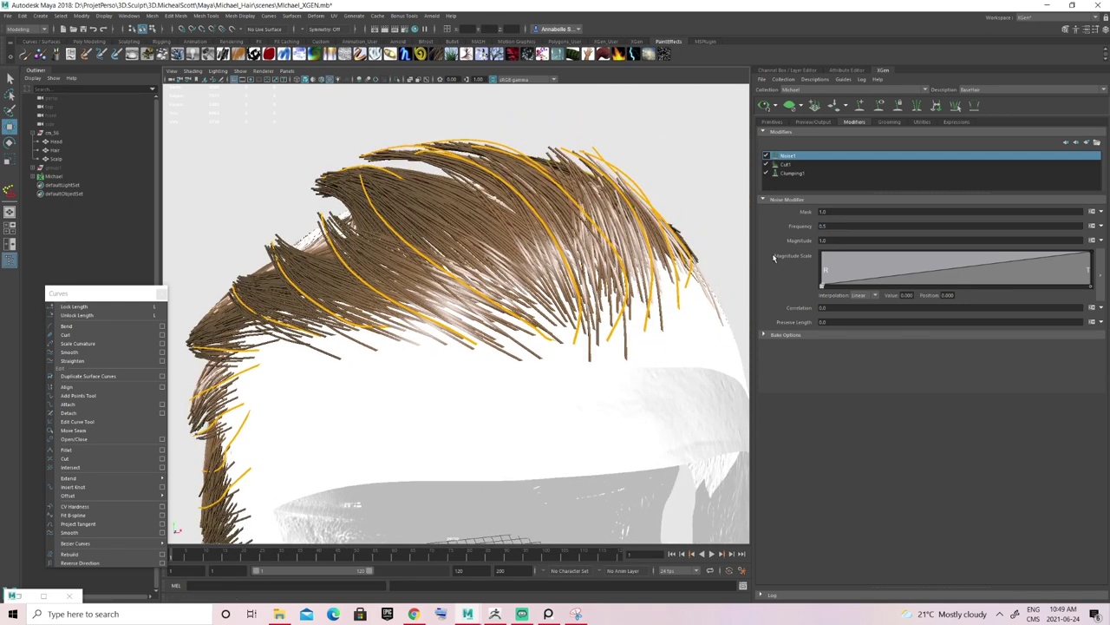
click(844, 240)
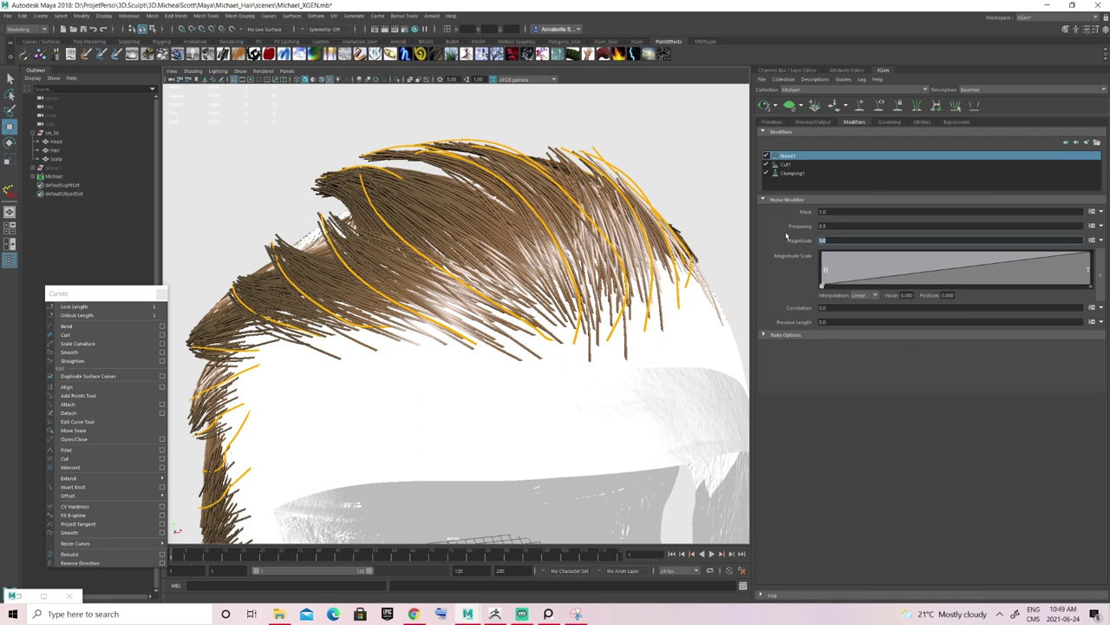
text(0.5)
key(Return)
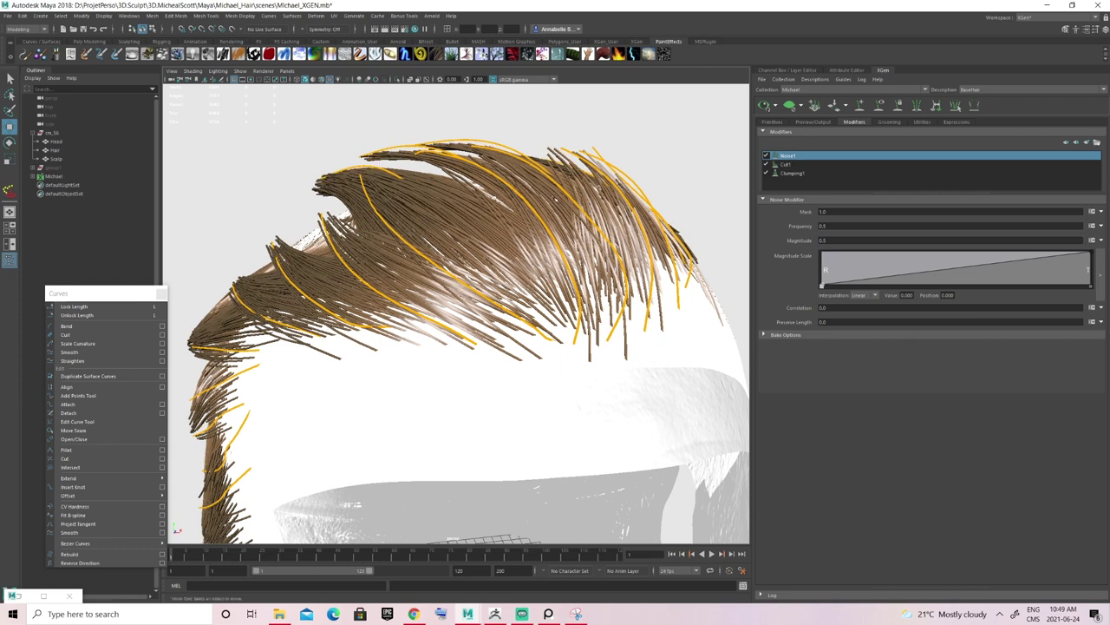
Inspect the noise effect on the hair from several sides, hiding the guides for a clearer view.
alt+drag(496, 228, 443, 287)
alt+right_drag(442, 287, 486, 285)
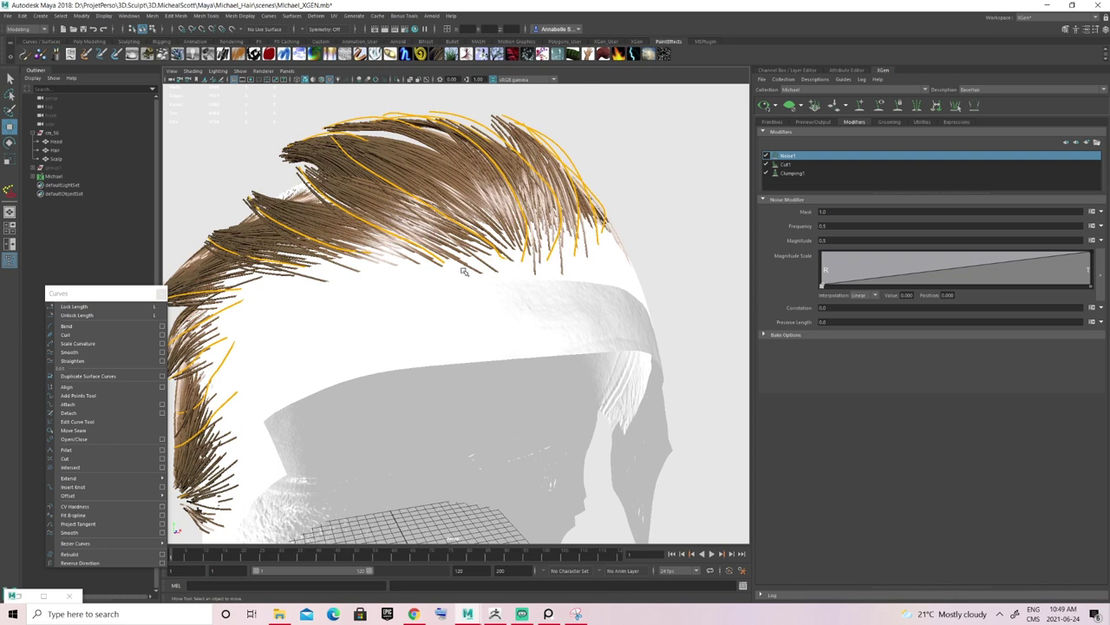
alt+drag(464, 271, 747, 167)
alt+drag(555, 251, 555, 250)
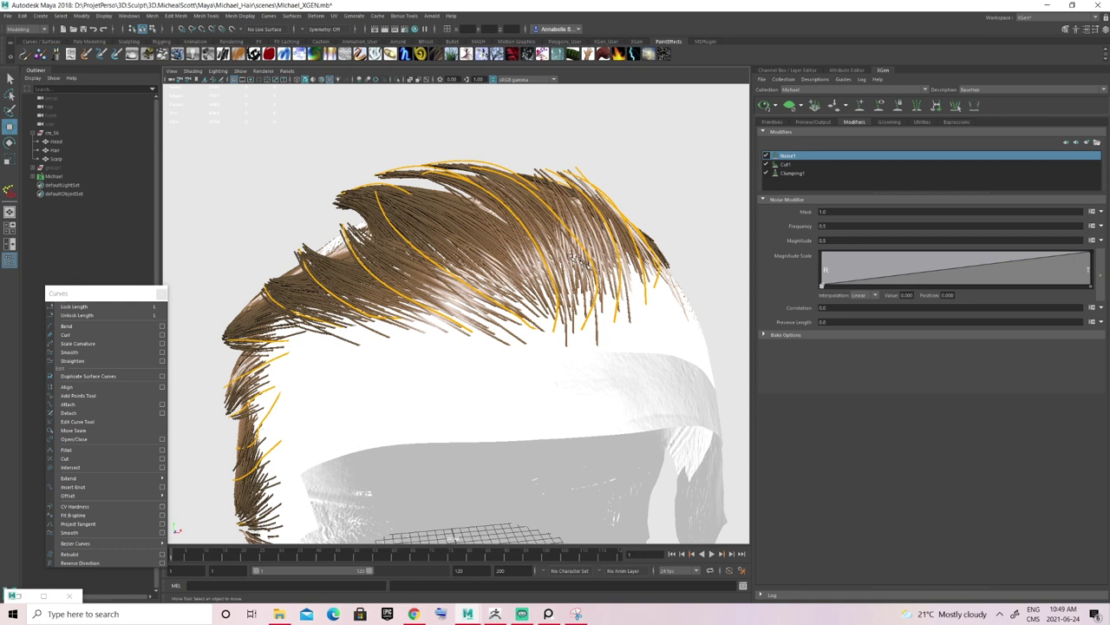
click(879, 107)
alt+drag(519, 248, 539, 268)
scroll(539, 268, up, 2)
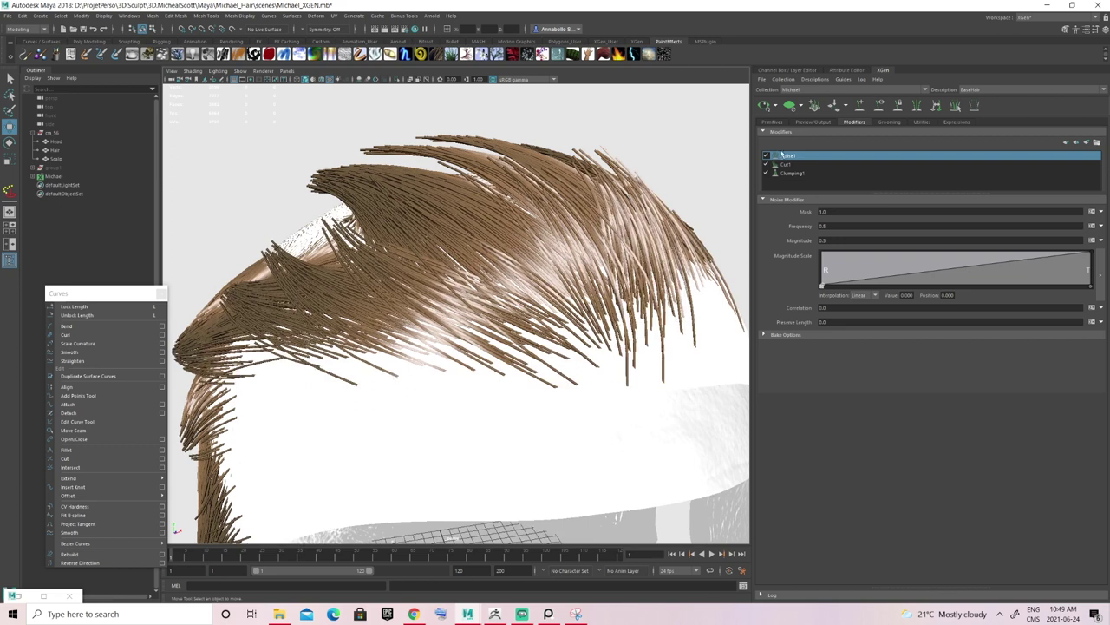
Return to the primitive settings, show the guides and display the control points of a guide on top of the head.
click(771, 122)
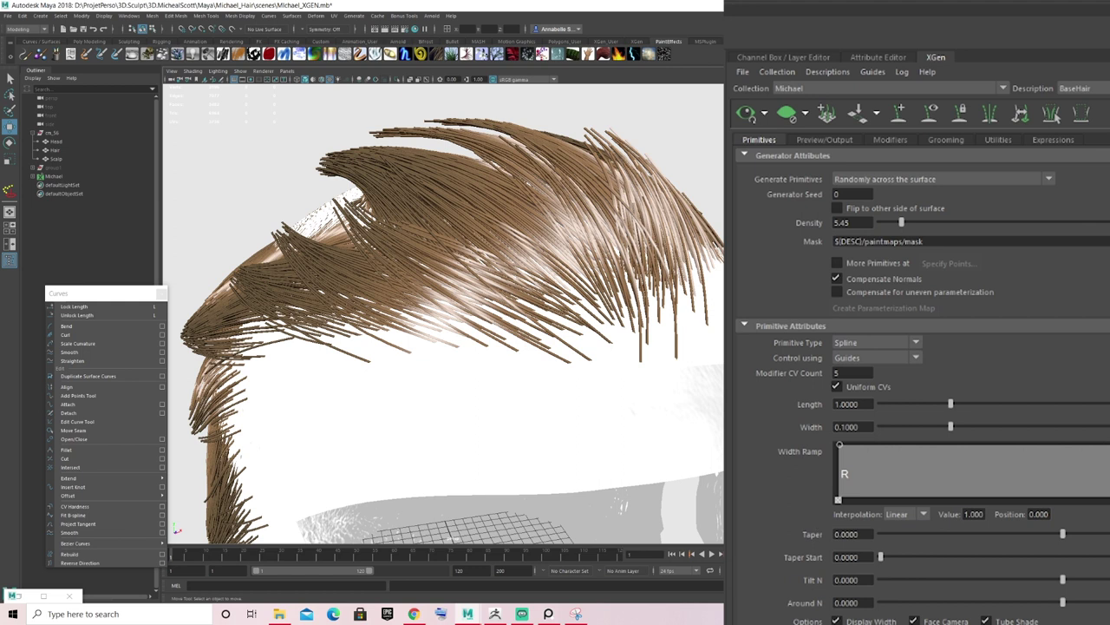
double_click(855, 372)
alt+drag(363, 301, 420, 300)
alt+drag(426, 303, 696, 144)
click(928, 116)
mouse_move(621, 160)
alt+mouse_down()
mouse_move(611, 216)
mouse_move(537, 225)
mouse_move(634, 174)
alt+mouse_up()
click(580, 216)
right_click(633, 180)
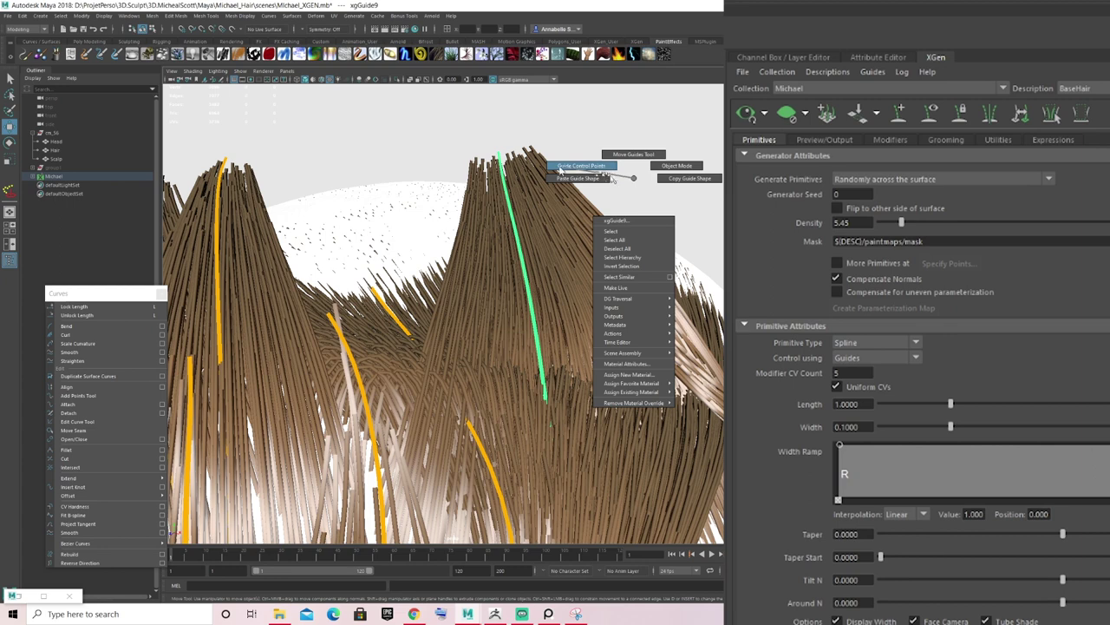
click(586, 168)
Pick a control point on that guide and examine how its points are spread along the hair.
alt+drag(587, 167, 612, 240)
scroll(412, 184, down, 5)
click(478, 279)
scroll(427, 271, down, 1)
scroll(513, 300, down, 2)
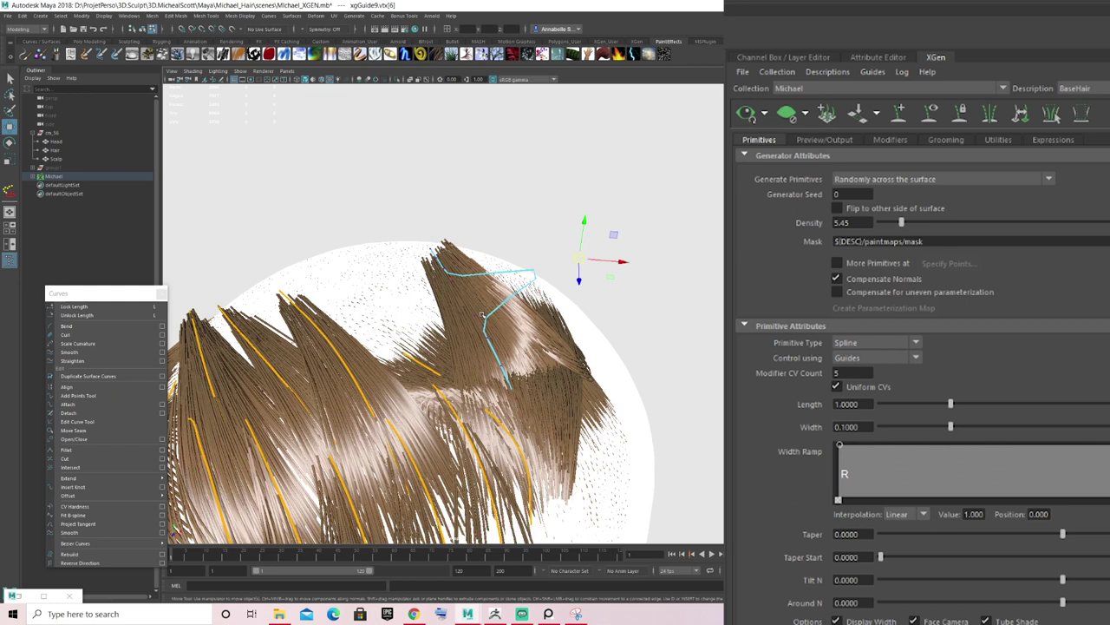
alt+drag(510, 304, 444, 395)
alt+middle_drag(443, 396, 488, 355)
scroll(489, 355, up, 2)
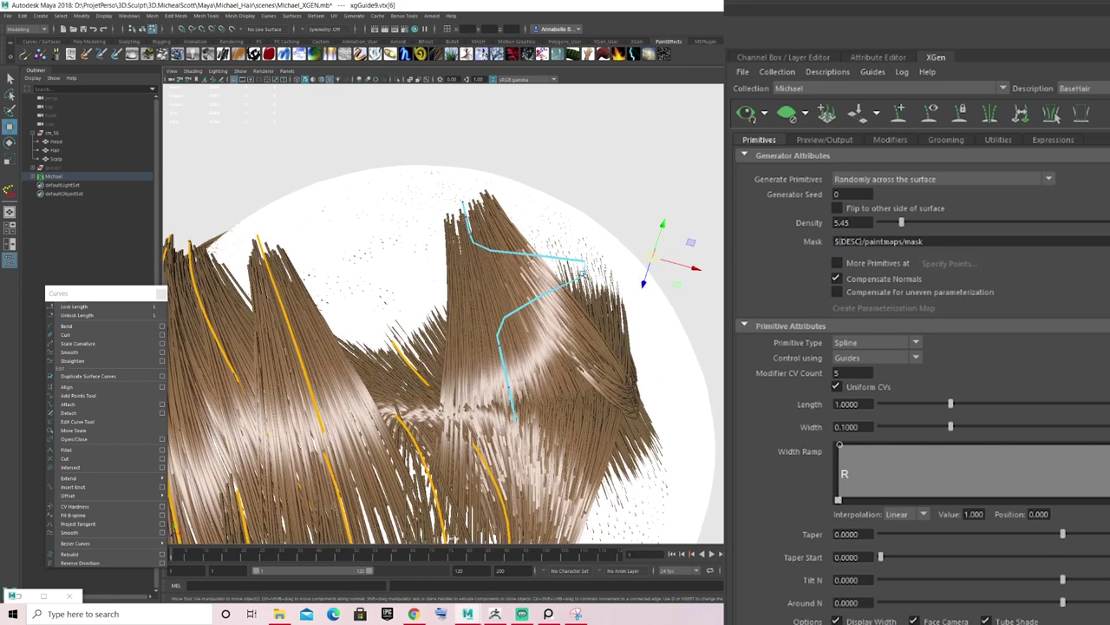
alt+drag(465, 307, 500, 240)
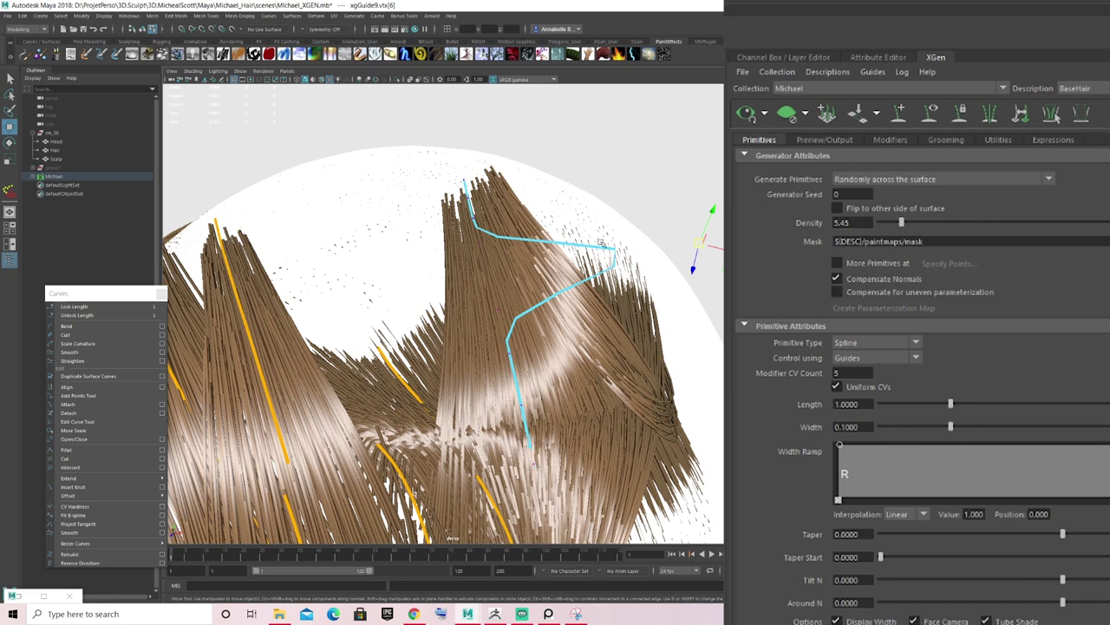
alt+drag(623, 251, 511, 243)
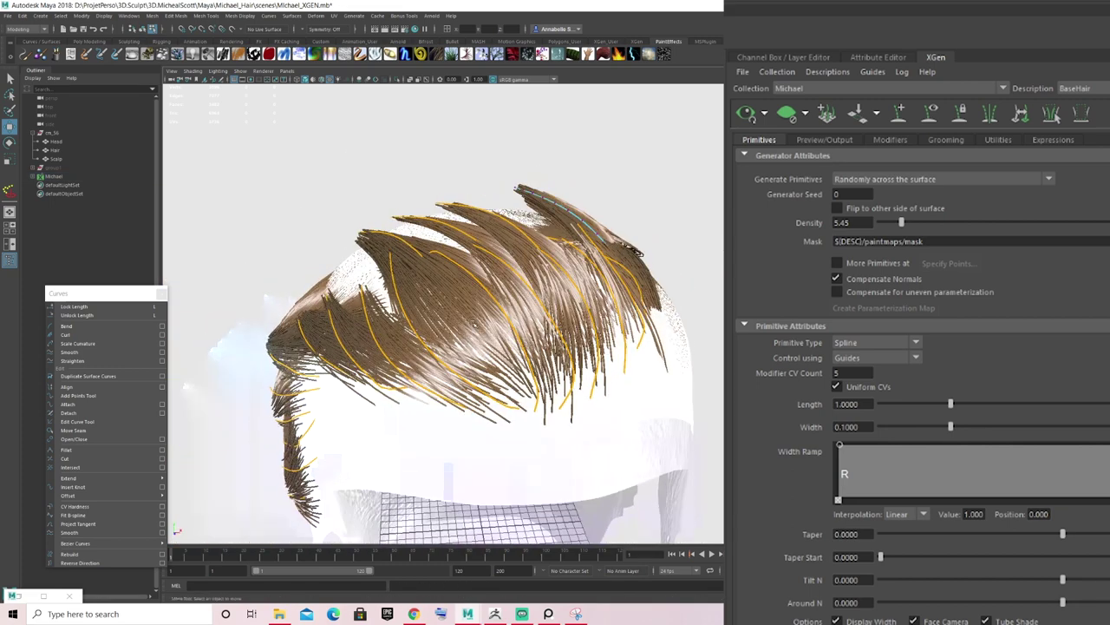
Set the Modifier CV Count of the hair splines to 35.
scroll(477, 350, up, 5)
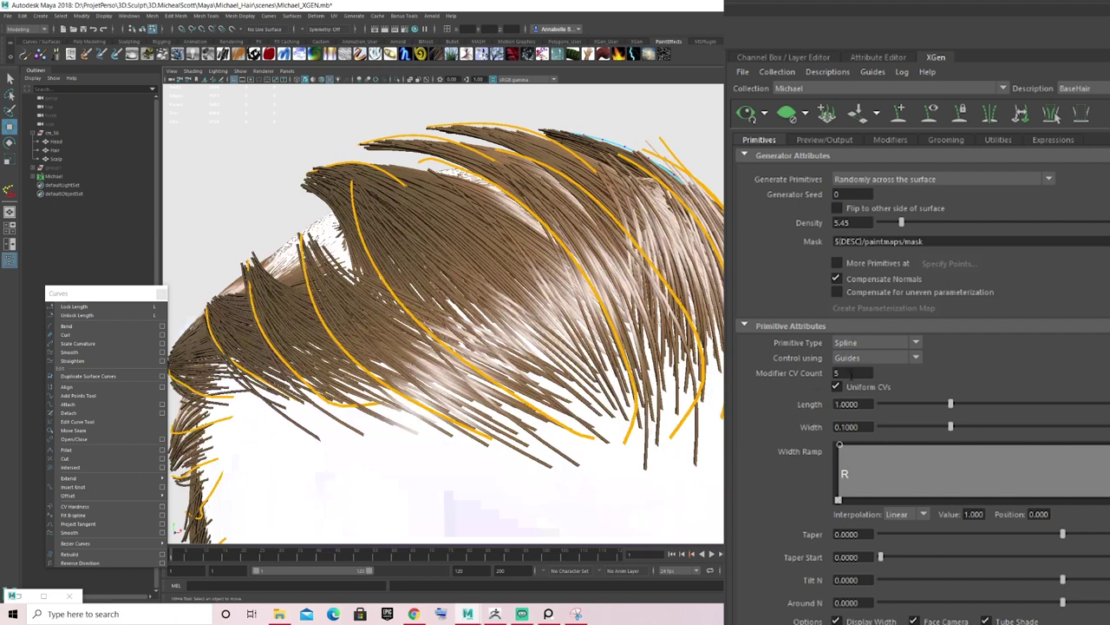
click(846, 373)
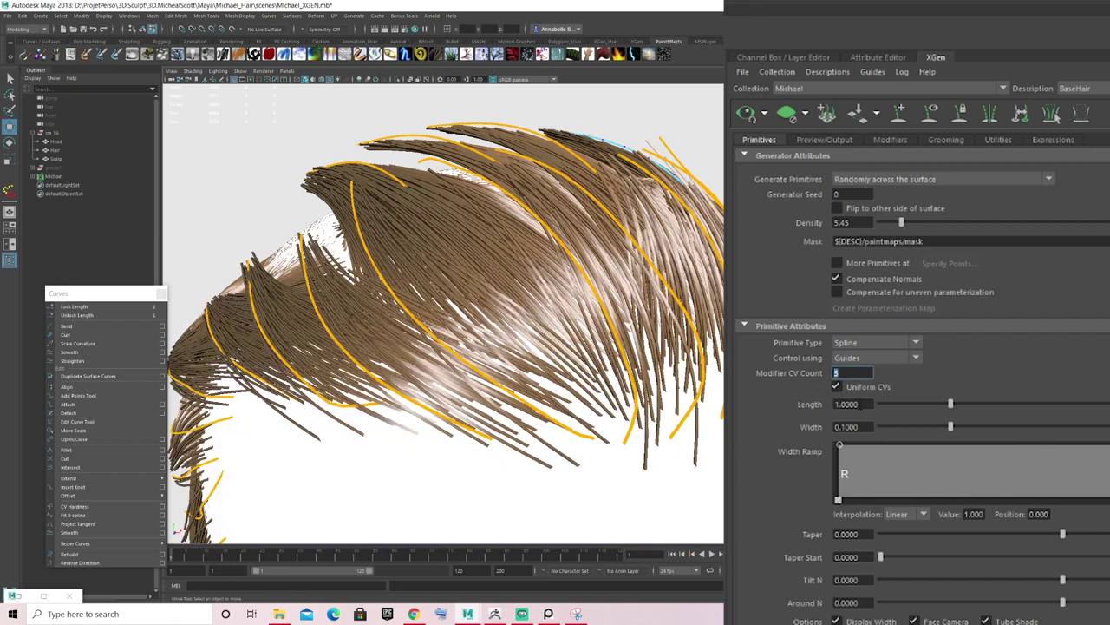
text(35)
key(Return)
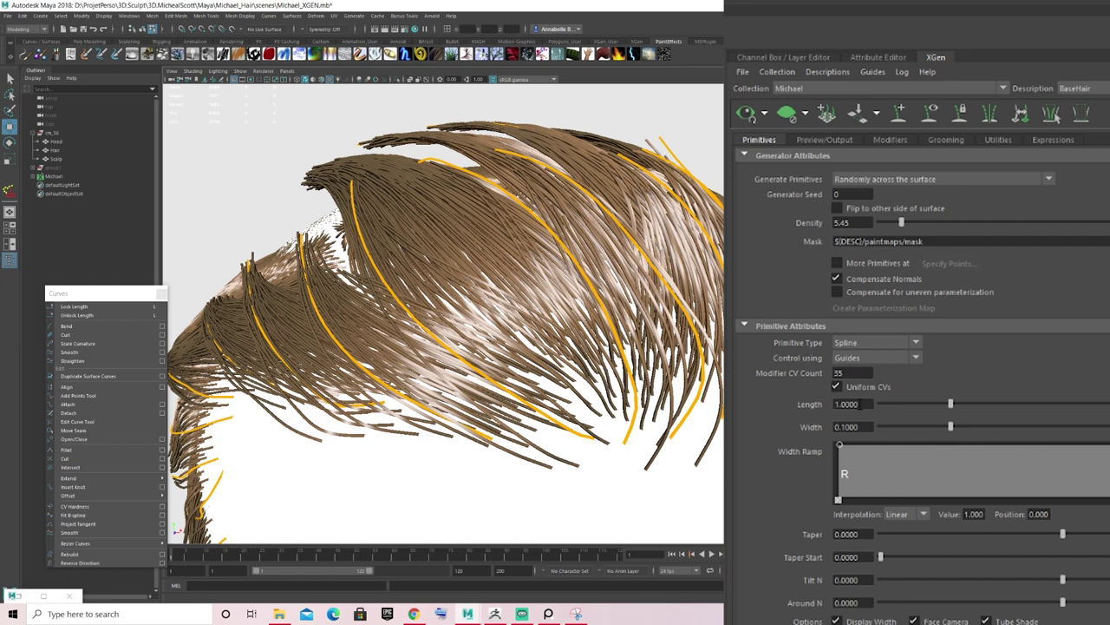
Hide the guides and inspect the smoothness of the hair strands around the front hairline.
scroll(510, 250, down, 5)
alt+drag(425, 247, 590, 252)
alt+middle_drag(590, 252, 486, 278)
scroll(486, 278, up, 4)
alt+drag(503, 287, 556, 297)
click(930, 114)
alt+drag(495, 269, 523, 249)
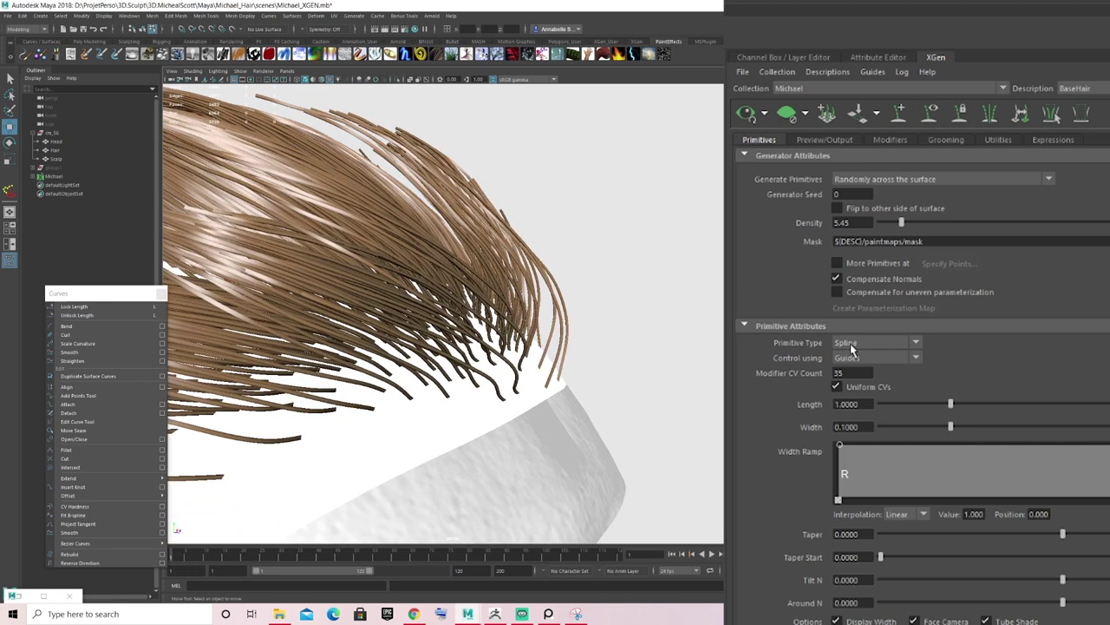
Try a Modifier CV Count of 5 on the hair splines and restore the count to 35.
text(5)
key(Return)
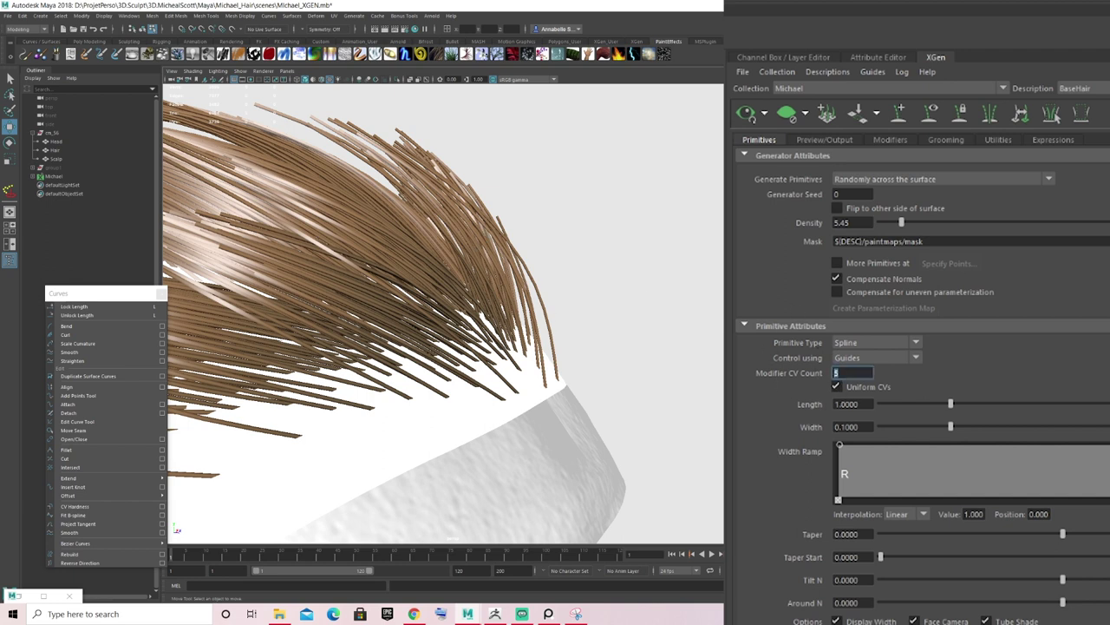
text(5)
key(Return)
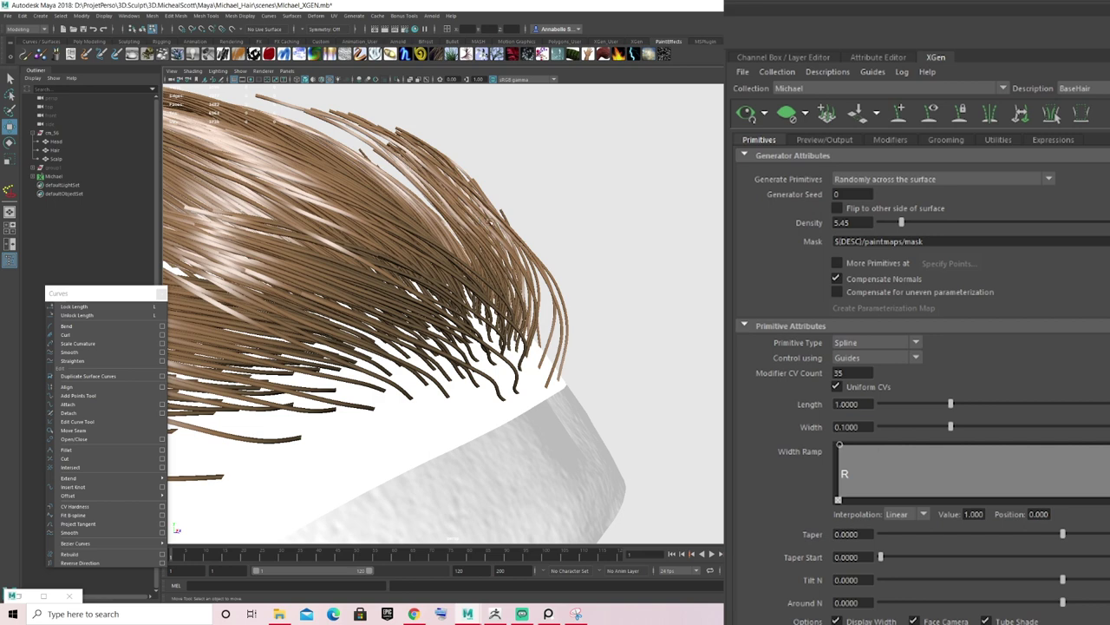
Reduce the Width of the hair splines to 0.045.
scroll(489, 222, down, 5)
alt+drag(555, 252, 452, 288)
alt+middle_drag(453, 288, 501, 291)
alt+drag(502, 290, 570, 343)
alt+drag(553, 211, 586, 210)
alt+middle_drag(568, 236, 583, 254)
alt+drag(583, 254, 568, 252)
alt+drag(754, 320, 816, 396)
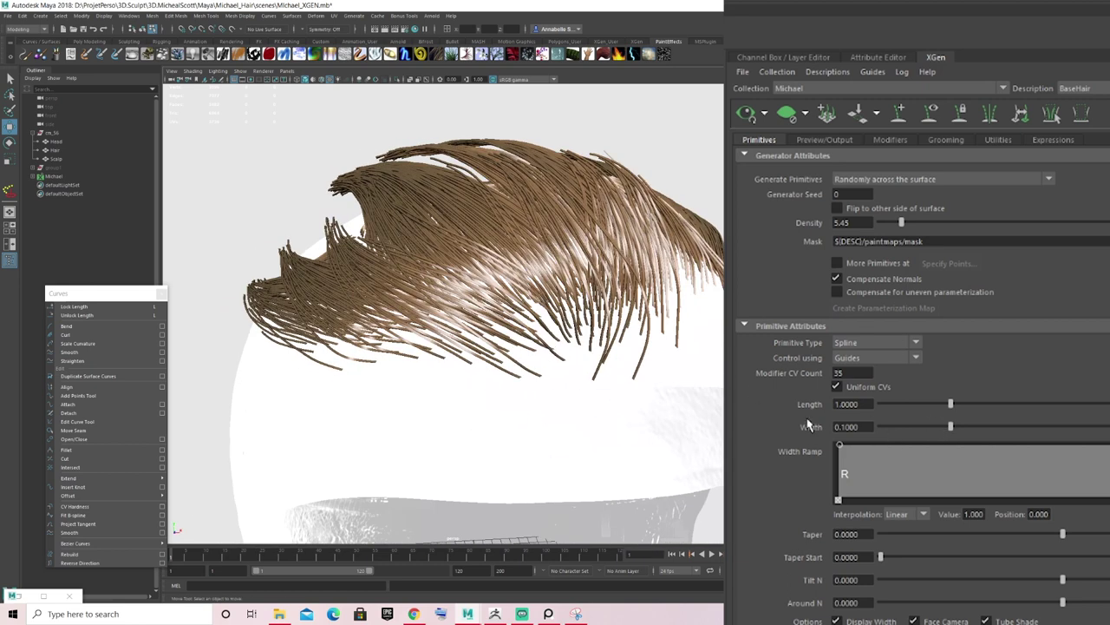
drag(951, 427, 910, 427)
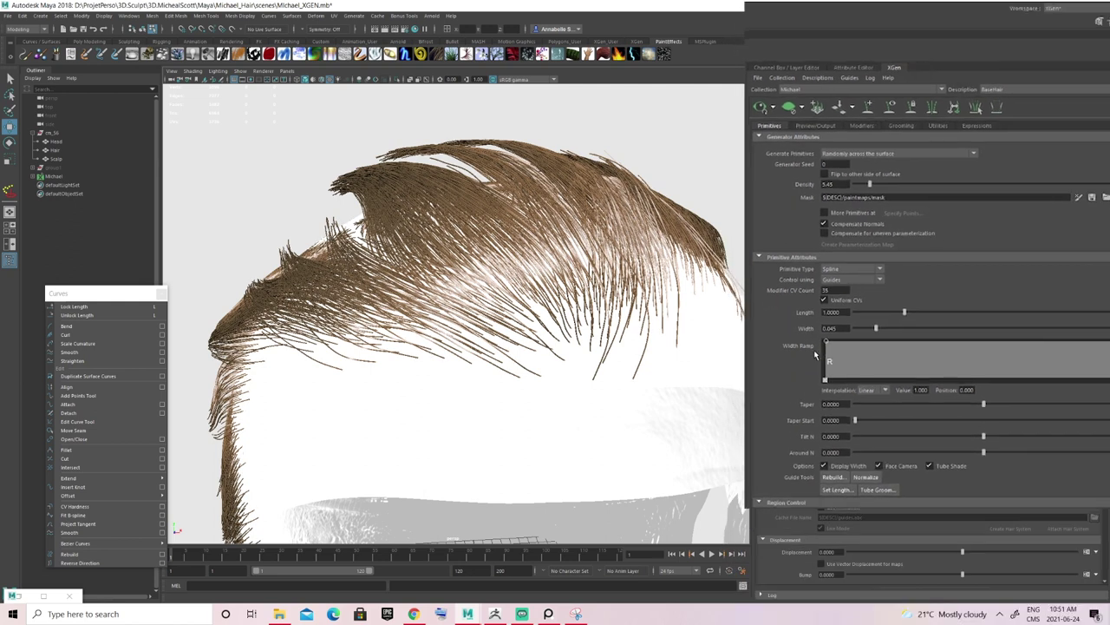
Open the Width Ramp in a larger window and thin the root end by lowering its value and adding points behind it.
drag(824, 316, 824, 321)
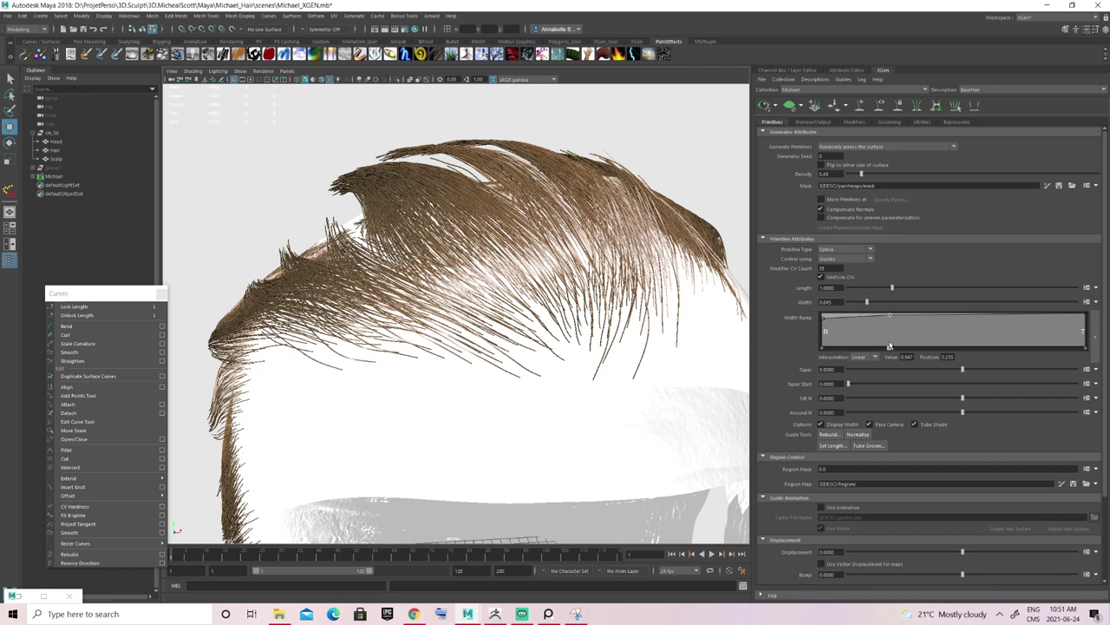
click(1087, 331)
drag(584, 262, 828, 235)
drag(929, 323, 1016, 428)
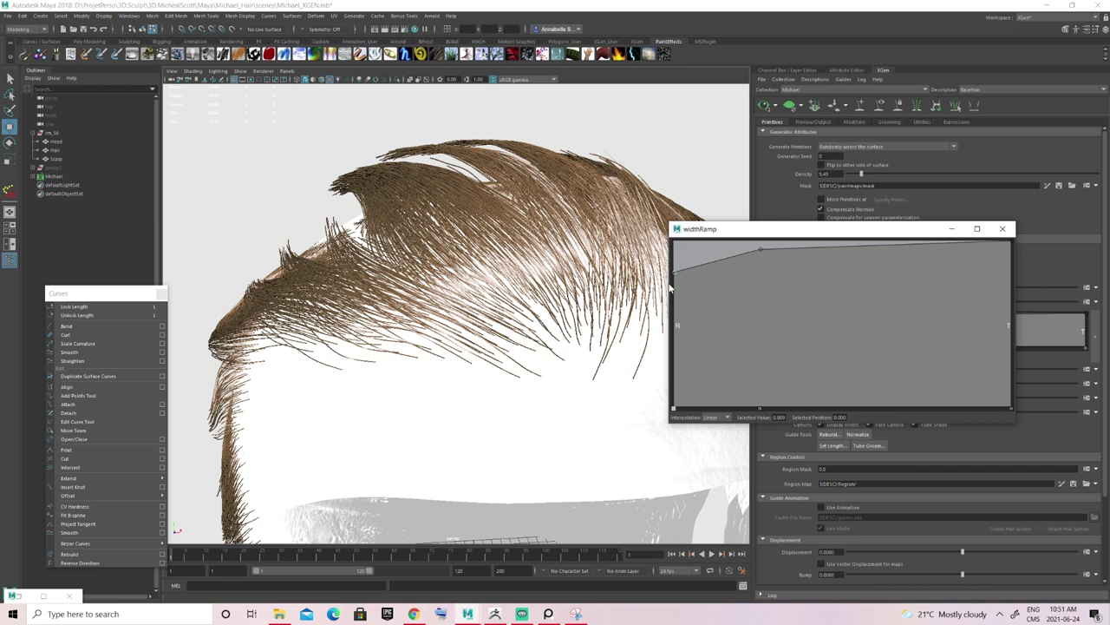
click(713, 436)
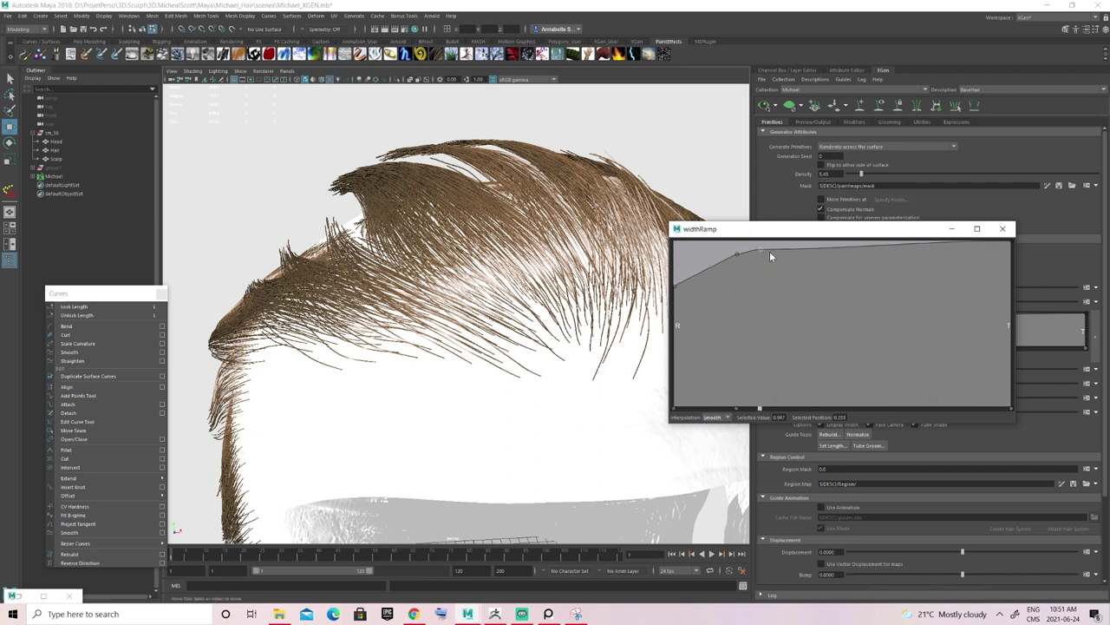
click(711, 443)
Lower the tip end of the Width Ramp slightly, add a point just before it and close the ramp window.
drag(787, 229, 828, 226)
alt+drag(521, 347, 598, 364)
drag(1051, 240, 1052, 251)
click(1028, 242)
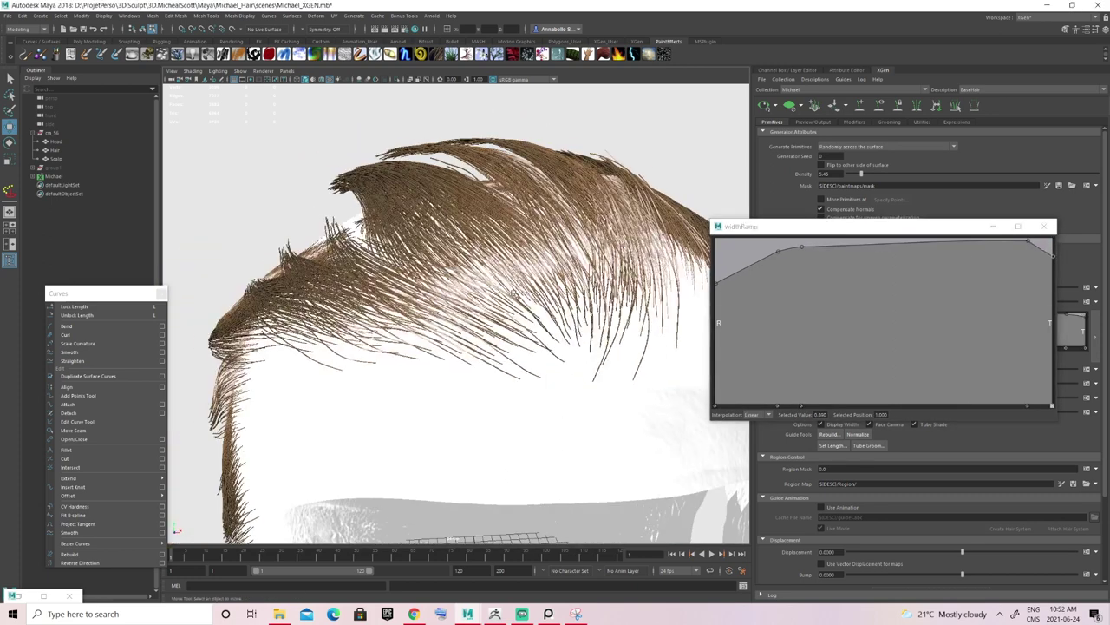
click(1044, 225)
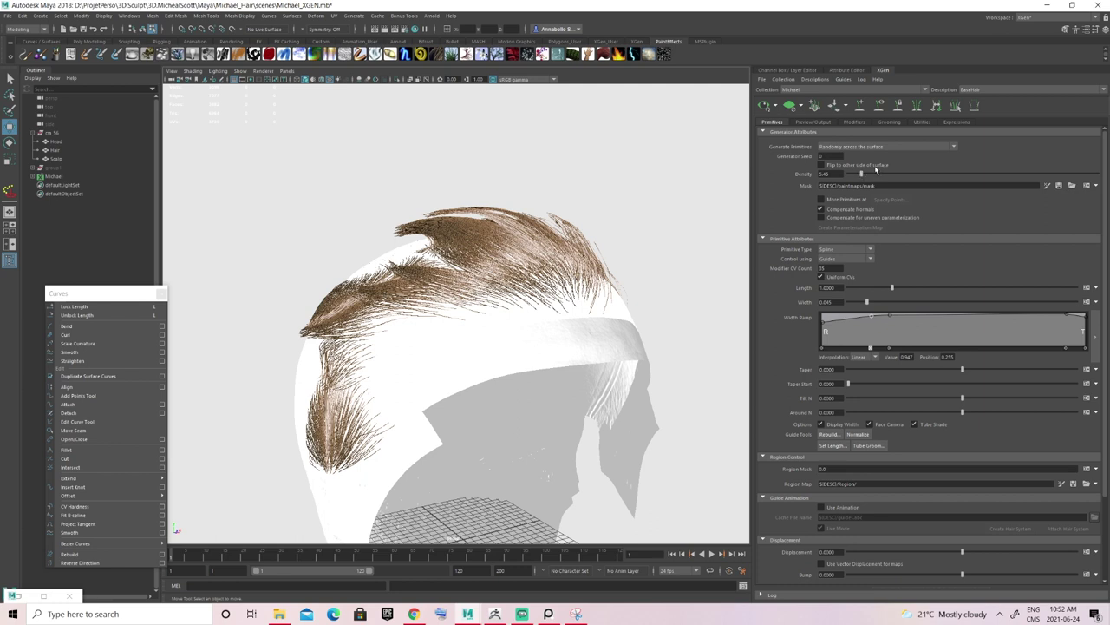
Raise the hair Density to 11.16.
drag(871, 175, 875, 175)
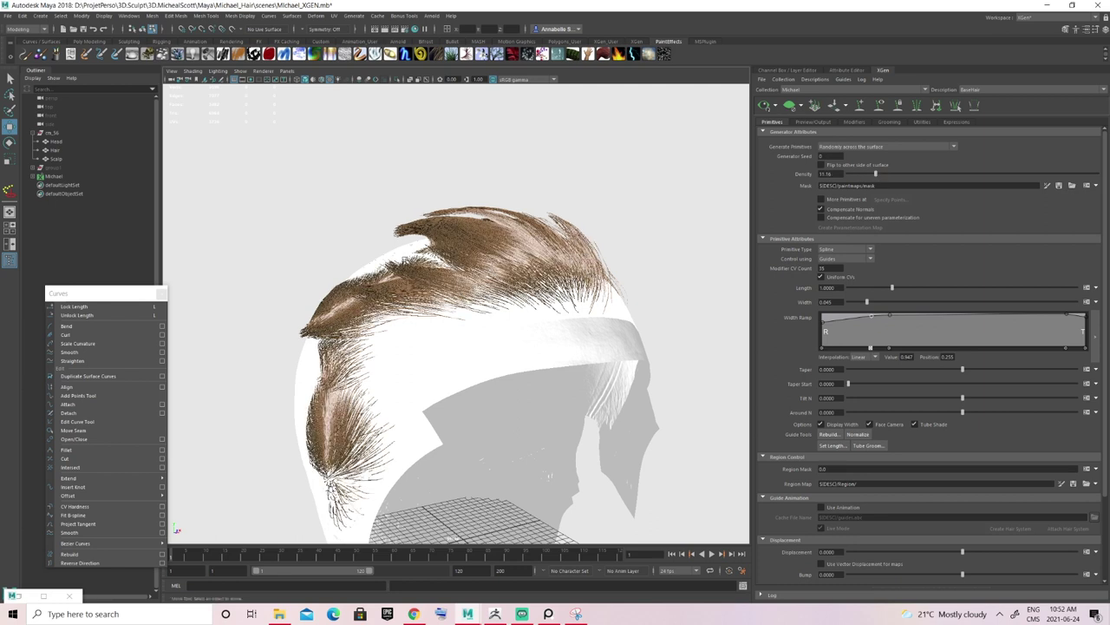
alt+drag(637, 283, 464, 275)
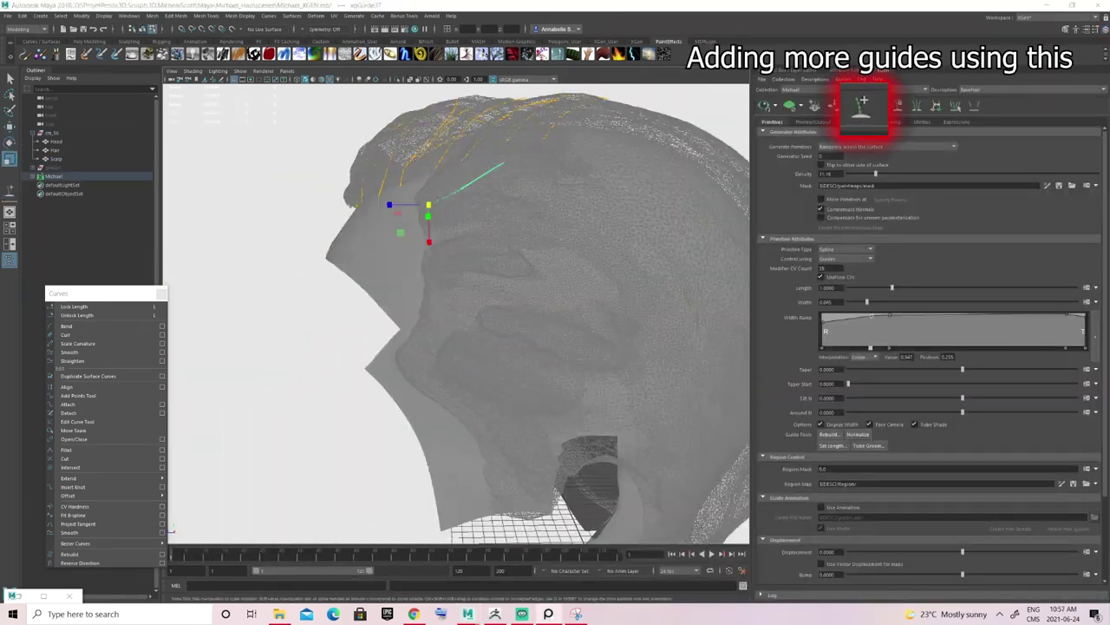
Add guides around the temple on the side of the head and rotate, scale and move them to follow the hair direction.
key(e)
key(r)
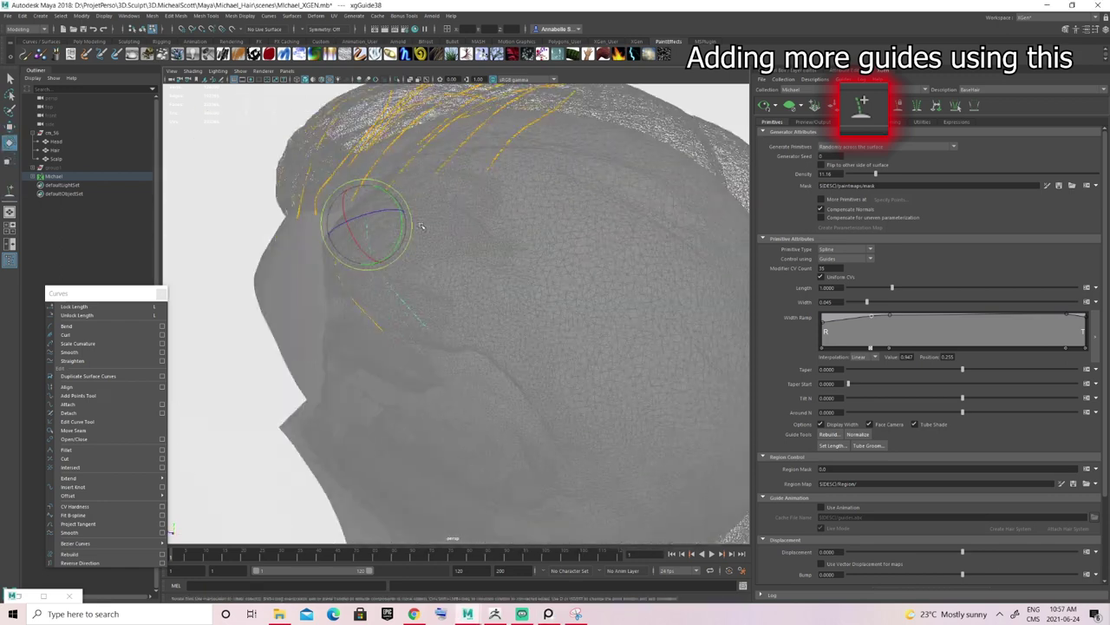
key(e)
key(e)
key(w)
key(e)
key(w)
alt+drag(527, 239, 555, 260)
click(382, 233)
key(w)
alt+drag(520, 434, 570, 497)
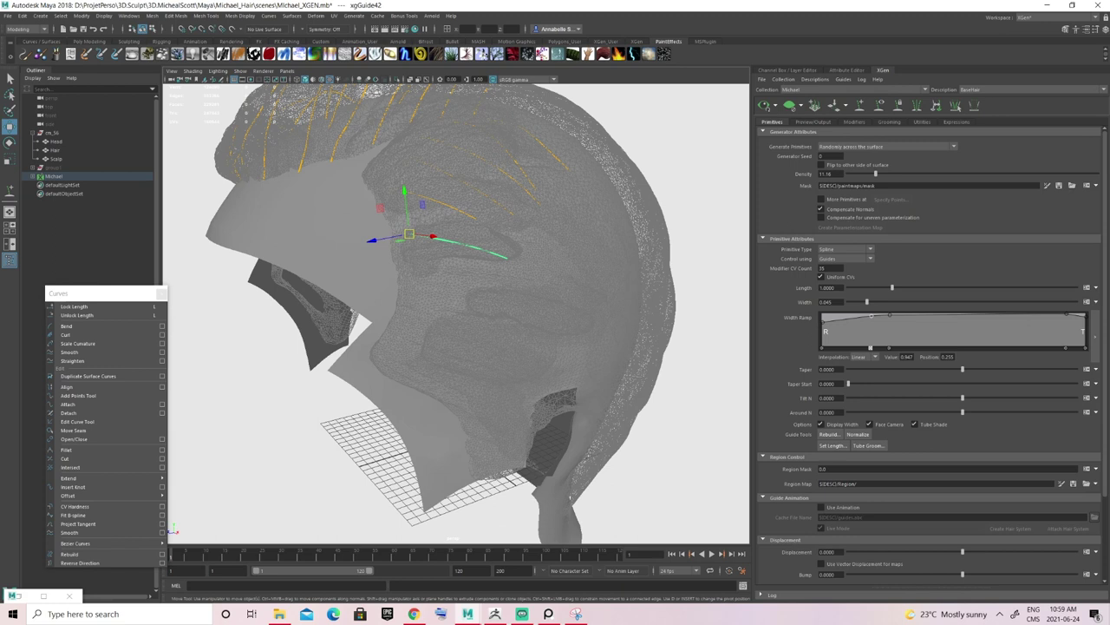
Place more guides from below the temple down to the sideburn in front of the ear and move them into position.
click(637, 42)
click(101, 54)
mouse_move(411, 214)
alt+mouse_down()
mouse_move(468, 286)
mouse_move(436, 217)
alt+mouse_up()
click(860, 111)
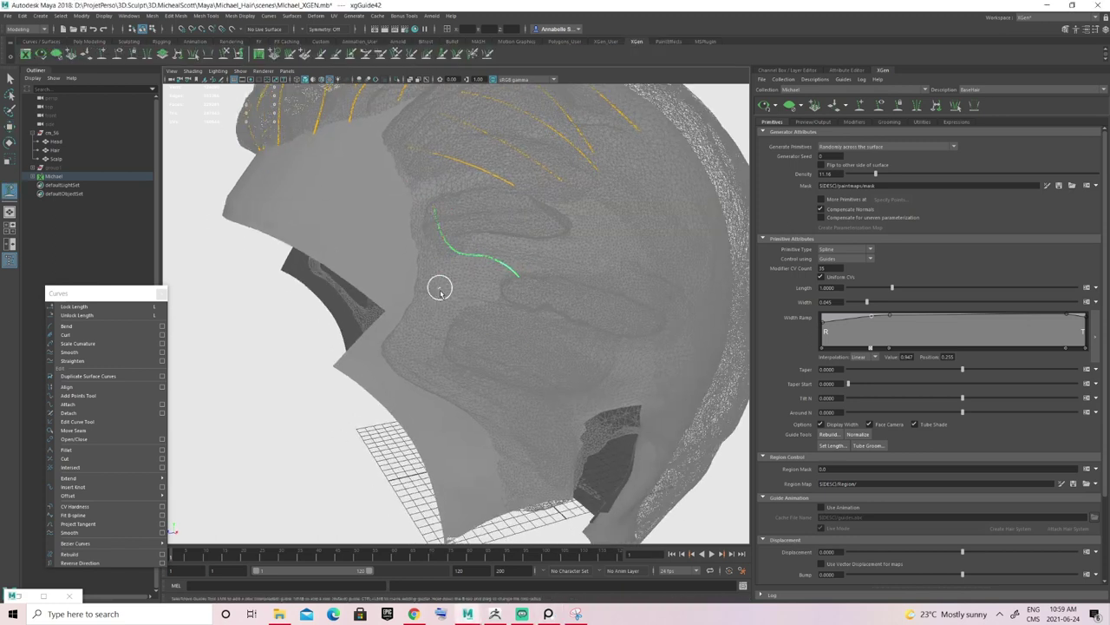
alt+drag(520, 312, 468, 260)
click(486, 303)
mouse_move(494, 338)
mouse_down()
mouse_move(515, 365)
mouse_move(614, 266)
mouse_move(486, 347)
mouse_up()
key(w)
mouse_move(486, 347)
mouse_down()
mouse_move(475, 371)
mouse_move(573, 202)
mouse_up()
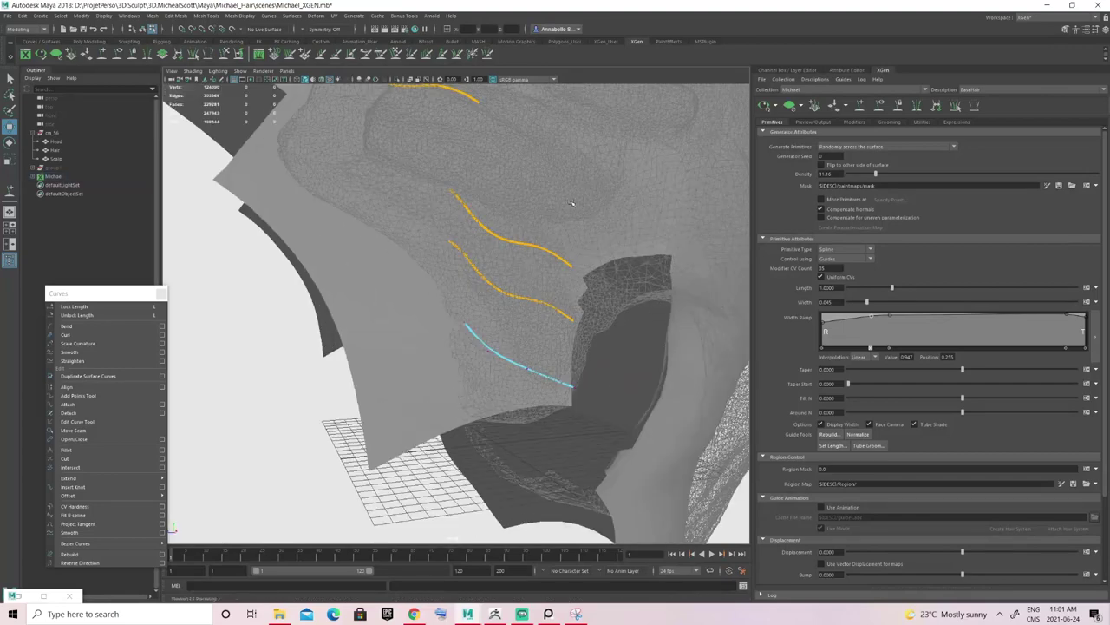
Scale and move the sideburn guides and place another guide farther back on the side of the head.
click(463, 218)
key(r)
alt+drag(464, 218, 406, 324)
key(w)
click(510, 233)
alt+drag(505, 228, 452, 221)
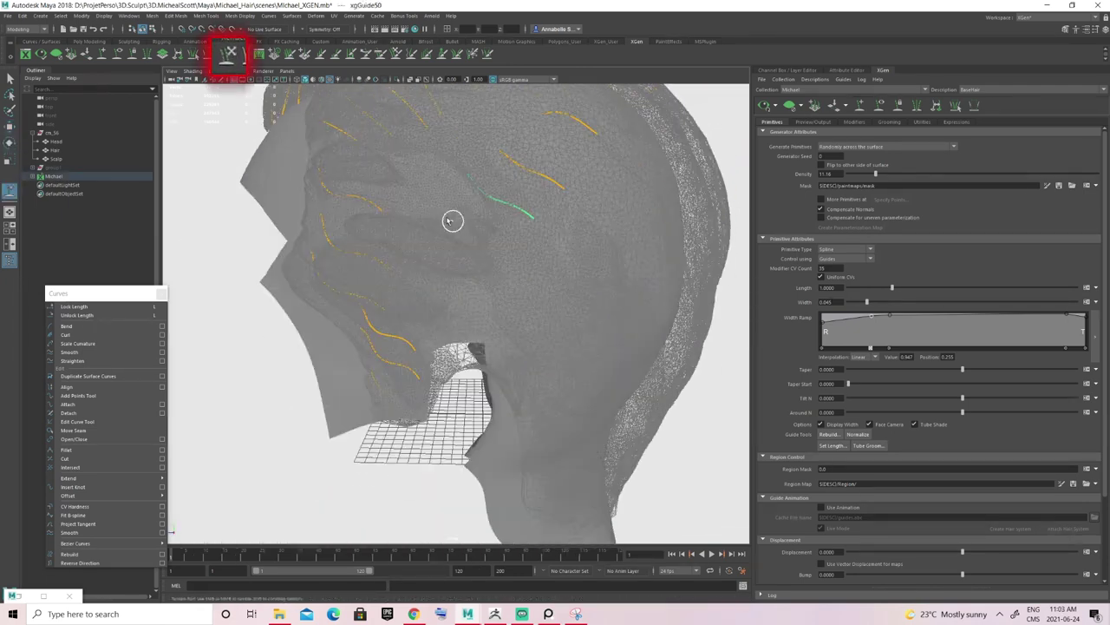
Fill the rest of the head's side with guides, rotating, scaling and moving each one to follow the hair flow.
key(r)
key(e)
alt+drag(417, 260, 610, 263)
key(y)
key(w)
key(y)
key(e)
key(w)
key(w)
alt+drag(436, 257, 550, 230)
scroll(550, 230, down, 3)
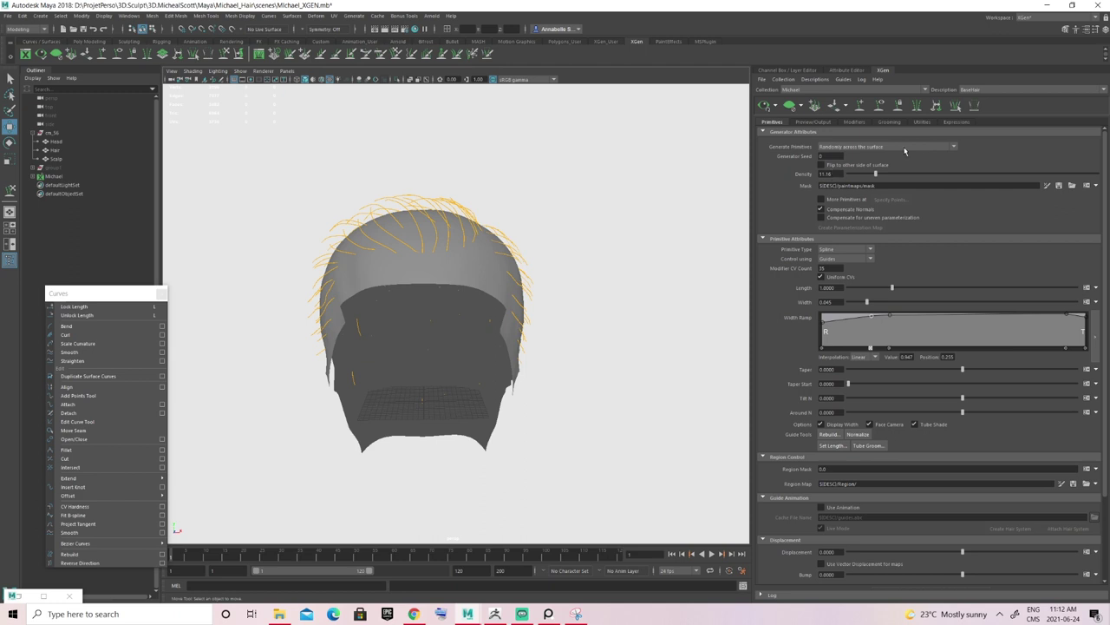
Update the hair preview and regenerate the Clumping1 maps using the guides as clump points.
click(764, 105)
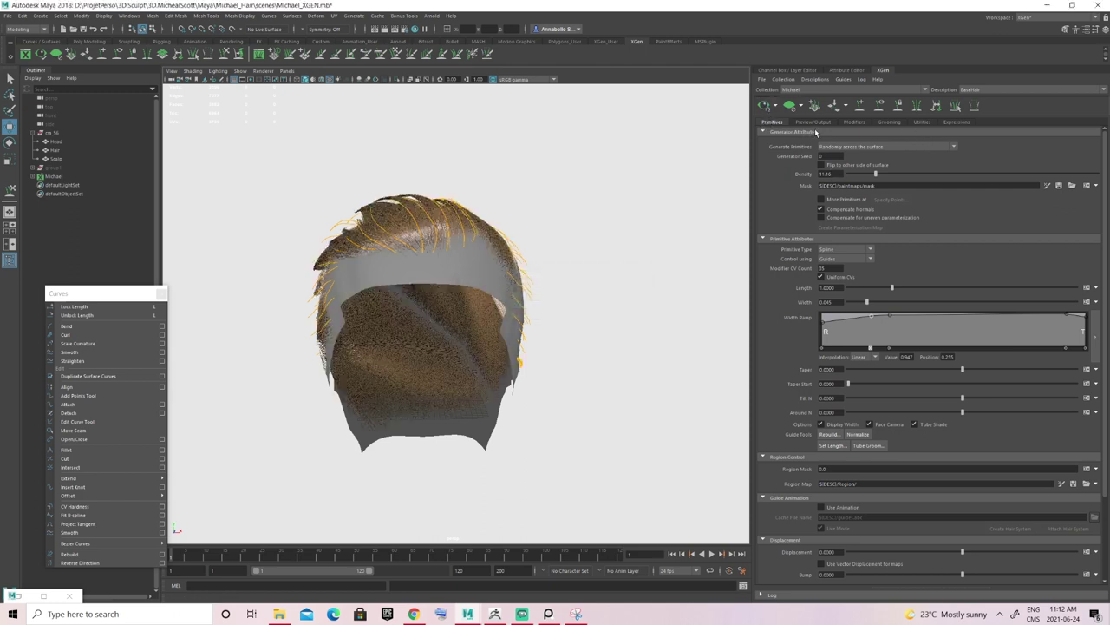
alt+drag(578, 177, 627, 180)
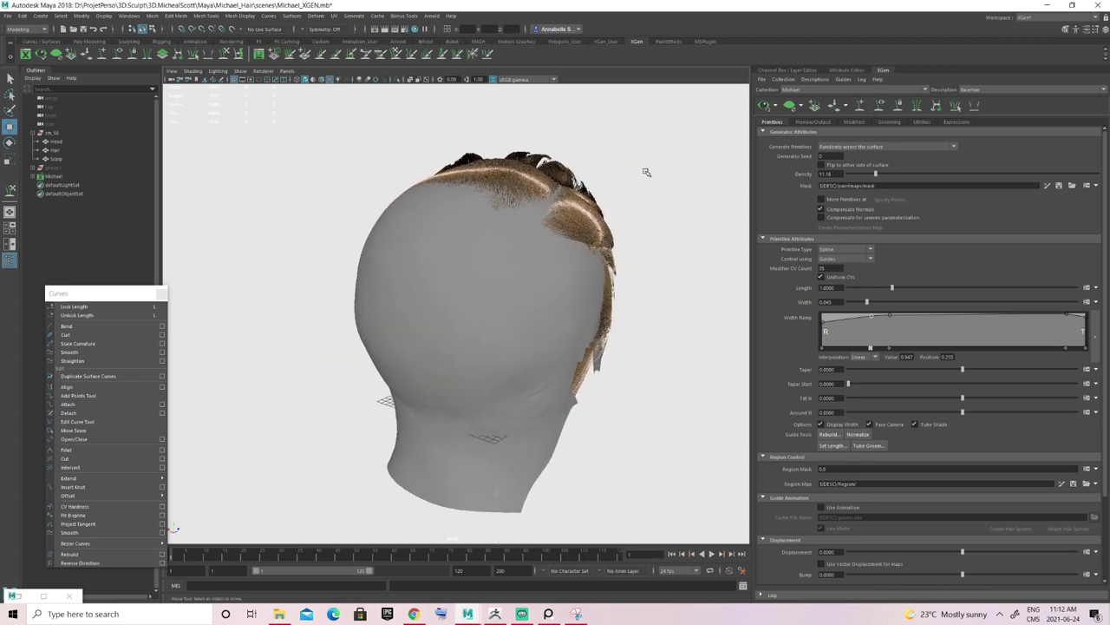
click(855, 121)
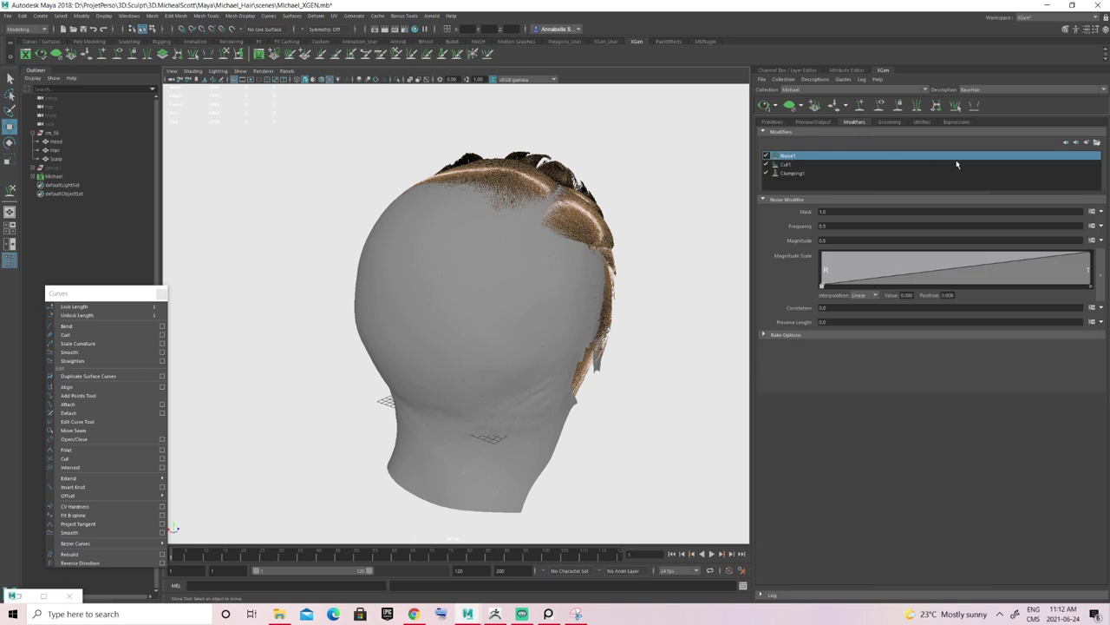
click(922, 173)
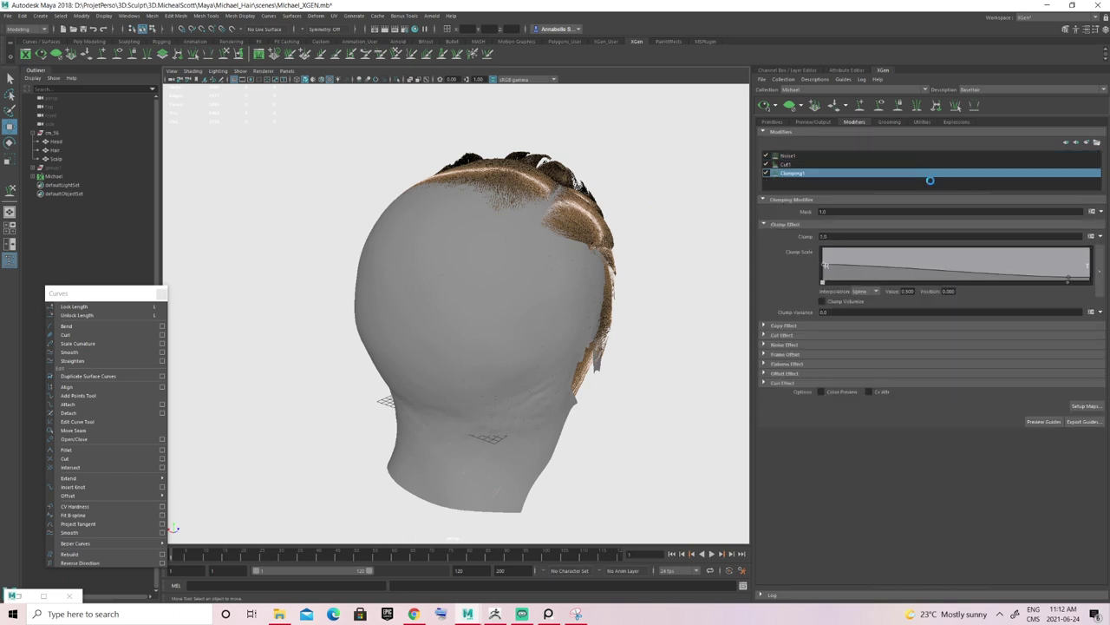
click(1080, 405)
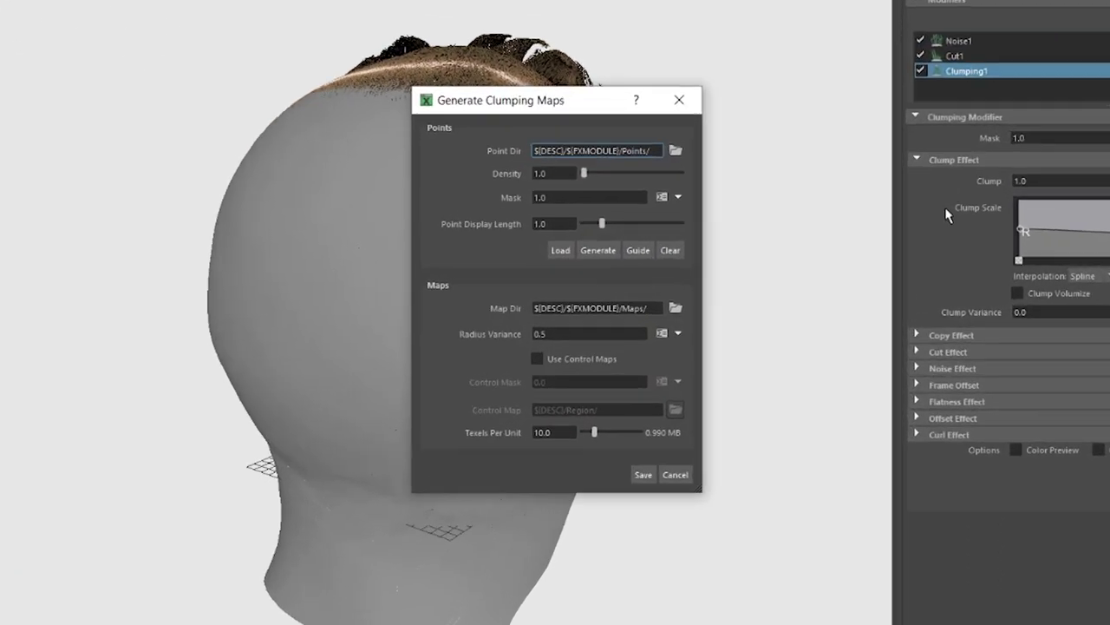
click(641, 247)
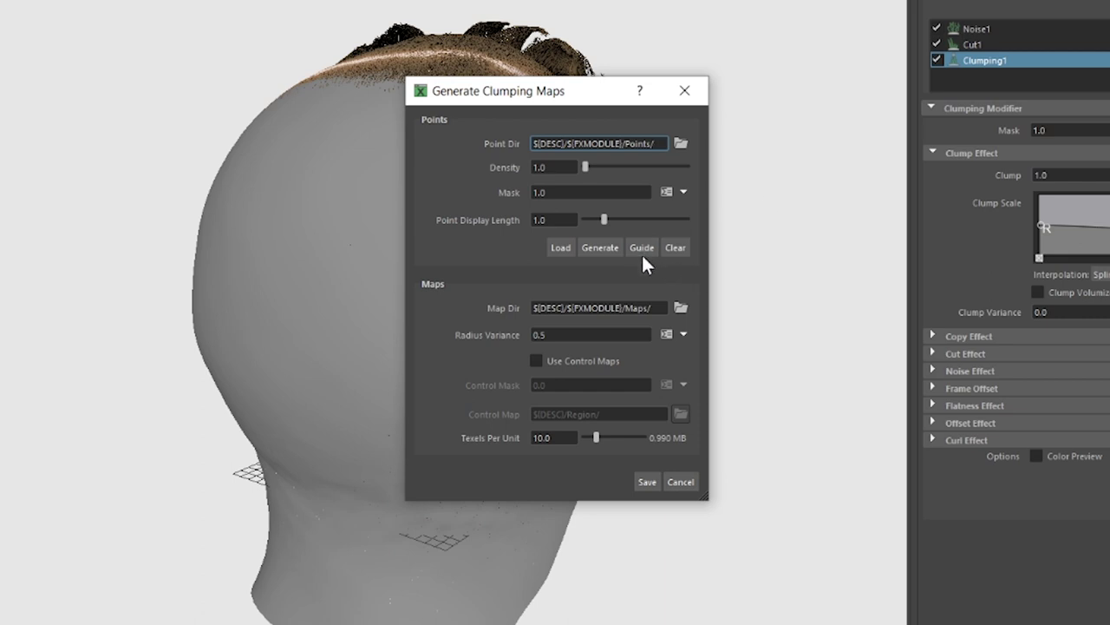
click(648, 482)
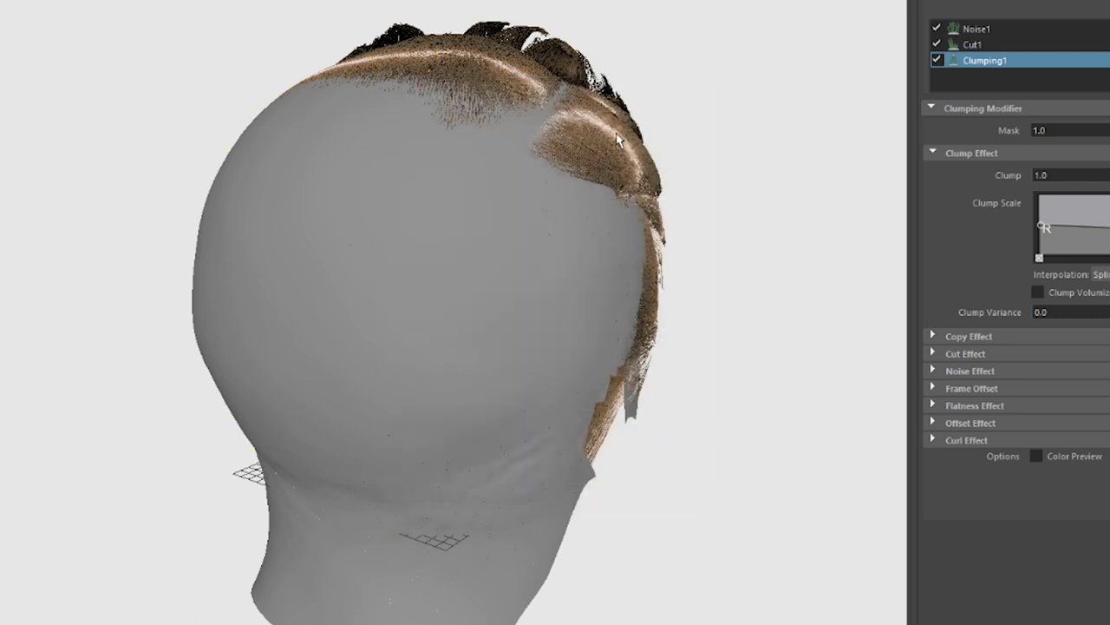
Set the point near the tip of Clumping1's Clump Scale ramp to a value of about 0.12.
alt+drag(586, 222, 552, 211)
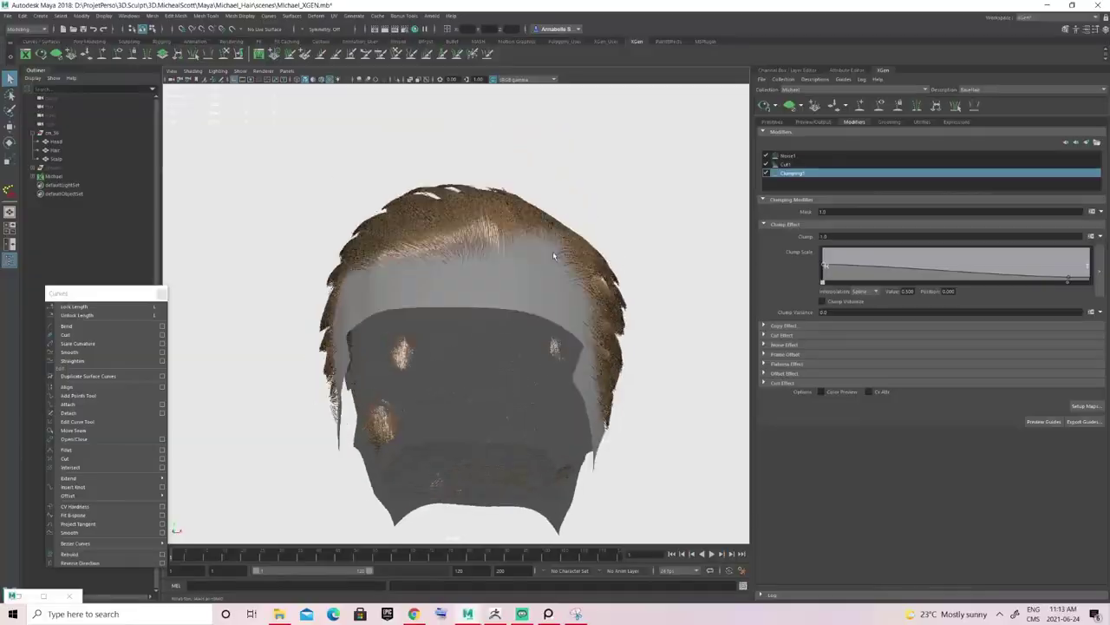
alt+drag(554, 255, 685, 233)
drag(1072, 279, 1071, 277)
alt+drag(676, 260, 555, 270)
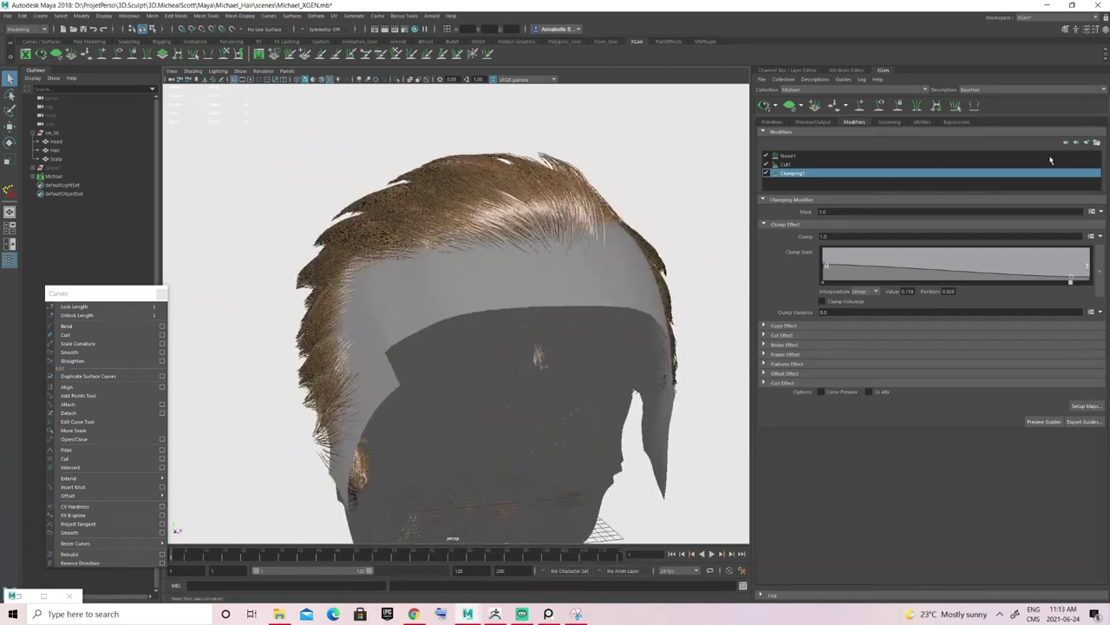
Add a second Clumping modifier and generate its clump points at a density of 1.0.
click(1086, 144)
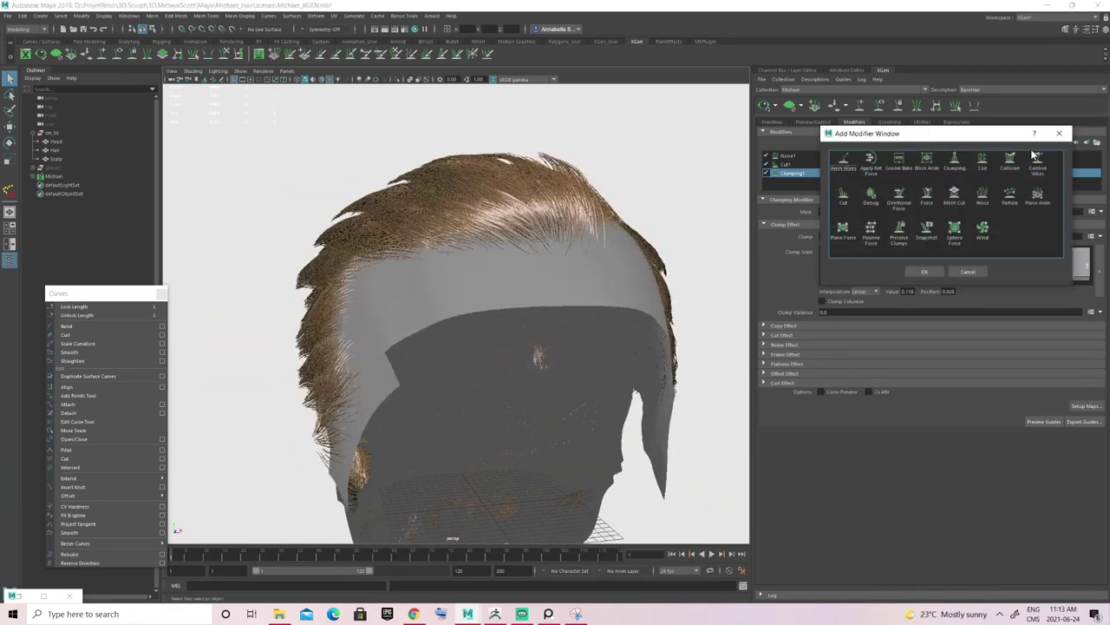
click(919, 271)
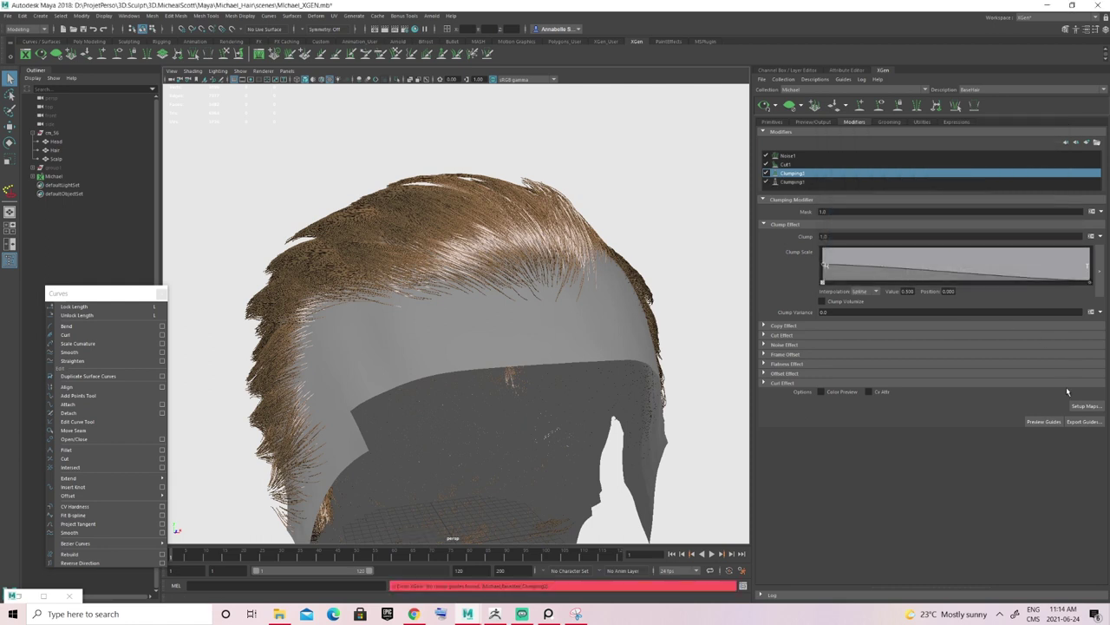
click(1084, 406)
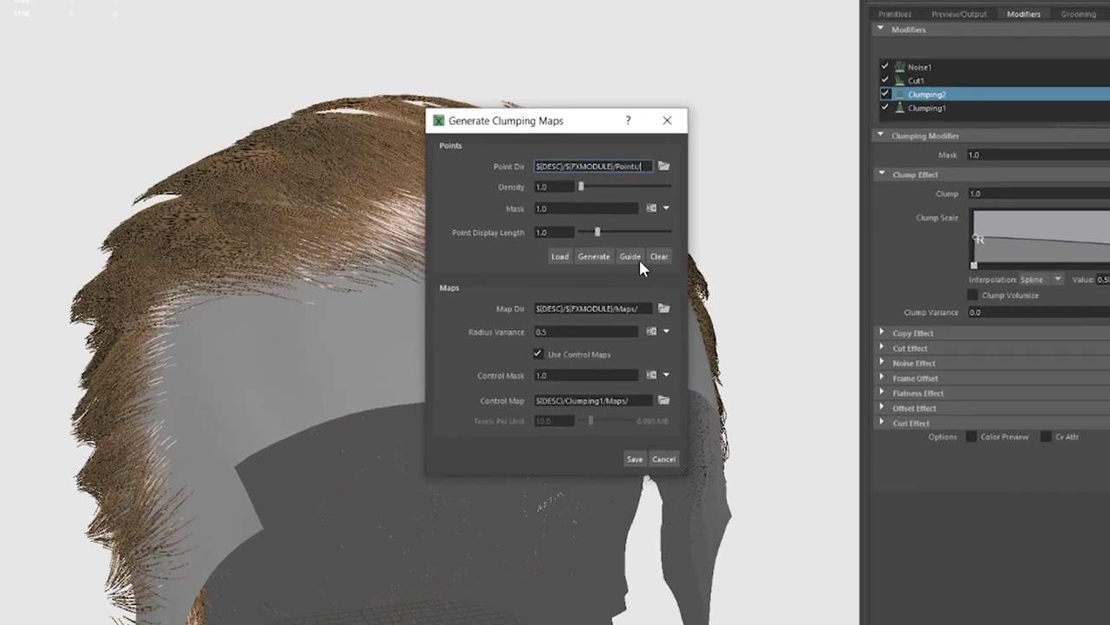
drag(521, 122, 824, 77)
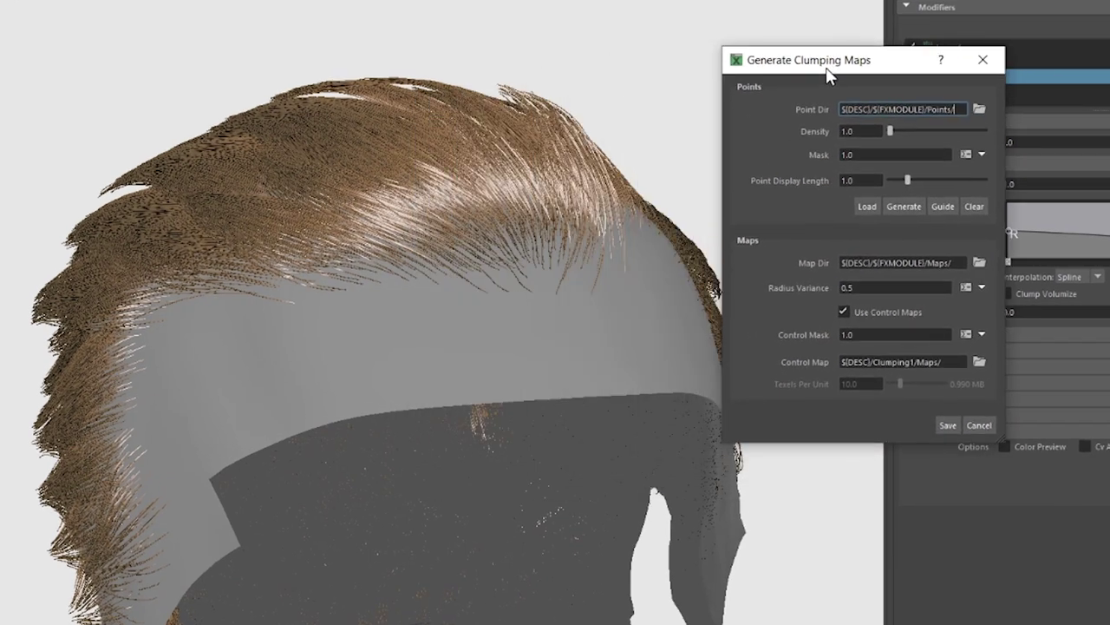
click(899, 208)
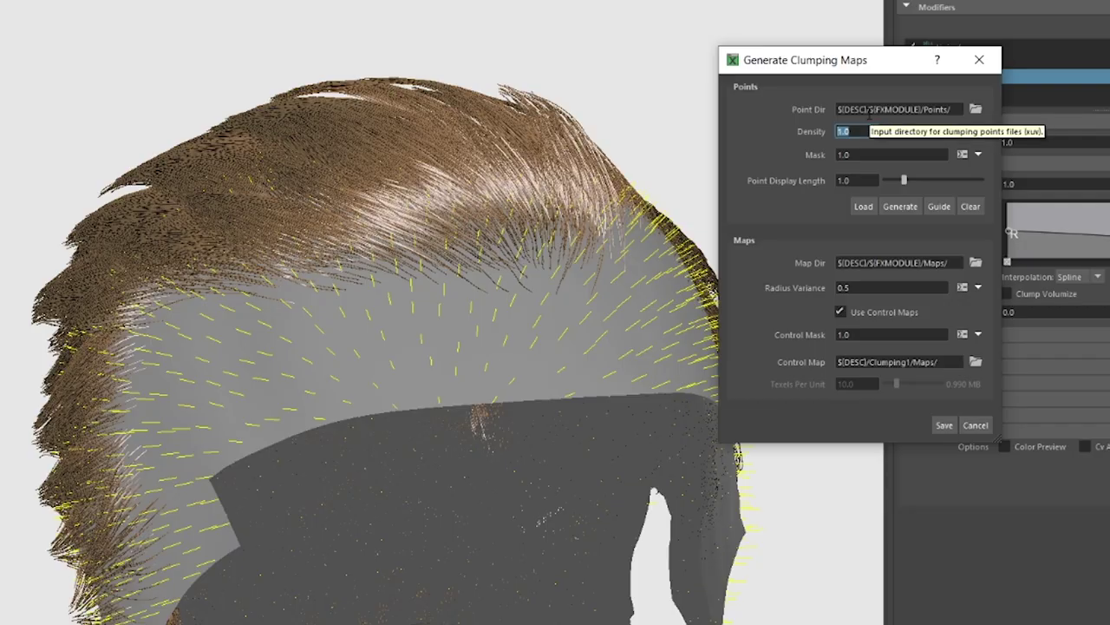
Regenerate the Clumping2 points, turn off Use Control Maps and save the clumping maps.
alt+drag(415, 279, 547, 225)
alt+drag(295, 322, 793, 293)
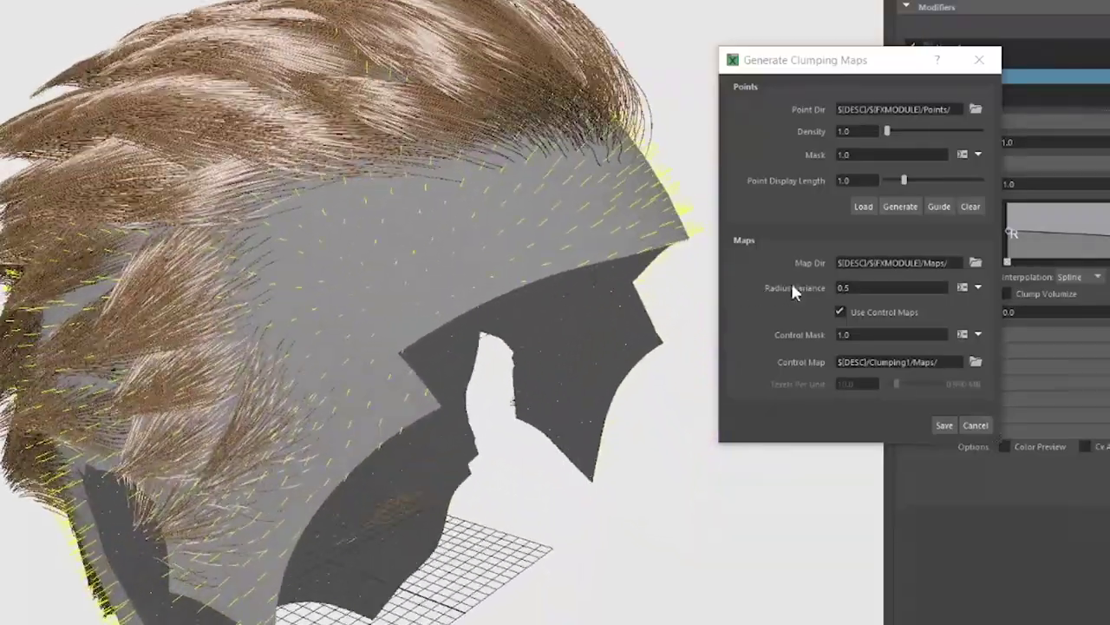
click(900, 206)
click(839, 312)
alt+drag(644, 295, 289, 301)
alt+drag(310, 301, 463, 275)
click(944, 425)
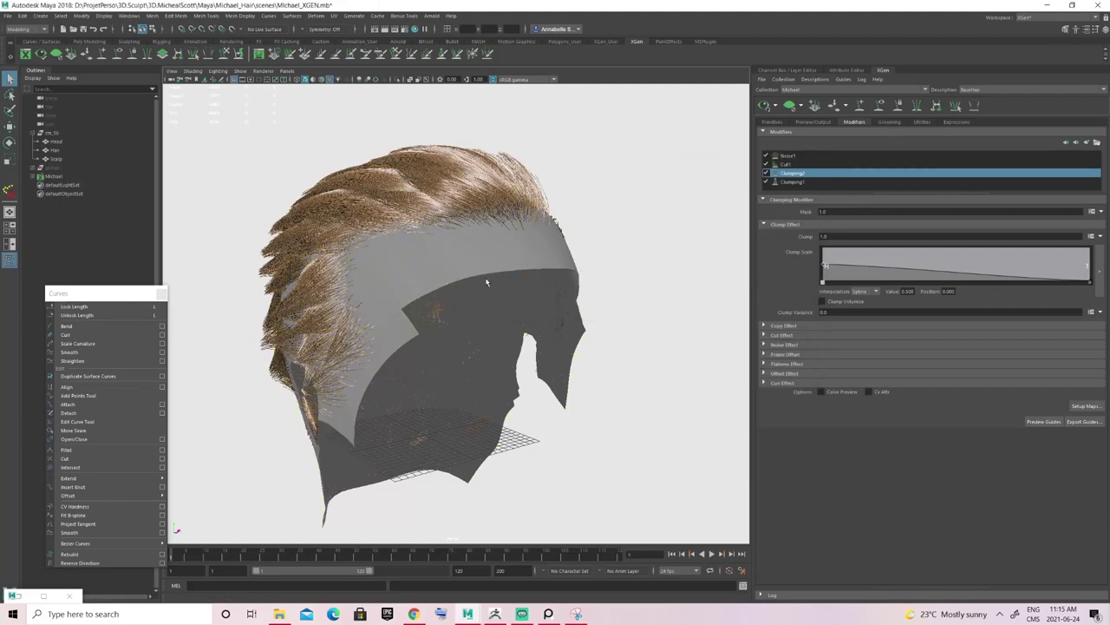
Add a lower point partway along Clumping2's Clump Scale ramp and raise its tip end to about 0.22.
alt+drag(487, 282, 495, 286)
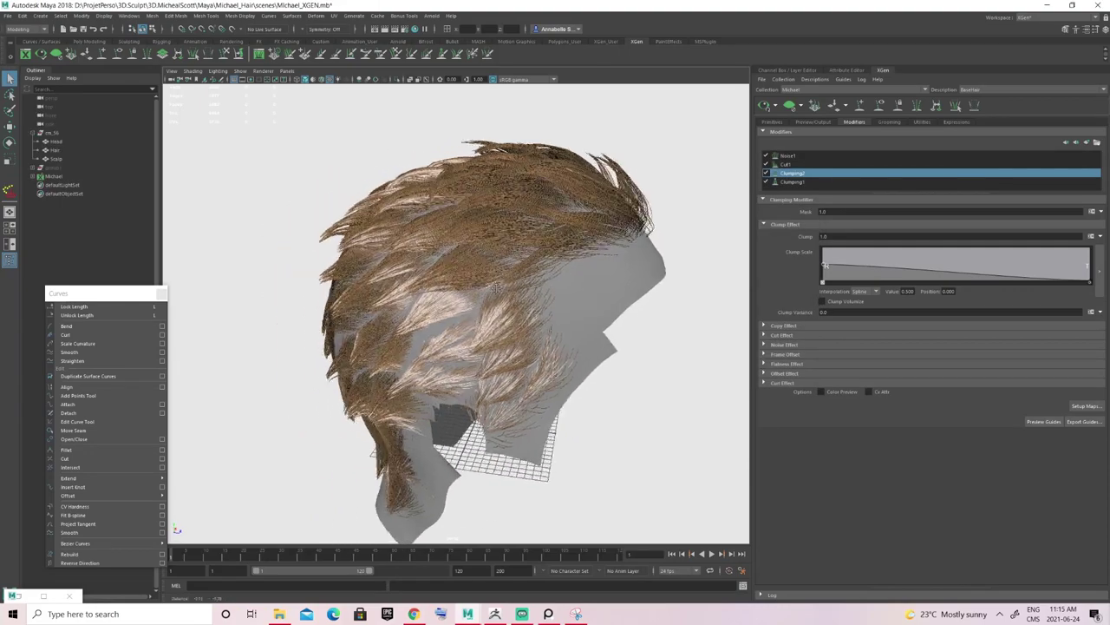
scroll(495, 288, up, 5)
scroll(475, 310, up, 4)
scroll(476, 310, down, 4)
alt+drag(476, 310, 539, 332)
scroll(556, 323, up, 4)
click(925, 264)
drag(926, 262, 922, 272)
click(1091, 277)
drag(1094, 276, 1094, 273)
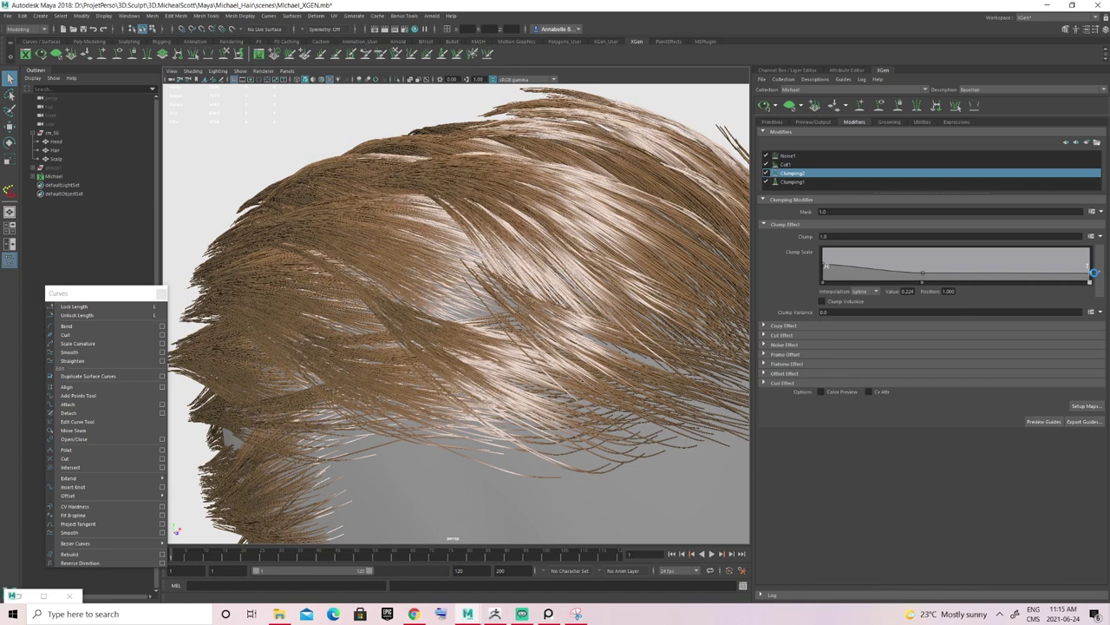
Lower the tip end of Clumping2's Clump Scale ramp to a value of about 0.18.
scroll(590, 297, down, 5)
alt+drag(590, 299, 701, 266)
scroll(509, 307, up, 1)
drag(1092, 273, 1092, 277)
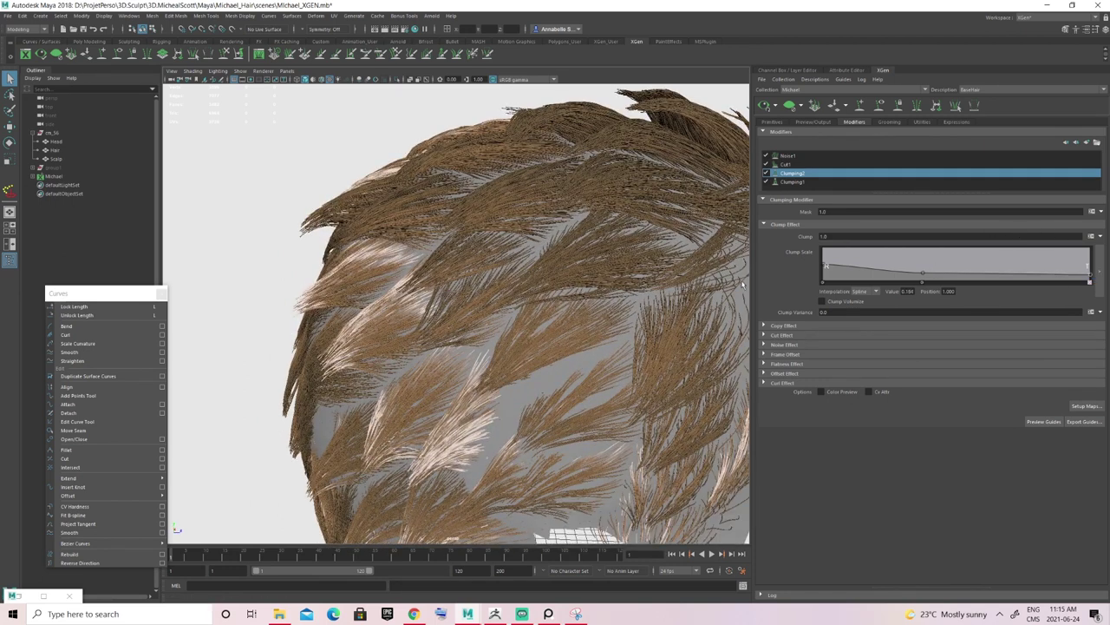
Select the Clumping1 modifier and slightly lower the point near the tip of its Clump Scale ramp.
alt+drag(482, 324, 380, 255)
click(811, 183)
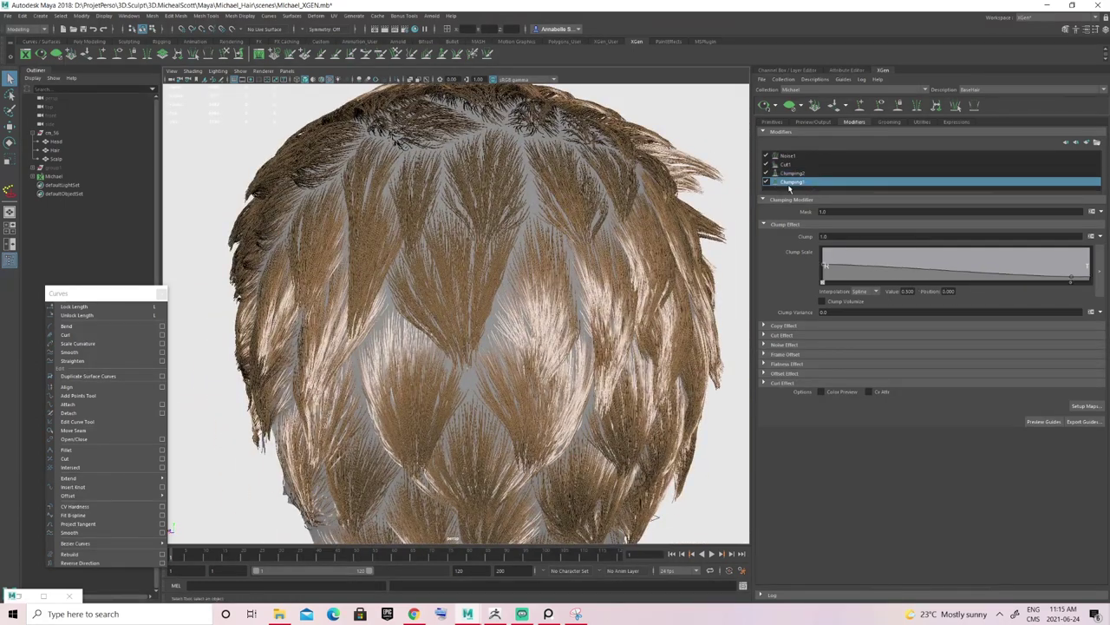
drag(1073, 279, 1073, 280)
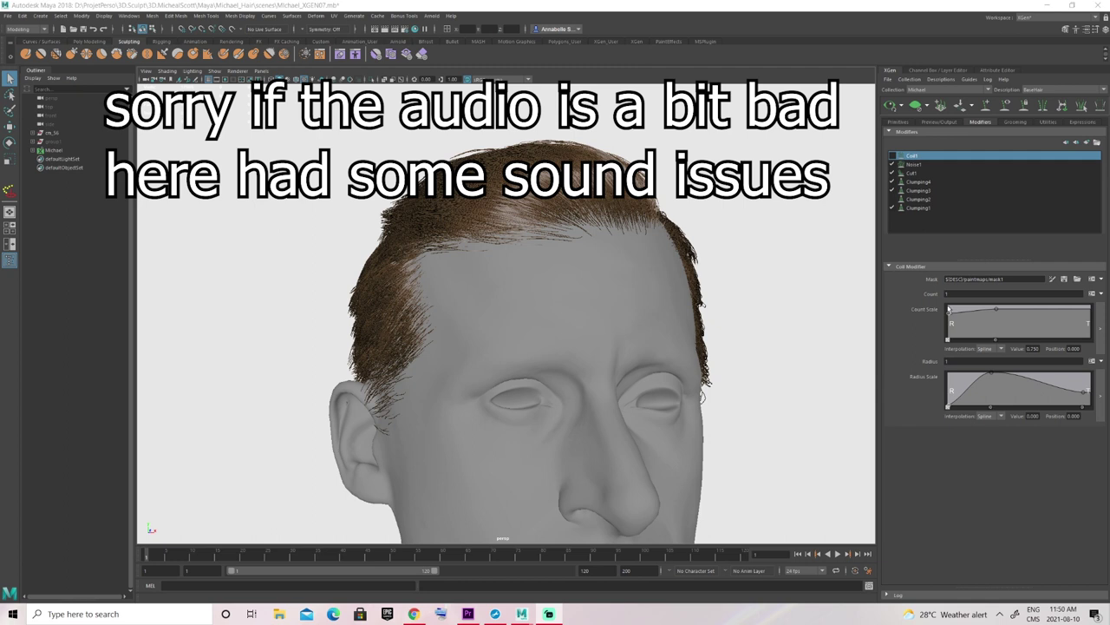
Select Clumping3 and review its clumping map settings, including the point density, without changing them.
click(924, 191)
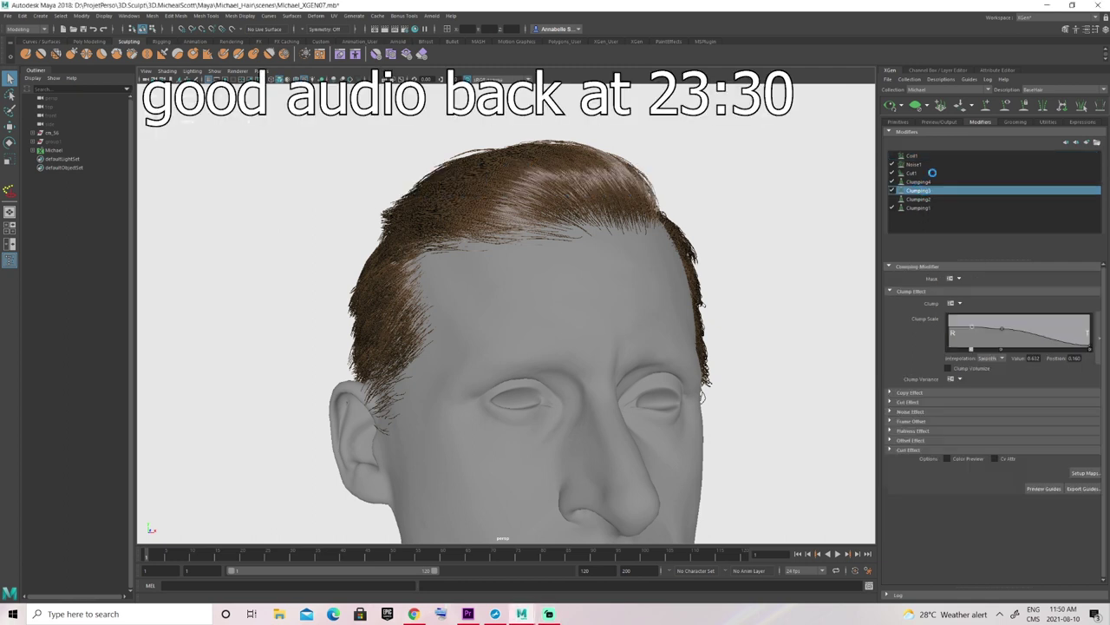
click(1080, 475)
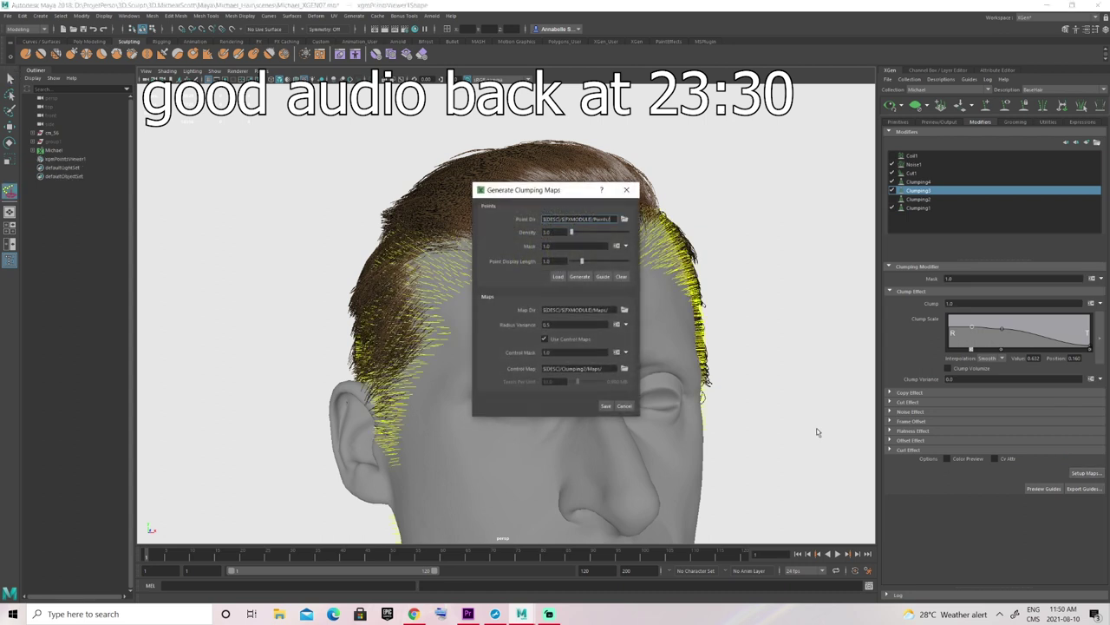
key(Tab)
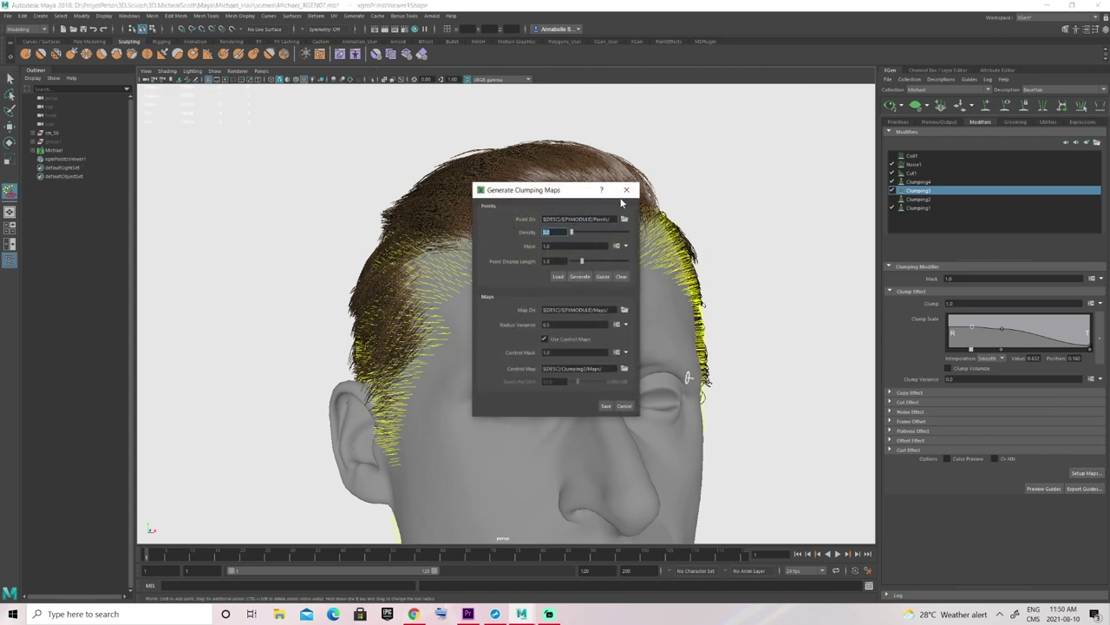
click(627, 189)
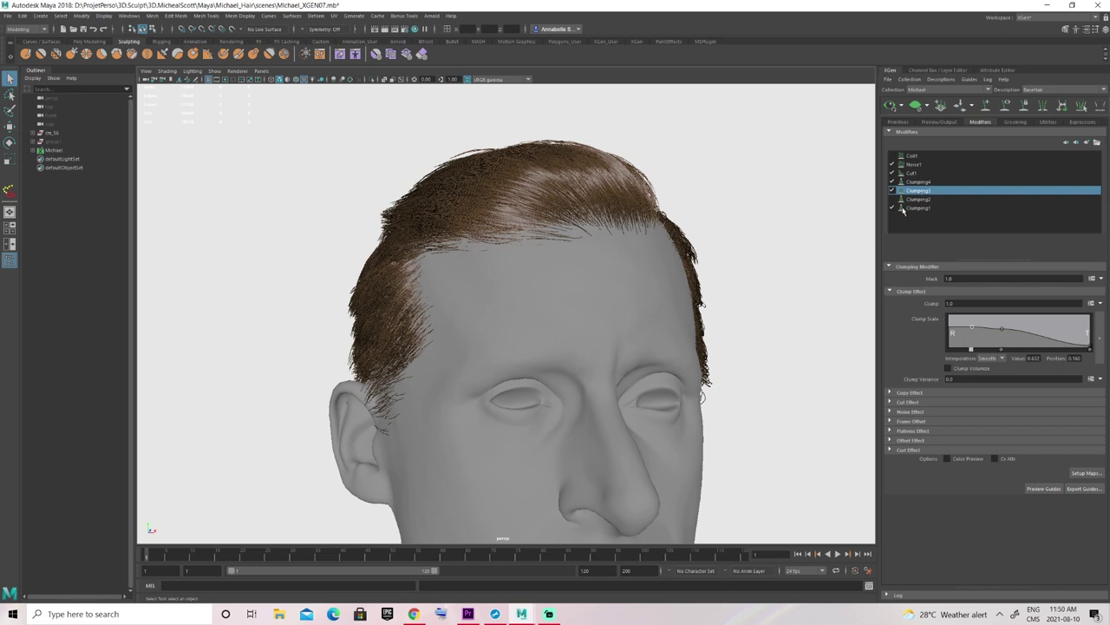
Look over the modifier types that can be added to the hair description.
click(1087, 144)
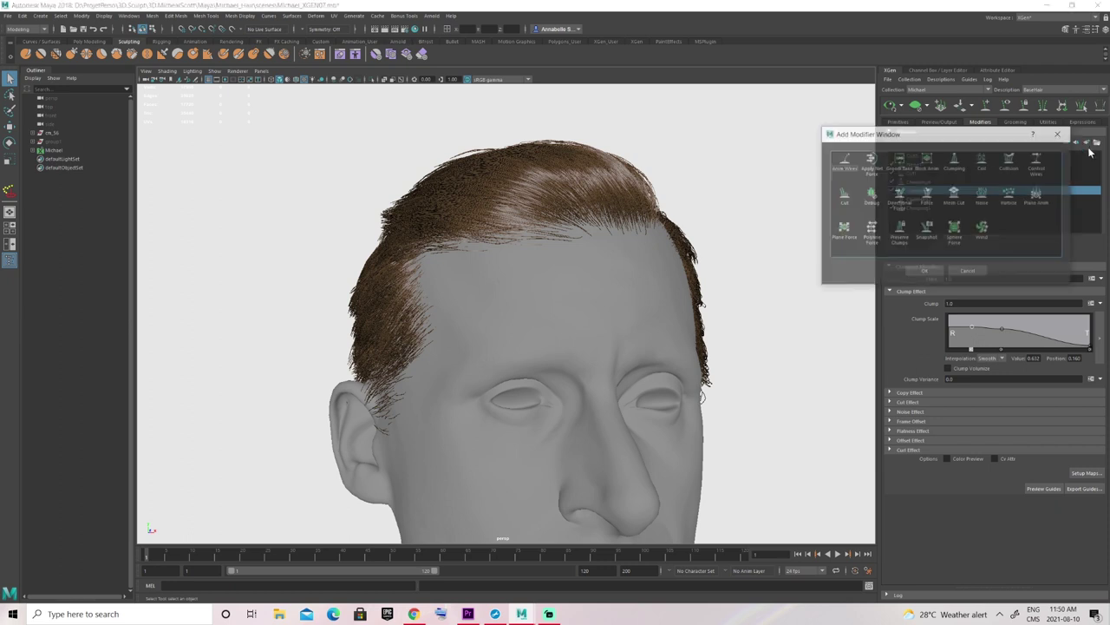
drag(984, 134, 844, 127)
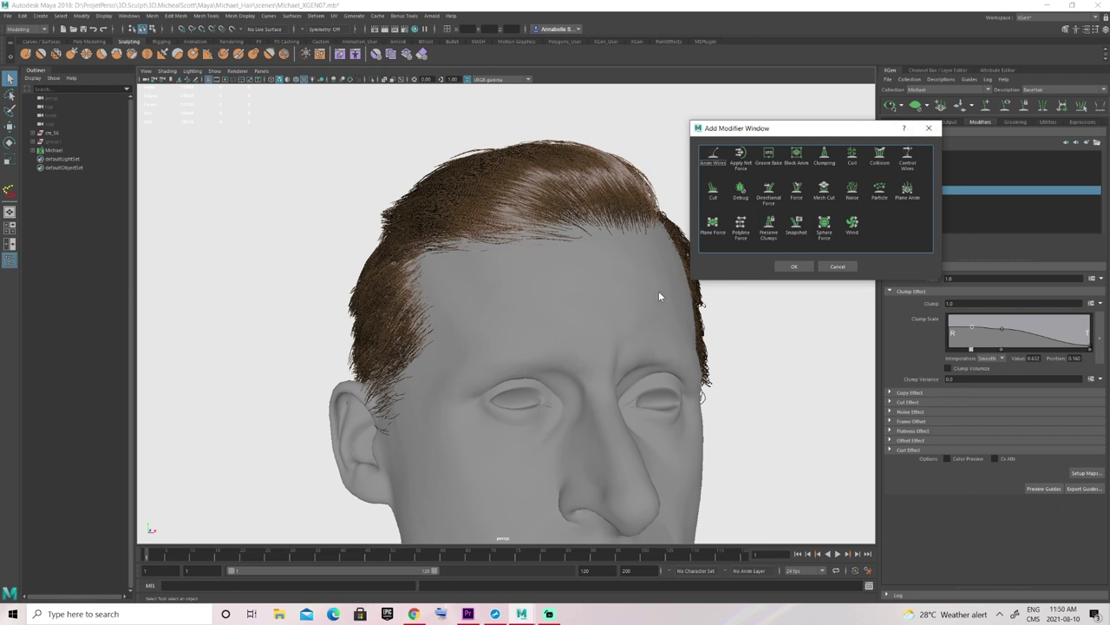
click(928, 133)
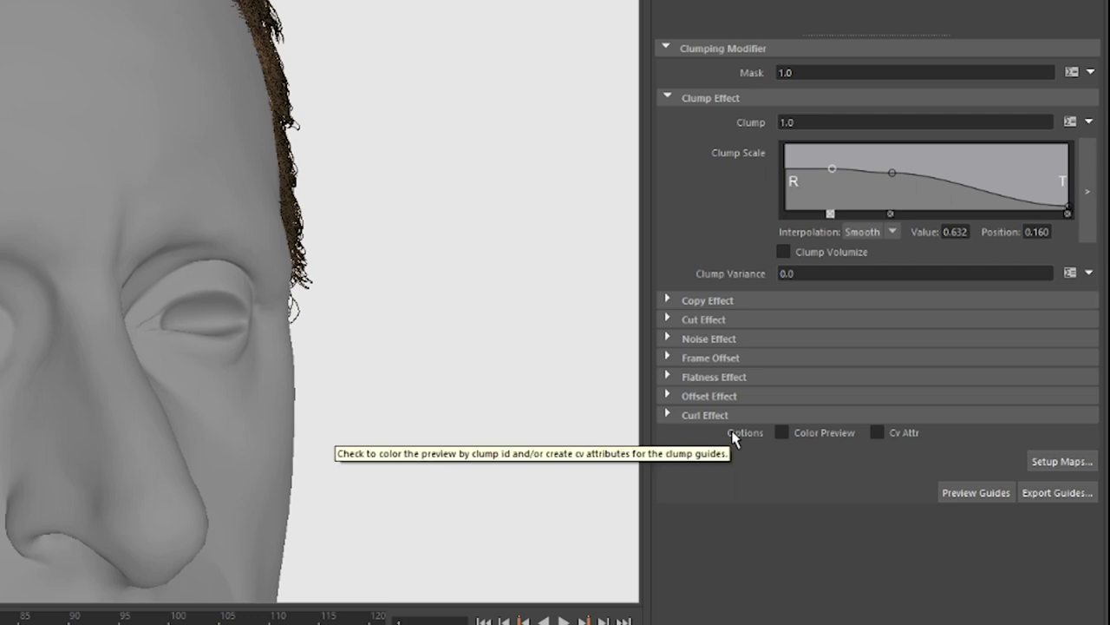
Examine the Cut Effect, Noise Effect and Curl Effect settings of Clumping3.
click(682, 320)
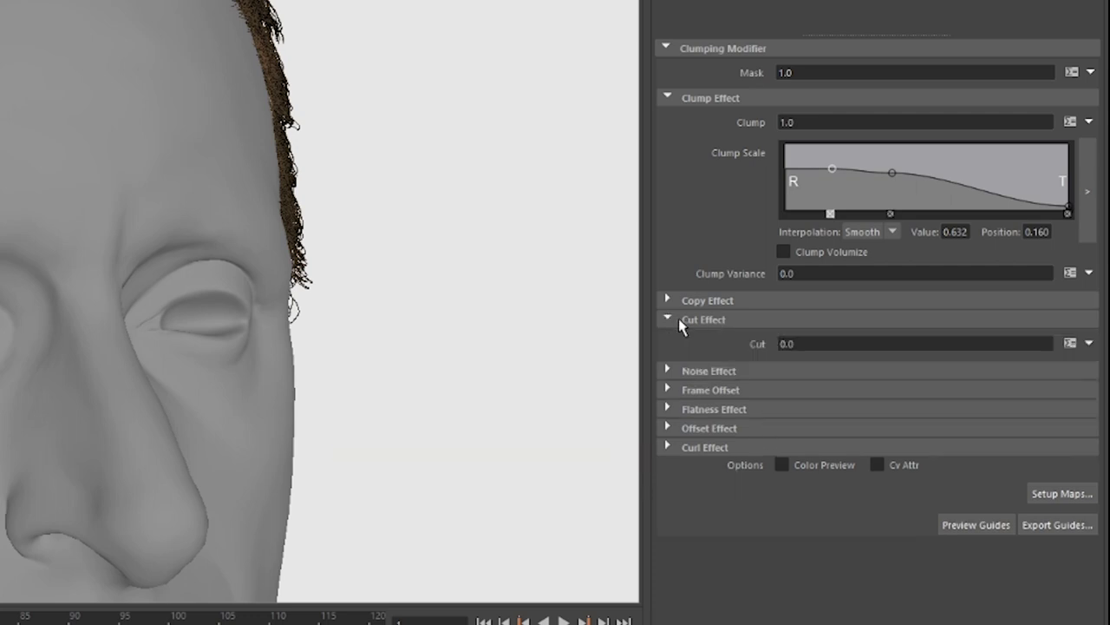
click(687, 371)
scroll(694, 538, down, 1)
click(677, 593)
scroll(702, 576, down, 2)
scroll(830, 499, up, 2)
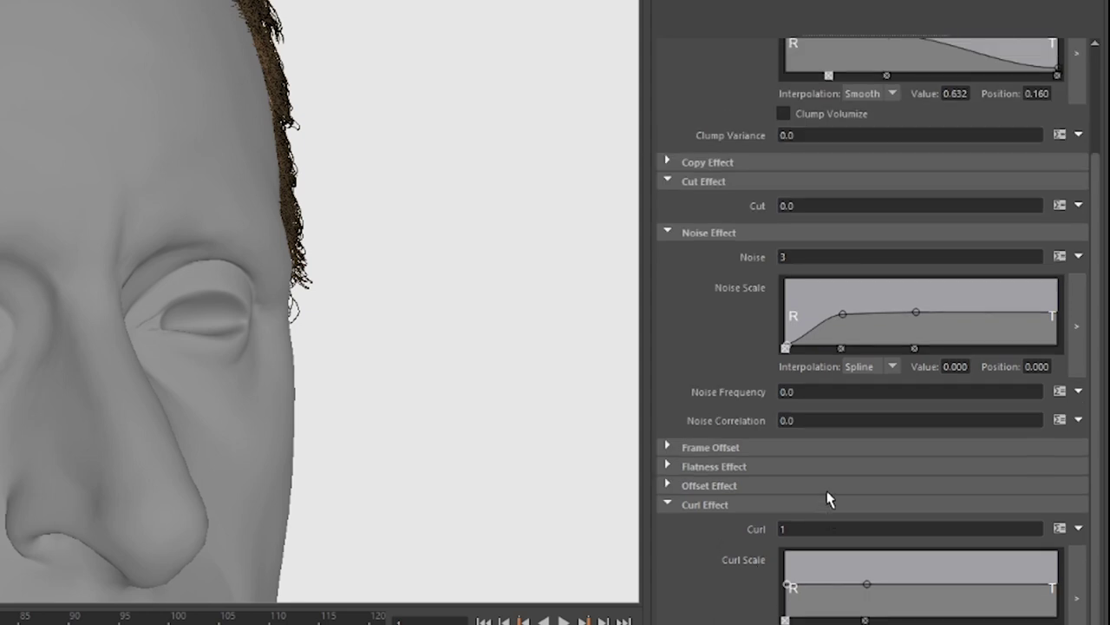
scroll(798, 434, up, 2)
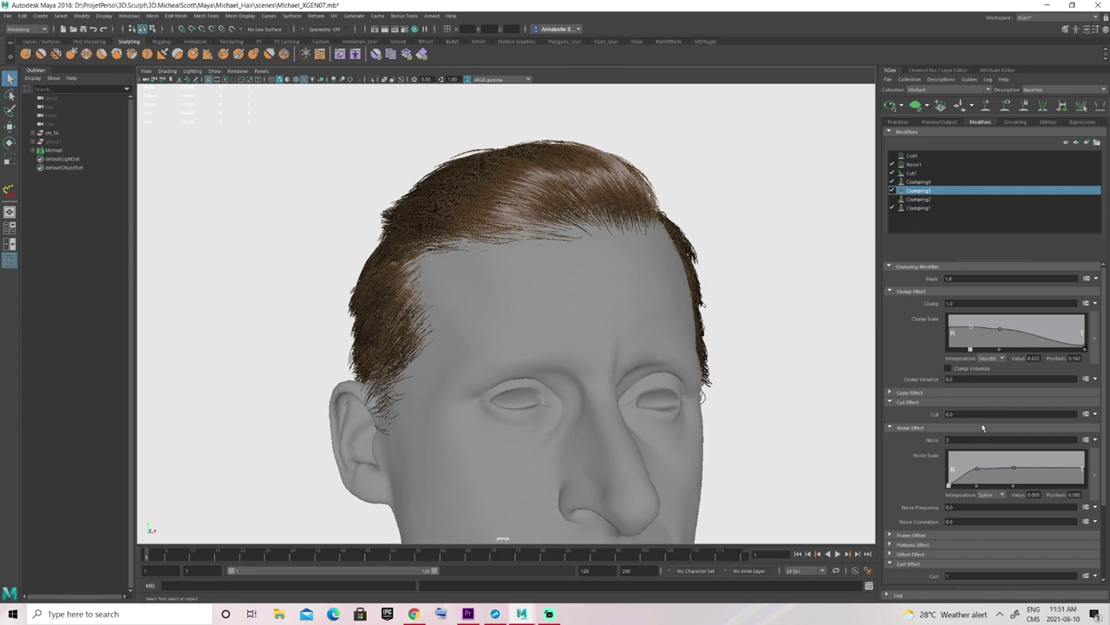
scroll(966, 373, down, 3)
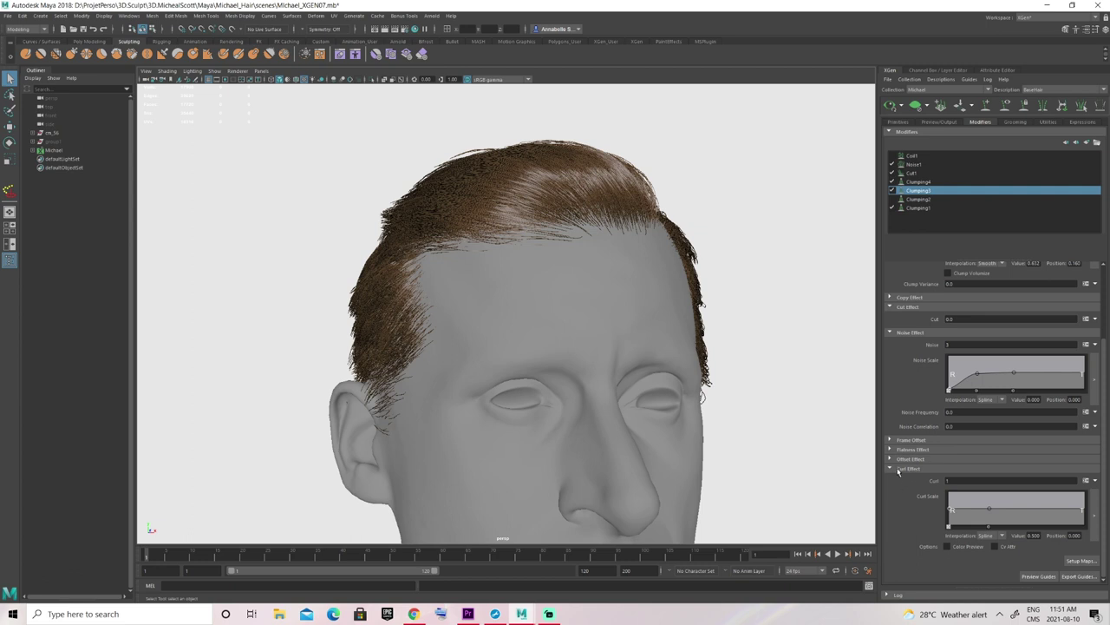
Set Clumping3's Curl to 5 and raise the second point of its Curl Scale ramp to about 0.77.
click(970, 480)
text(5)
key(Return)
drag(991, 512, 988, 500)
scroll(524, 231, up, 2)
alt+drag(524, 232, 495, 228)
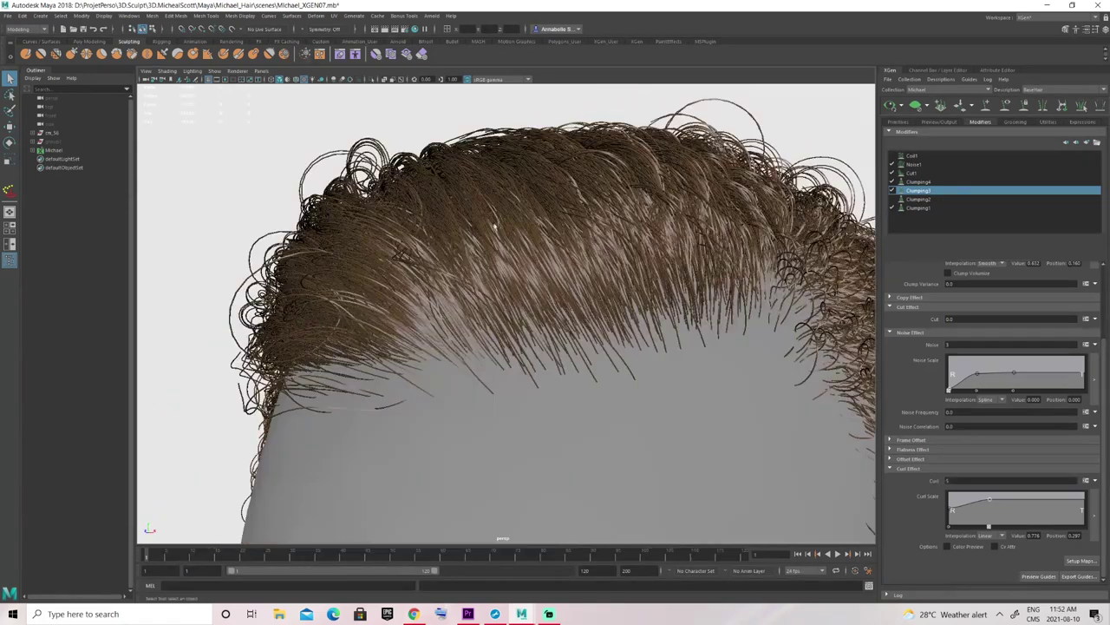
alt+drag(566, 265, 621, 203)
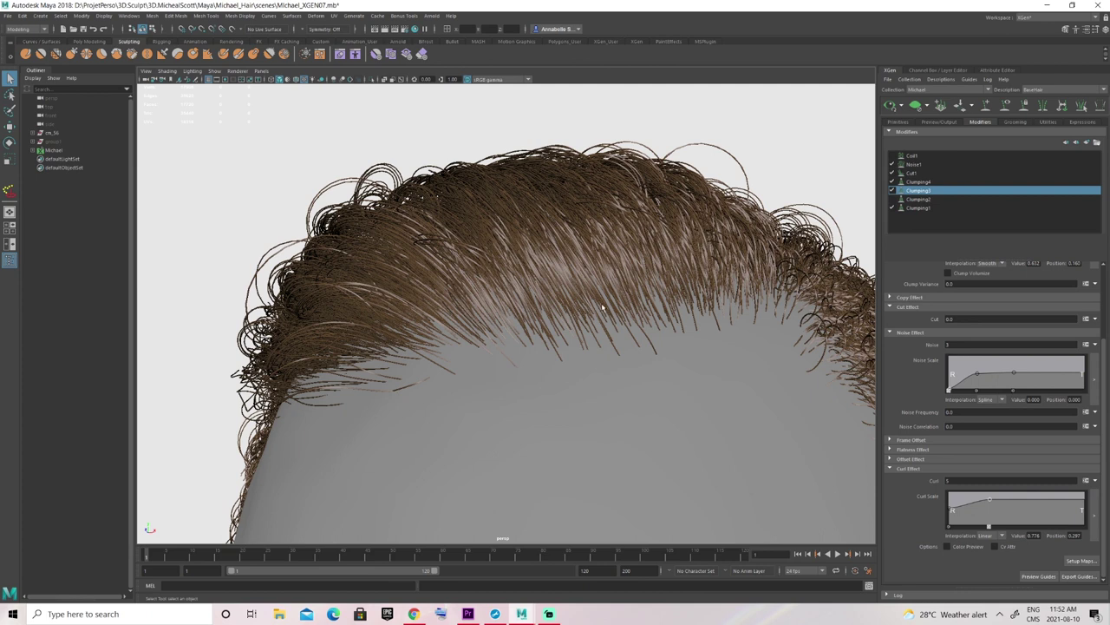
Set Clumping3's Curl to 1 and slightly lower the second point of its Curl Scale ramp.
drag(960, 481, 933, 476)
text(1)
key(Return)
alt+drag(477, 250, 732, 260)
alt+drag(511, 182, 646, 234)
alt+right_drag(646, 234, 676, 247)
alt+middle_drag(677, 247, 661, 268)
drag(990, 500, 992, 505)
alt+drag(751, 208, 731, 198)
Select Coil1, check the available modifier types and turn on the existing Coil1 modifier.
click(920, 155)
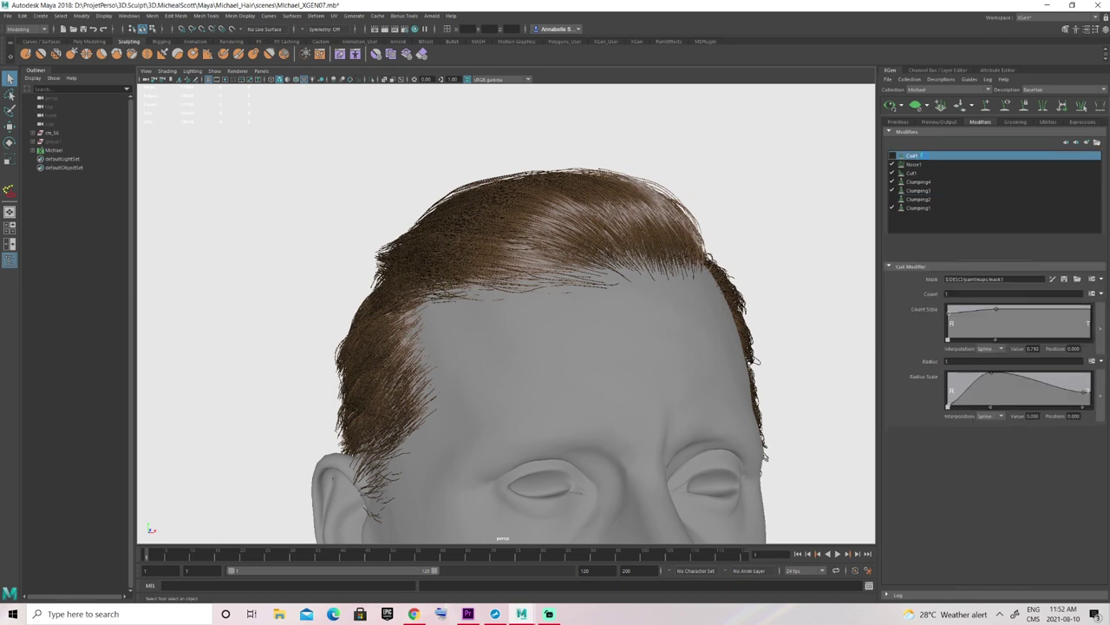
click(1087, 144)
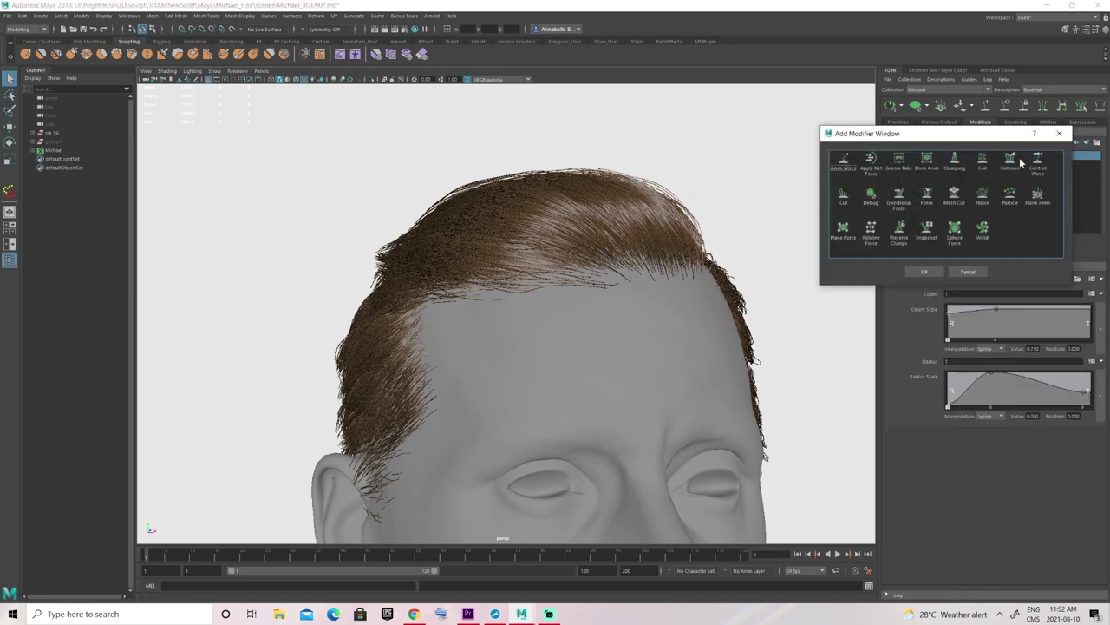
click(1058, 133)
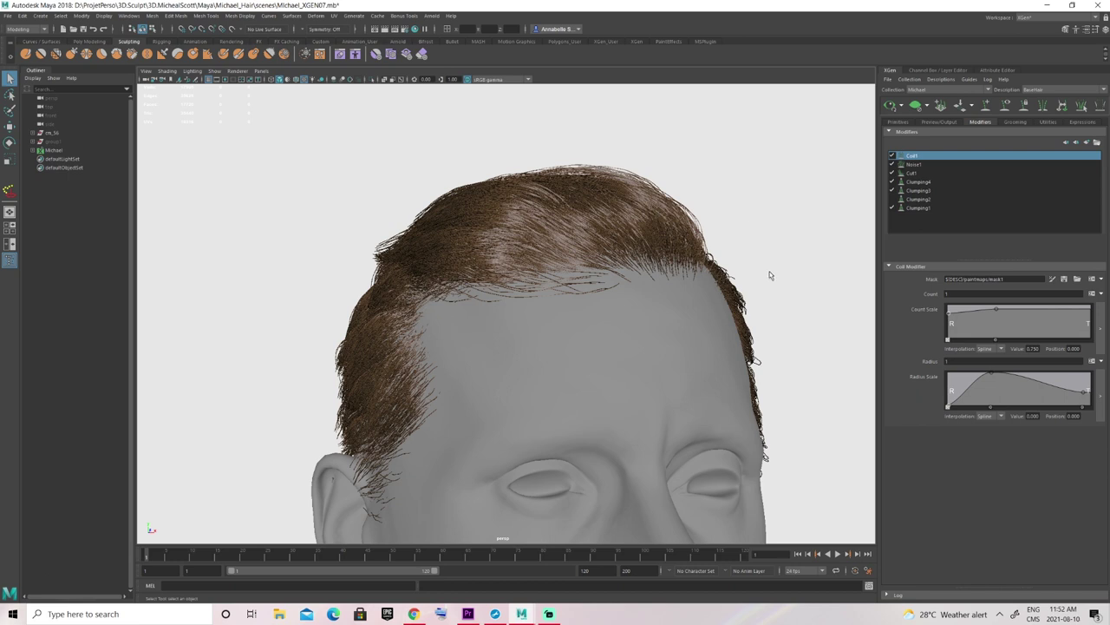
Set Coil1's Count to 5 and inspect the coiled hair from several angles around the head.
click(948, 293)
text(5)
key(Return)
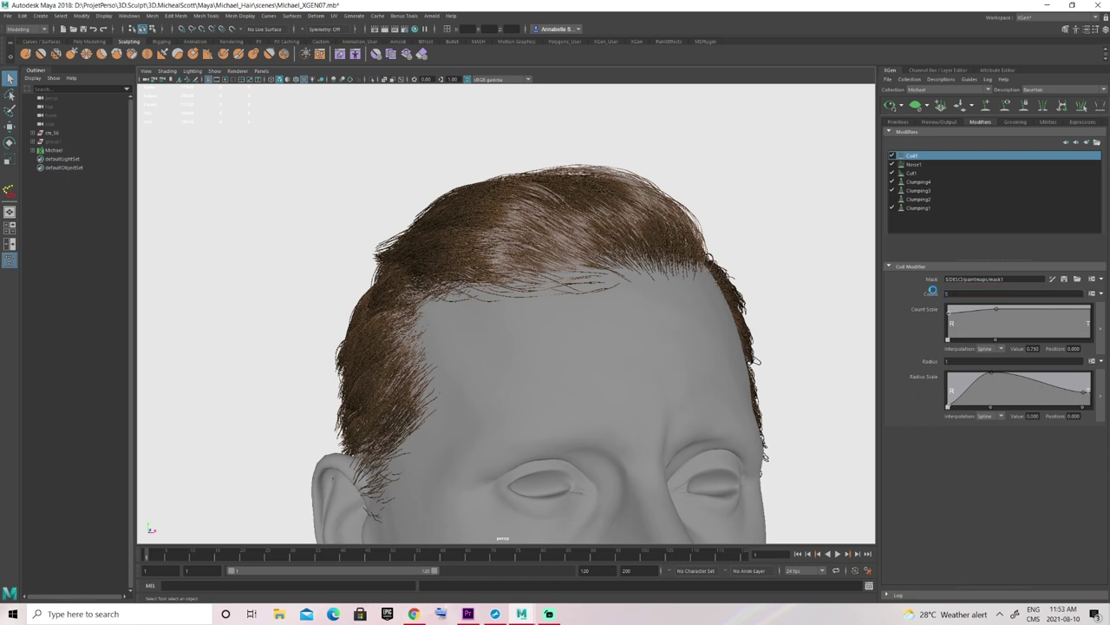
scroll(666, 254, up, 3)
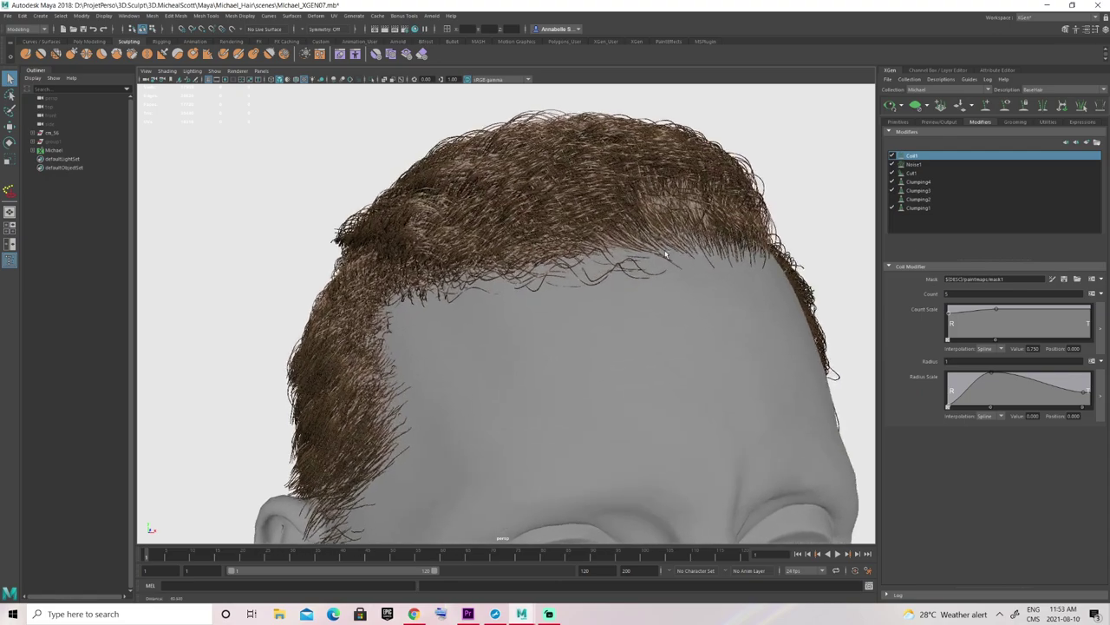
alt+drag(667, 253, 516, 234)
alt+right_drag(494, 168, 763, 221)
alt+drag(824, 222, 604, 337)
alt+drag(540, 368, 646, 277)
alt+right_drag(737, 252, 637, 235)
alt+drag(637, 235, 737, 209)
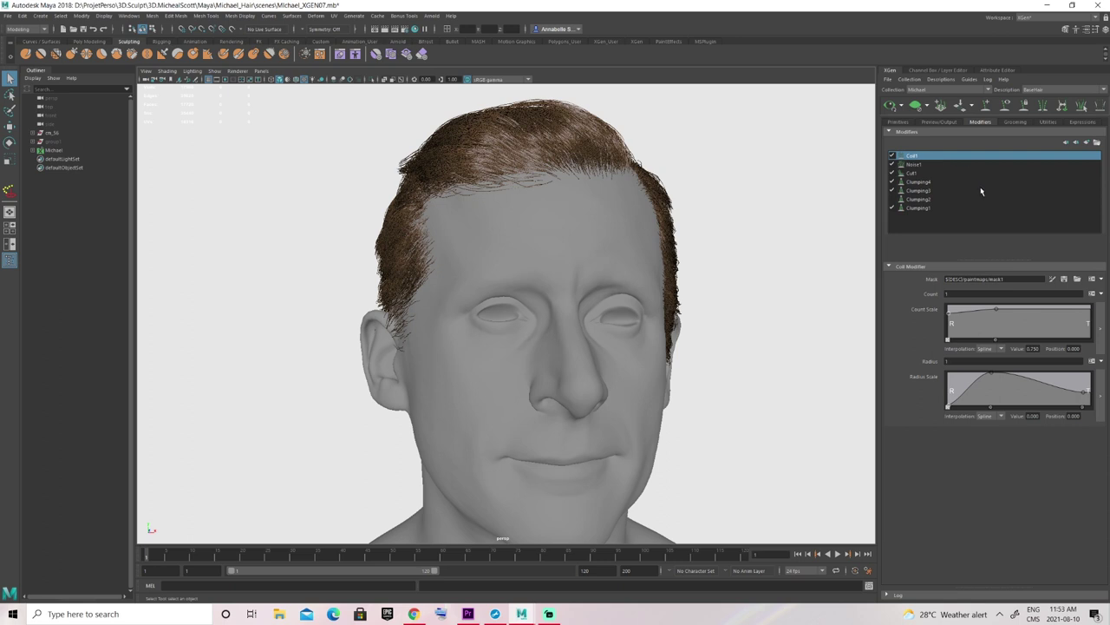
Turn off the Coil1 and Clumping4 modifiers.
click(891, 157)
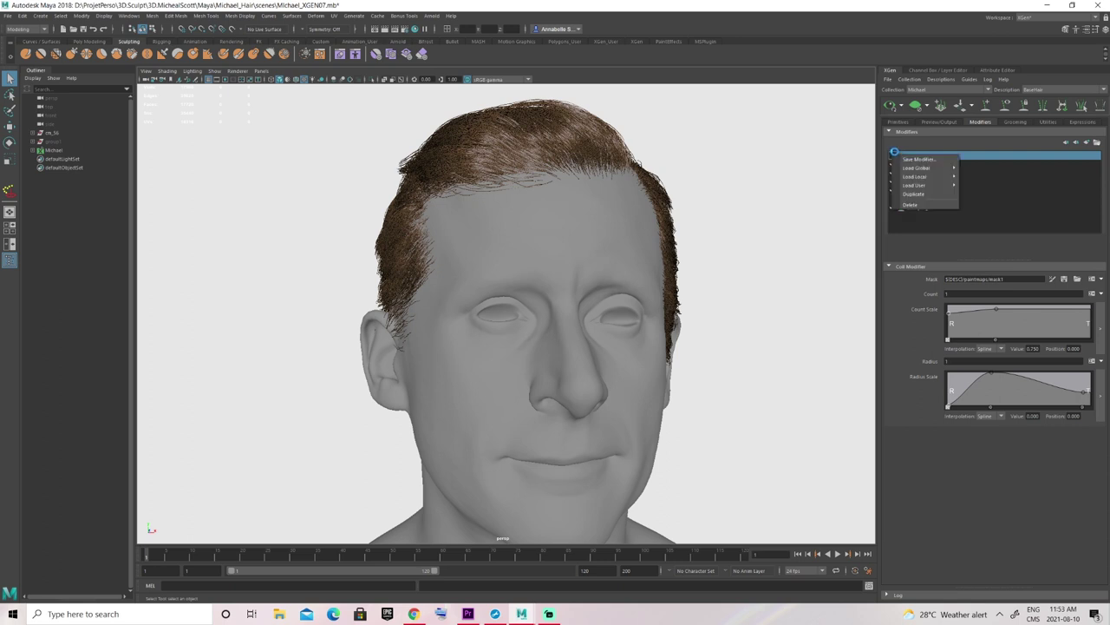
click(894, 164)
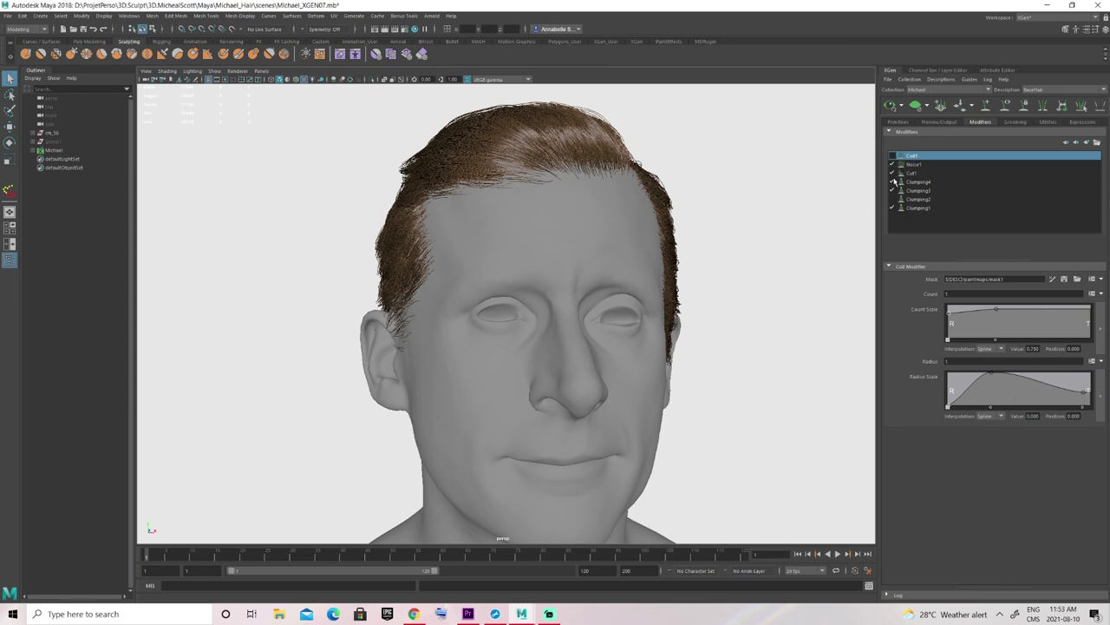
click(893, 181)
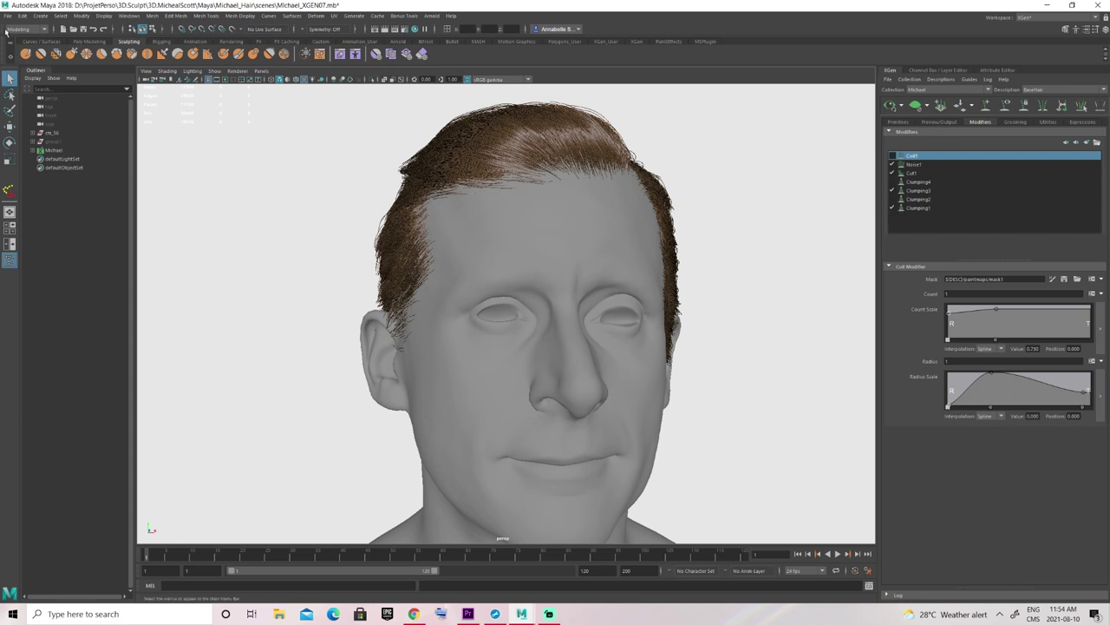
Review the project's scenes folder path and the numbered scene versions in the Save Scene As dialog.
click(9, 16)
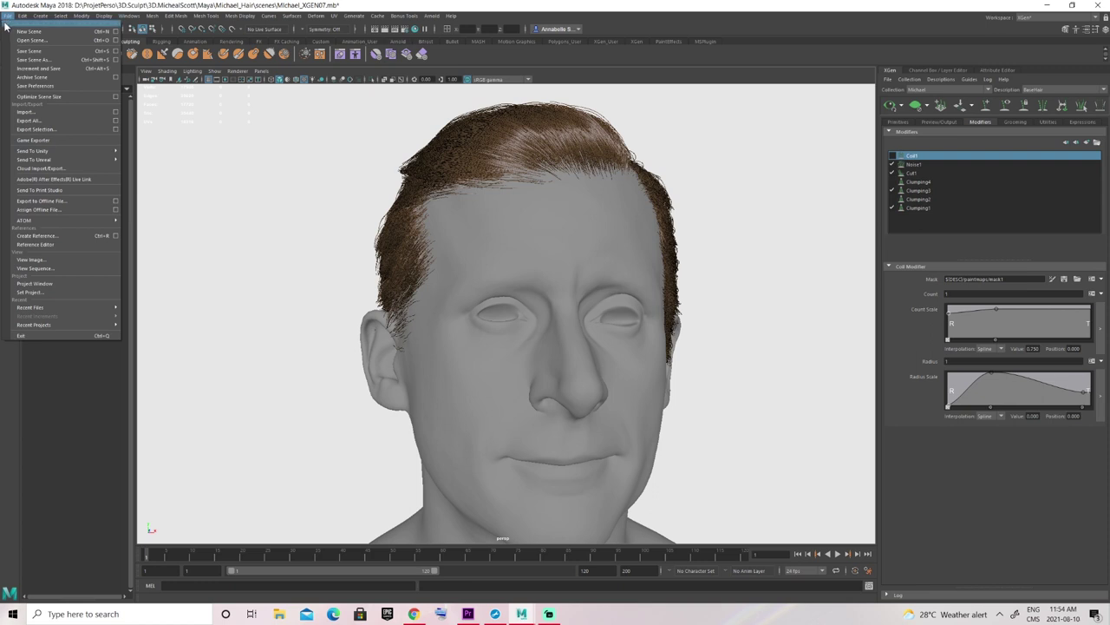
click(35, 61)
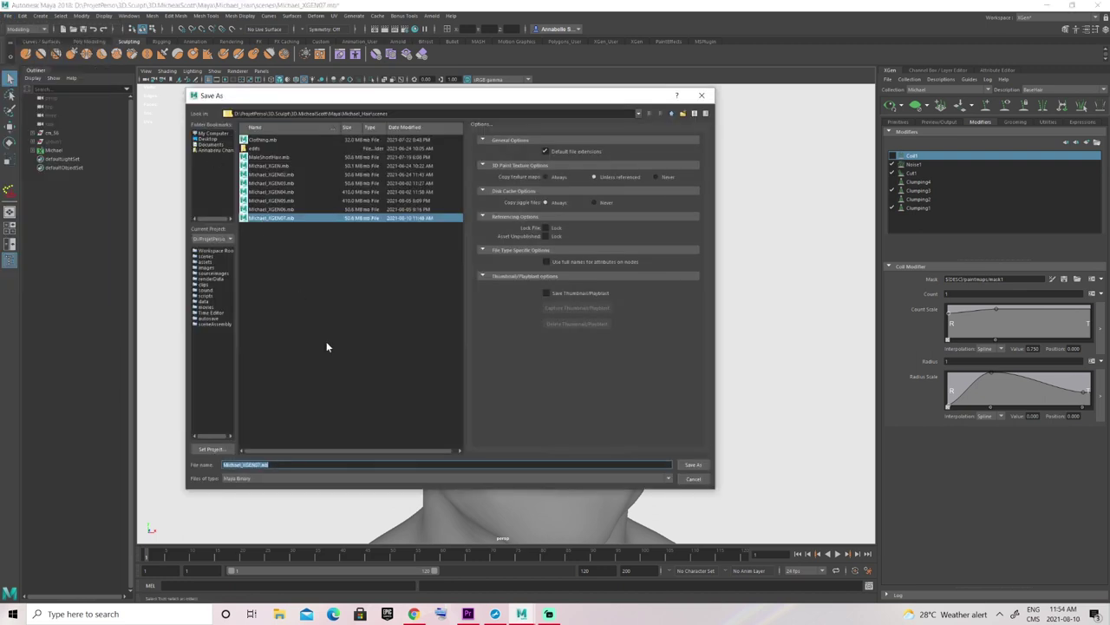
click(281, 219)
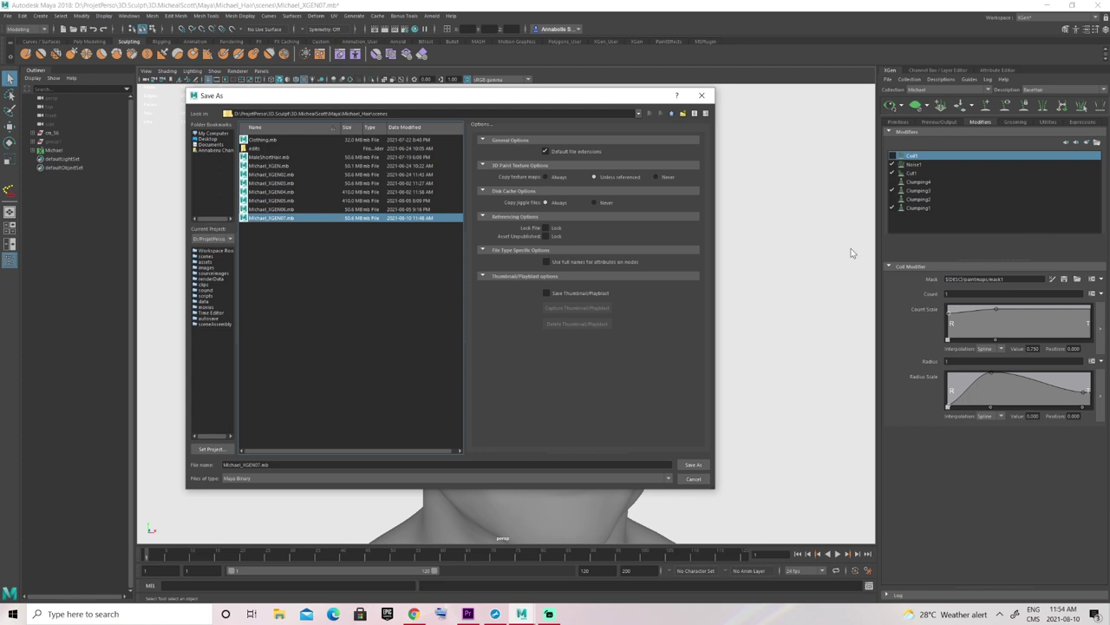
drag(327, 114, 387, 113)
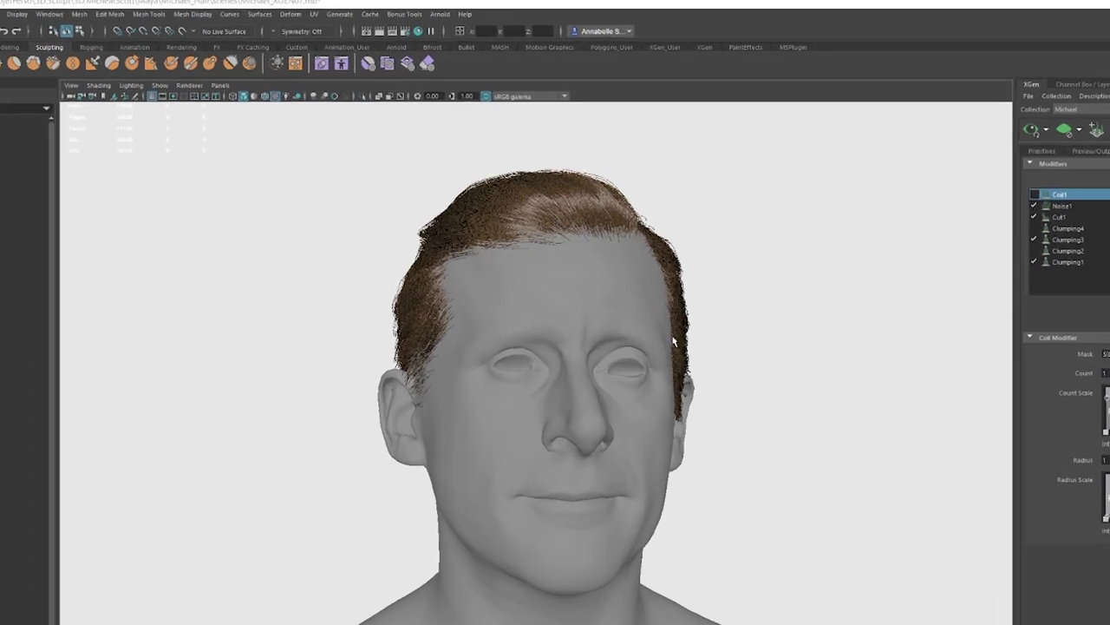
Open the Convert XGen Primitives to Polygons options, reset them to defaults and turn on Insert Spans Along Width.
click(334, 13)
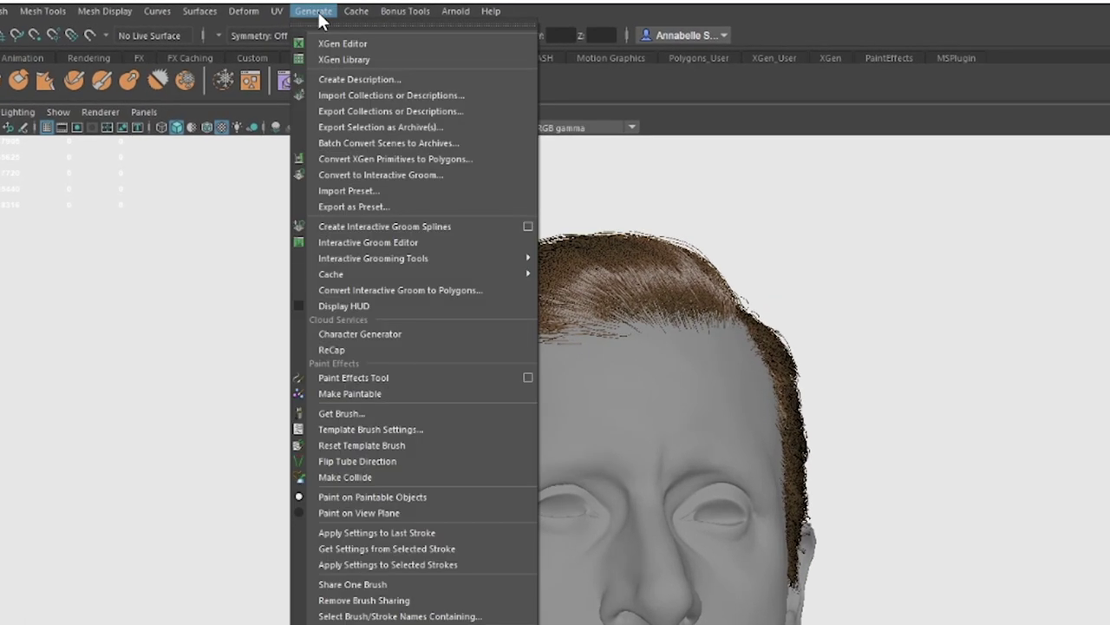
click(375, 159)
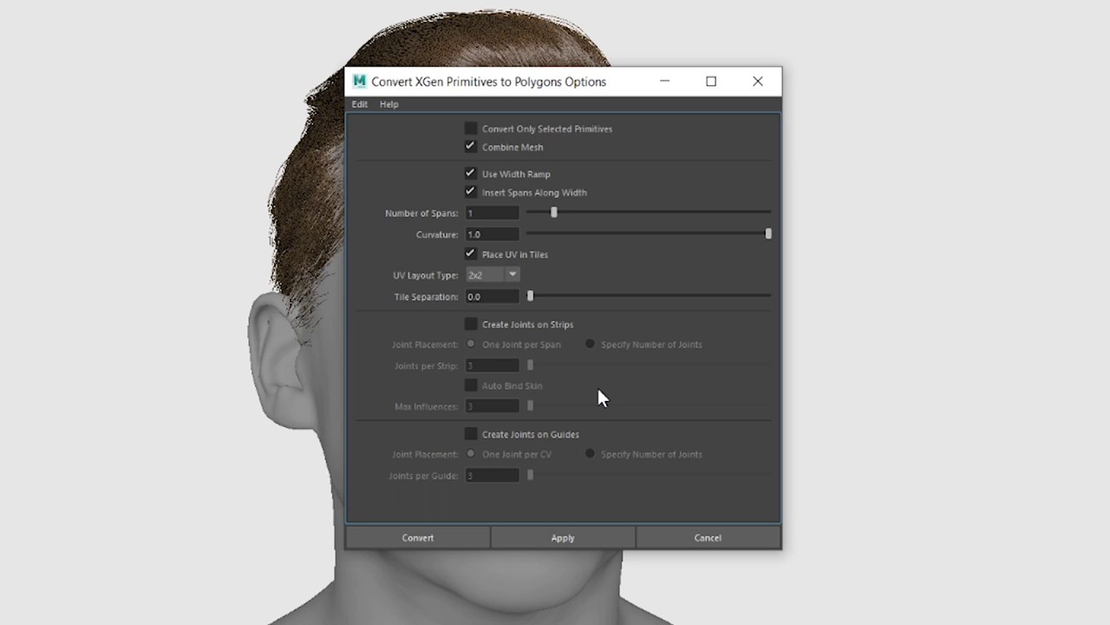
click(367, 103)
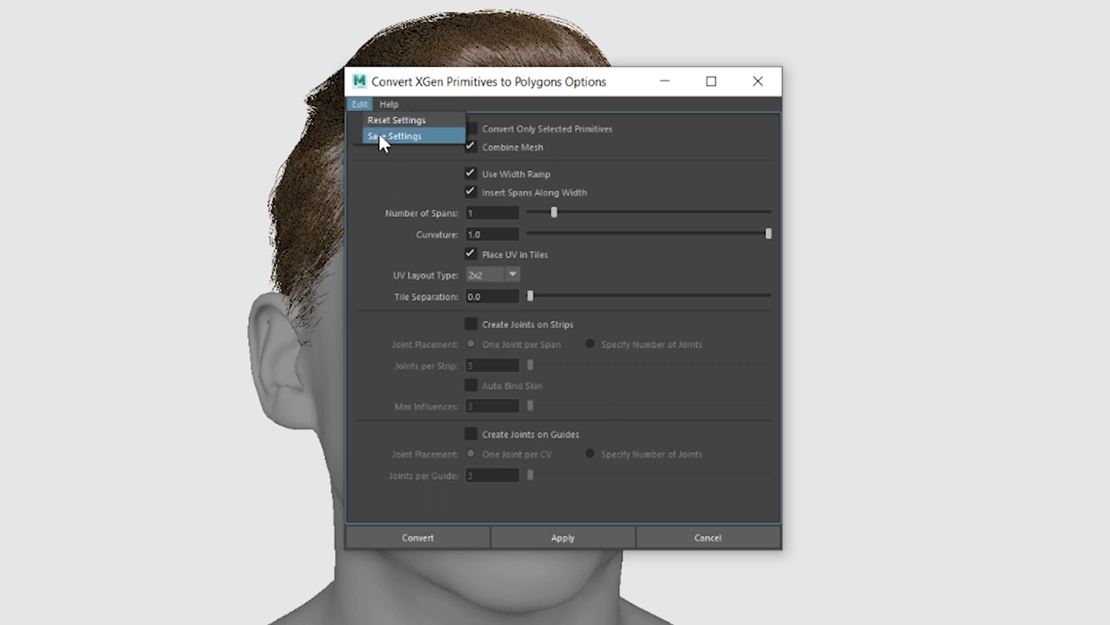
click(379, 121)
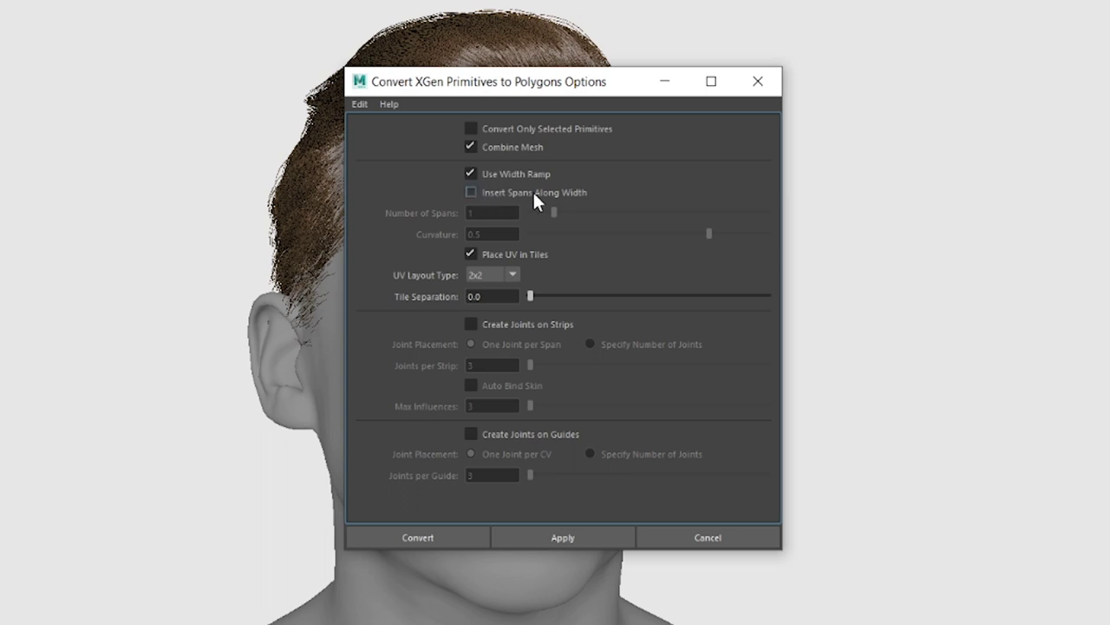
click(558, 193)
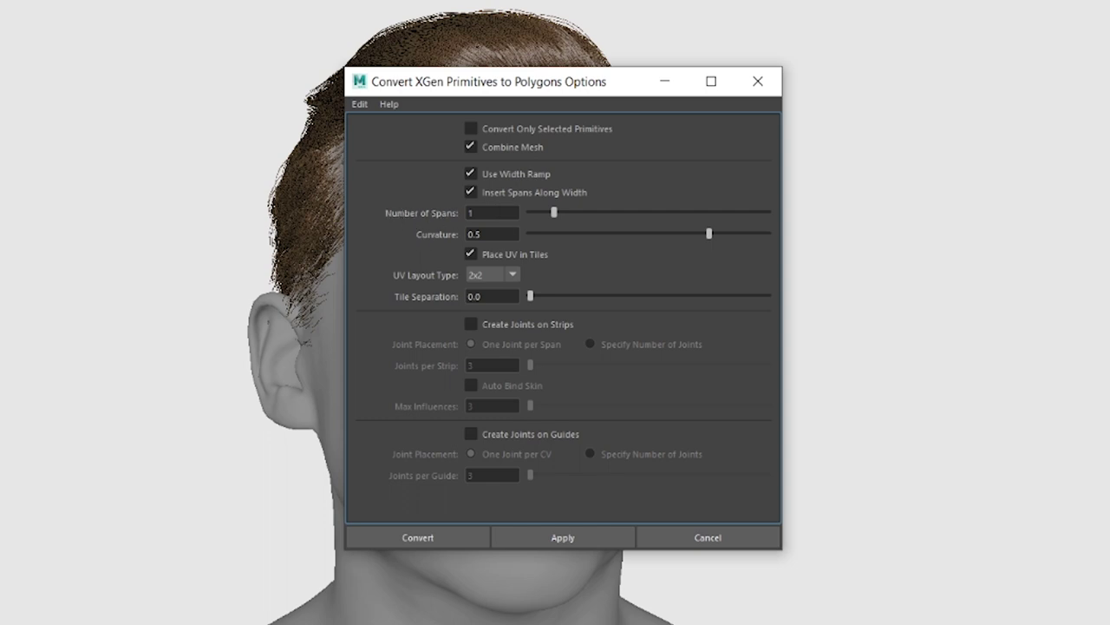
key(super+s)
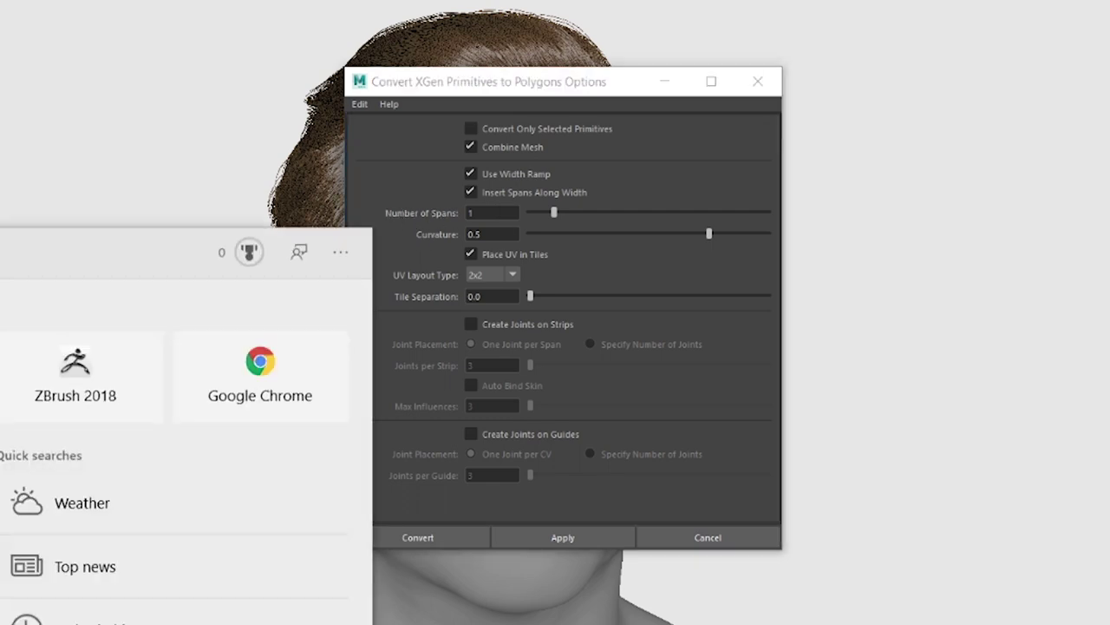
Open the Snipping Tool and capture a snip of the blank viewport area beside the head.
text(sn)
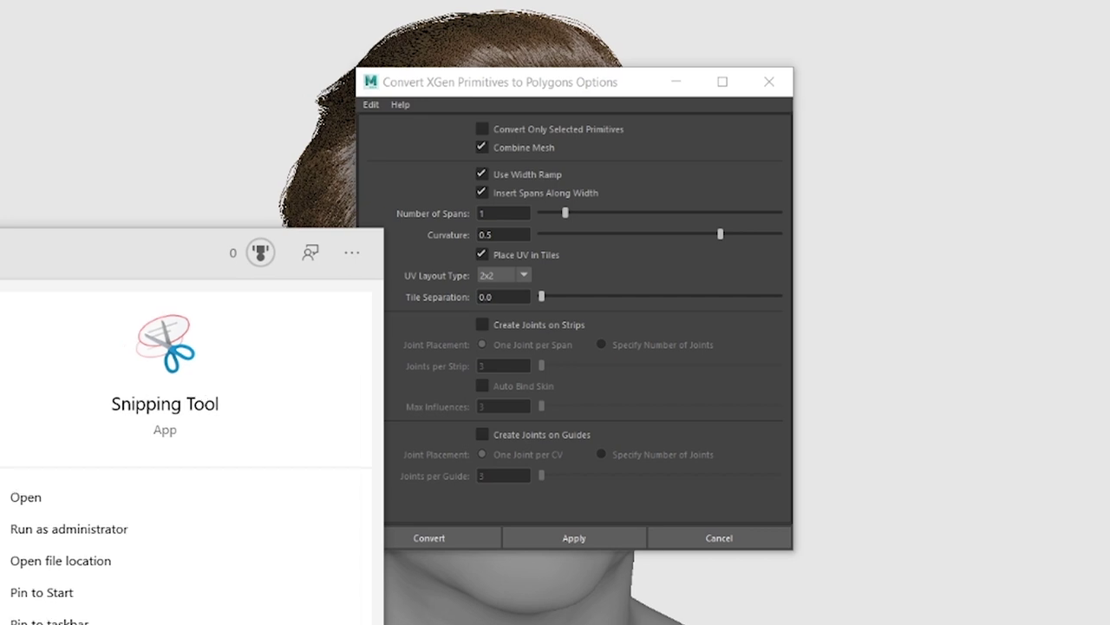
key(Return)
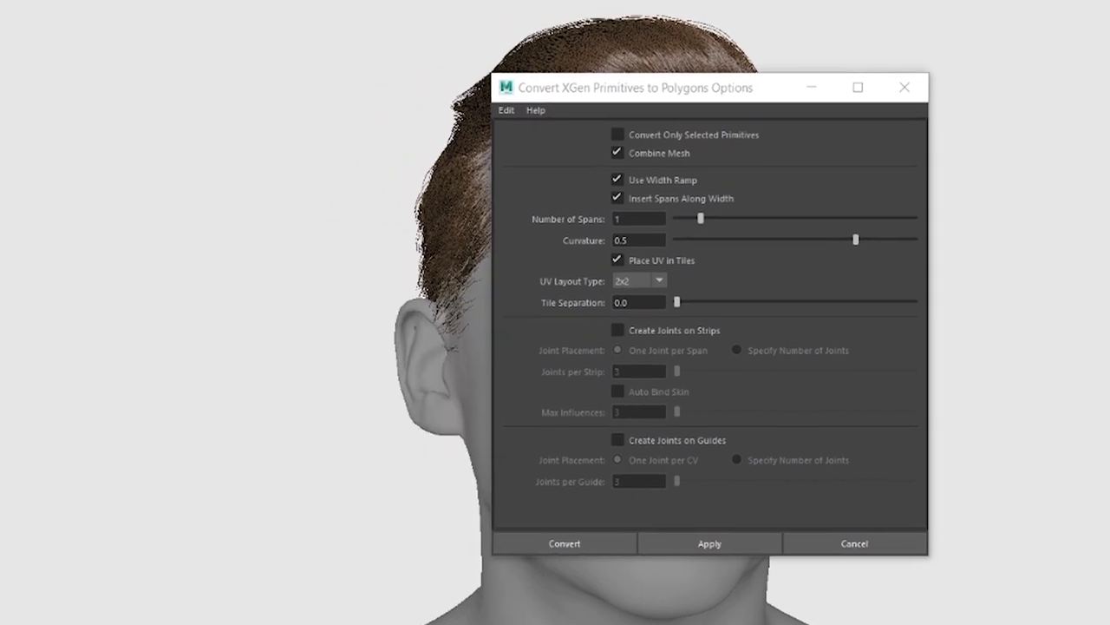
click(63, 54)
drag(39, 0, 461, 567)
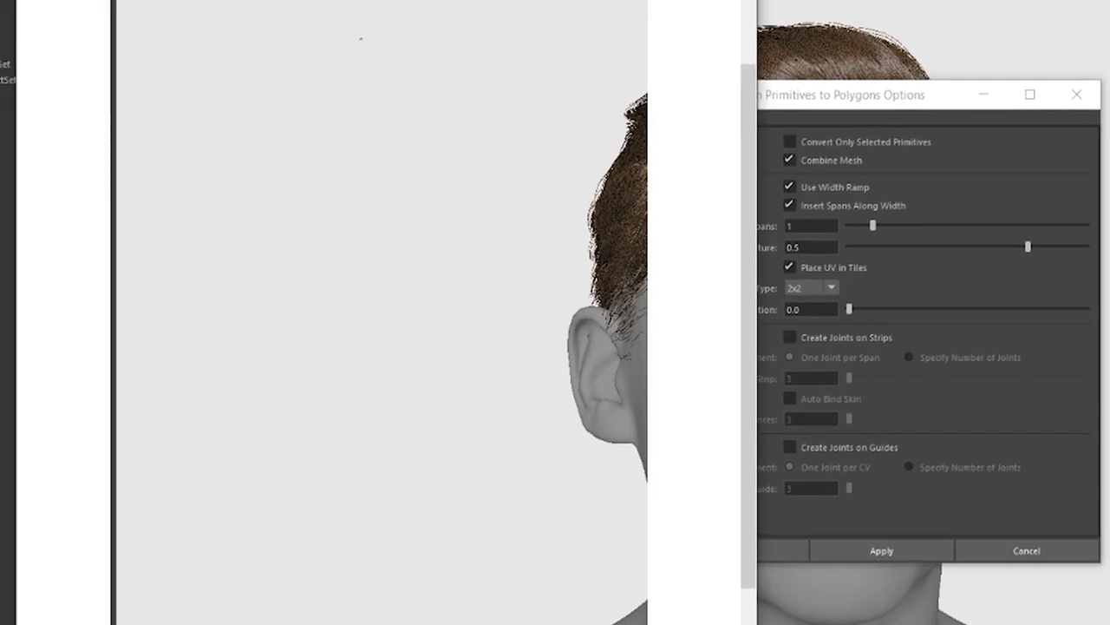
Sketch four roughly parallel diagonal red lines on the snip to illustrate a hair strip divided lengthwise by spans.
drag(118, 181, 451, 5)
drag(117, 224, 555, 1)
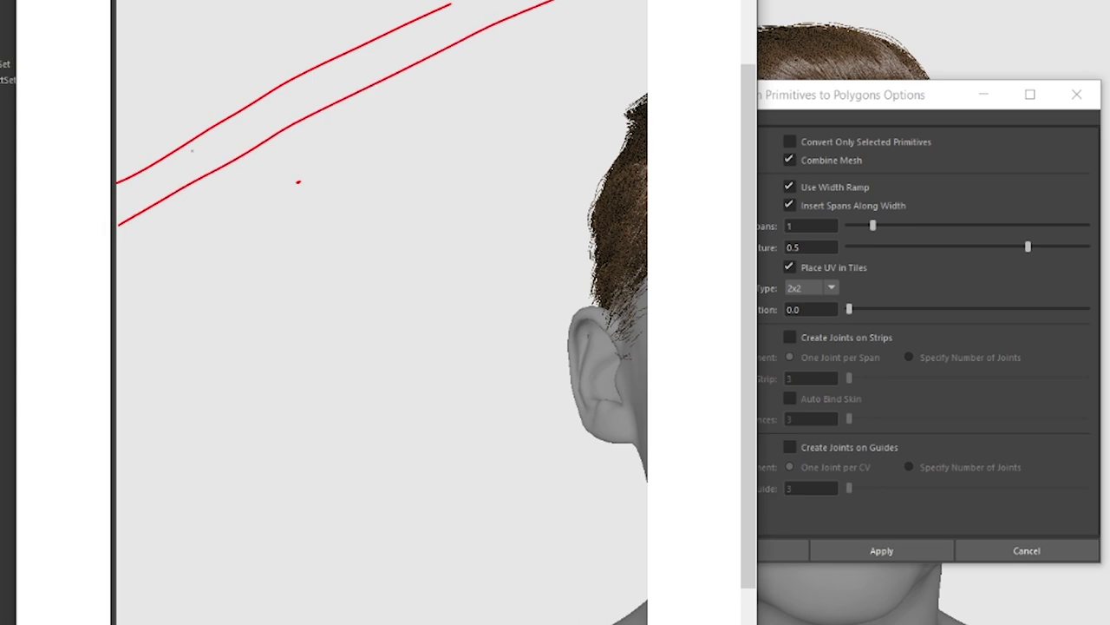
mouse_move(103, 214)
mouse_down()
mouse_move(224, 136)
mouse_move(494, 0)
mouse_up()
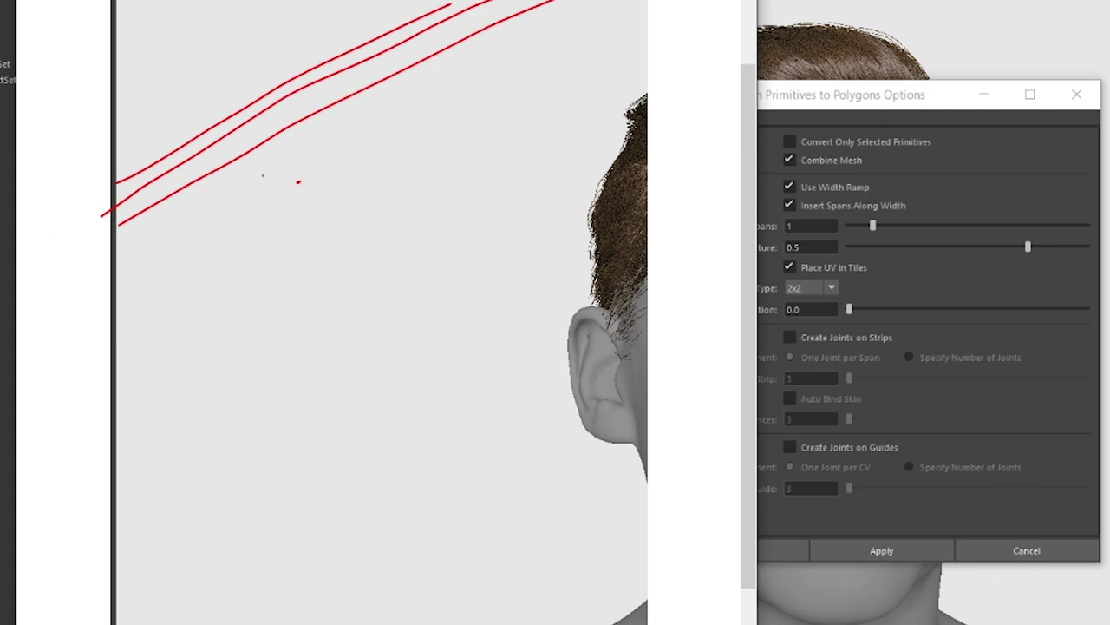
mouse_move(105, 227)
mouse_down()
mouse_move(352, 81)
mouse_move(531, 1)
mouse_up()
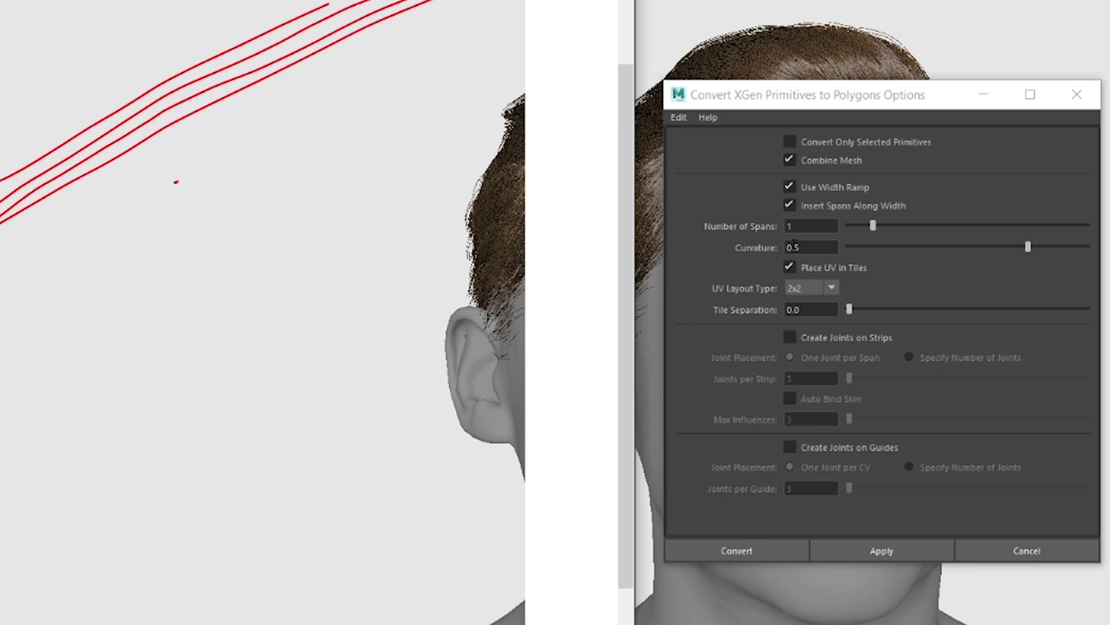
Set the conversion's Curvature to 1.0 and switch back to the snip.
drag(807, 249, 774, 251)
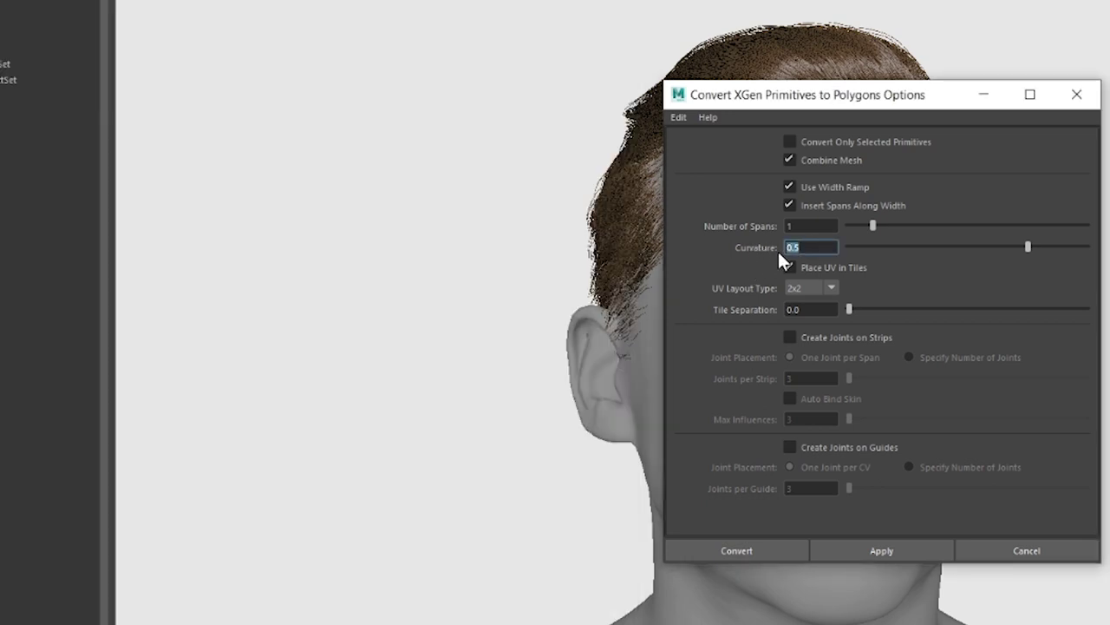
text(1.0)
key(Return)
key(alt+Tab)
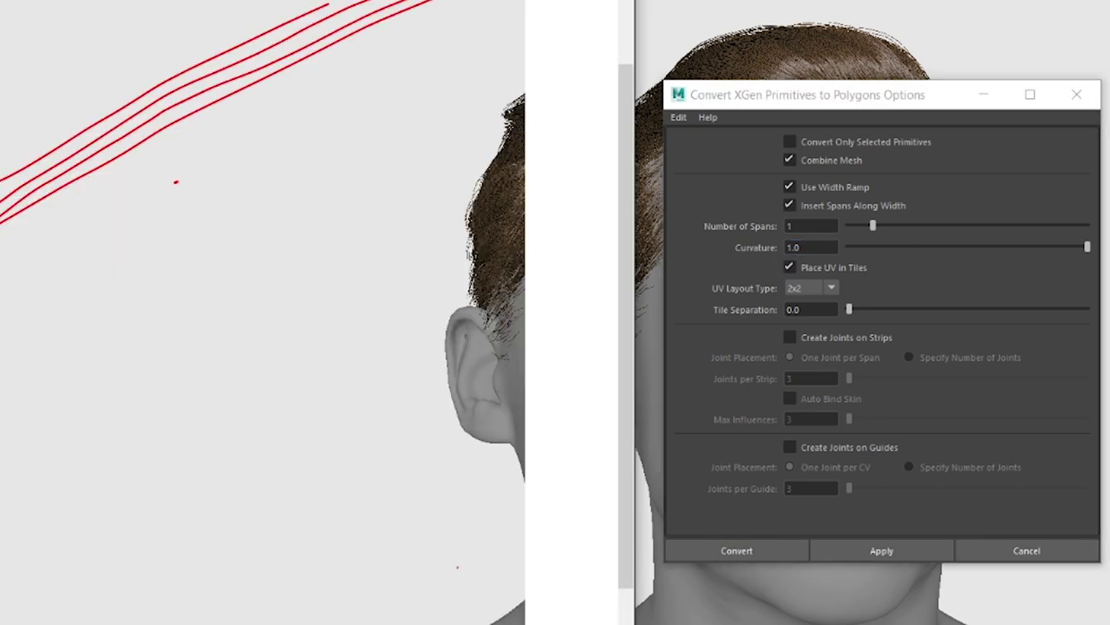
Sketch a flat tapering strip and, below it, a diagonal strip with a folded, peaked cross-section to illustrate curvature.
mouse_move(41, 240)
mouse_down()
mouse_move(27, 270)
mouse_move(394, 68)
mouse_up()
drag(30, 330, 418, 71)
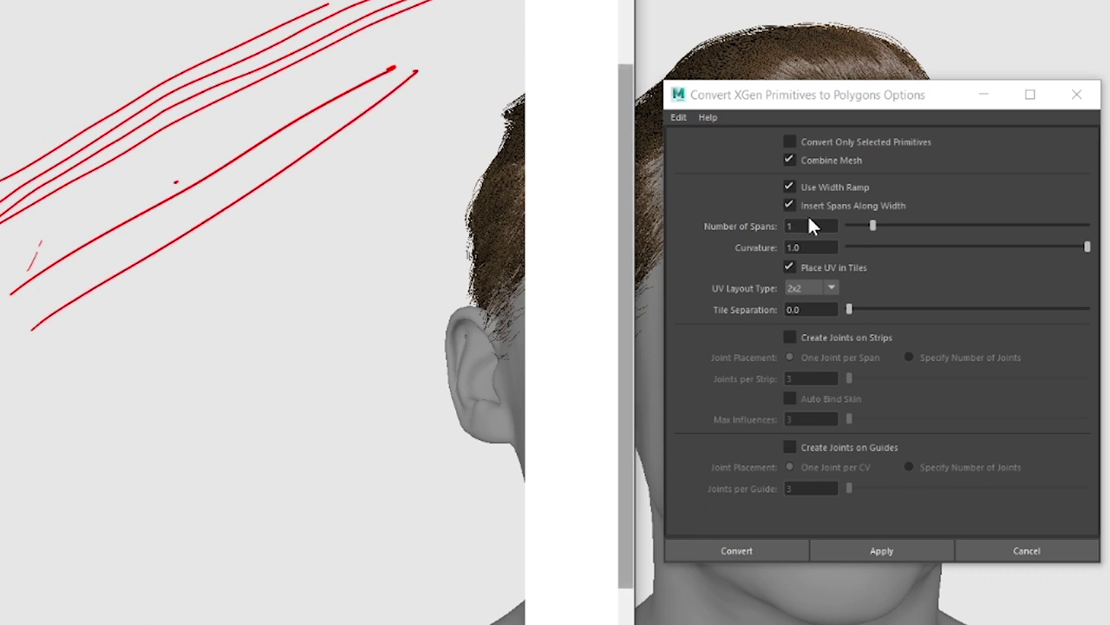
mouse_move(117, 484)
mouse_down()
mouse_move(178, 434)
mouse_move(260, 486)
mouse_up()
drag(185, 424, 420, 228)
drag(260, 486, 502, 234)
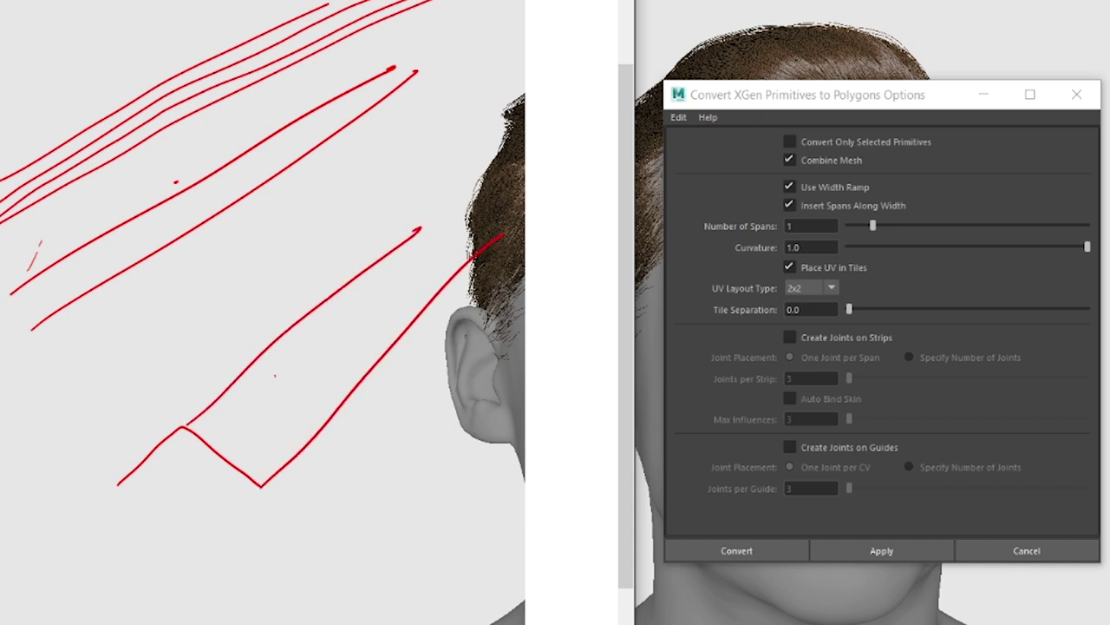
drag(113, 484, 325, 227)
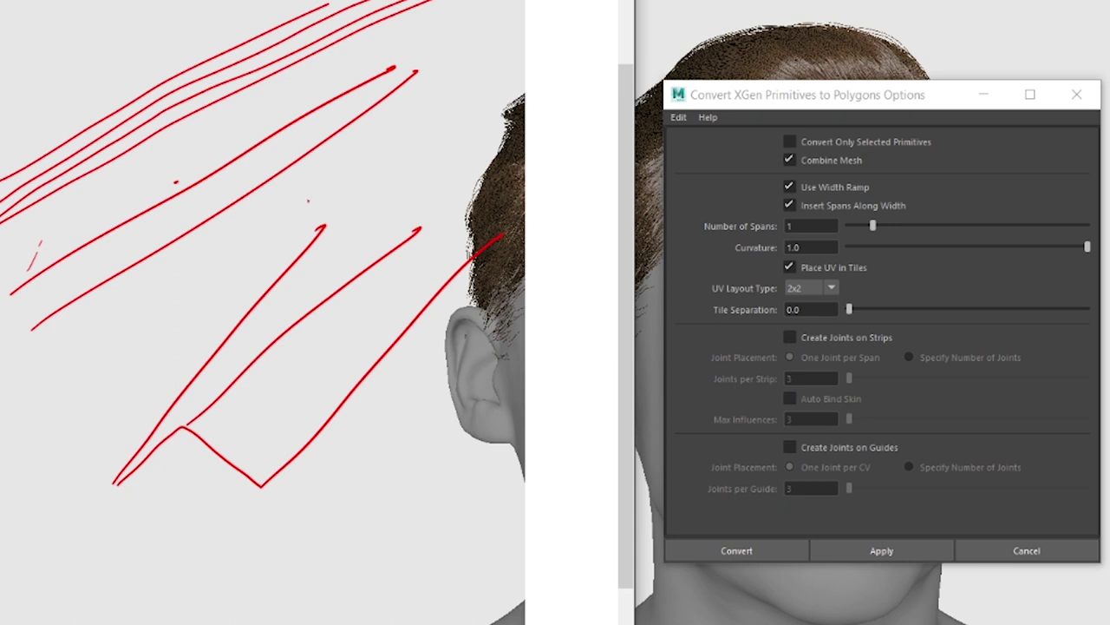
mouse_move(323, 229)
mouse_down()
mouse_move(425, 156)
mouse_move(547, 230)
mouse_up()
mouse_move(433, 164)
mouse_down()
mouse_move(201, 440)
mouse_move(255, 356)
mouse_up()
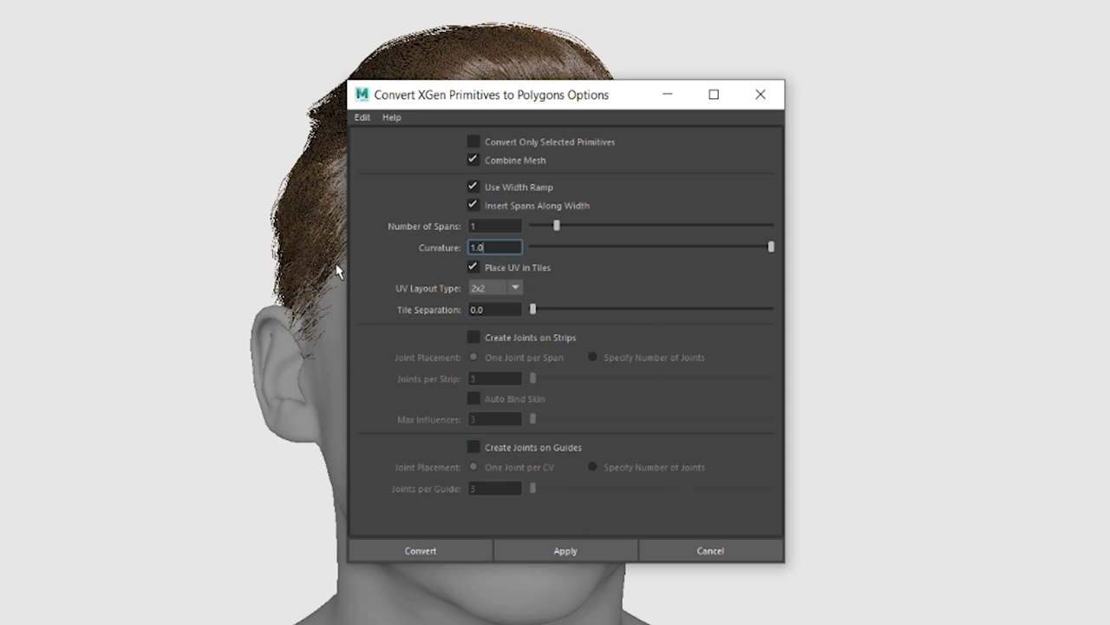
Convert the XGen hair primitives to polygons and inspect the resulting hair mesh close up.
click(420, 550)
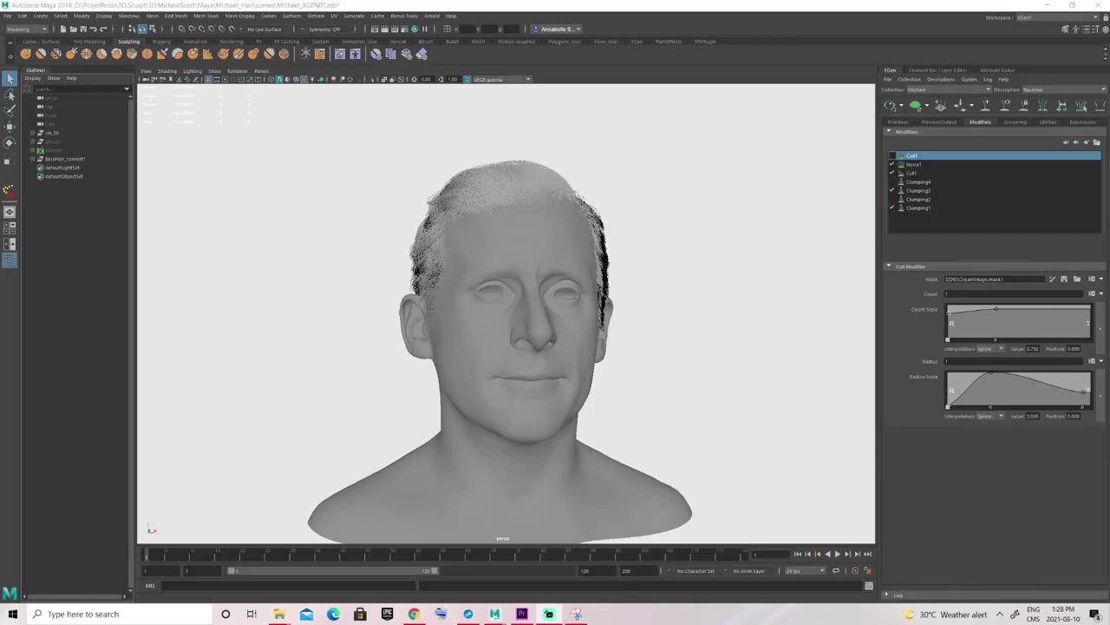
mouse_move(527, 212)
alt+mouse_down()
mouse_move(665, 254)
mouse_move(508, 224)
alt+mouse_up()
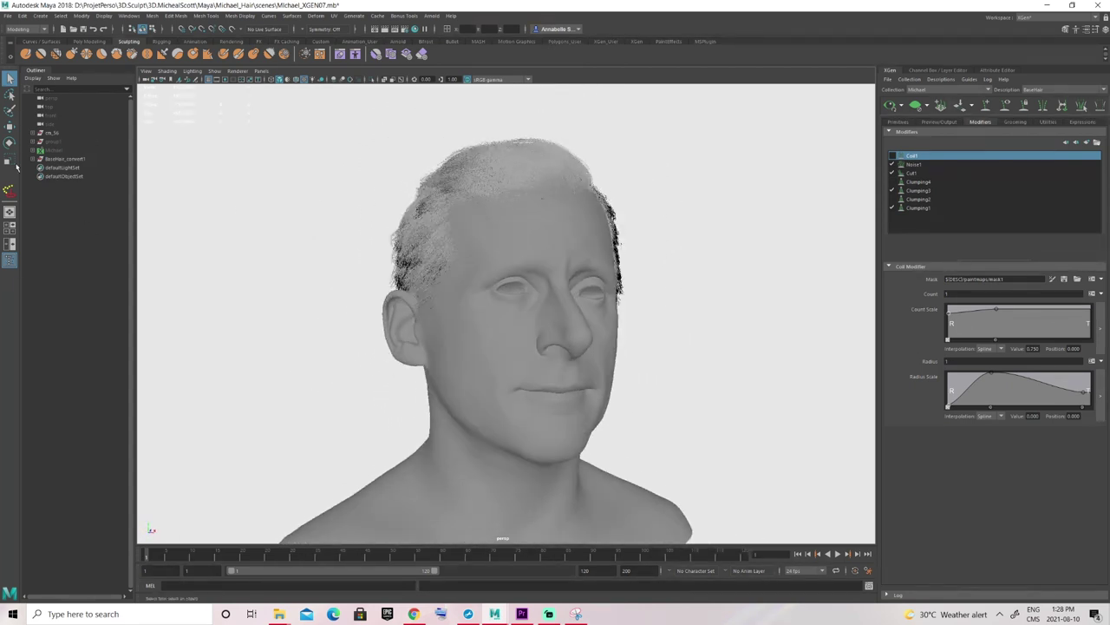
alt+middle_drag(525, 185, 501, 280)
alt+right_drag(501, 279, 674, 304)
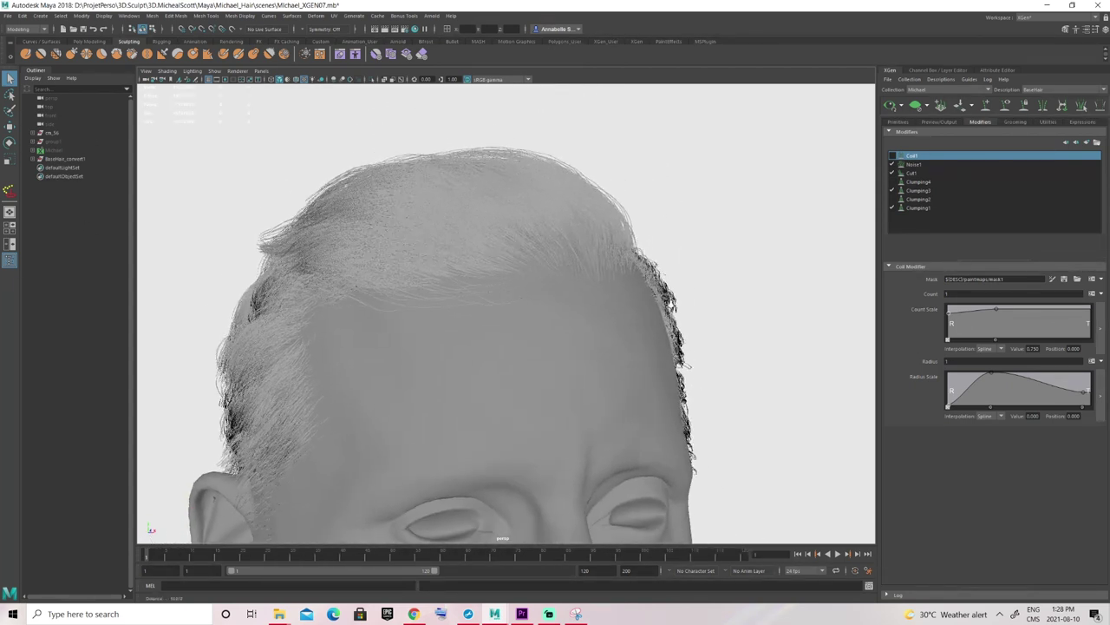
alt+drag(518, 295, 525, 287)
click(496, 288)
Switch to Marmoset Toolbag and make the Micheal_HairRESIZES hair model visible on the character.
click(8, 16)
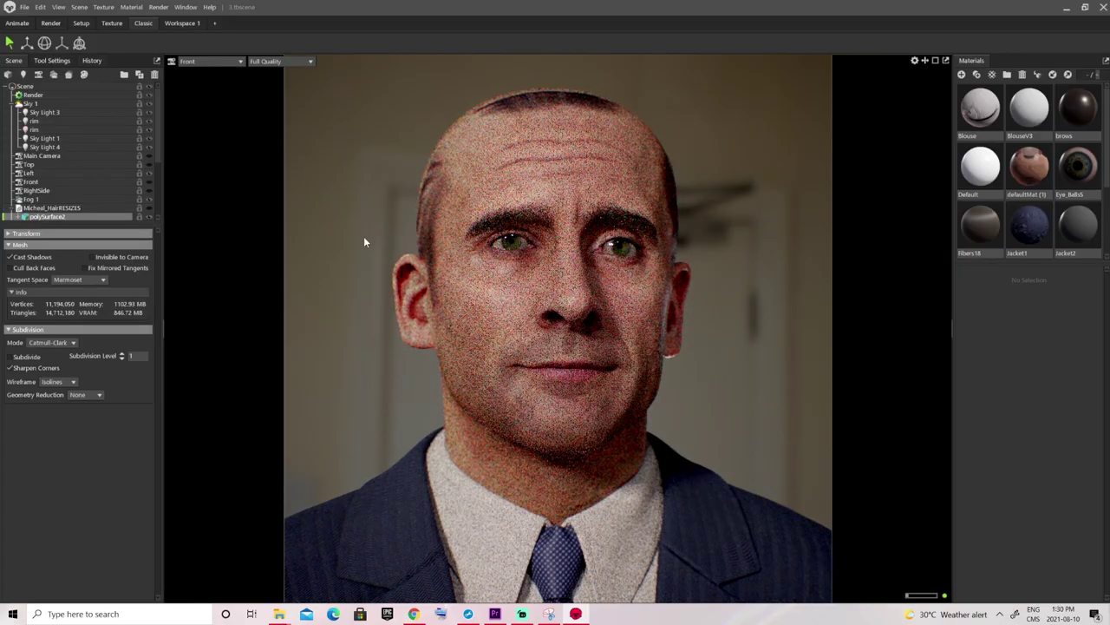
click(150, 208)
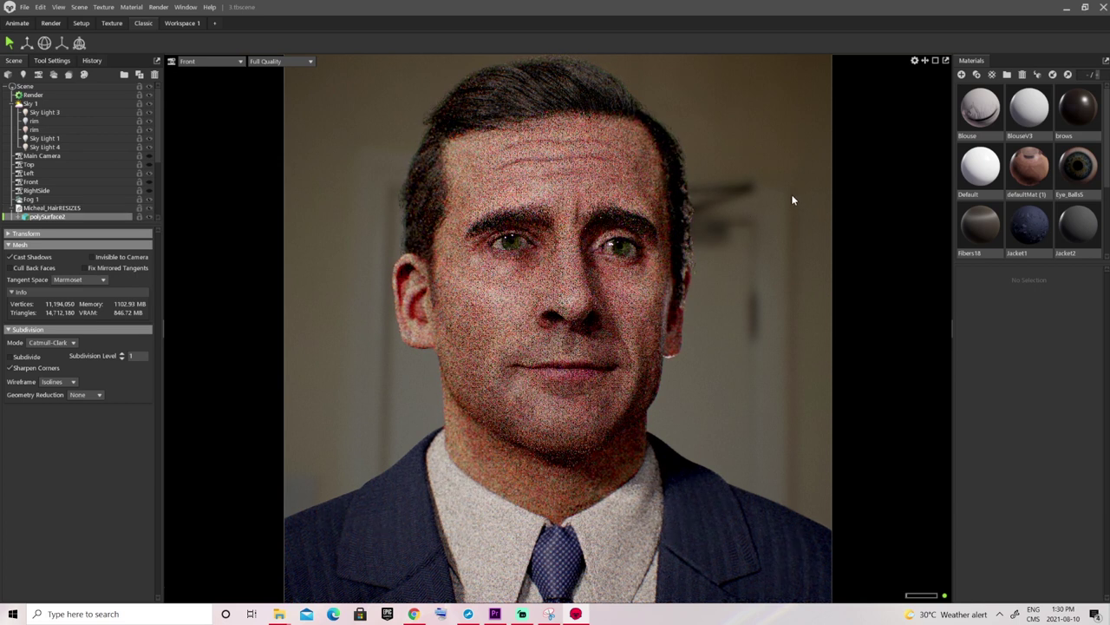
mouse_move(735, 228)
mouse_down()
mouse_move(724, 227)
mouse_move(765, 232)
mouse_up()
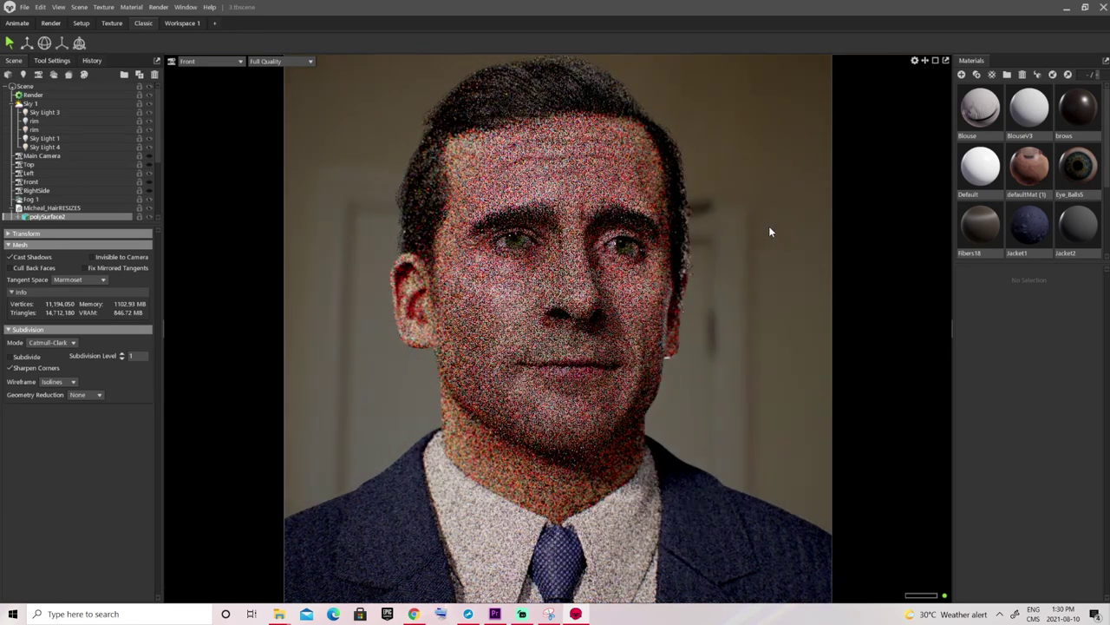